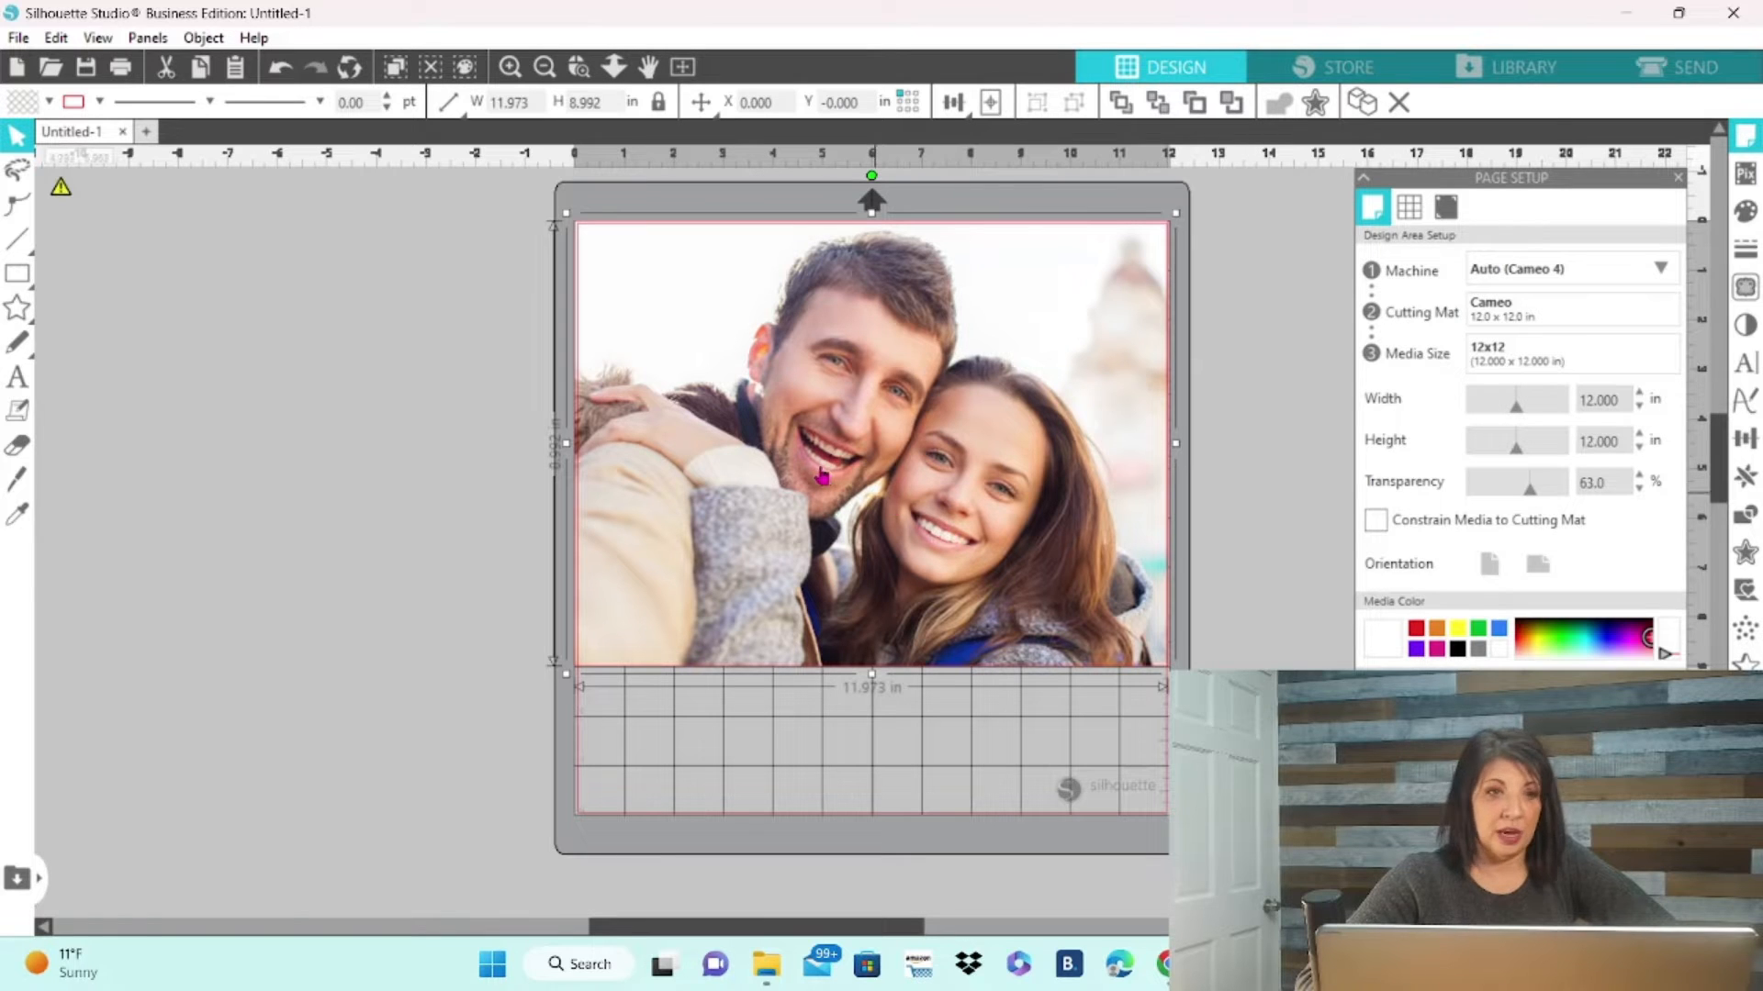
Make the photo's outline transparent and reposition the photo near the upper-left corner of the mat.
{"action": "left_click_drag", "start_coordinate": [794, 449], "coordinate": [841, 484]}
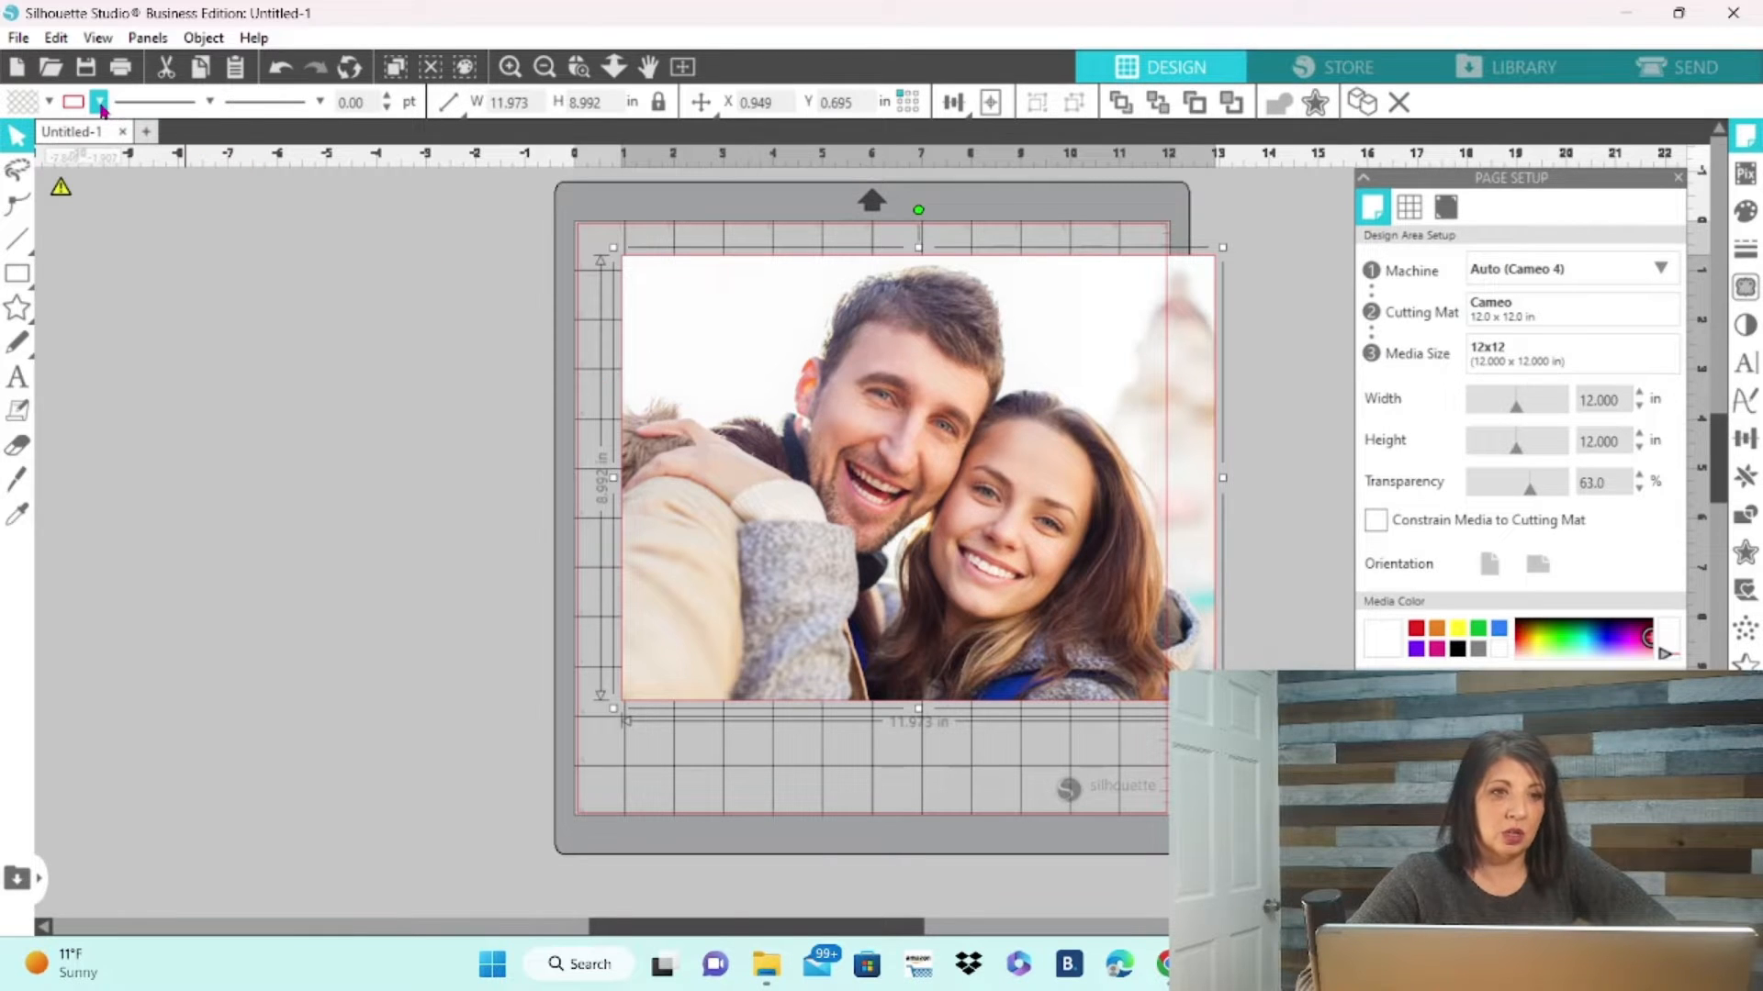
{"action": "left_click", "coordinate": [99, 102]}
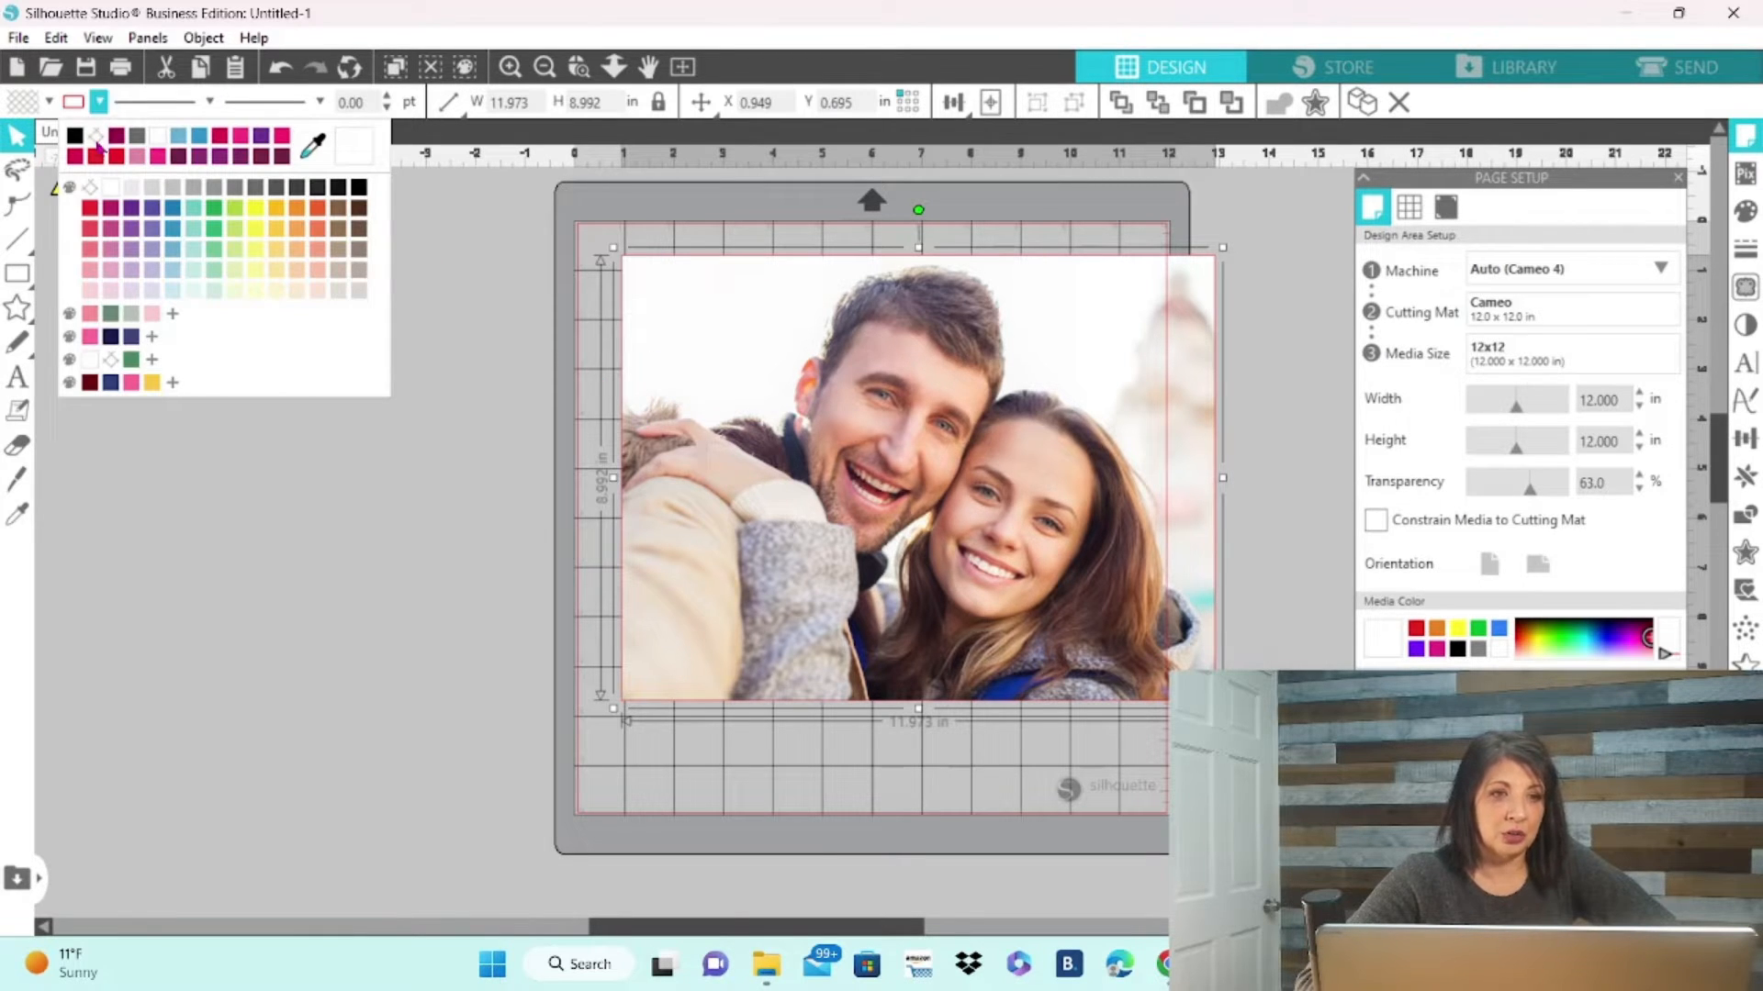
{"action": "left_click", "coordinate": [97, 144]}
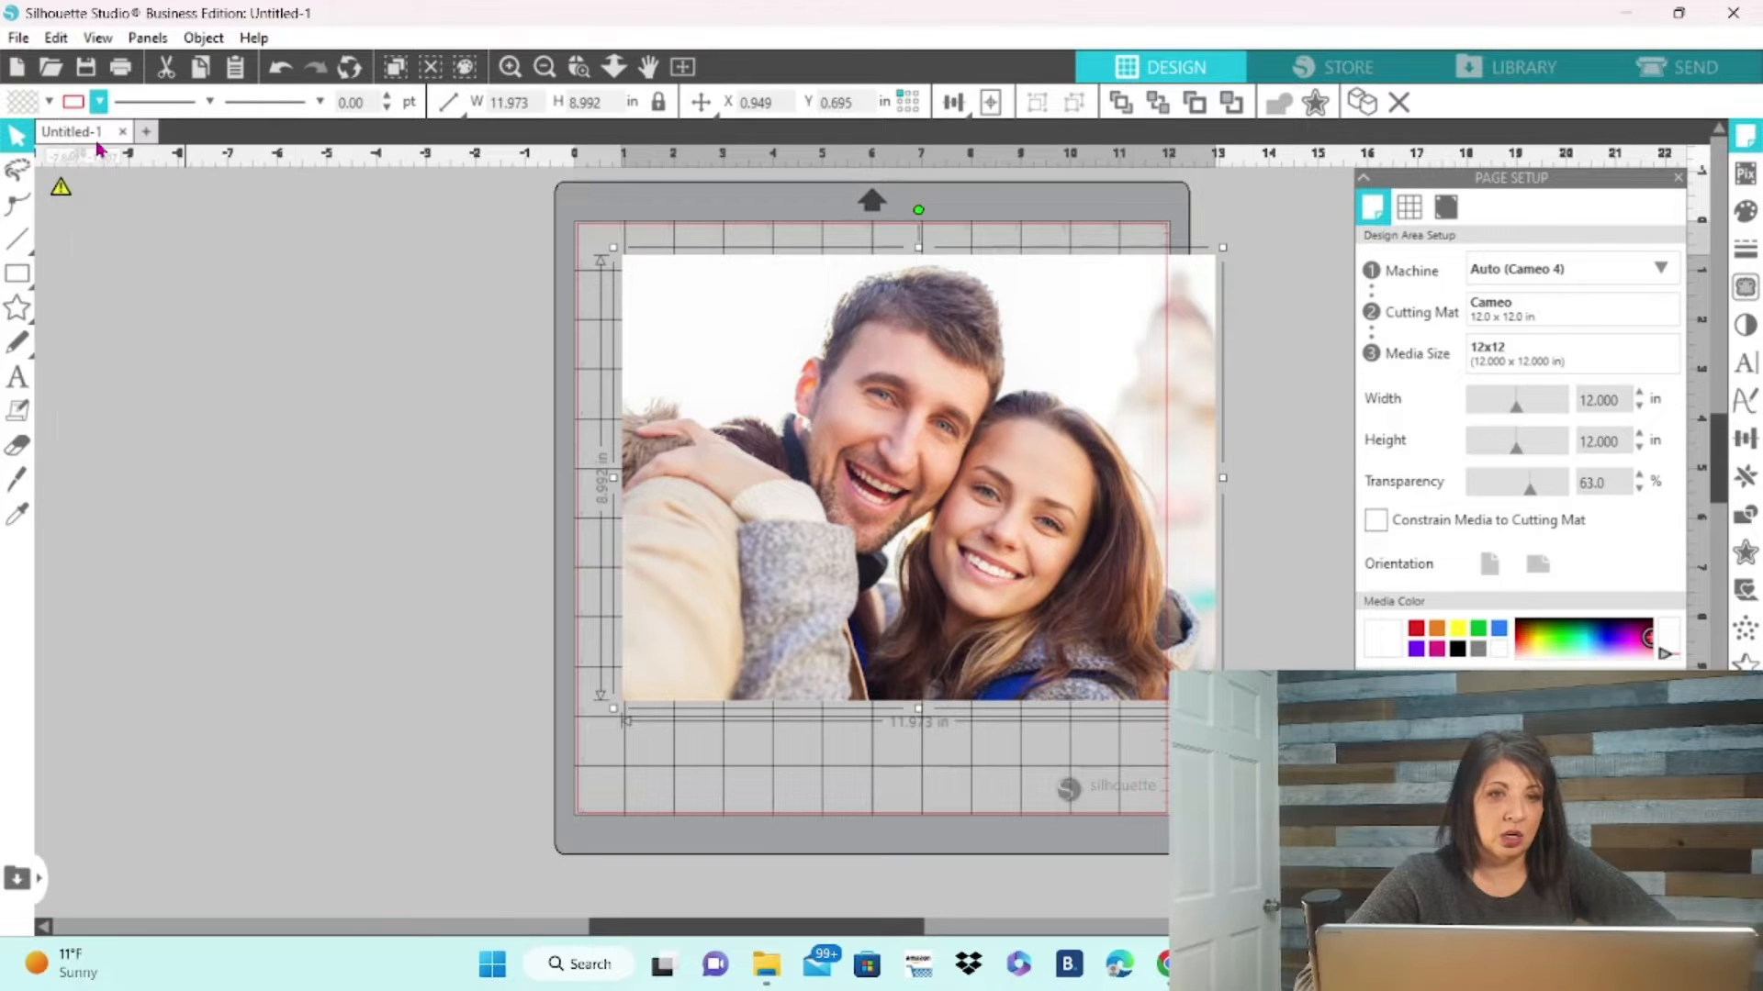
{"action": "left_click_drag", "start_coordinate": [813, 440], "coordinate": [763, 425]}
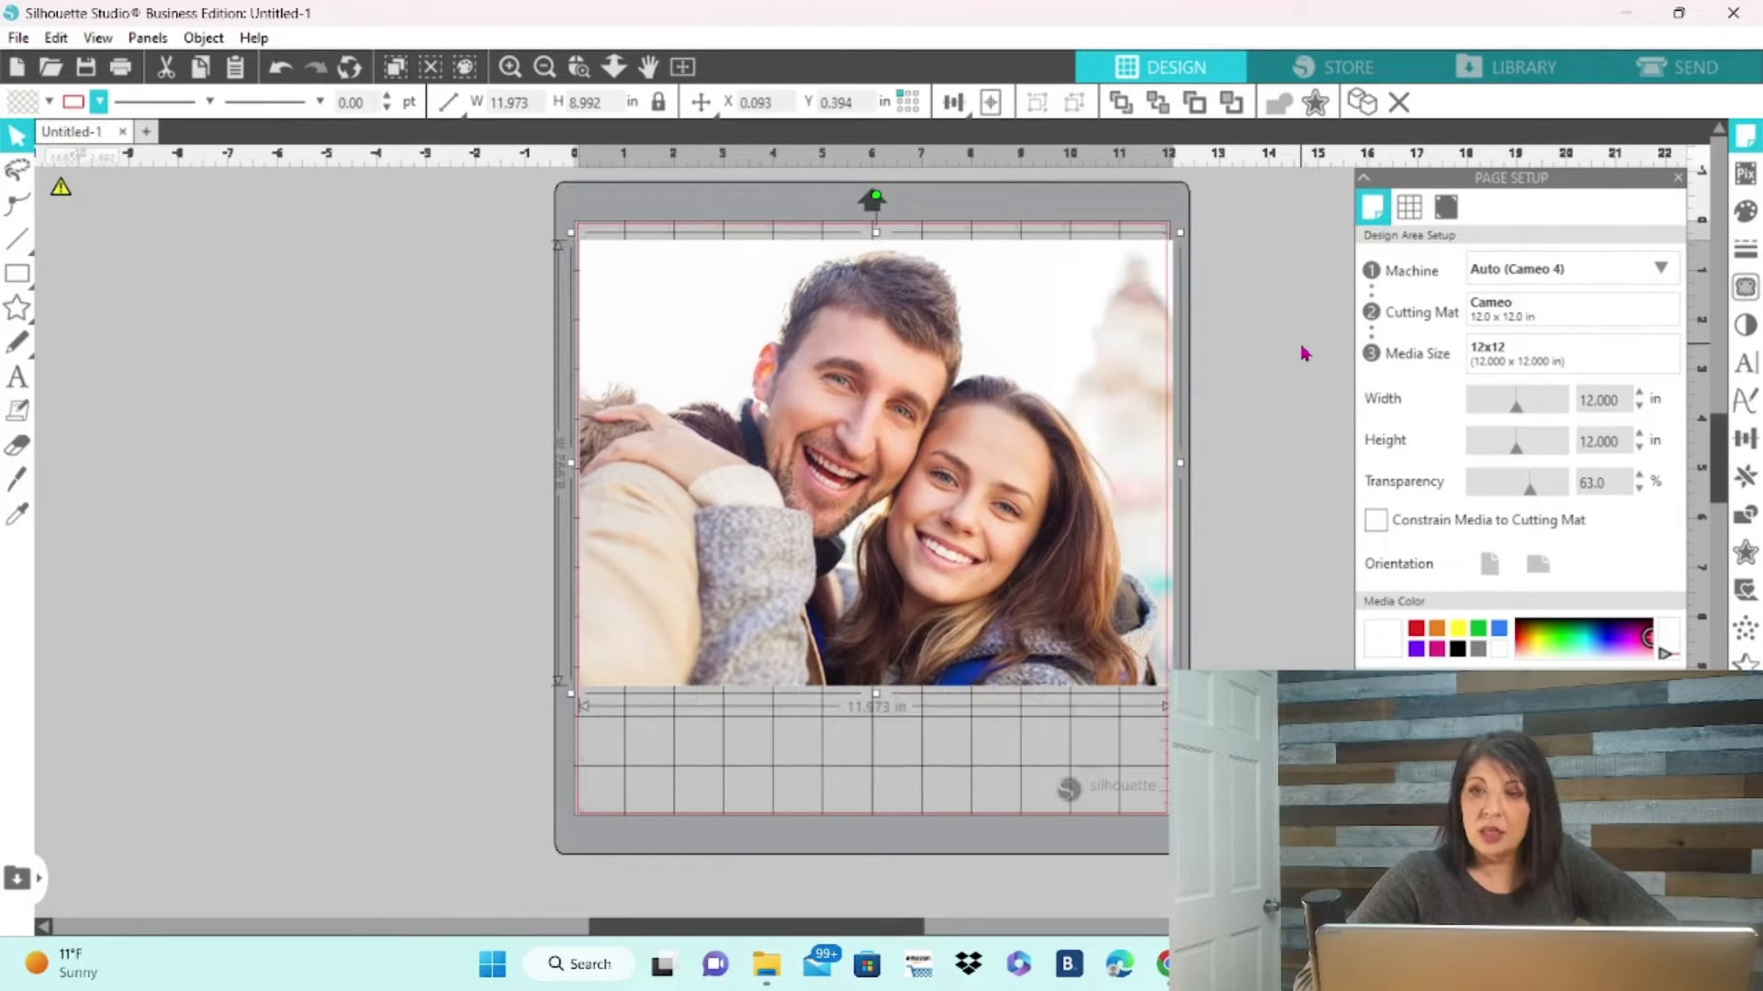
Convert the photo to black and white by applying the Grey Shade image effect at 100.
{"action": "left_click", "coordinate": [1747, 327]}
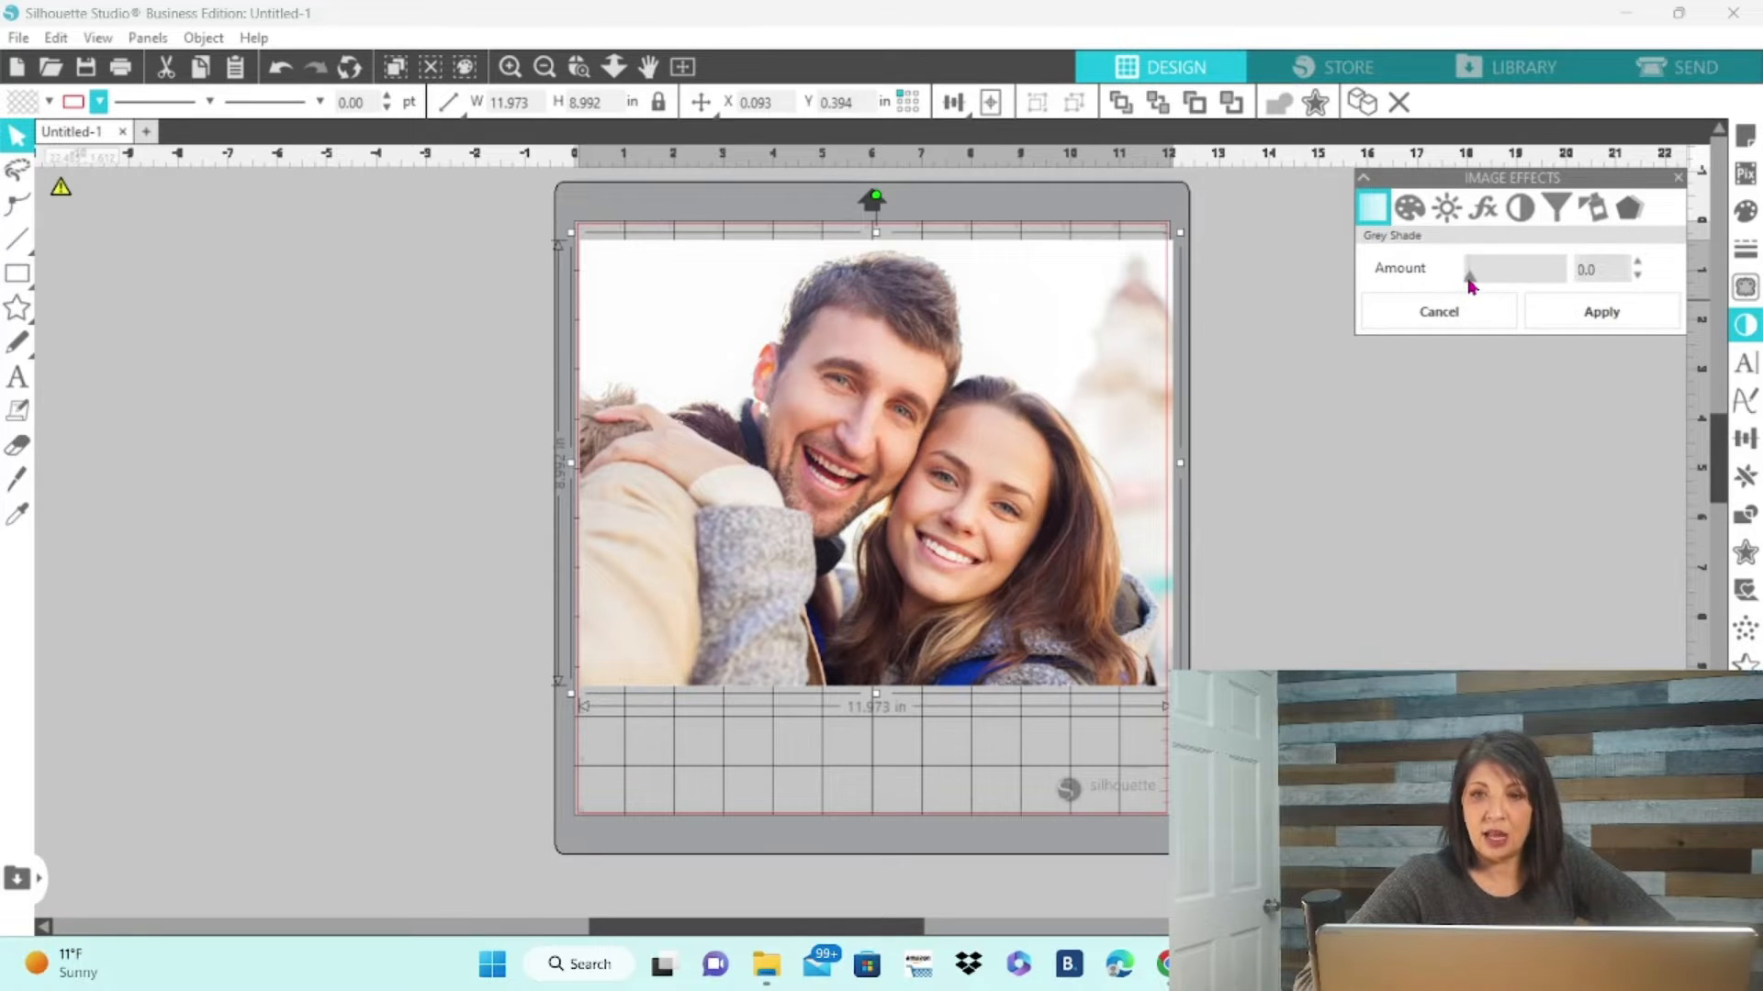
{"action": "left_click_drag", "start_coordinate": [1468, 281], "coordinate": [1568, 282]}
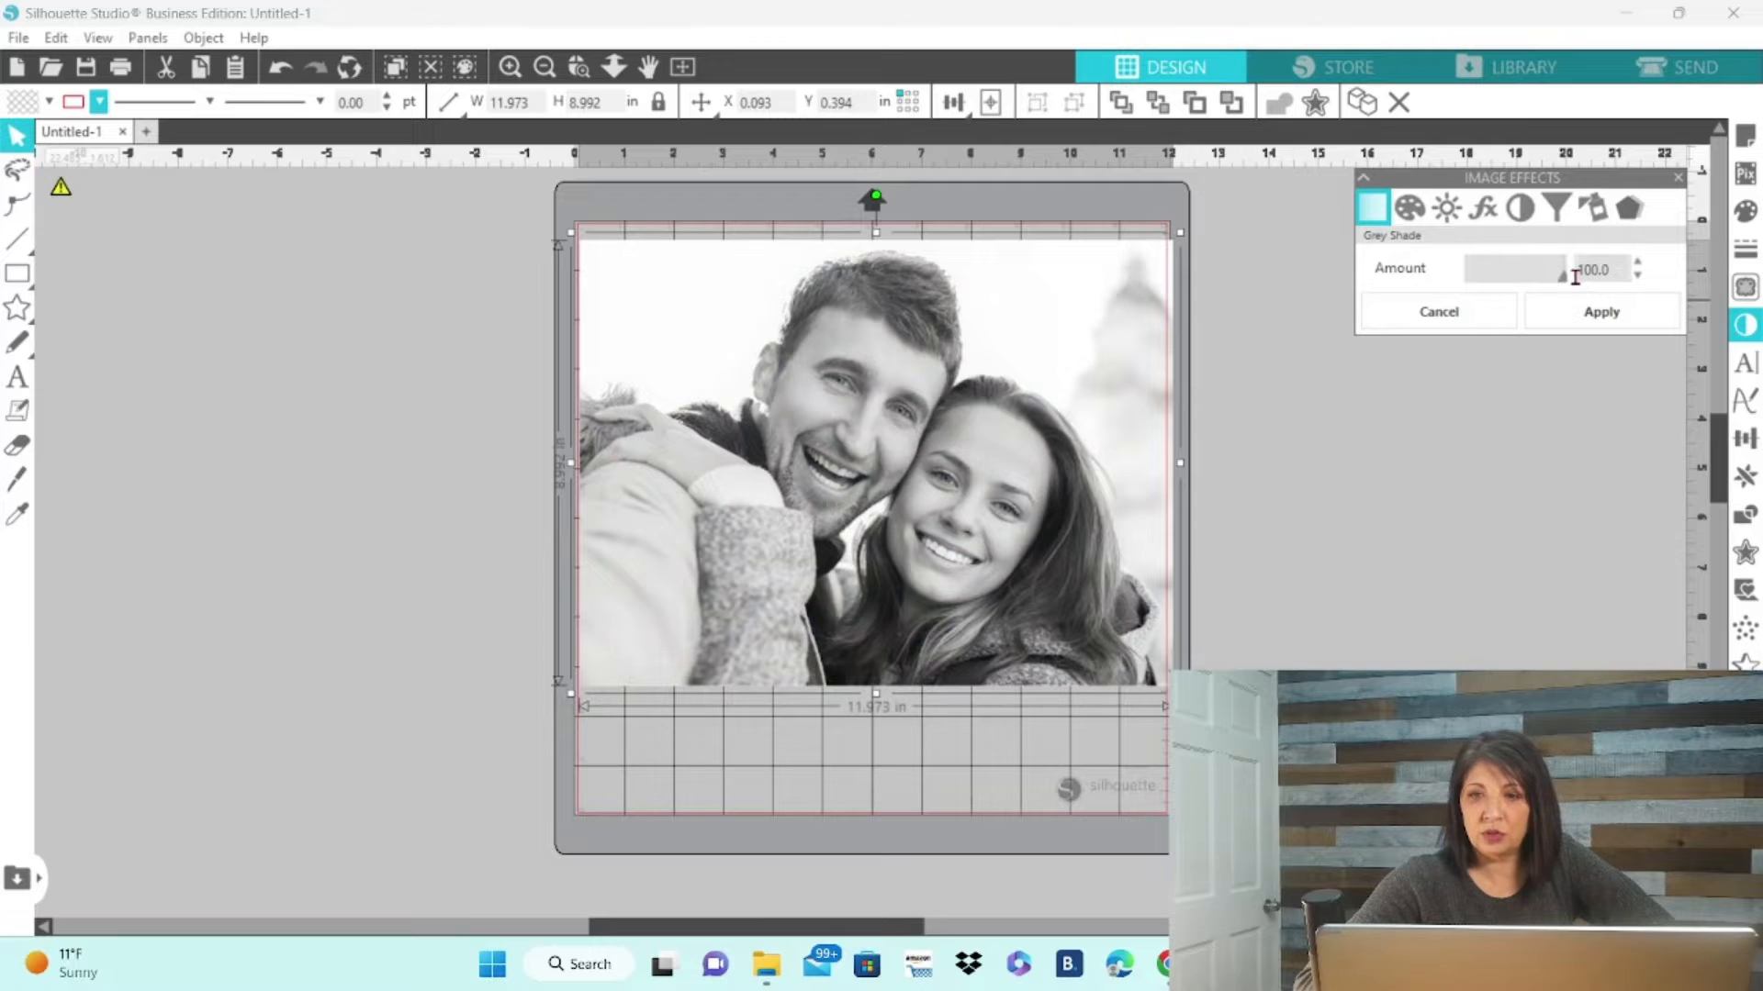
{"action": "left_click", "coordinate": [1604, 315]}
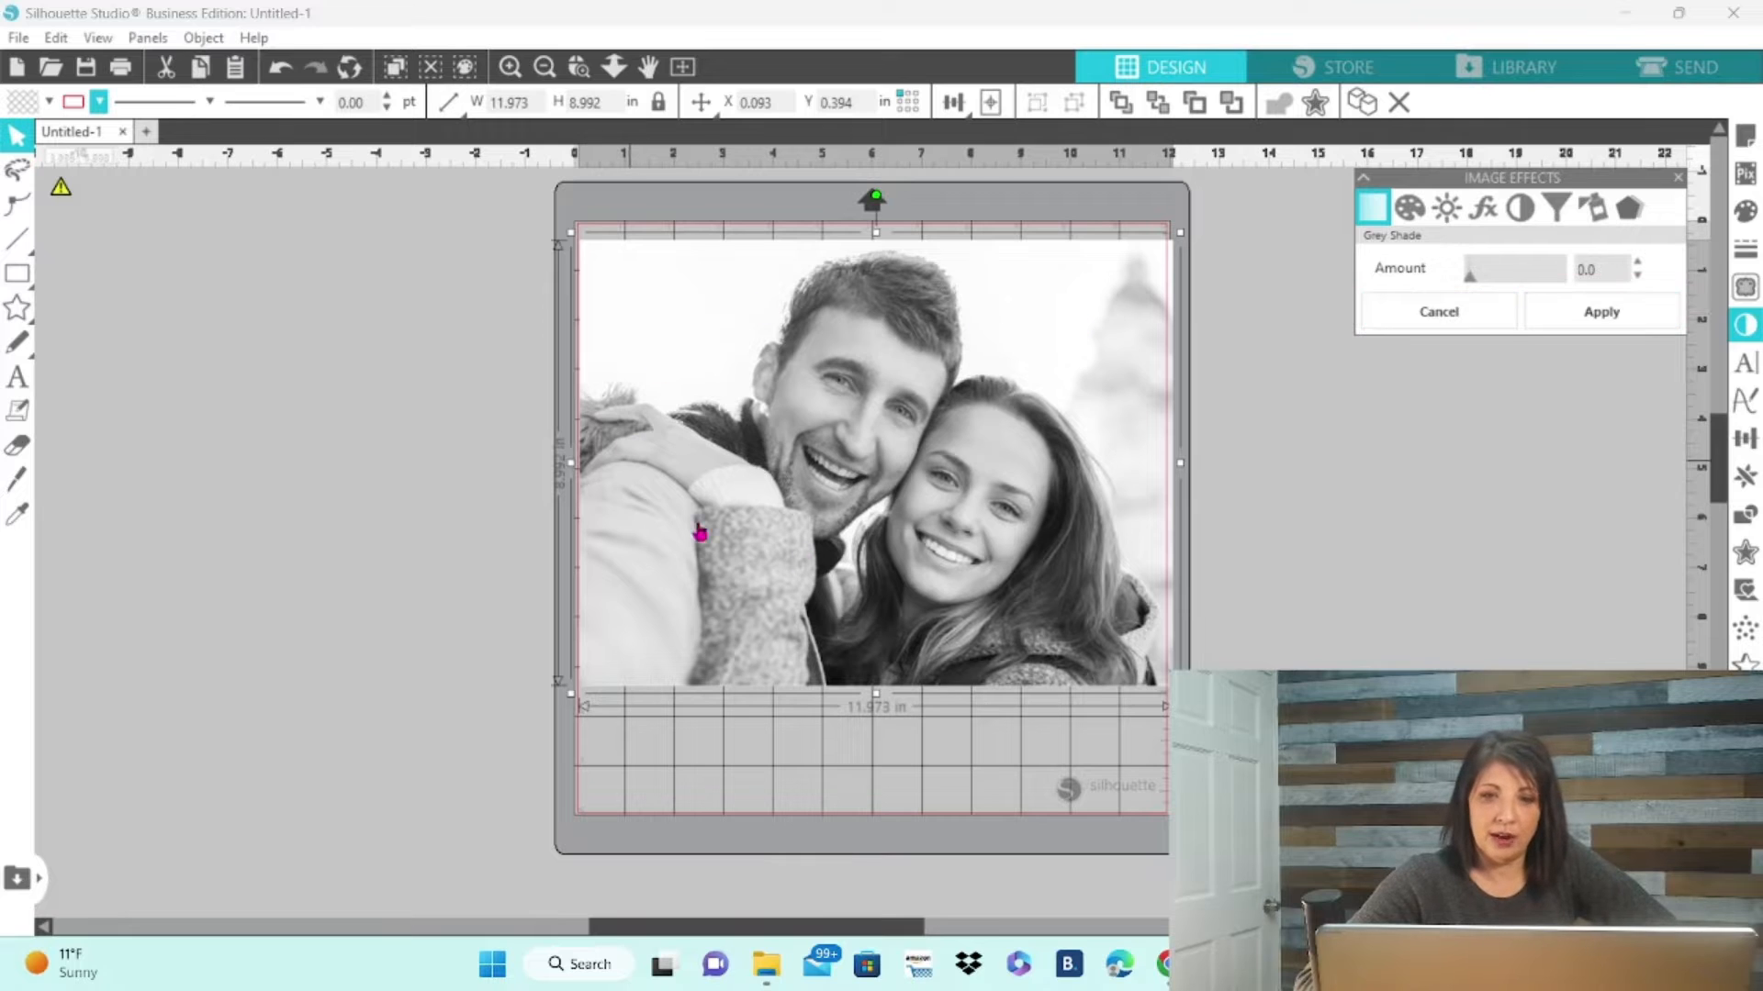
Apply a contrast of 57 to the greyscale photo.
{"action": "left_click", "coordinate": [1446, 209]}
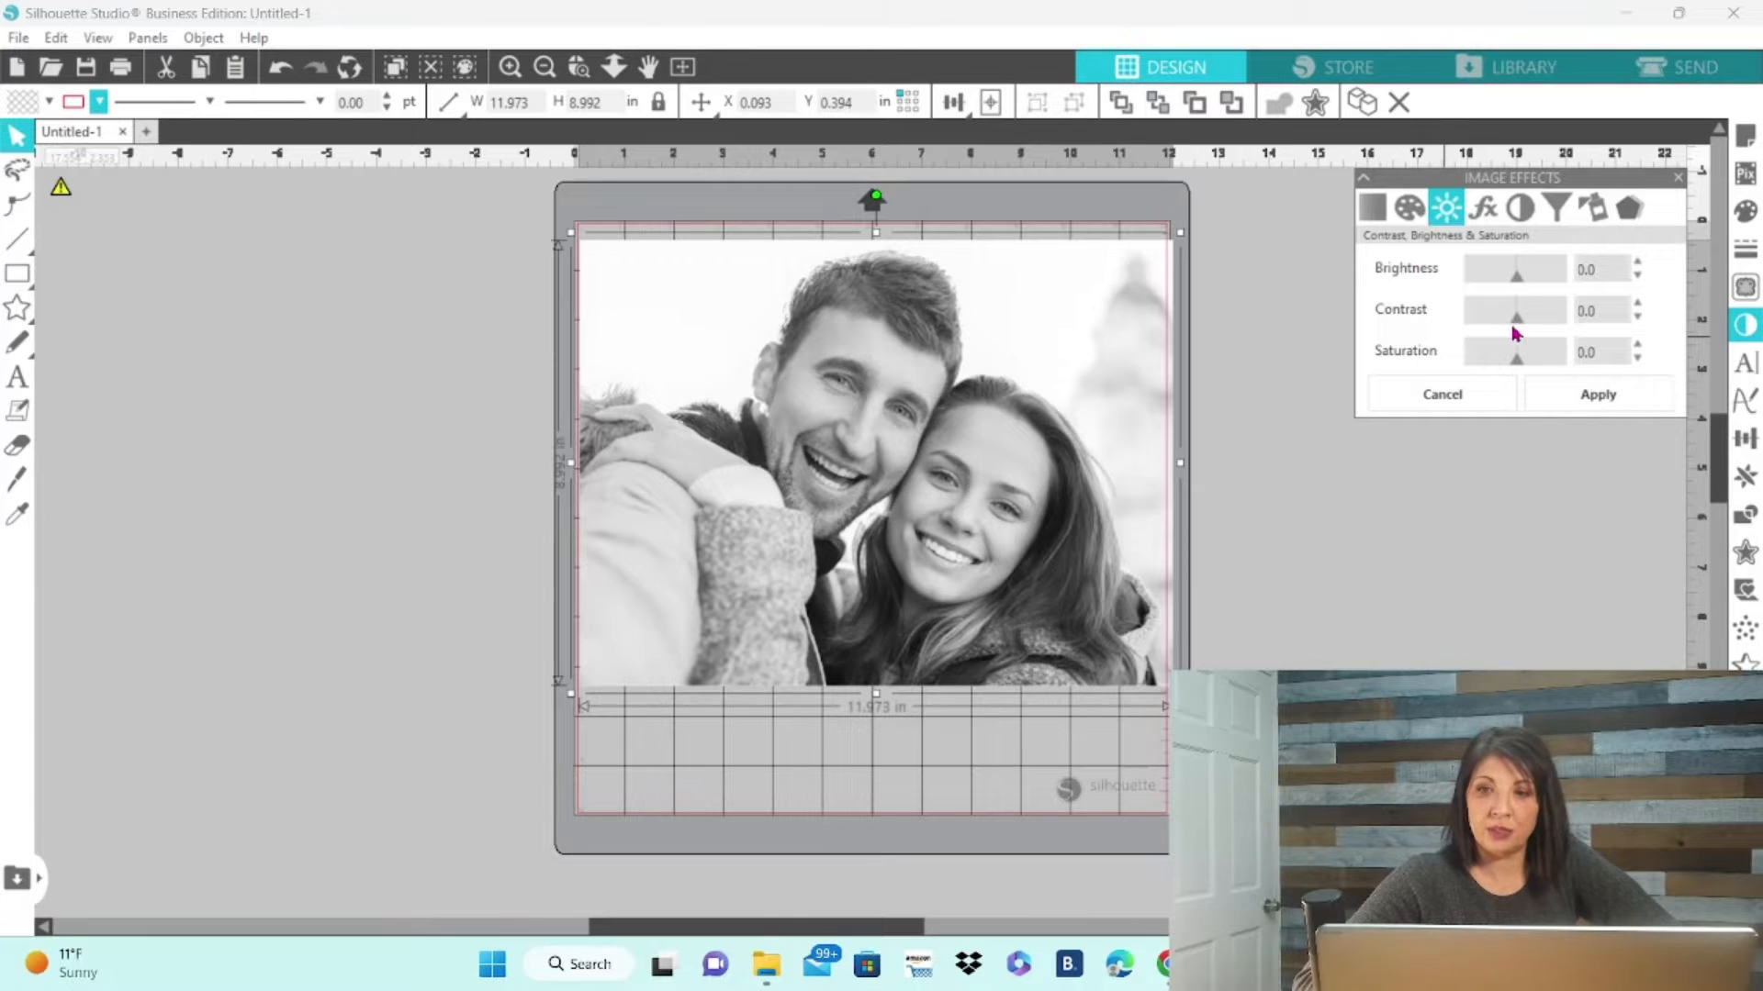
{"action": "left_click_drag", "start_coordinate": [1521, 325], "coordinate": [1546, 332]}
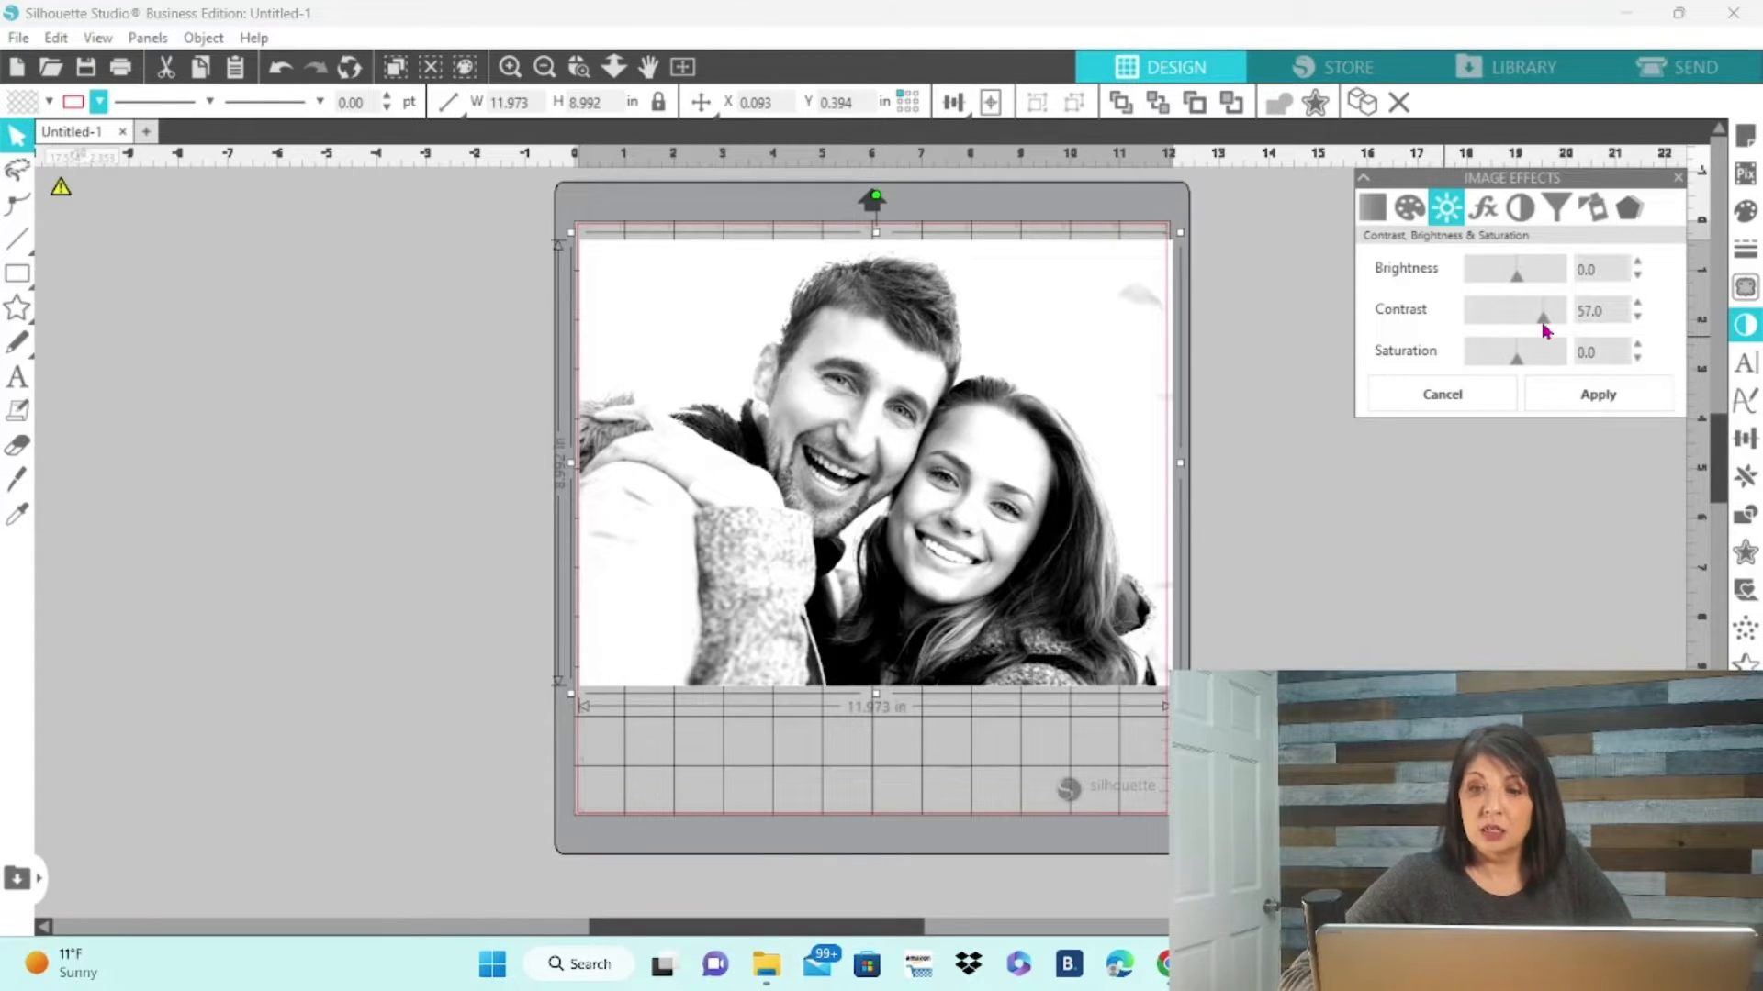
{"action": "left_click", "coordinate": [1575, 401]}
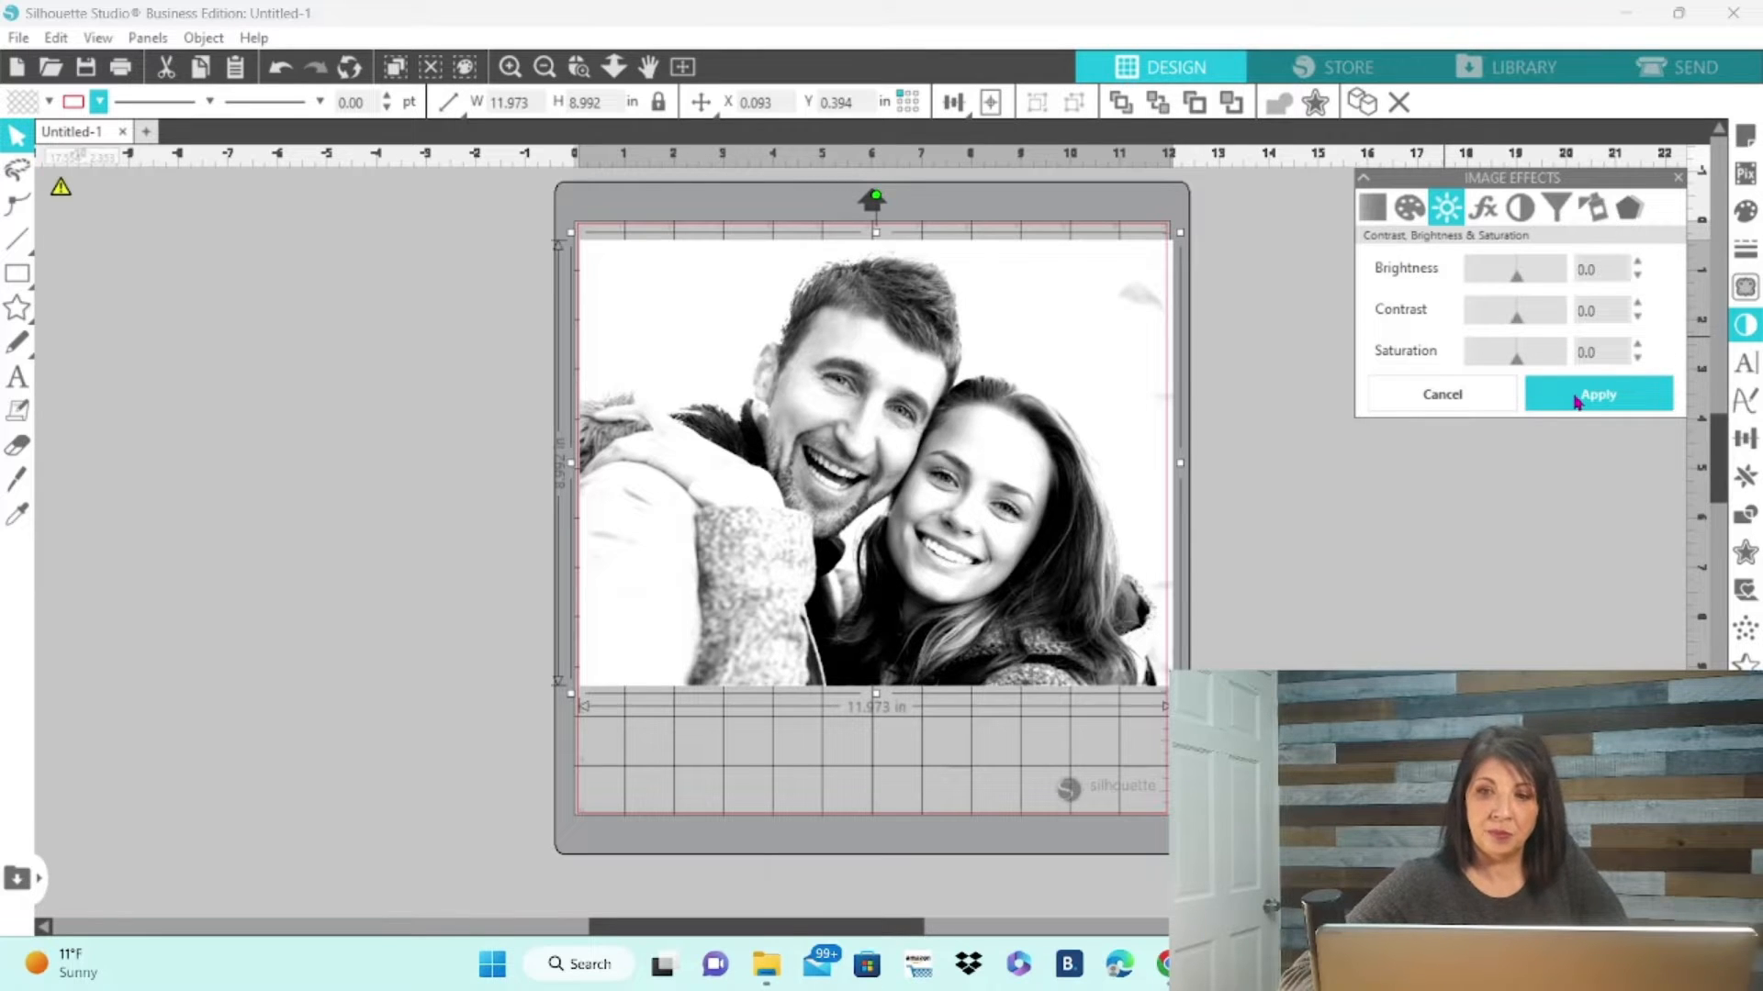
Trace the whole photo with a threshold of 22% and a scale of 75.
{"action": "left_click", "coordinate": [1742, 296]}
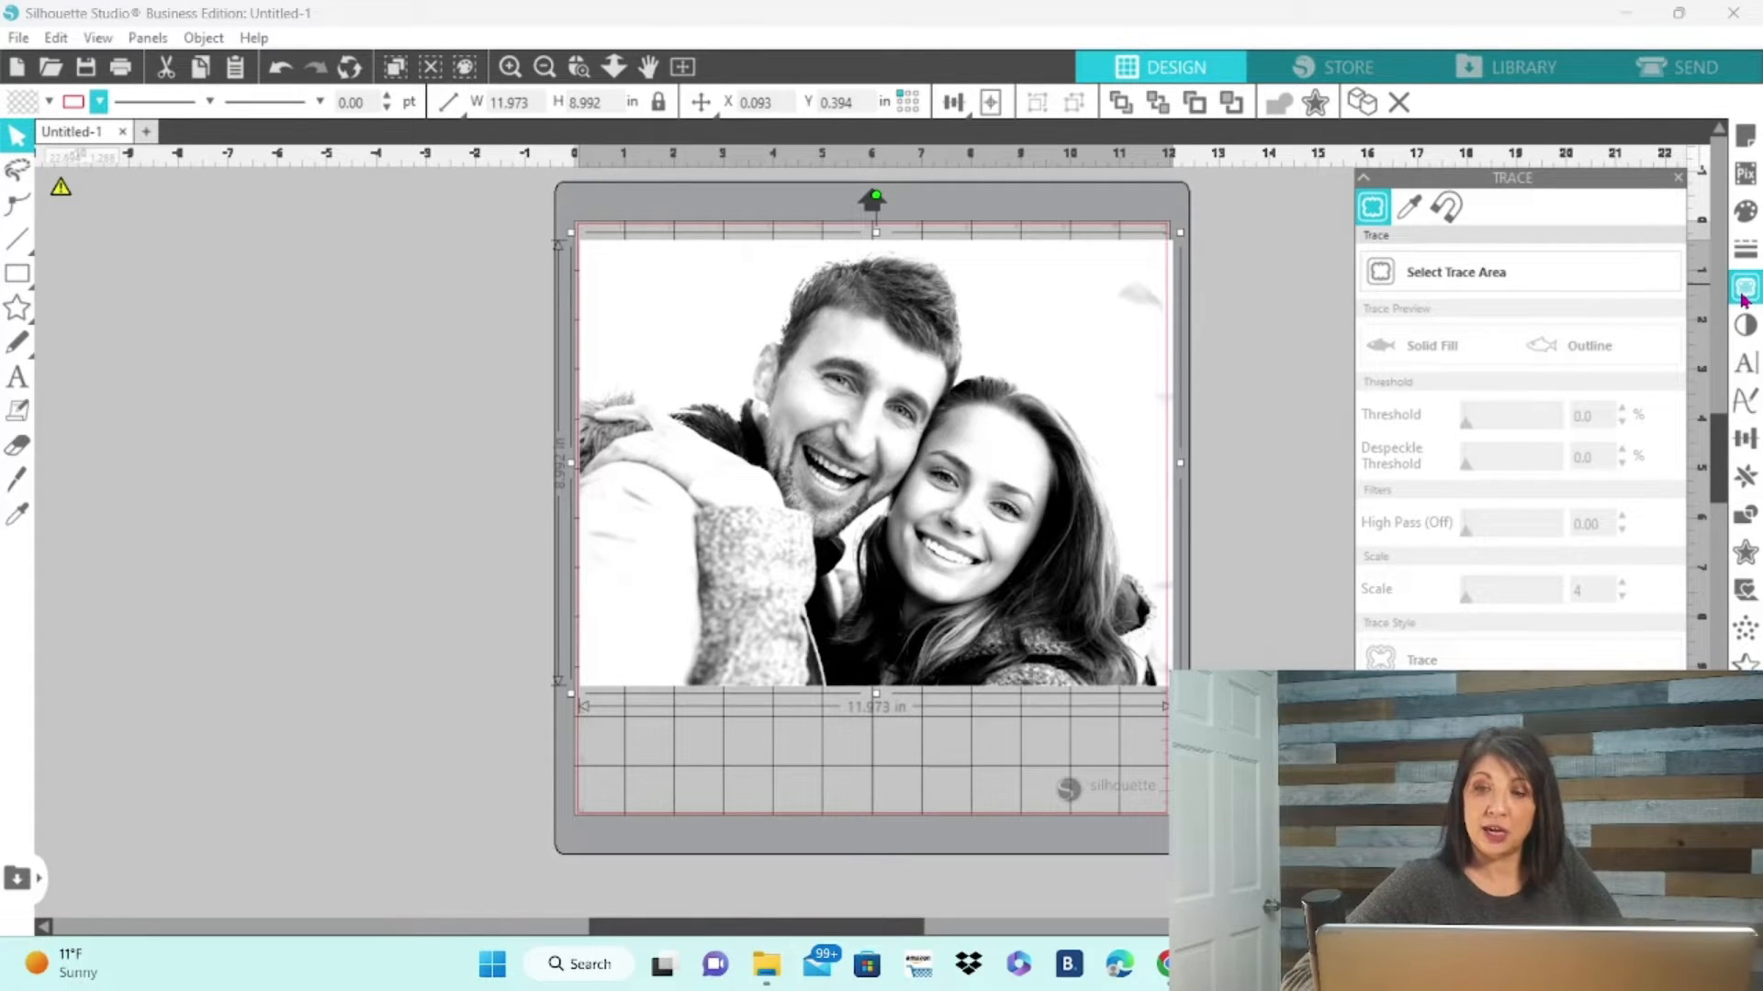
{"action": "left_click", "coordinate": [1622, 281]}
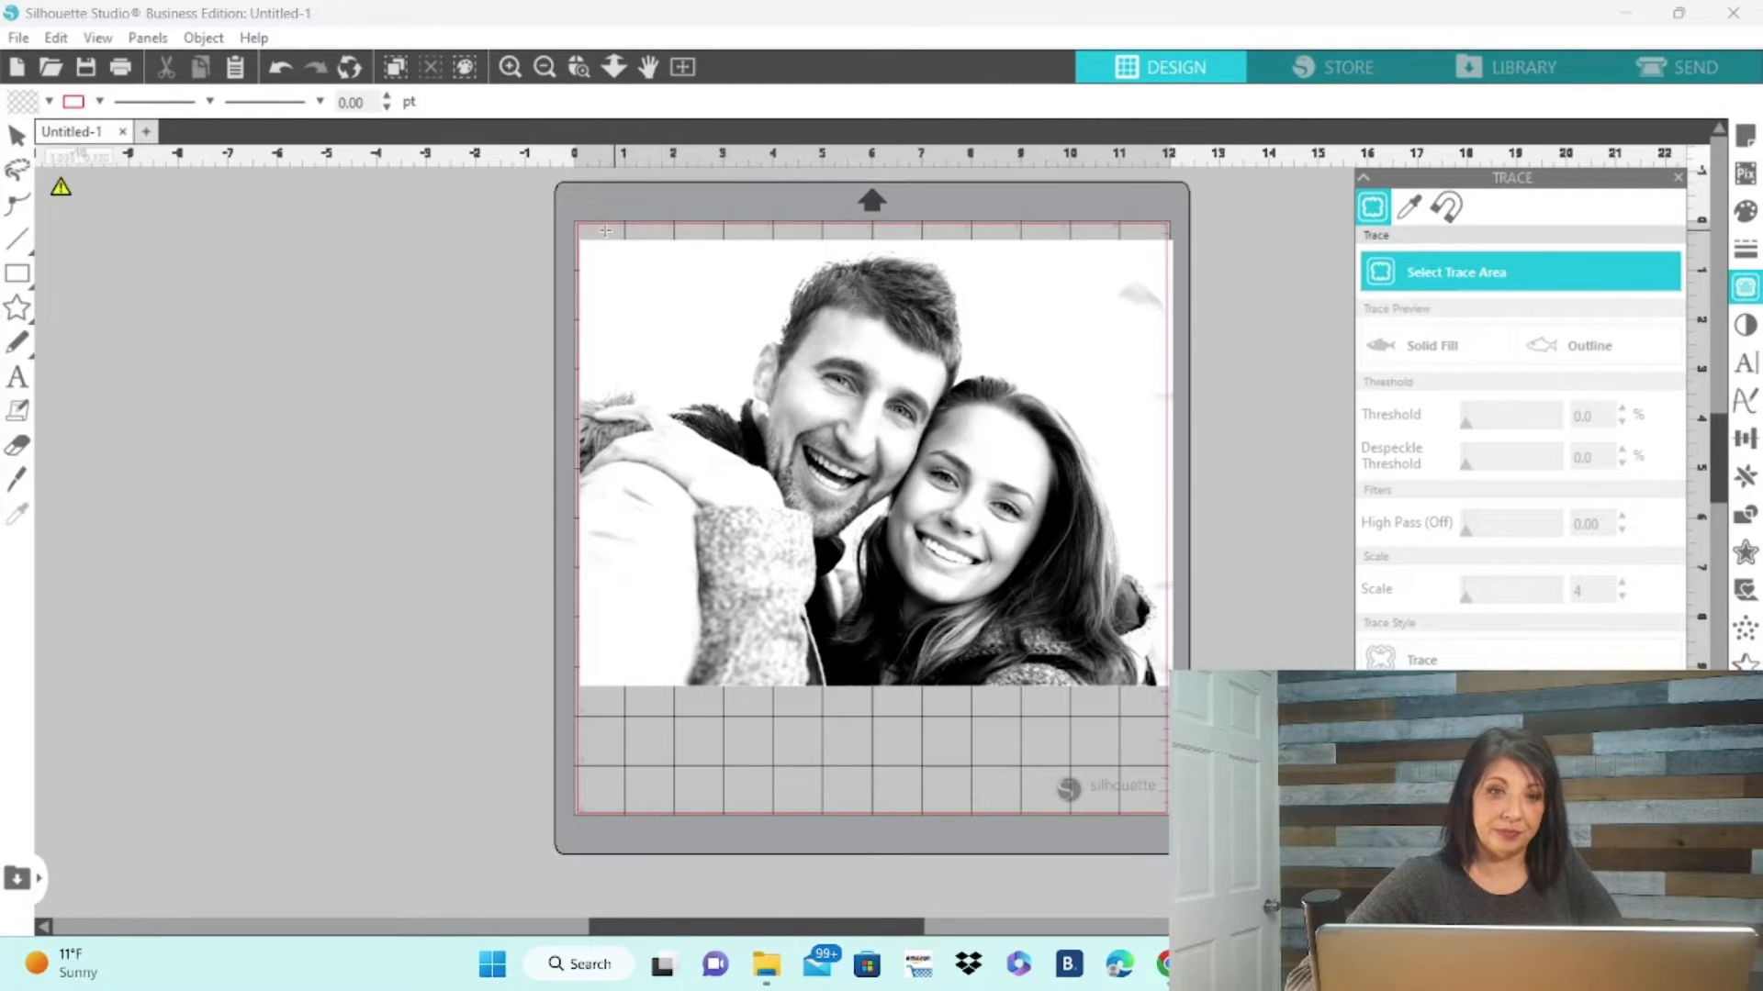
{"action": "mouse_move", "coordinate": [555, 226]}
{"action": "left_mouse_down"}
{"action": "mouse_move", "coordinate": [987, 436]}
{"action": "mouse_move", "coordinate": [1218, 614]}
{"action": "mouse_move", "coordinate": [1208, 695]}
{"action": "left_mouse_up"}
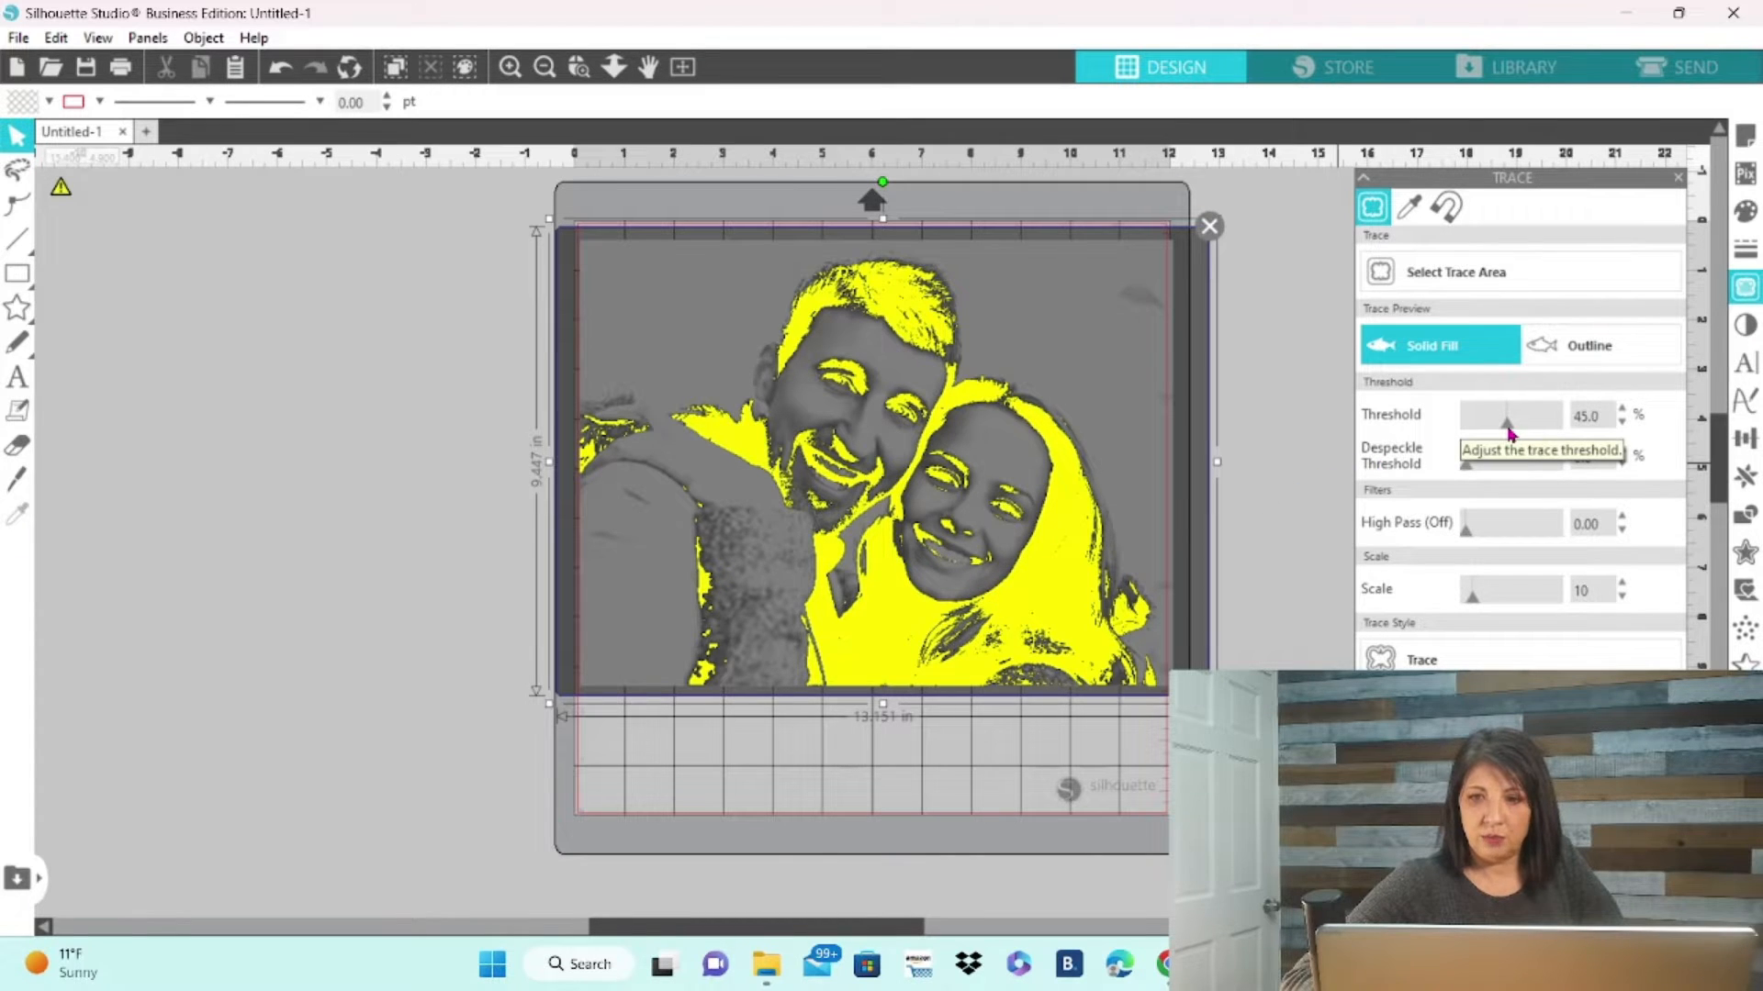
{"action": "left_click_drag", "start_coordinate": [1510, 430], "coordinate": [1492, 433]}
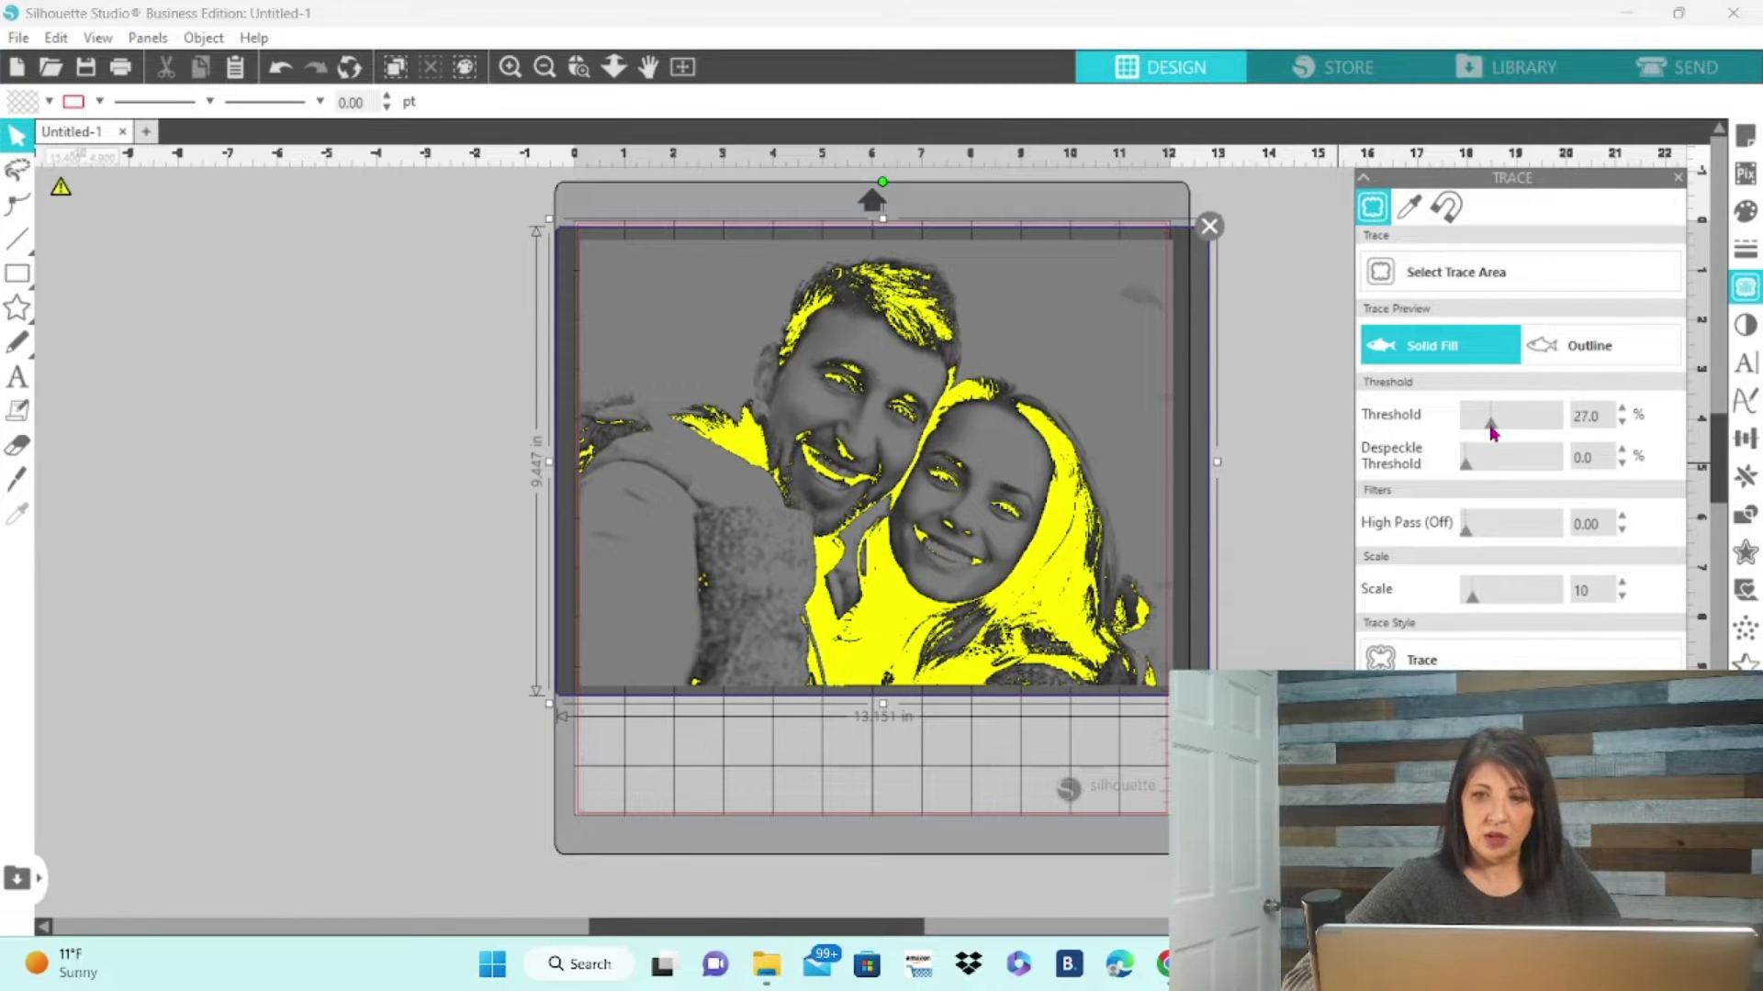
{"action": "left_click_drag", "start_coordinate": [1492, 434], "coordinate": [1489, 434]}
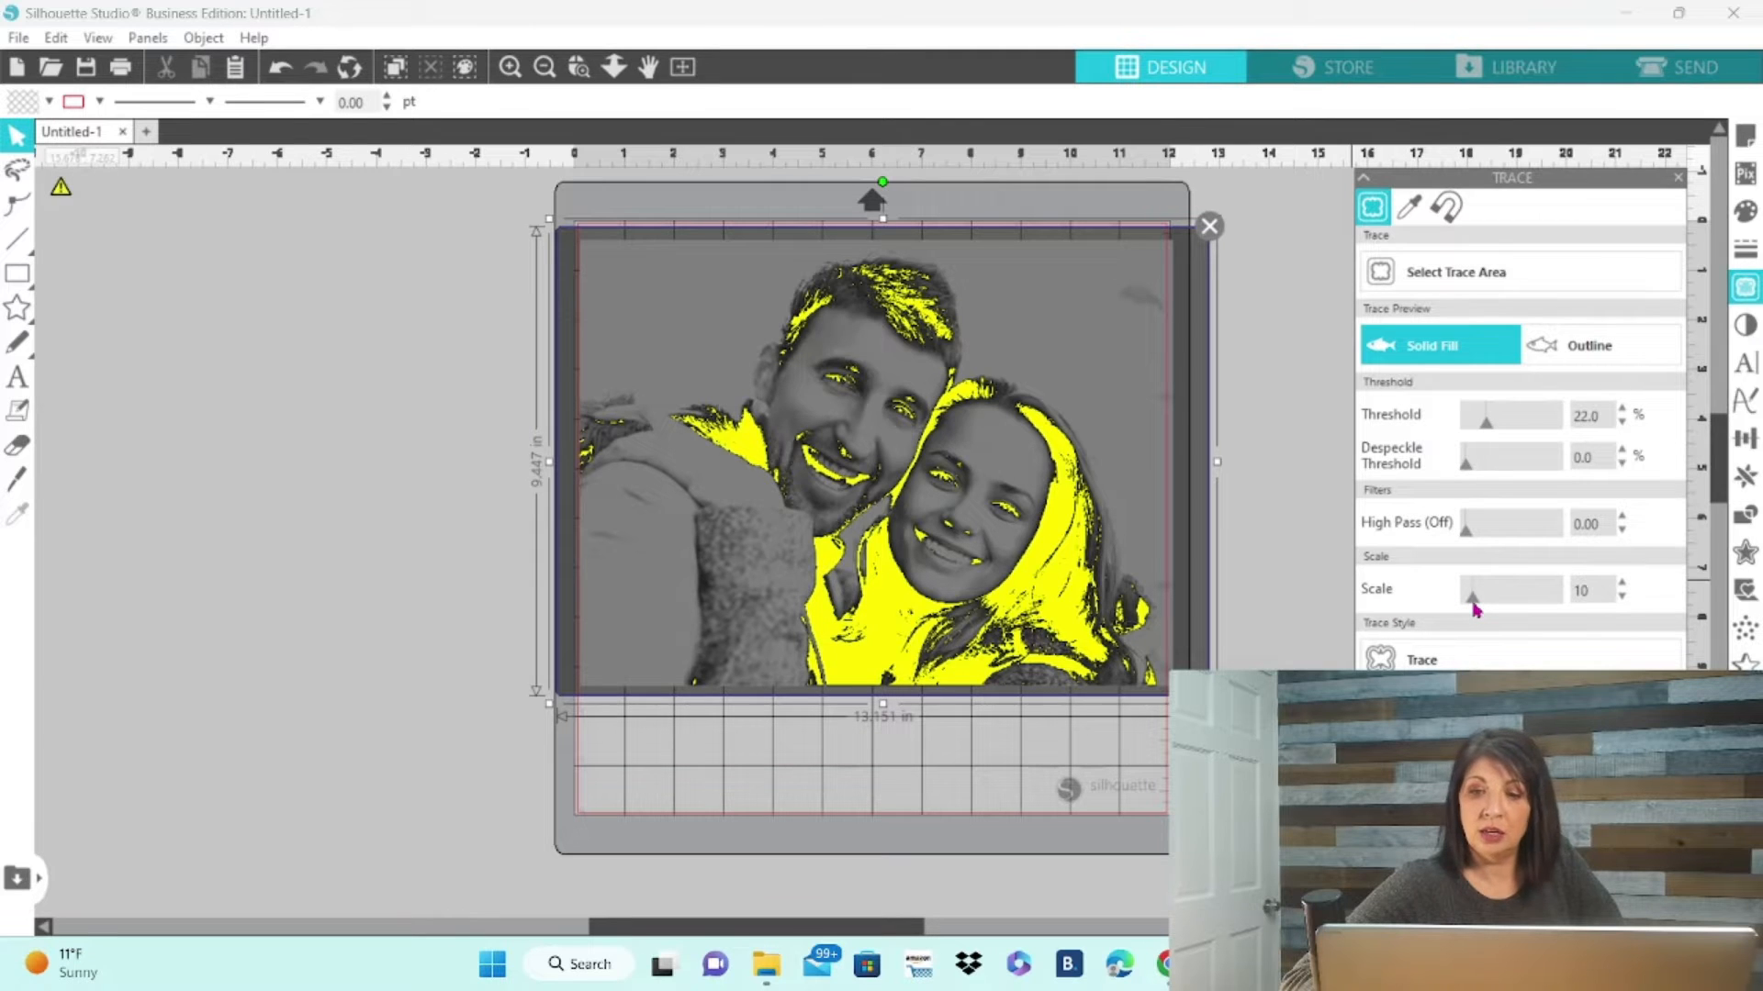
{"action": "left_click_drag", "start_coordinate": [1472, 606], "coordinate": [1574, 623]}
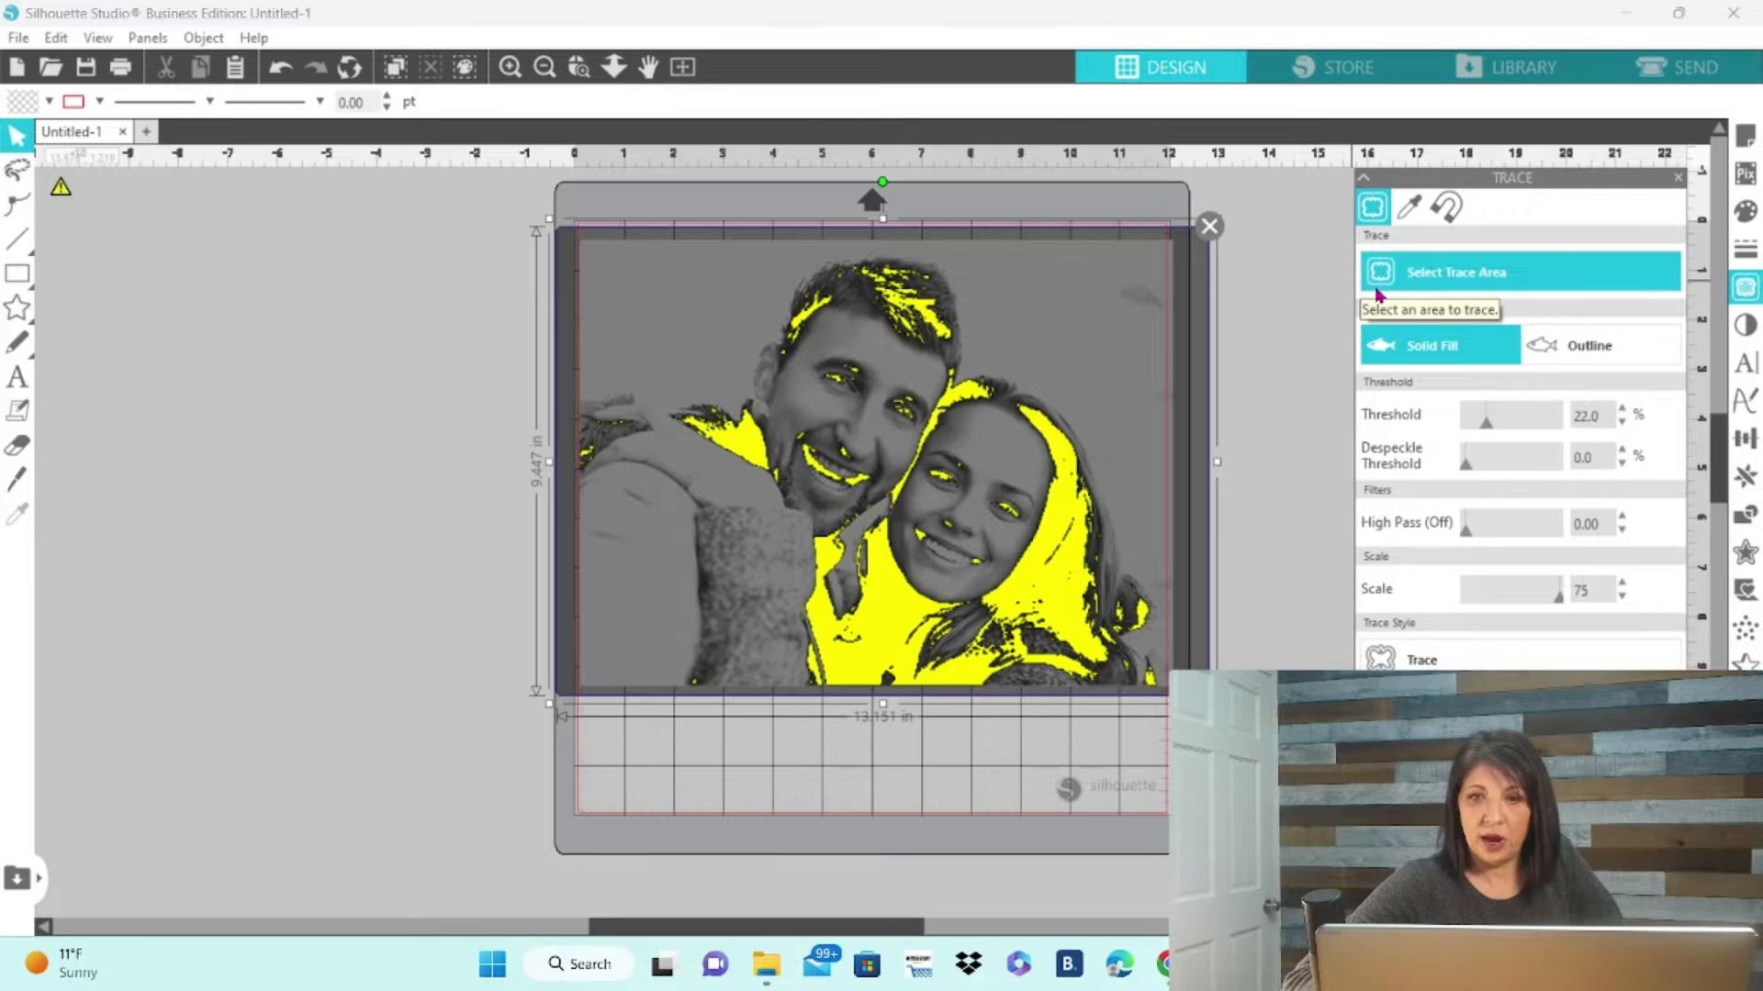
{"action": "left_click", "coordinate": [1460, 661]}
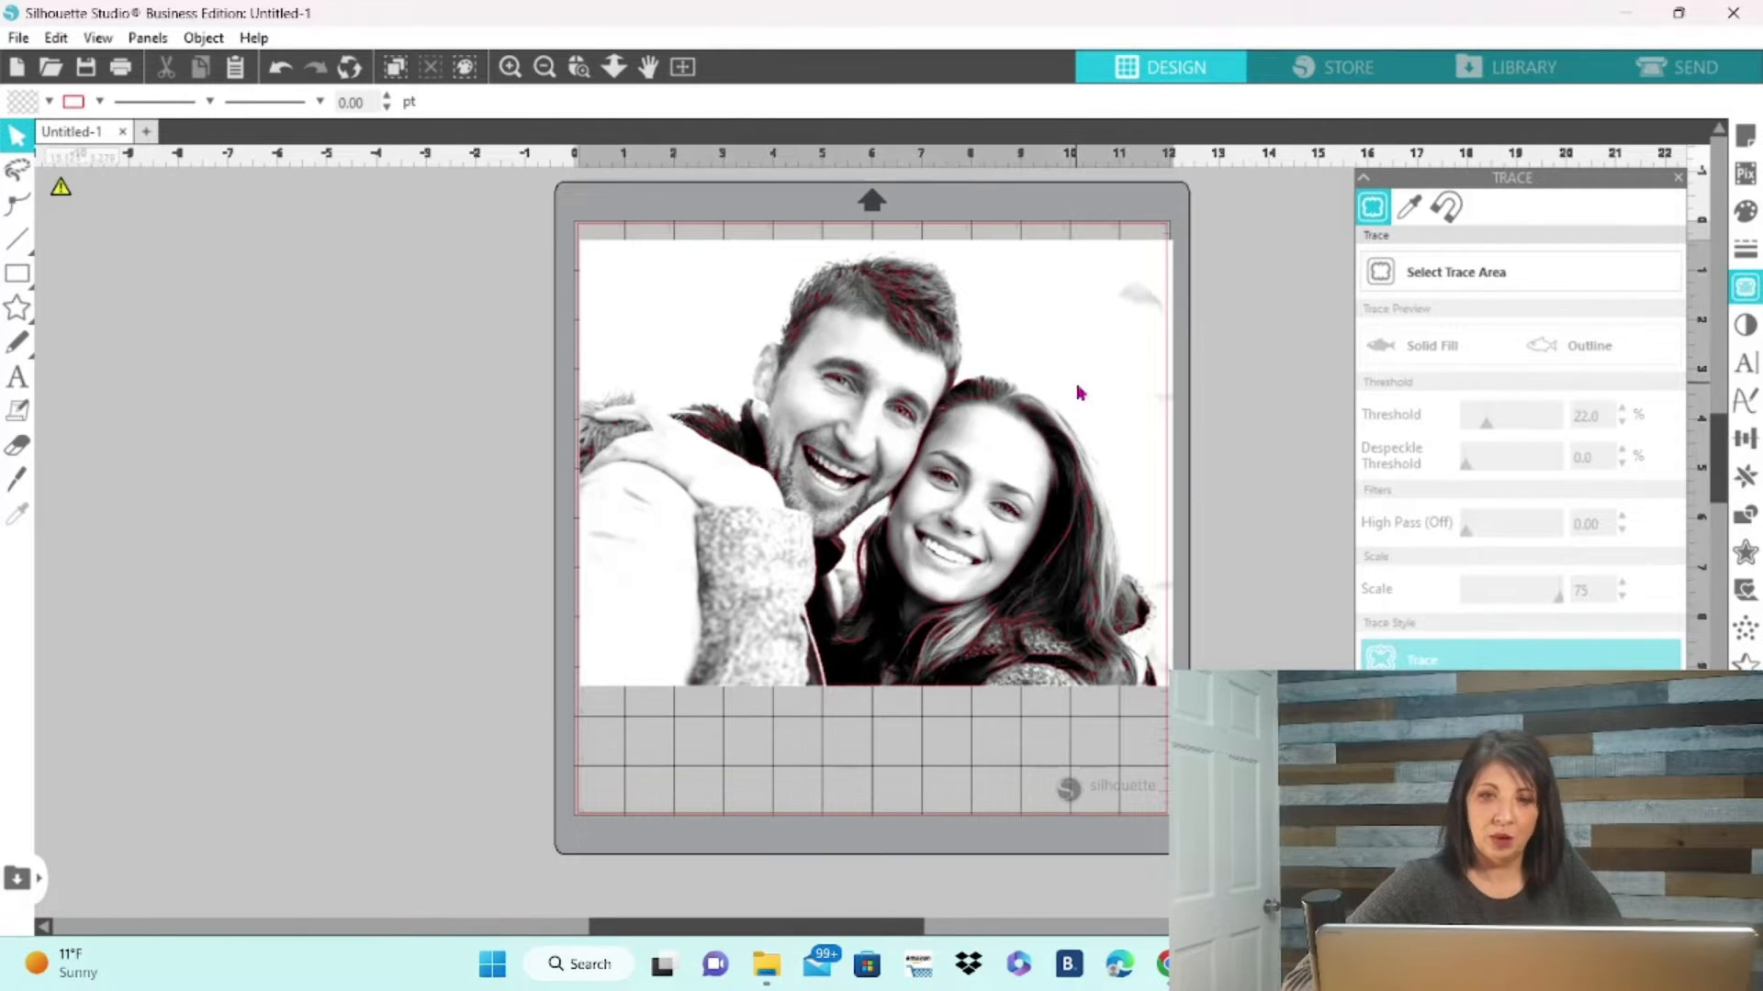
Move the photo and the trace apart, fill the trace with black and make its outline transparent.
{"action": "left_click_drag", "start_coordinate": [1079, 393], "coordinate": [1569, 424]}
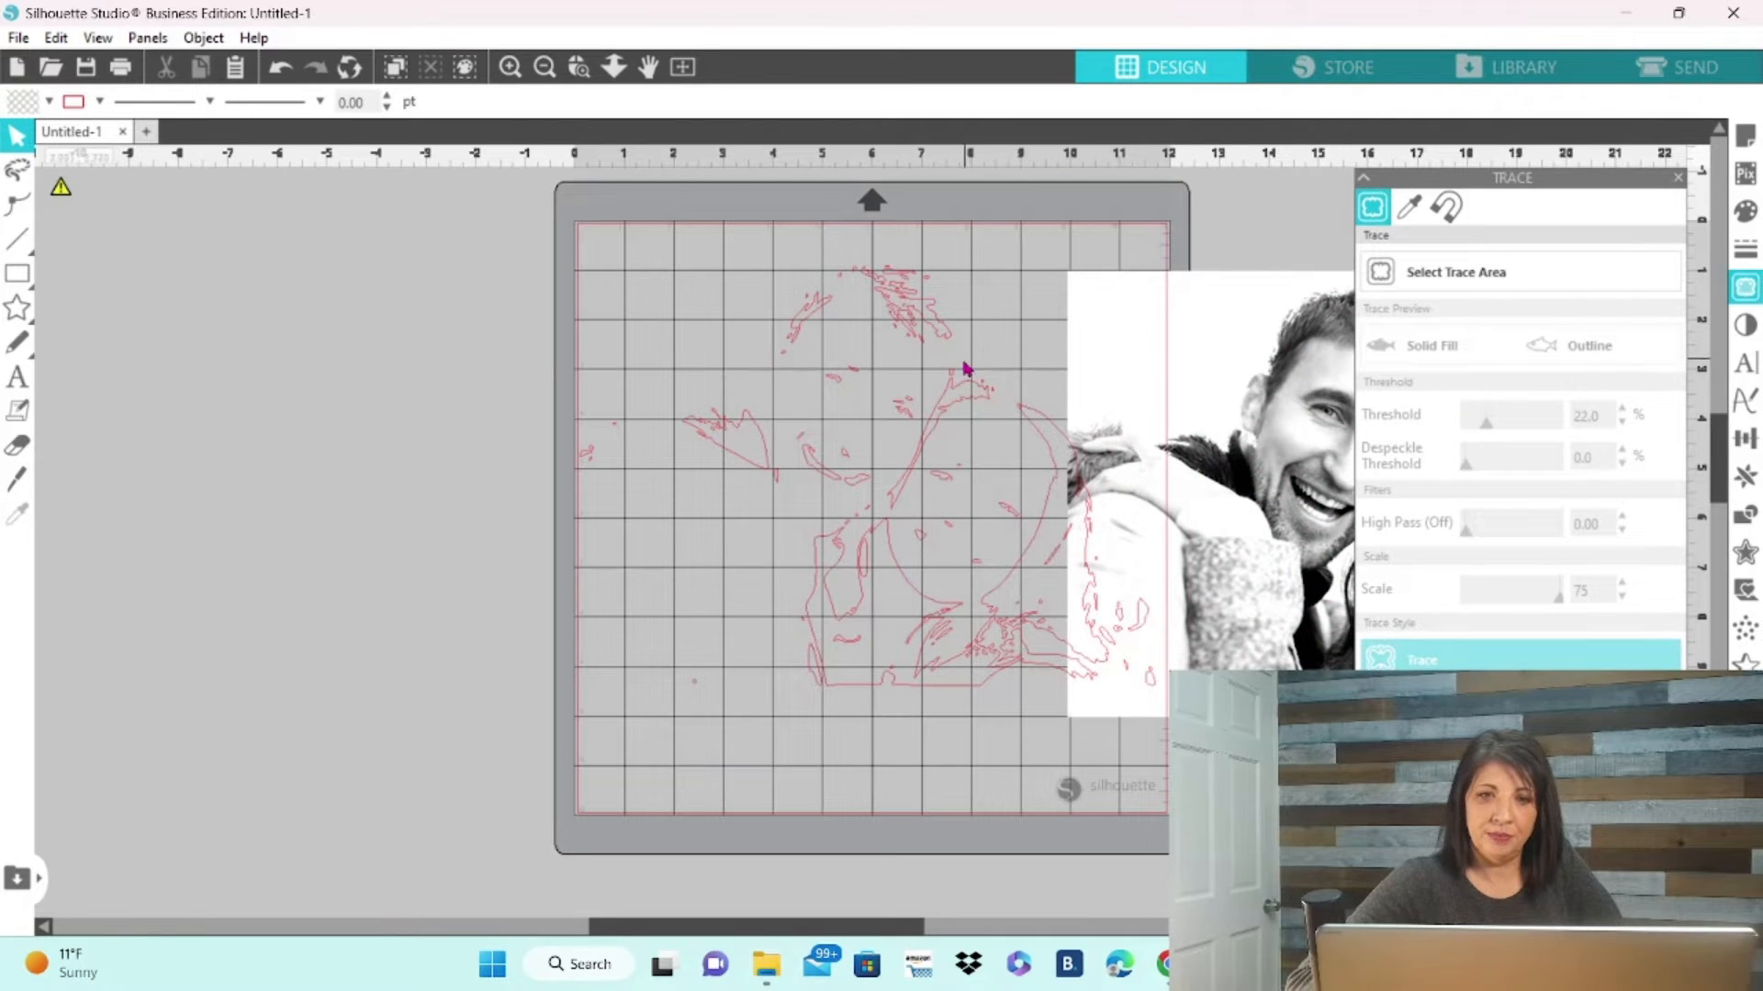
{"action": "left_click_drag", "start_coordinate": [960, 393], "coordinate": [798, 397]}
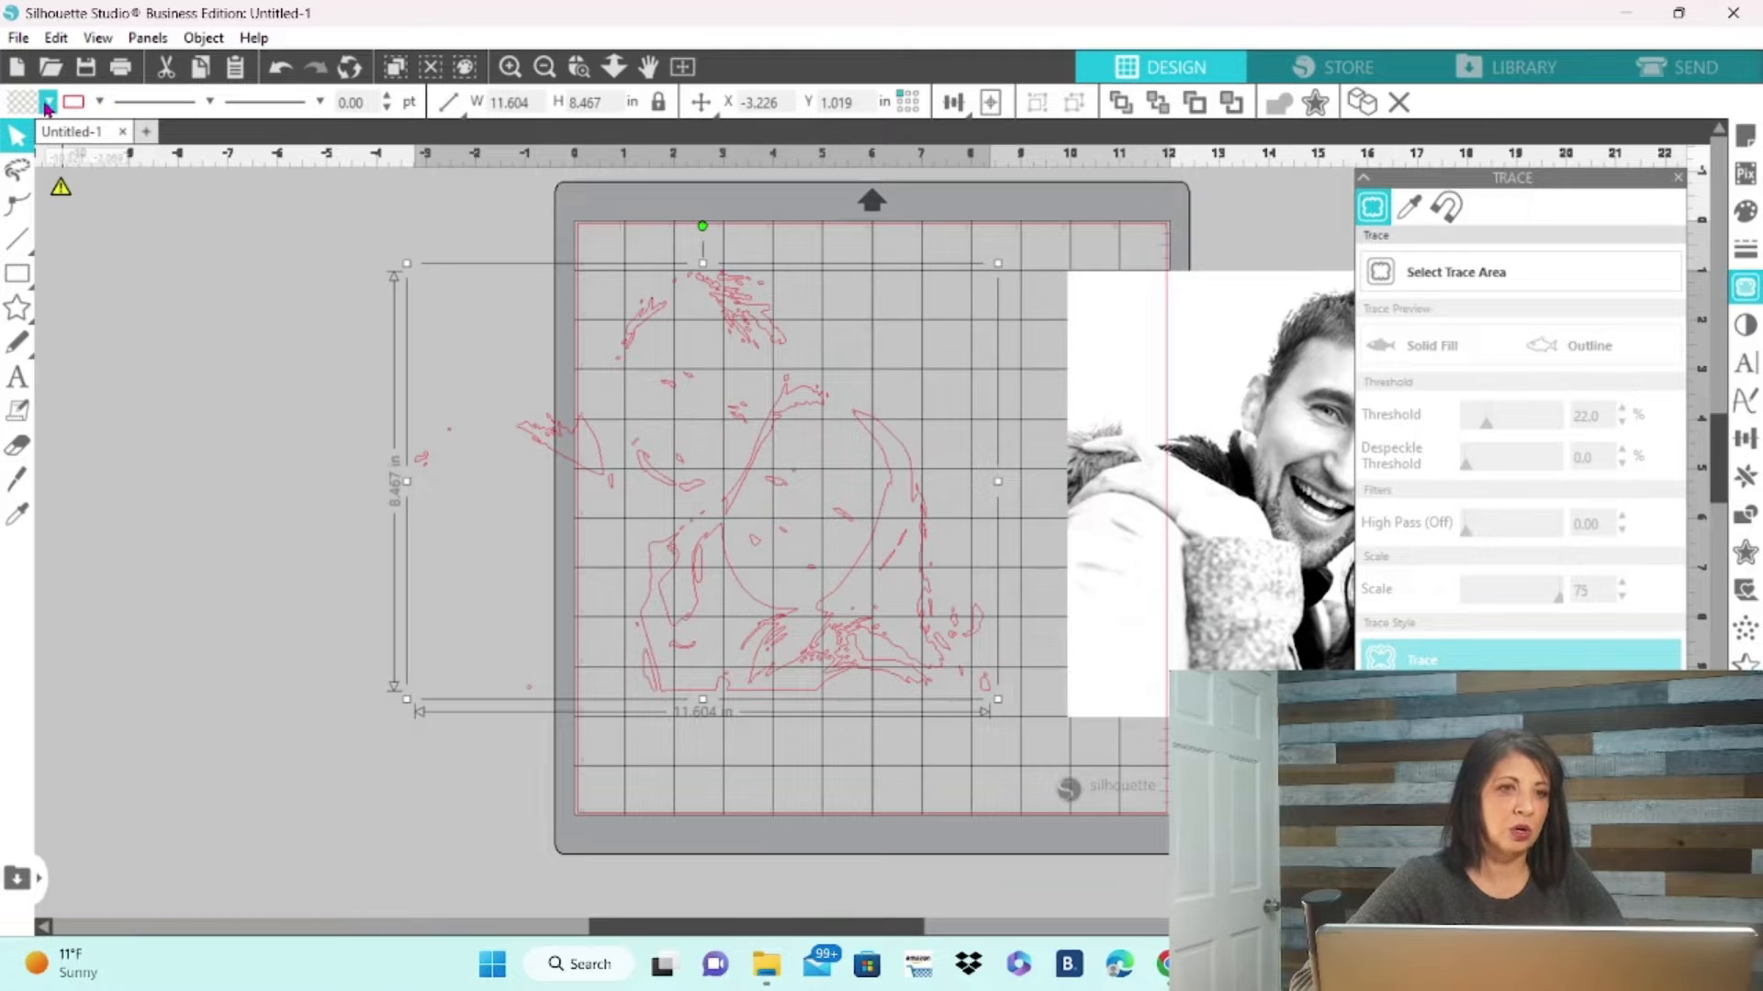
{"action": "left_click", "coordinate": [46, 102]}
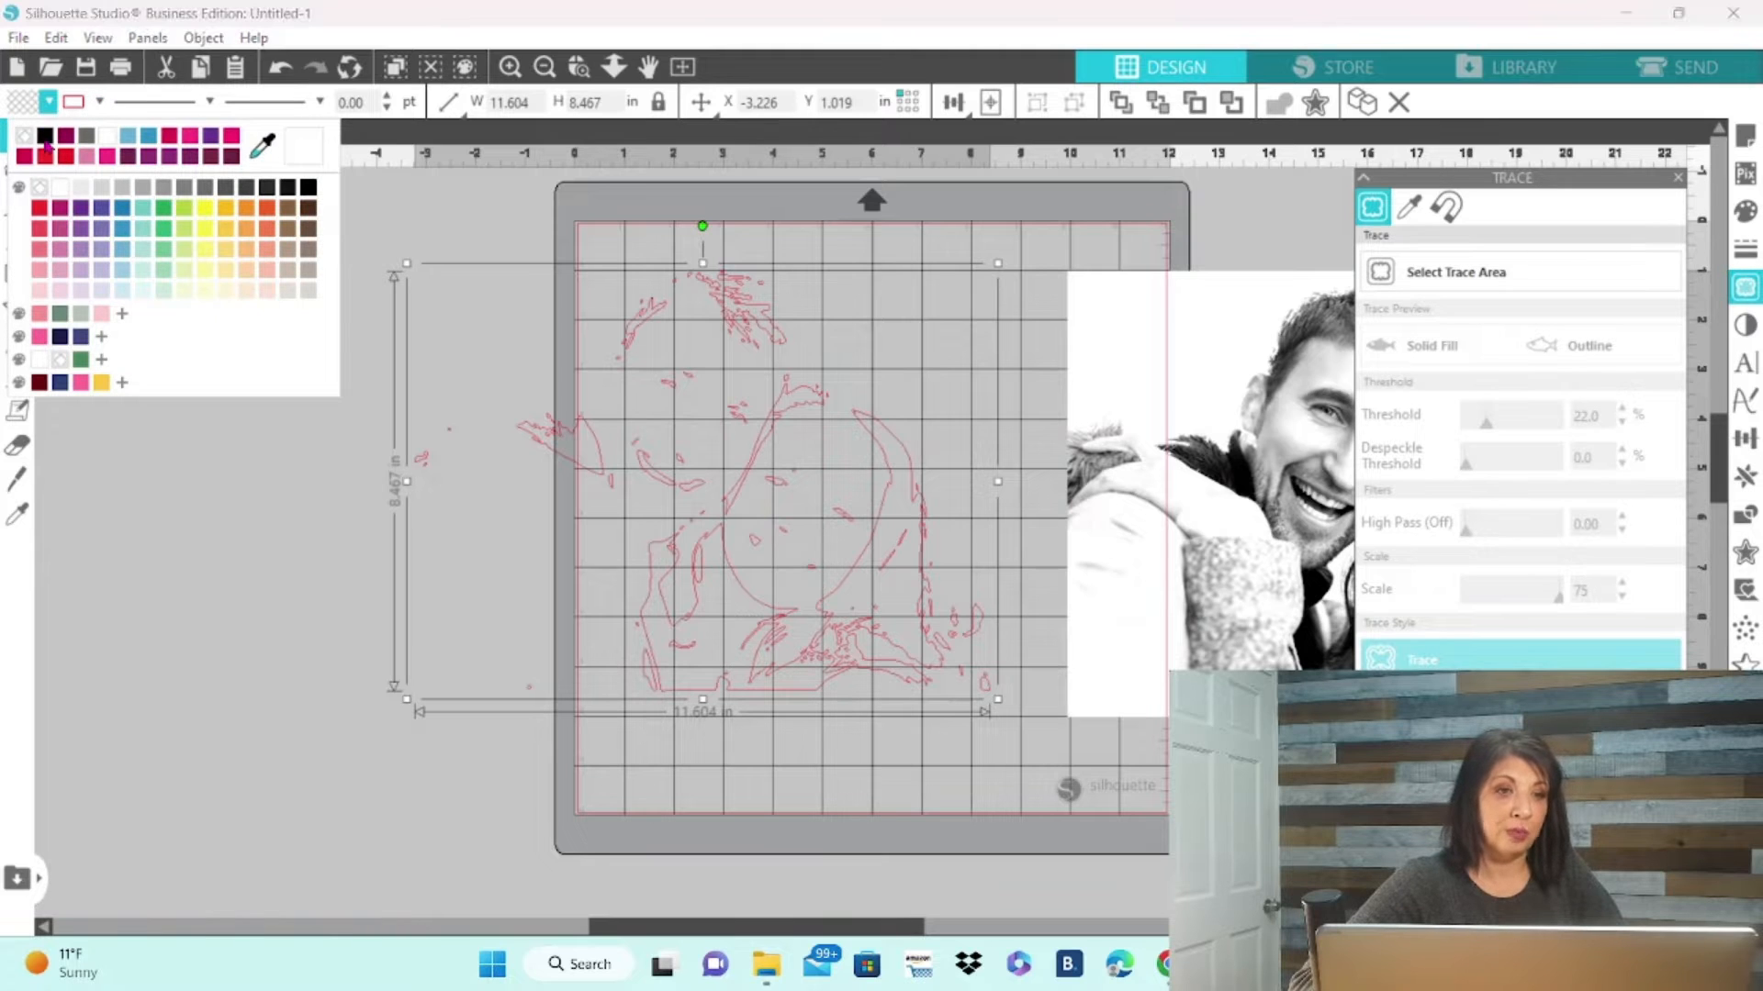
{"action": "left_click", "coordinate": [44, 136]}
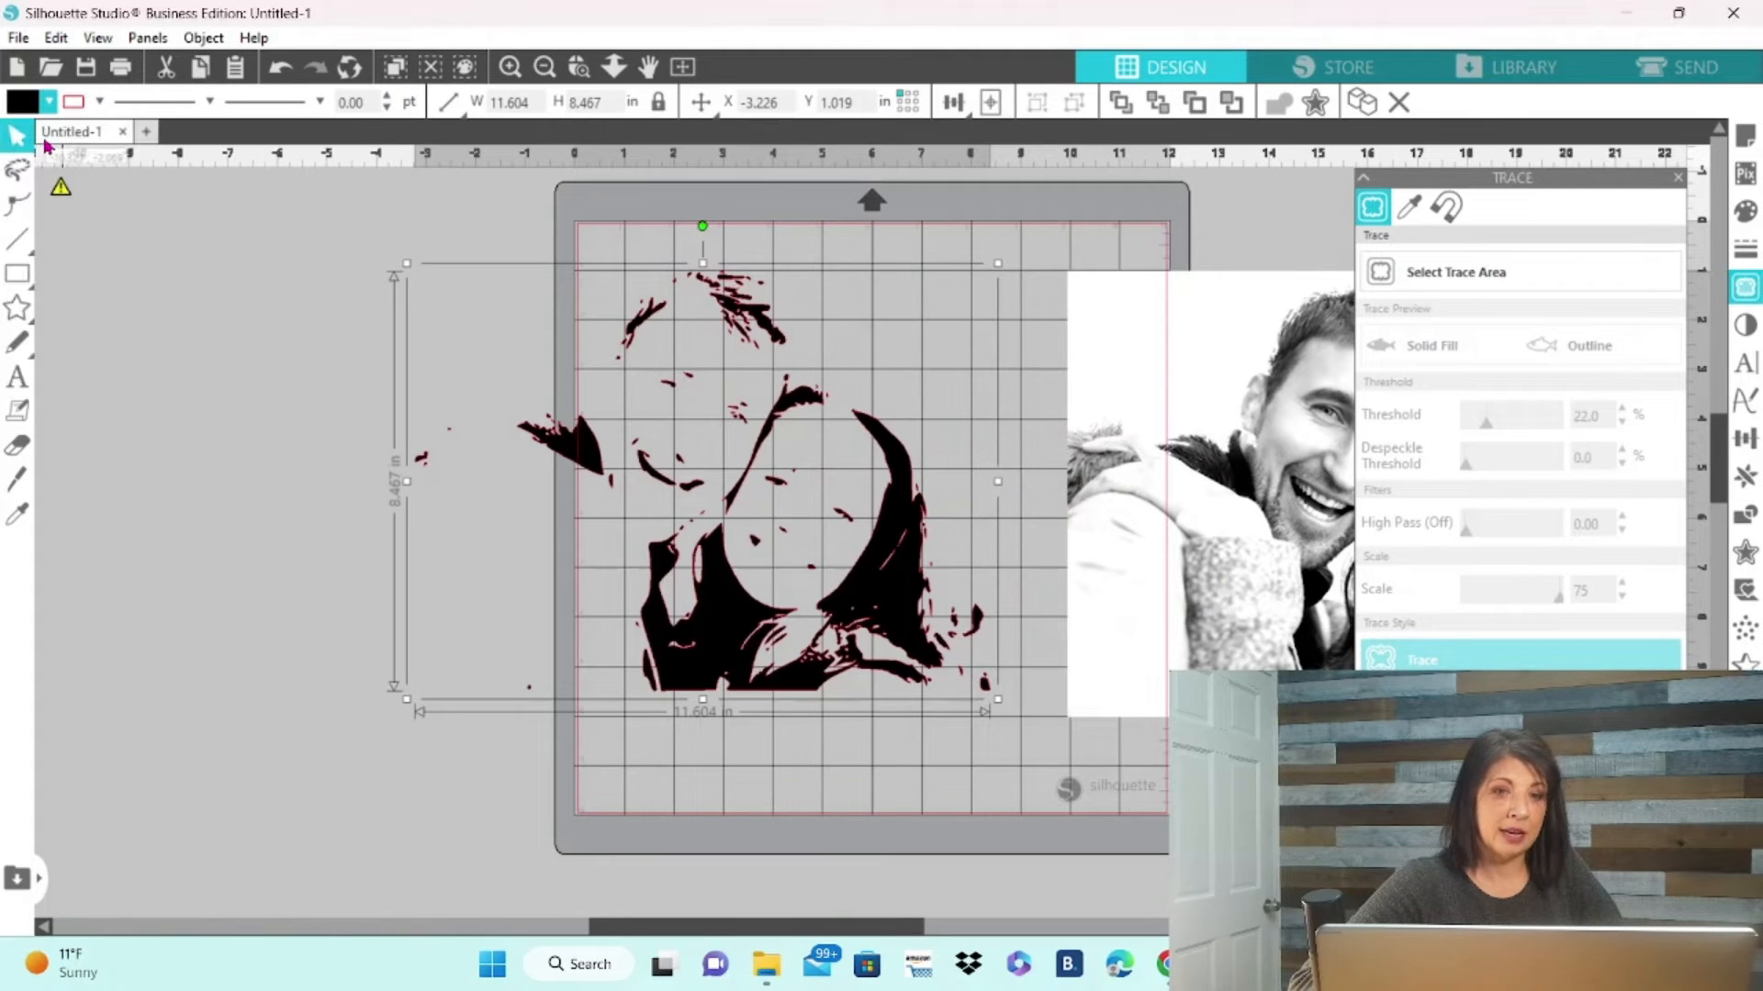
{"action": "left_click", "coordinate": [99, 103]}
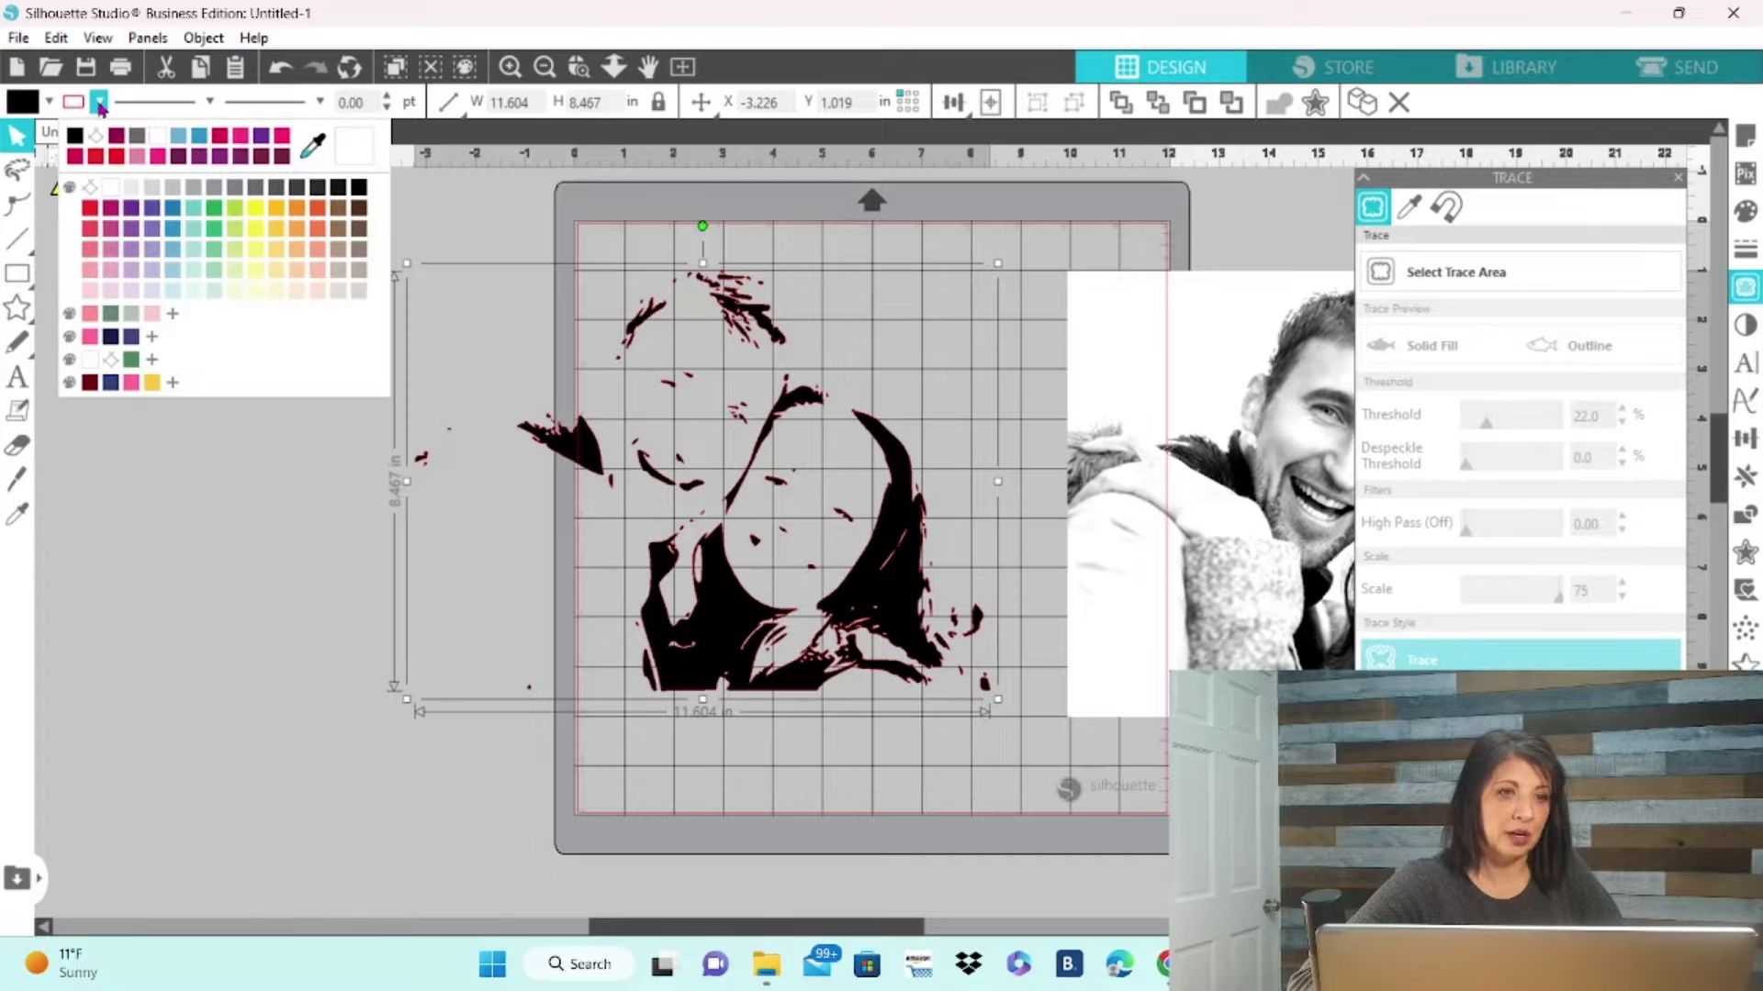
{"action": "left_click", "coordinate": [98, 138]}
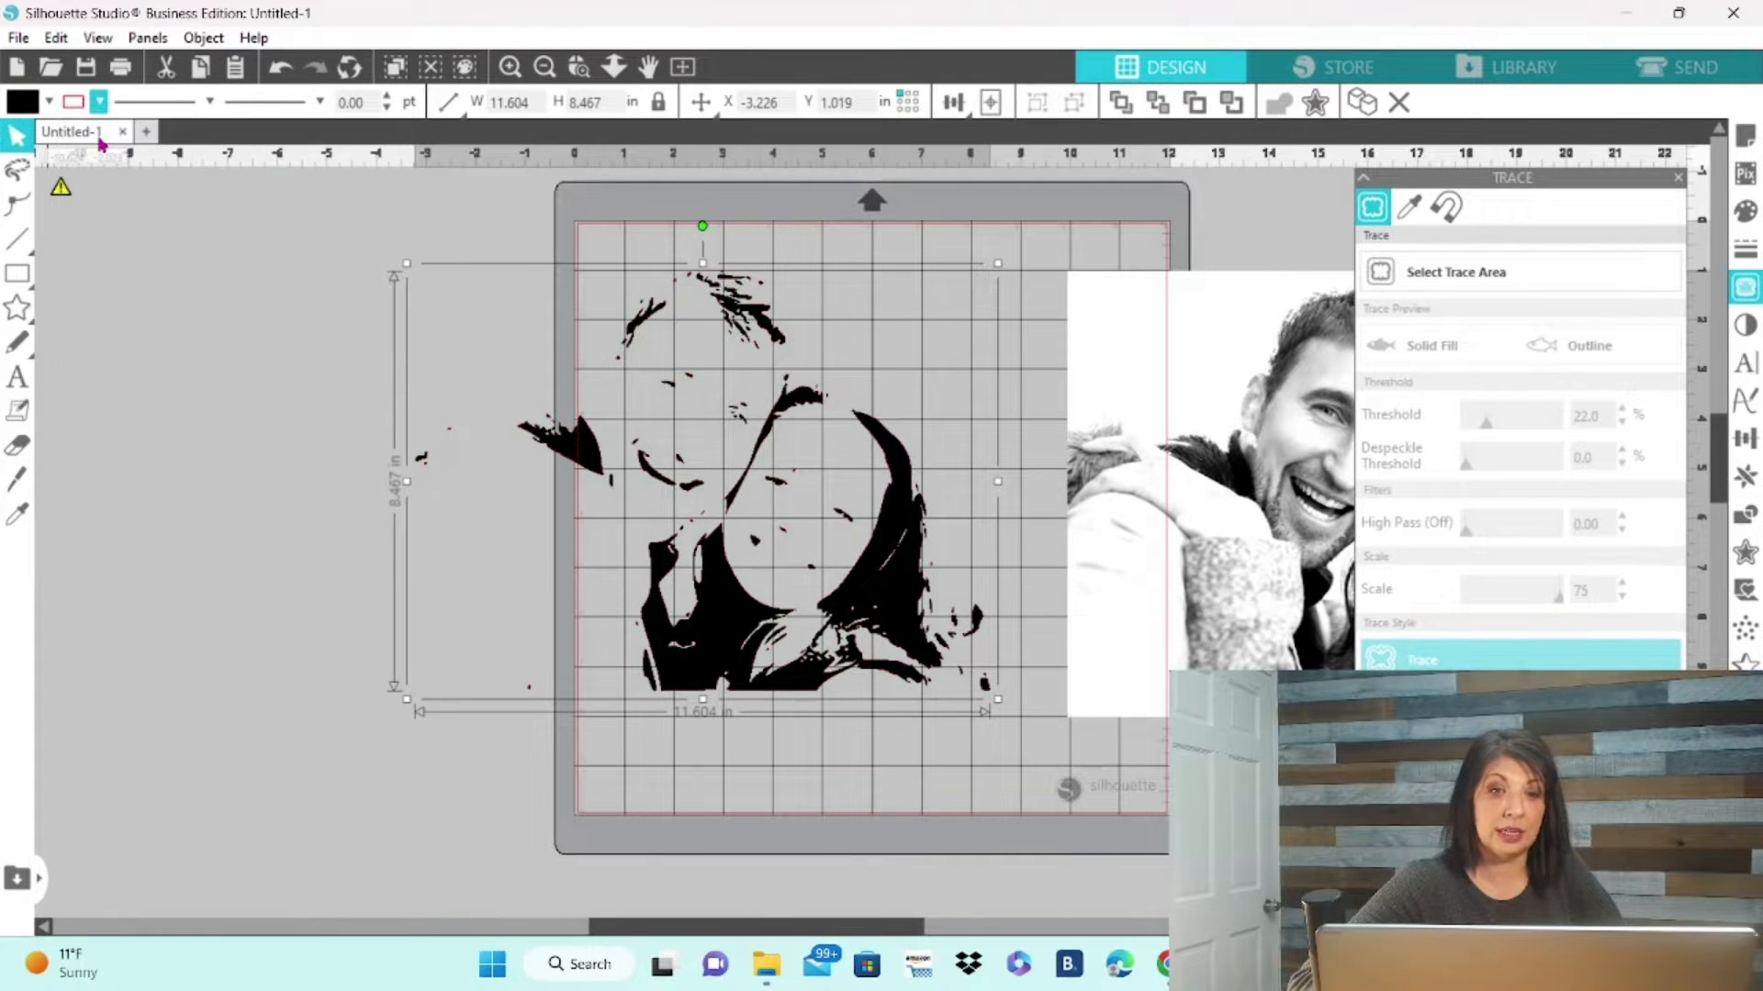
Park the black trace off the left side of the mat and bring the photo back onto the mat.
{"action": "mouse_move", "coordinate": [703, 611]}
{"action": "left_mouse_down"}
{"action": "mouse_move", "coordinate": [460, 577]}
{"action": "mouse_move", "coordinate": [230, 608]}
{"action": "left_mouse_up"}
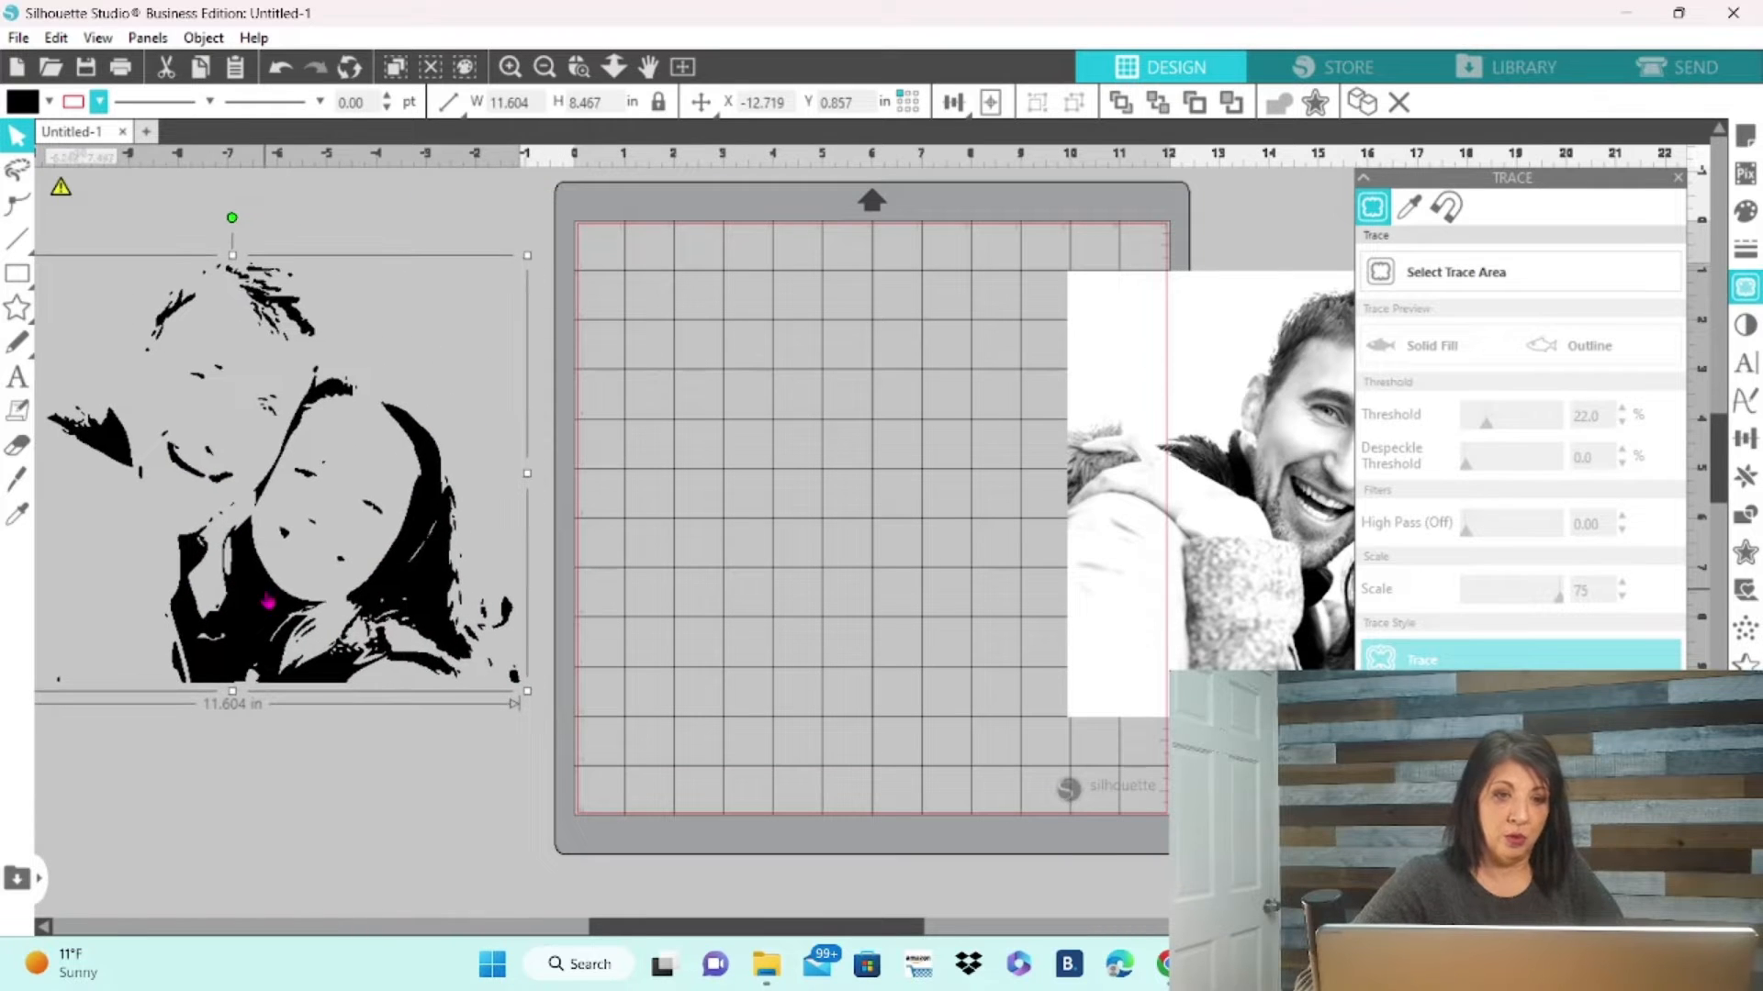
{"action": "left_click_drag", "start_coordinate": [1149, 545], "coordinate": [667, 526]}
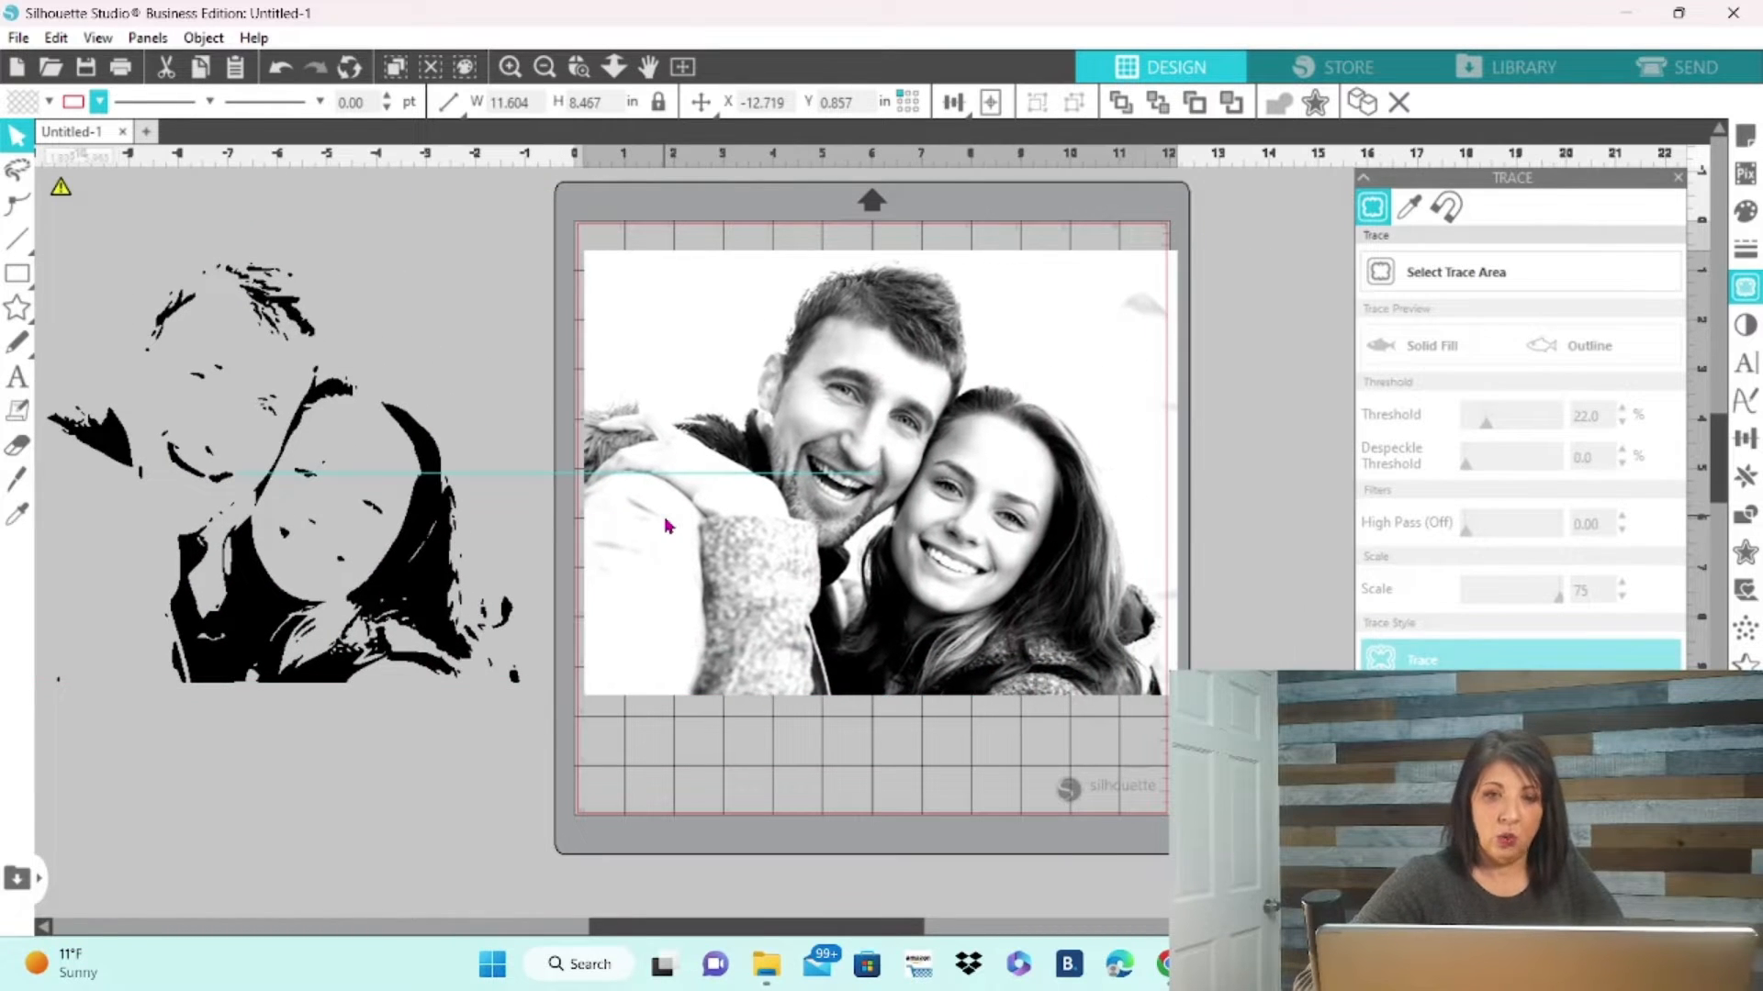
Trace the whole photo again with the High Pass filter at 25 and a scale of 44.
{"action": "left_click", "coordinate": [1425, 273]}
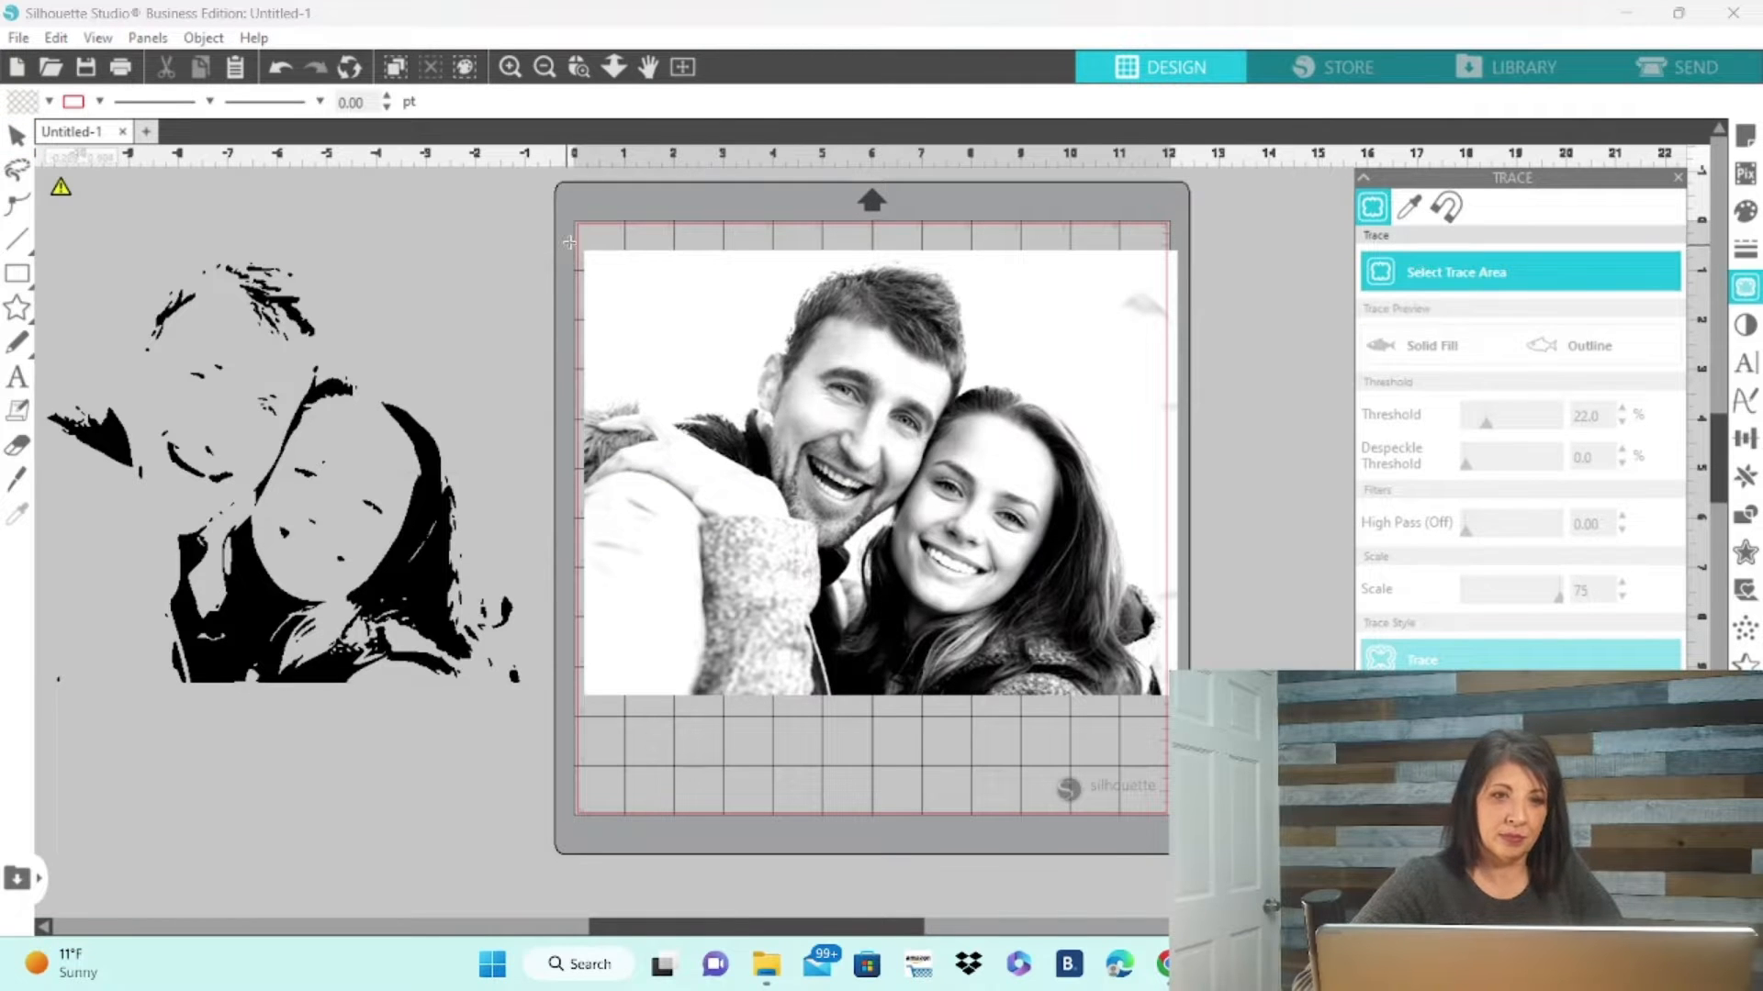
{"action": "left_click_drag", "start_coordinate": [576, 240], "coordinate": [923, 387]}
{"action": "mouse_move", "coordinate": [988, 451]}
{"action": "left_mouse_down"}
{"action": "mouse_move", "coordinate": [1173, 696]}
{"action": "mouse_move", "coordinate": [1204, 692]}
{"action": "mouse_move", "coordinate": [1198, 797]}
{"action": "mouse_move", "coordinate": [1194, 726]}
{"action": "left_mouse_up"}
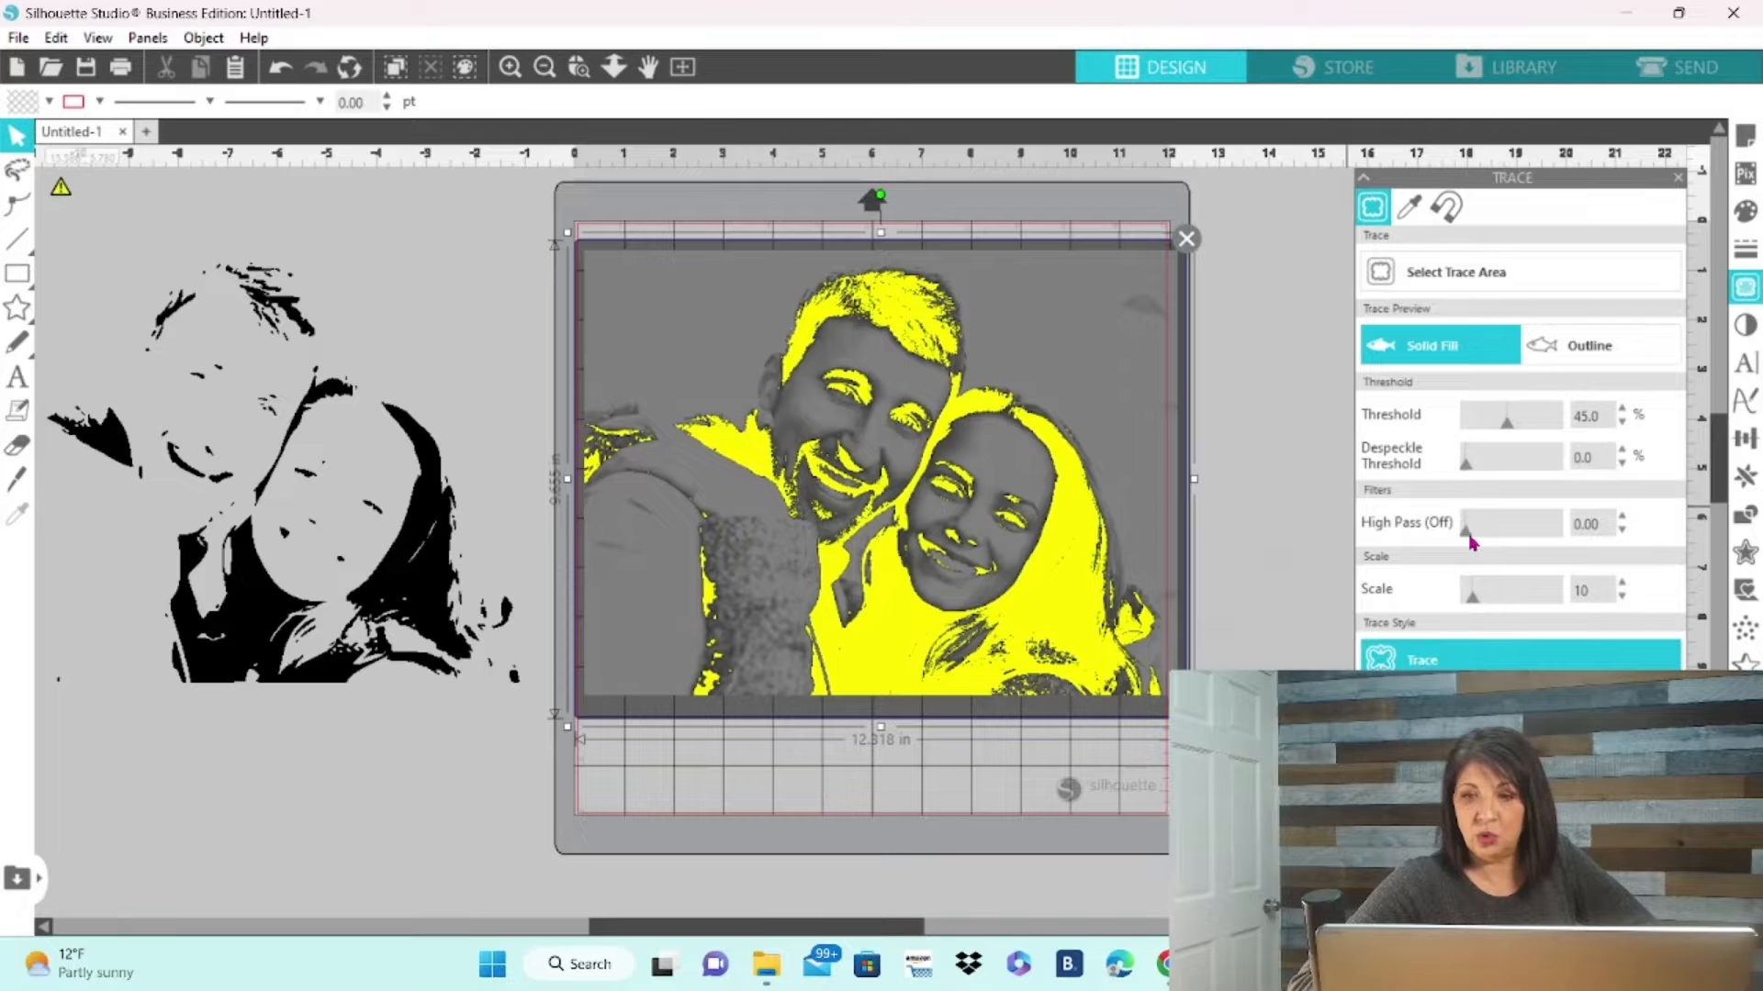
{"action": "left_click_drag", "start_coordinate": [1469, 541], "coordinate": [1529, 556]}
{"action": "left_click_drag", "start_coordinate": [1529, 549], "coordinate": [1567, 553]}
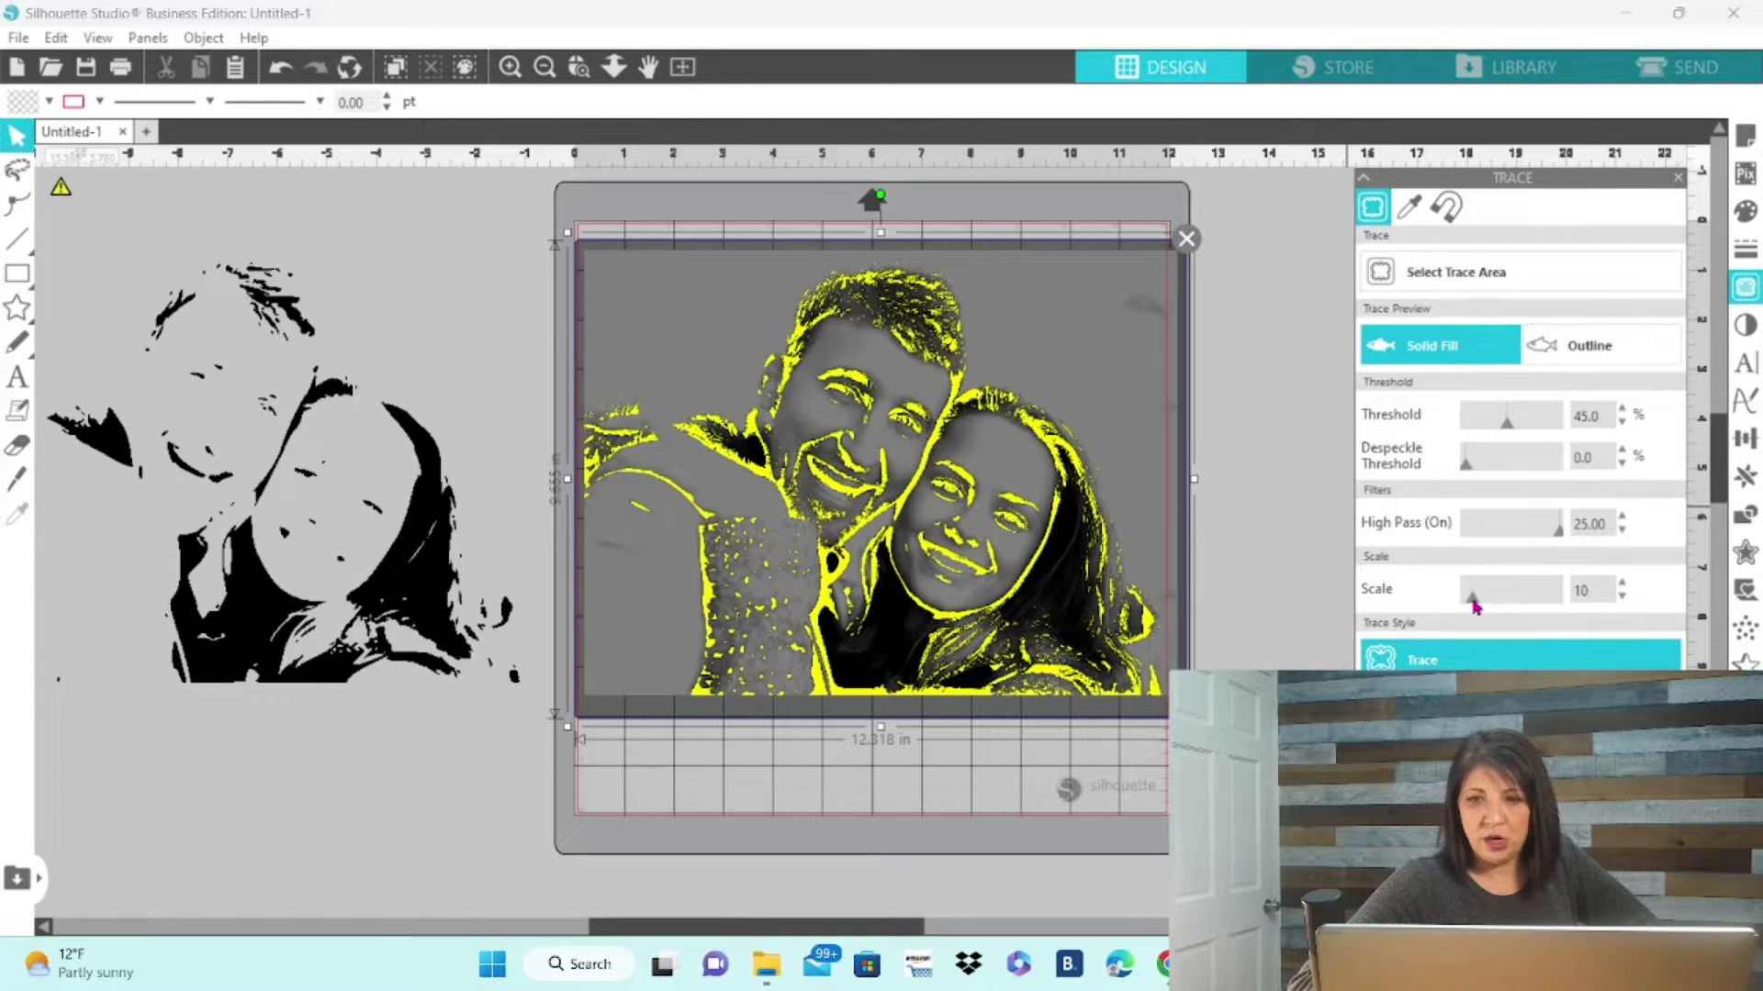
{"action": "left_click_drag", "start_coordinate": [1474, 602], "coordinate": [1530, 613]}
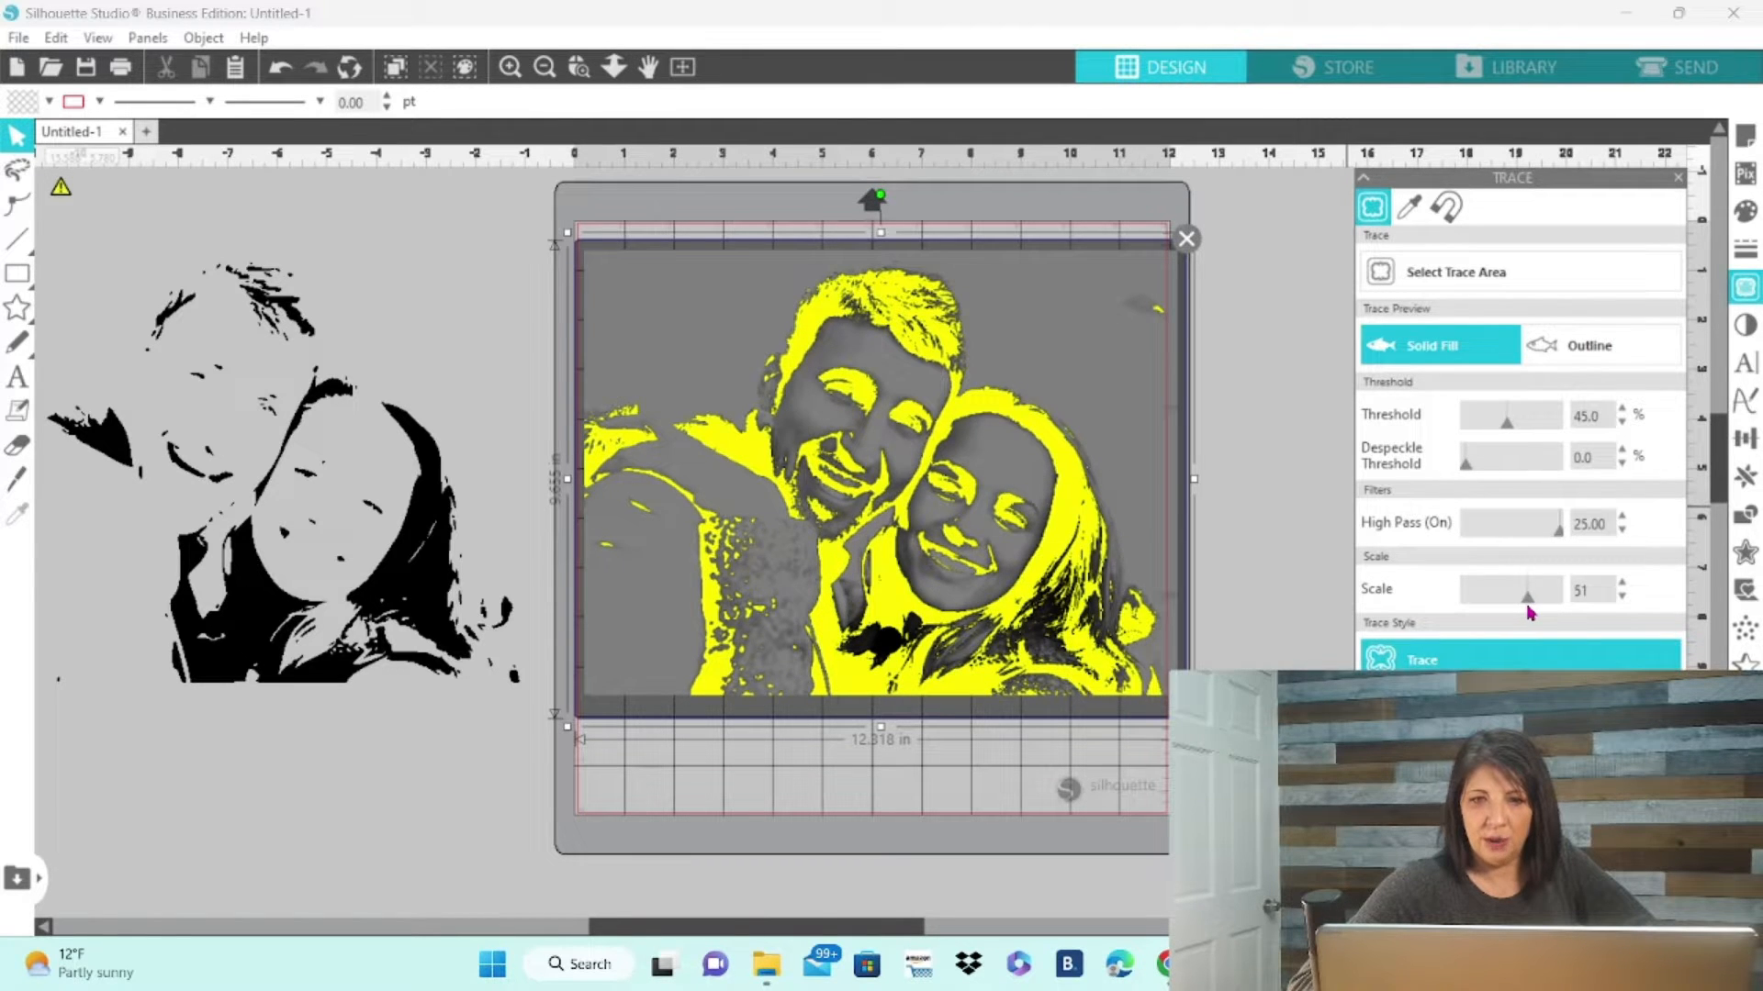
{"action": "left_click_drag", "start_coordinate": [1524, 611], "coordinate": [1522, 610]}
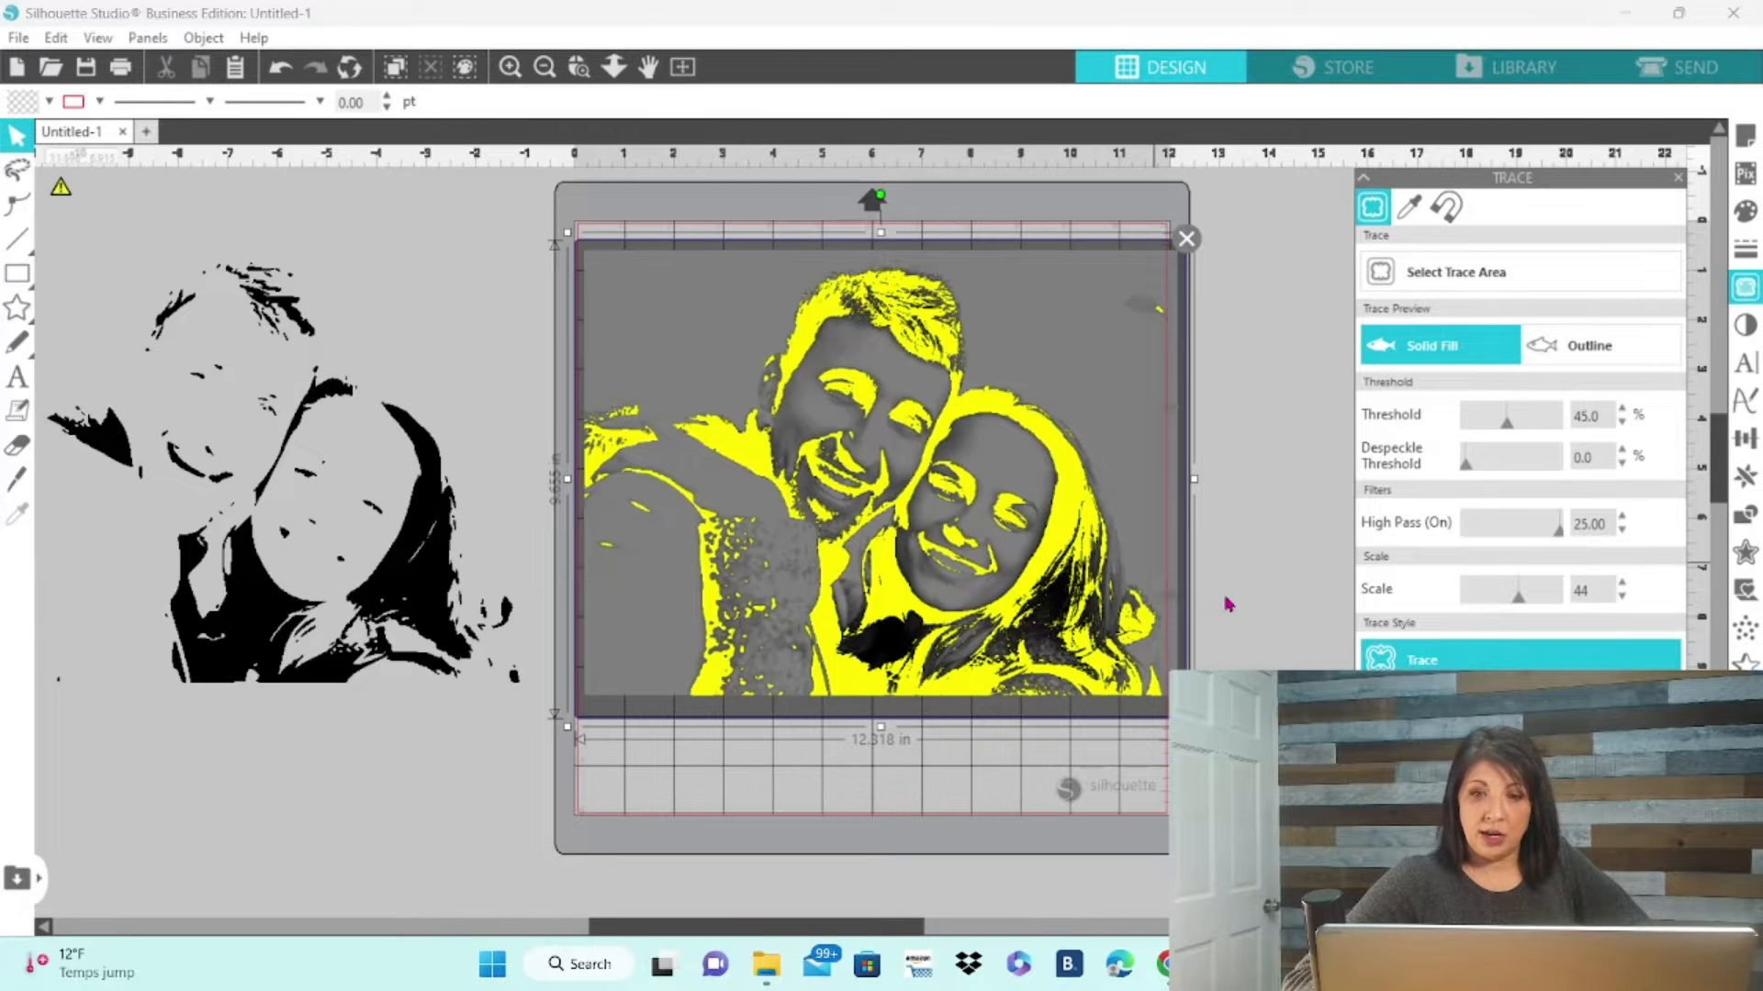
{"action": "left_click", "coordinate": [1422, 665]}
Move the photo off the new trace, fill that trace with black and make its outline transparent.
{"action": "mouse_move", "coordinate": [1132, 453]}
{"action": "left_mouse_down"}
{"action": "mouse_move", "coordinate": [1717, 470]}
{"action": "mouse_move", "coordinate": [1679, 492]}
{"action": "left_mouse_up"}
{"action": "left_click", "coordinate": [973, 520]}
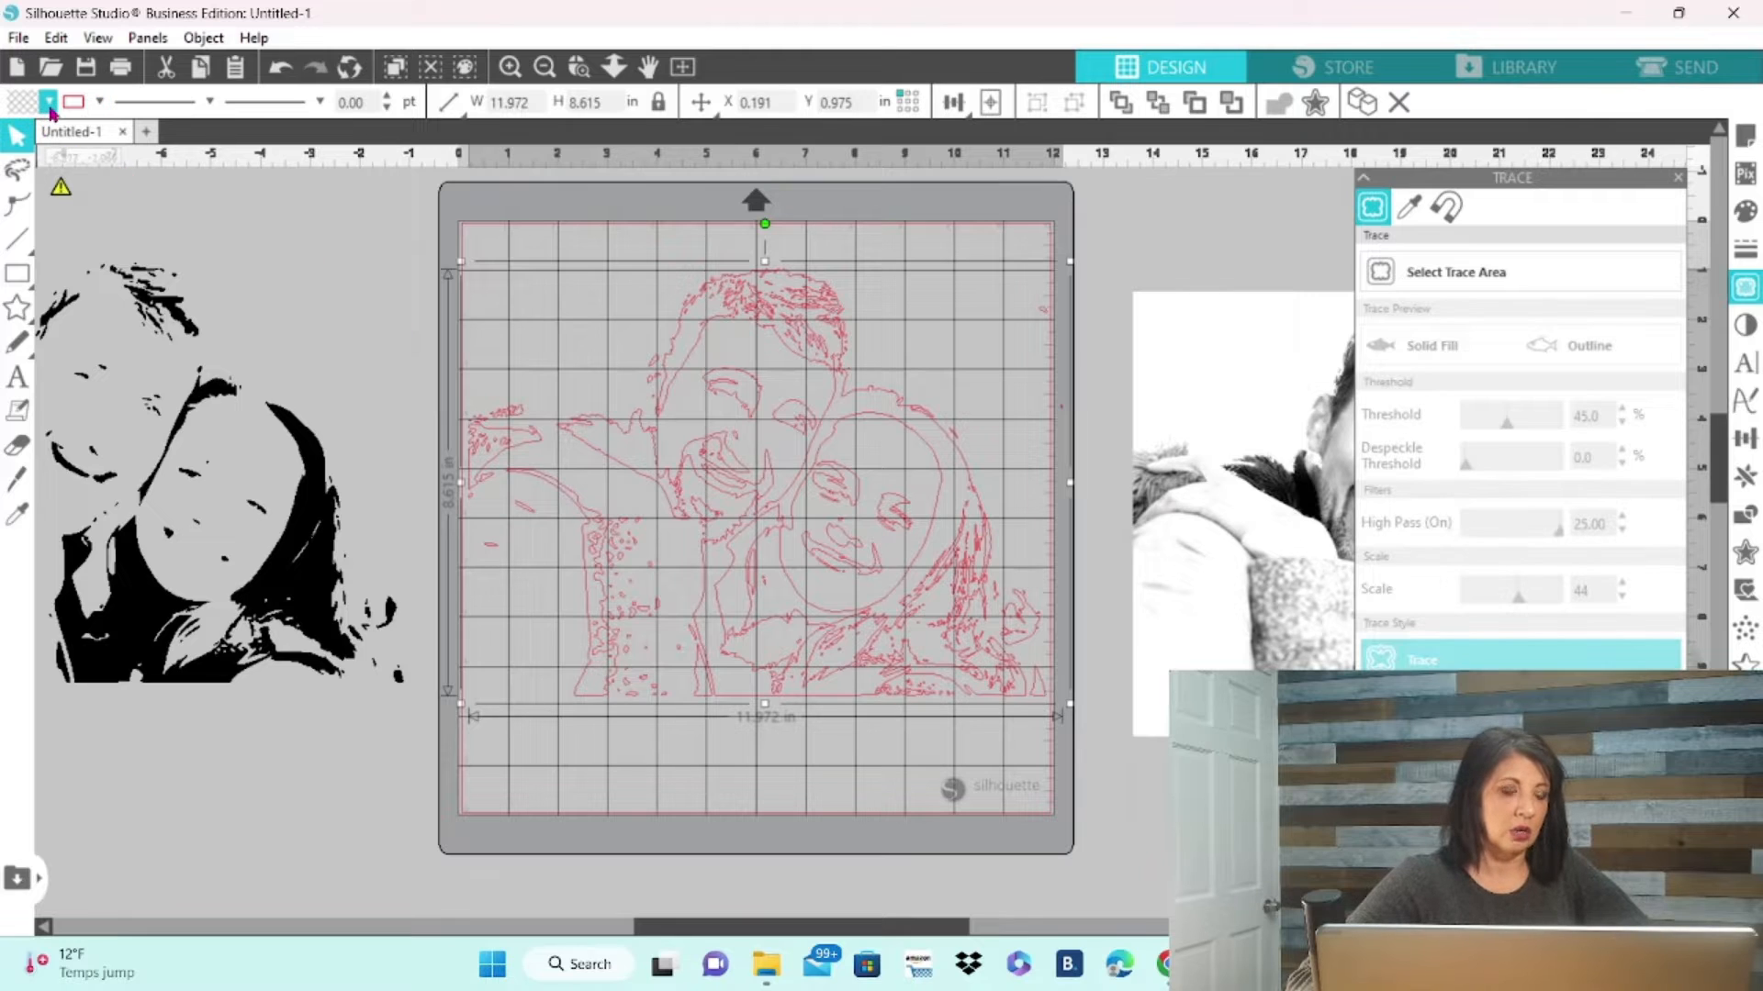
{"action": "left_click", "coordinate": [48, 102]}
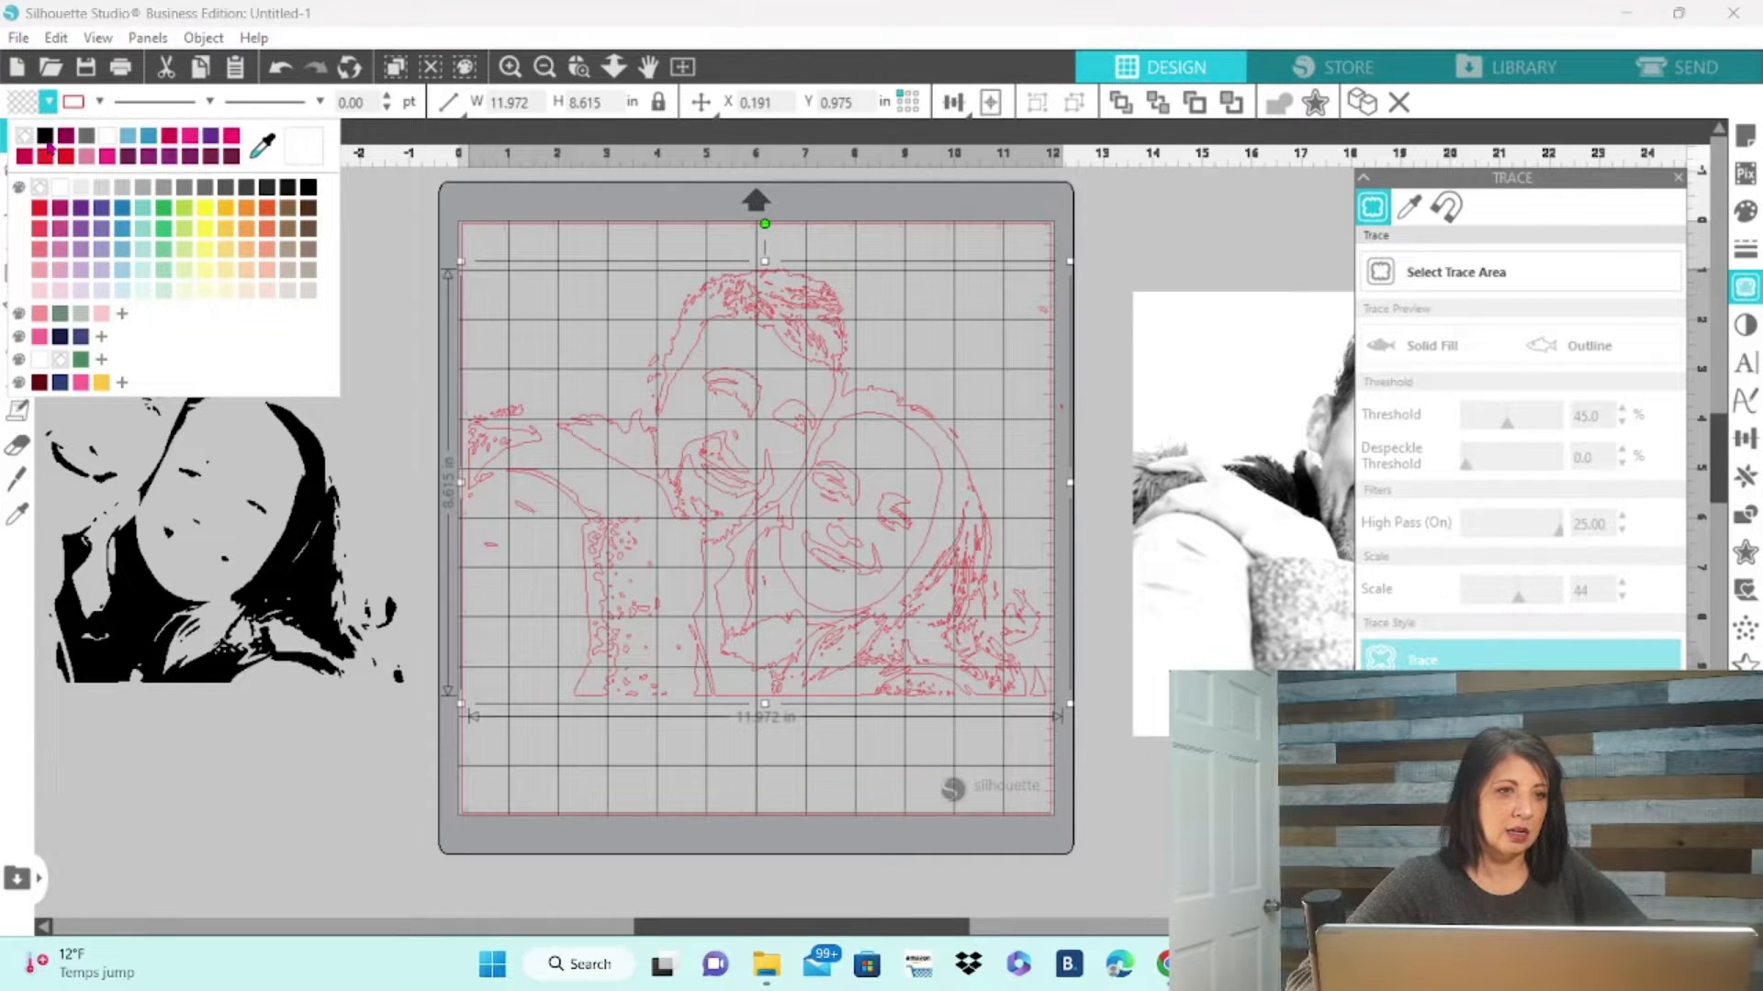
{"action": "left_click", "coordinate": [44, 136]}
{"action": "left_click", "coordinate": [99, 107]}
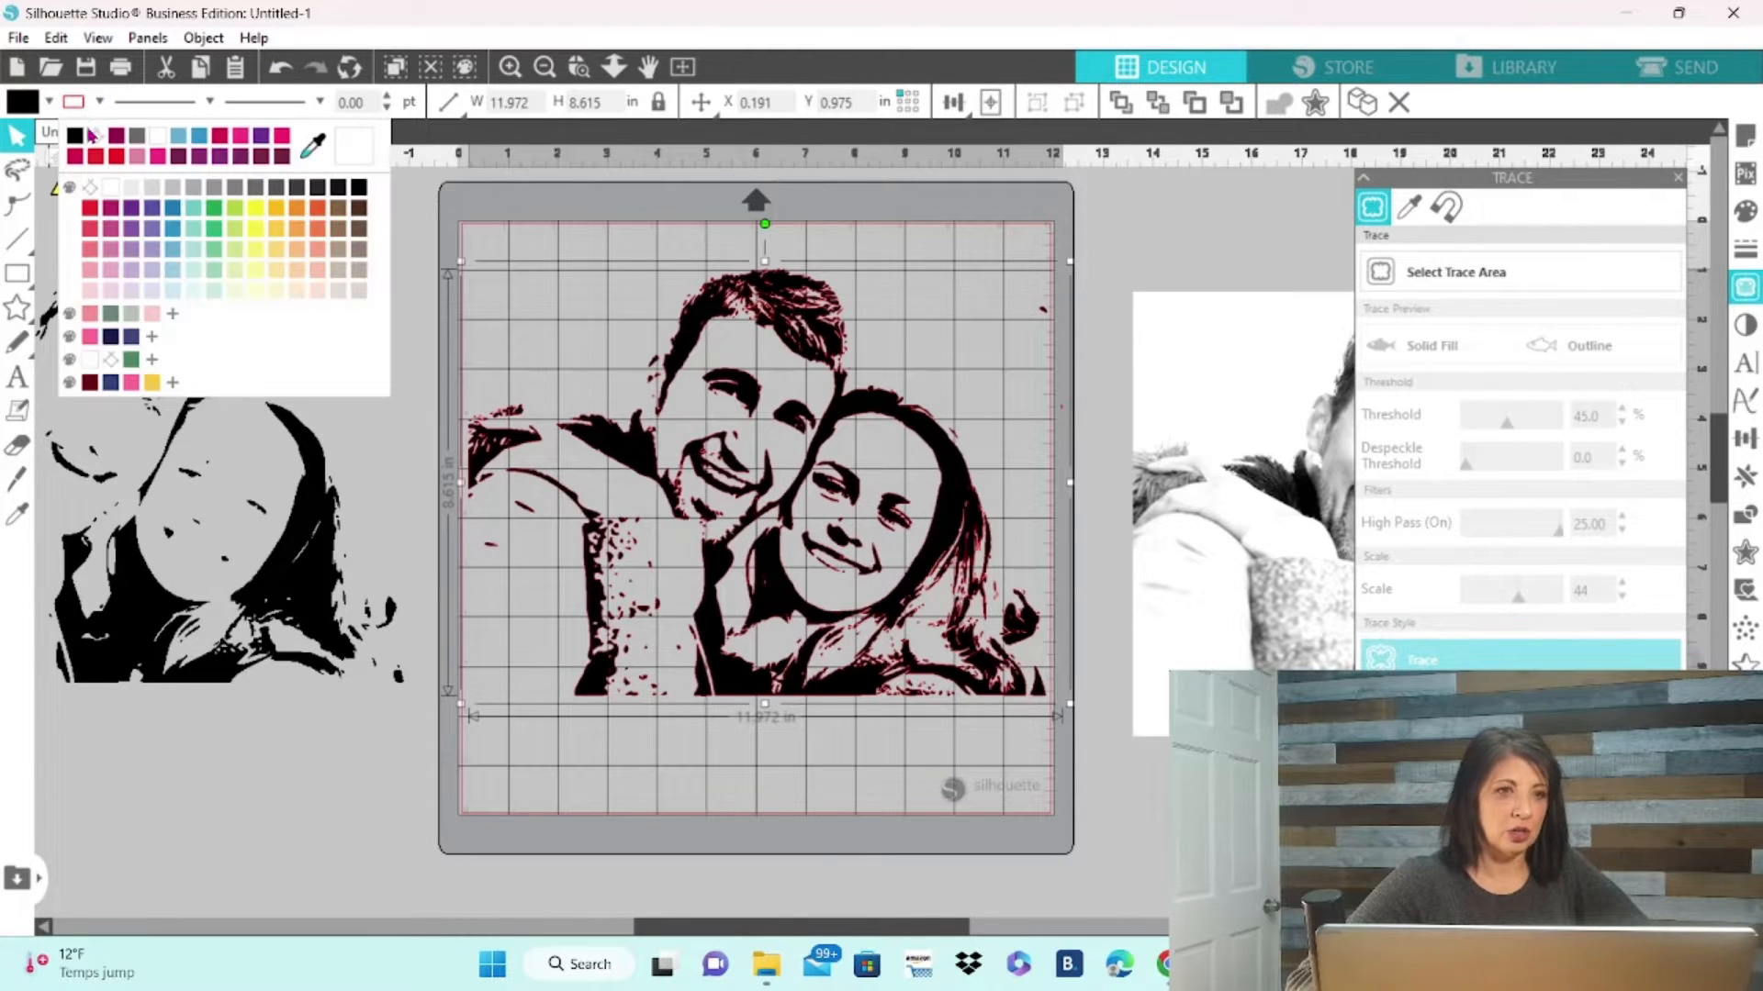
{"action": "left_click", "coordinate": [95, 138]}
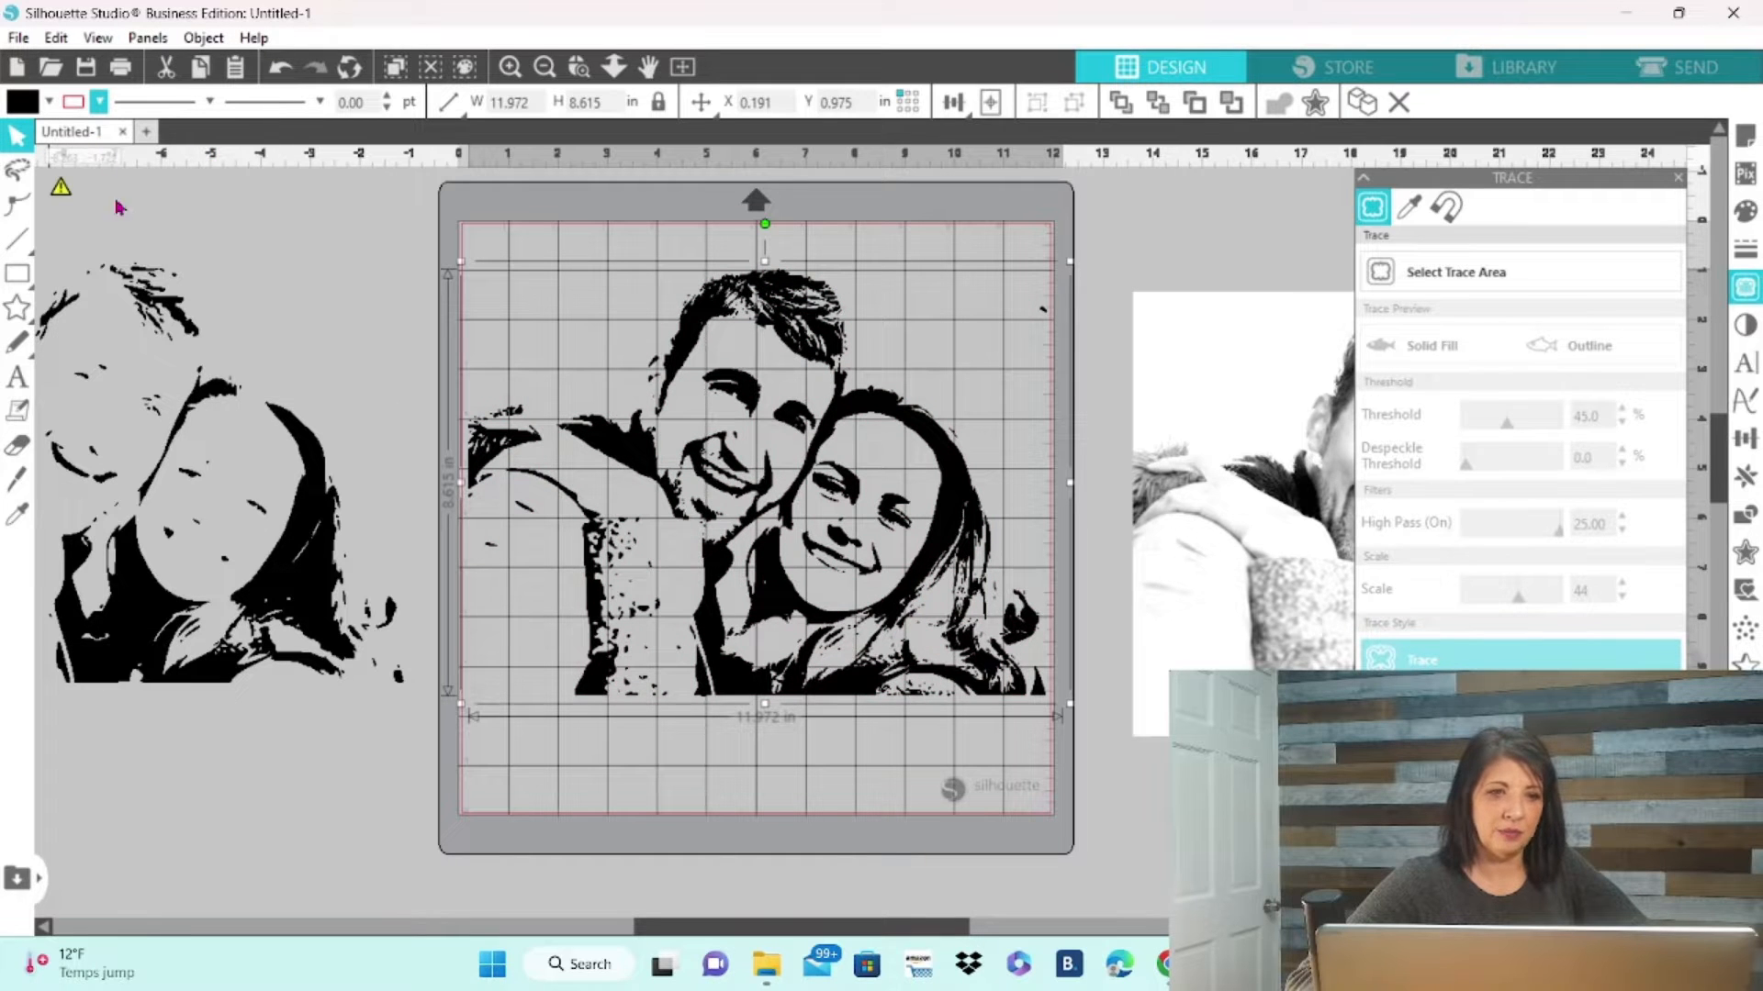
Place the first black trace over the second one on the mat, lining up the faces and hair.
{"action": "mouse_move", "coordinate": [324, 489]}
{"action": "left_mouse_down"}
{"action": "mouse_move", "coordinate": [772, 562]}
{"action": "mouse_move", "coordinate": [976, 571]}
{"action": "mouse_move", "coordinate": [962, 571]}
{"action": "left_mouse_up"}
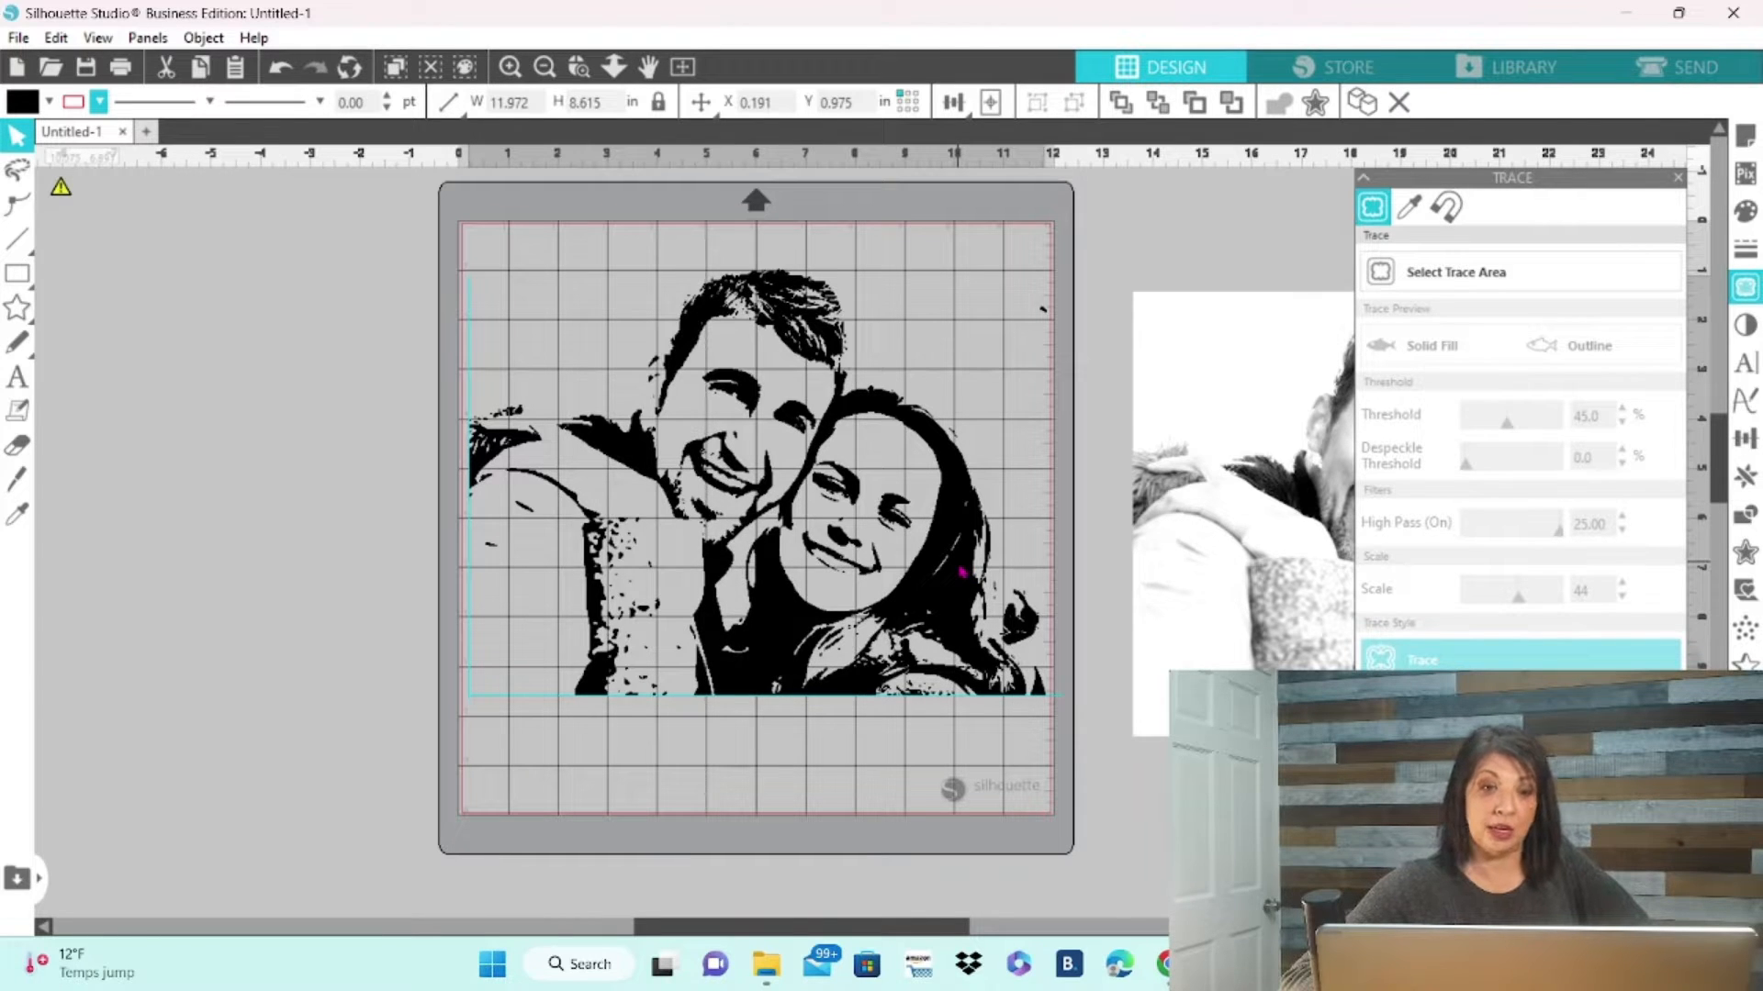
Nudge the first trace into exact alignment over the second and inspect the overlap around the faces and hair up close.
{"action": "left_click_drag", "start_coordinate": [964, 571], "coordinate": [970, 573]}
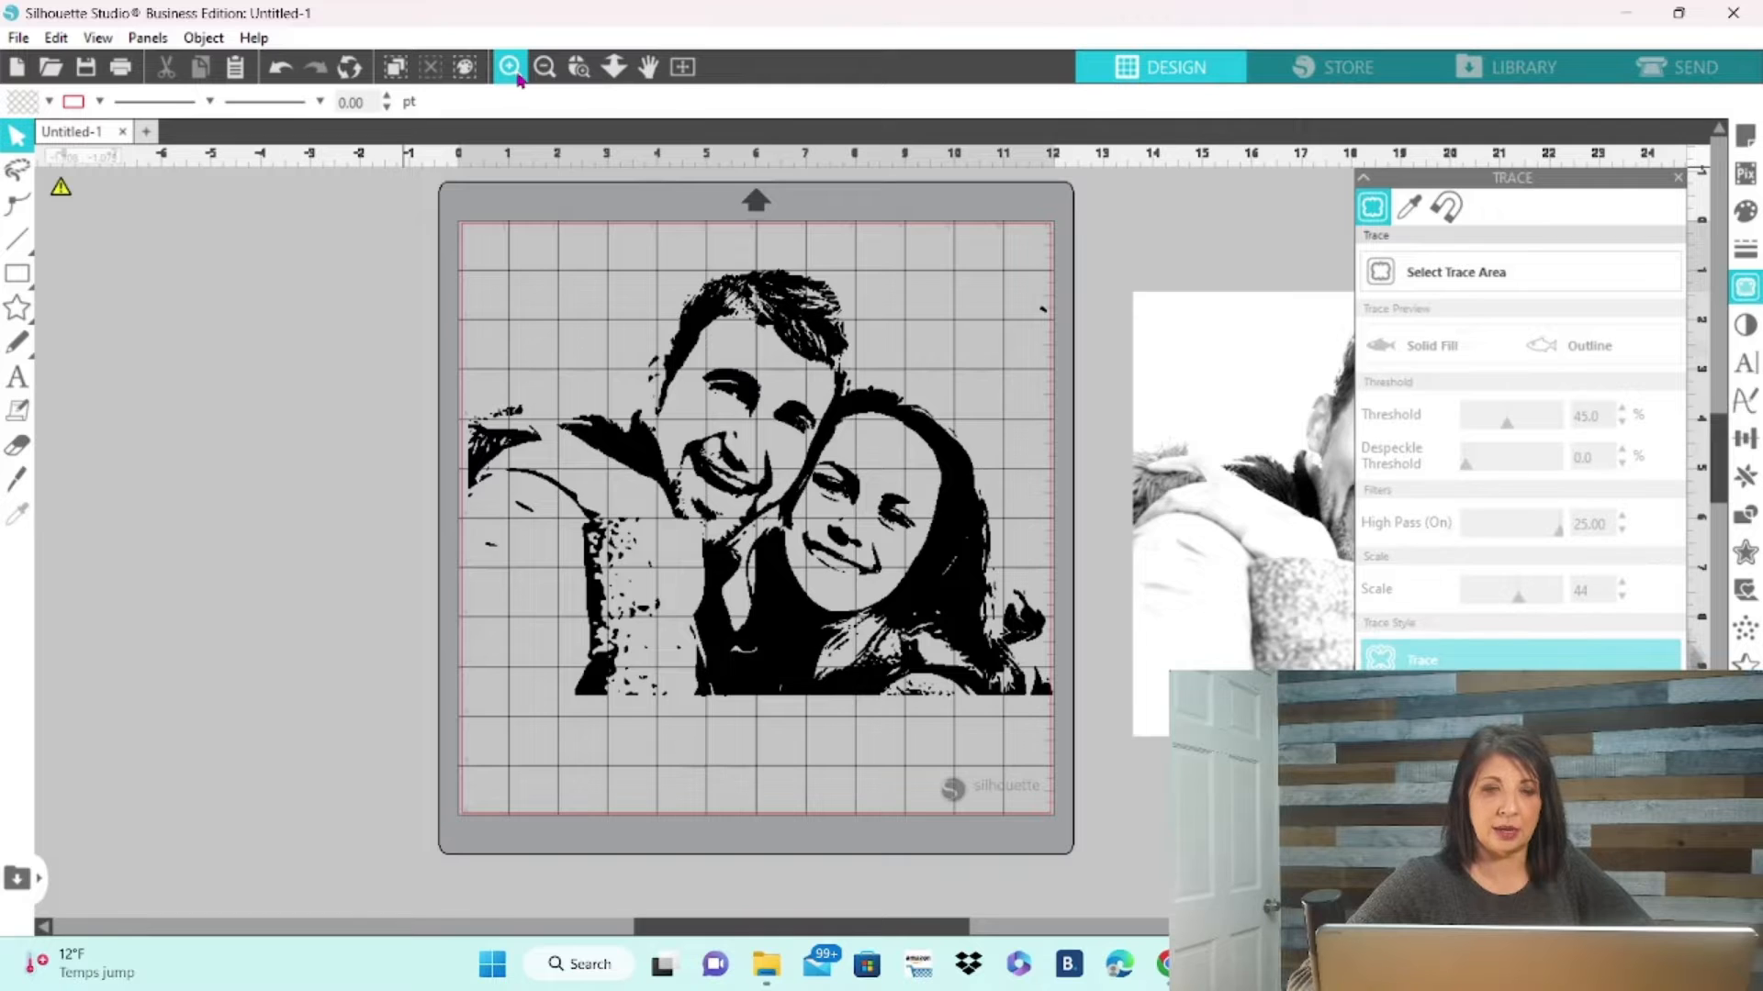
{"action": "left_click", "coordinate": [511, 68]}
{"action": "left_click", "coordinate": [518, 79]}
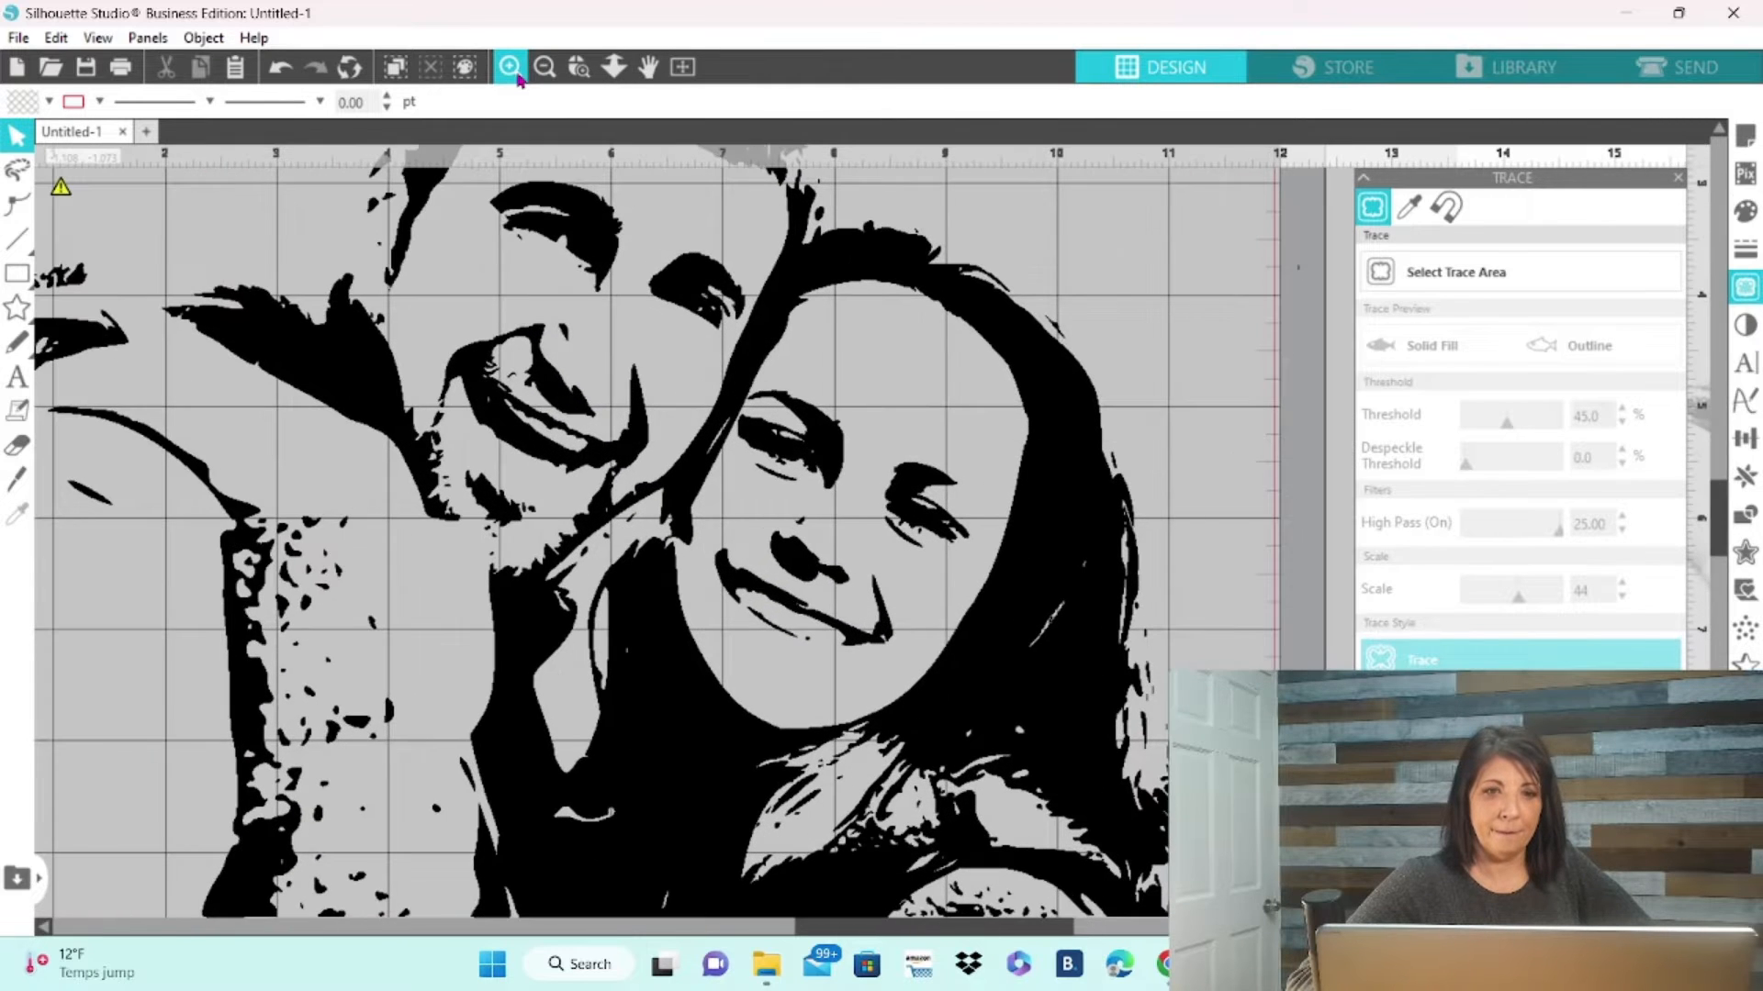
{"action": "left_click", "coordinate": [543, 70]}
{"action": "left_click", "coordinate": [543, 70]}
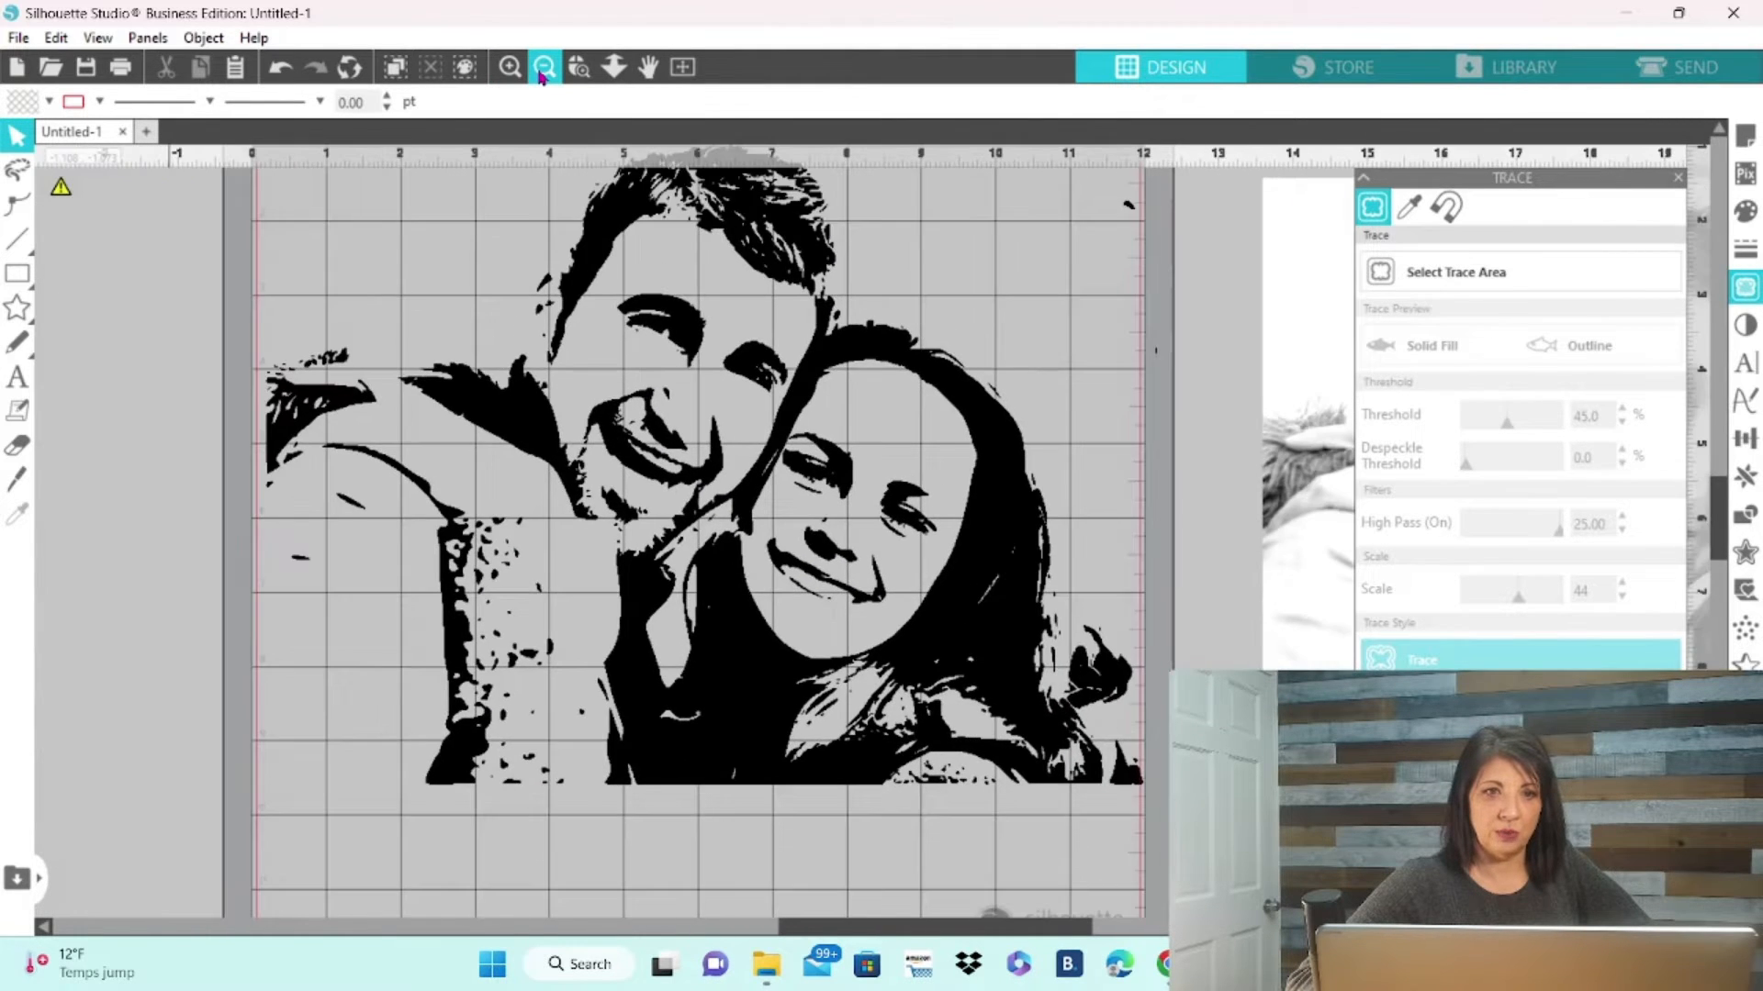
{"action": "left_click", "coordinate": [543, 72]}
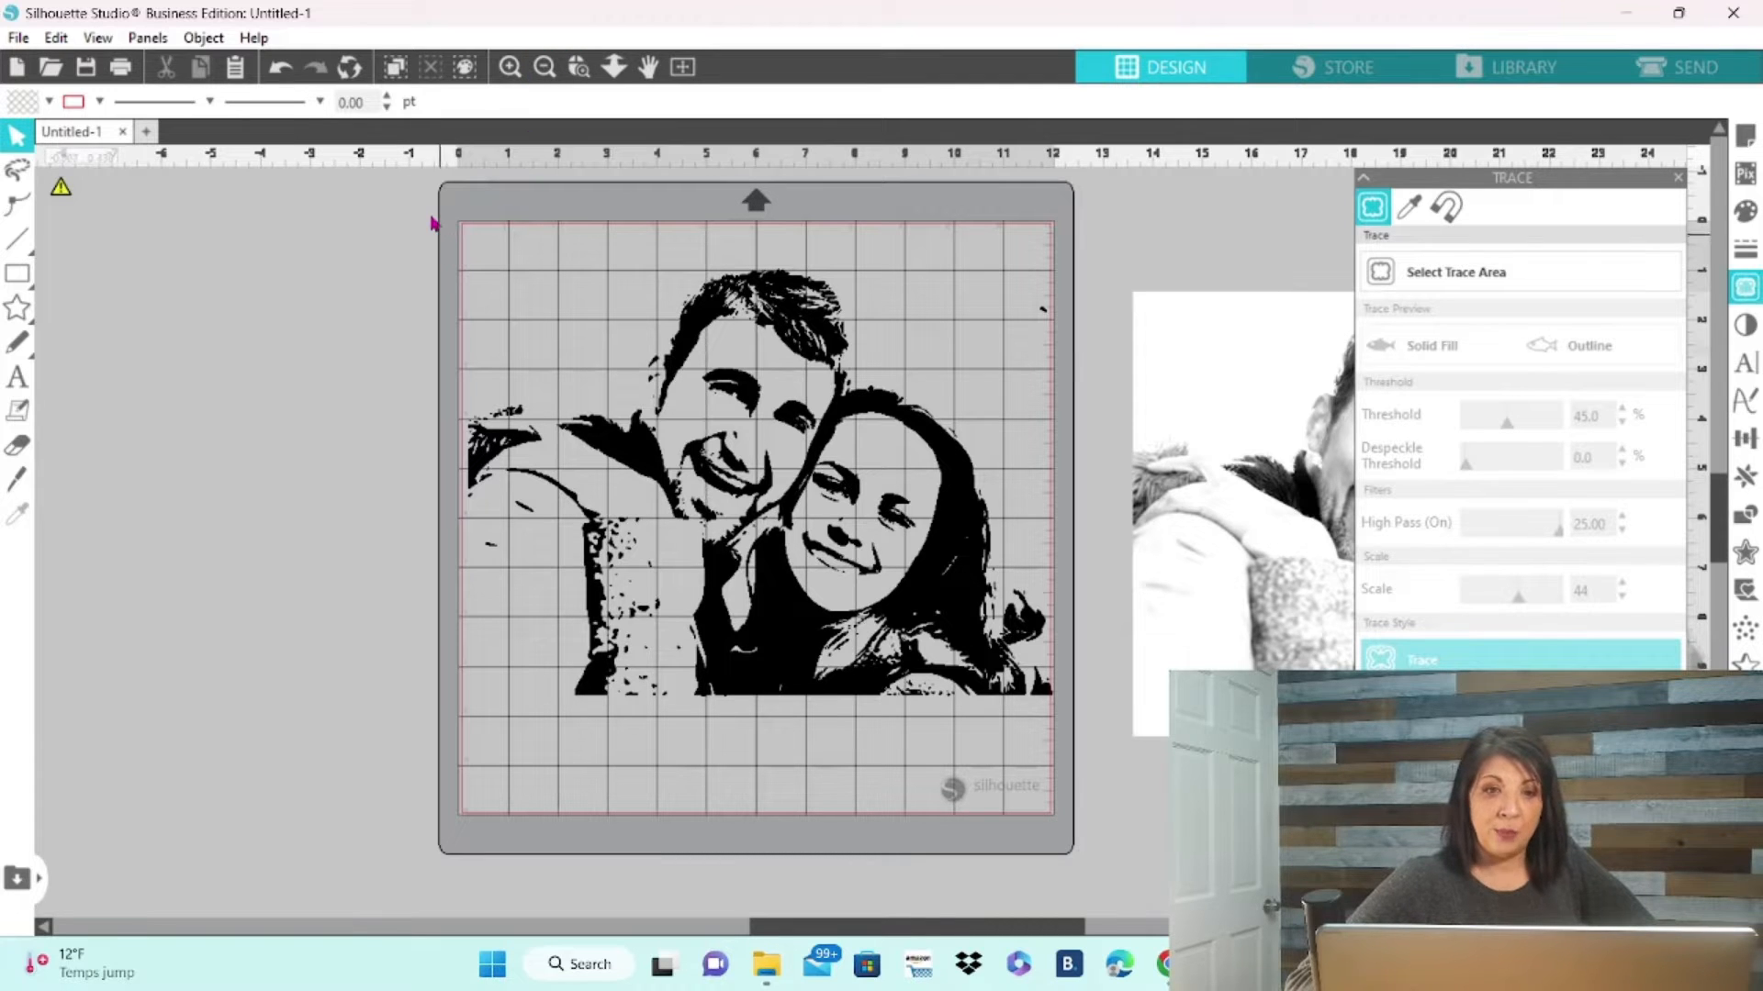
Weld the two overlapping black traces together and make the result a compound path.
{"action": "left_click", "coordinate": [804, 509]}
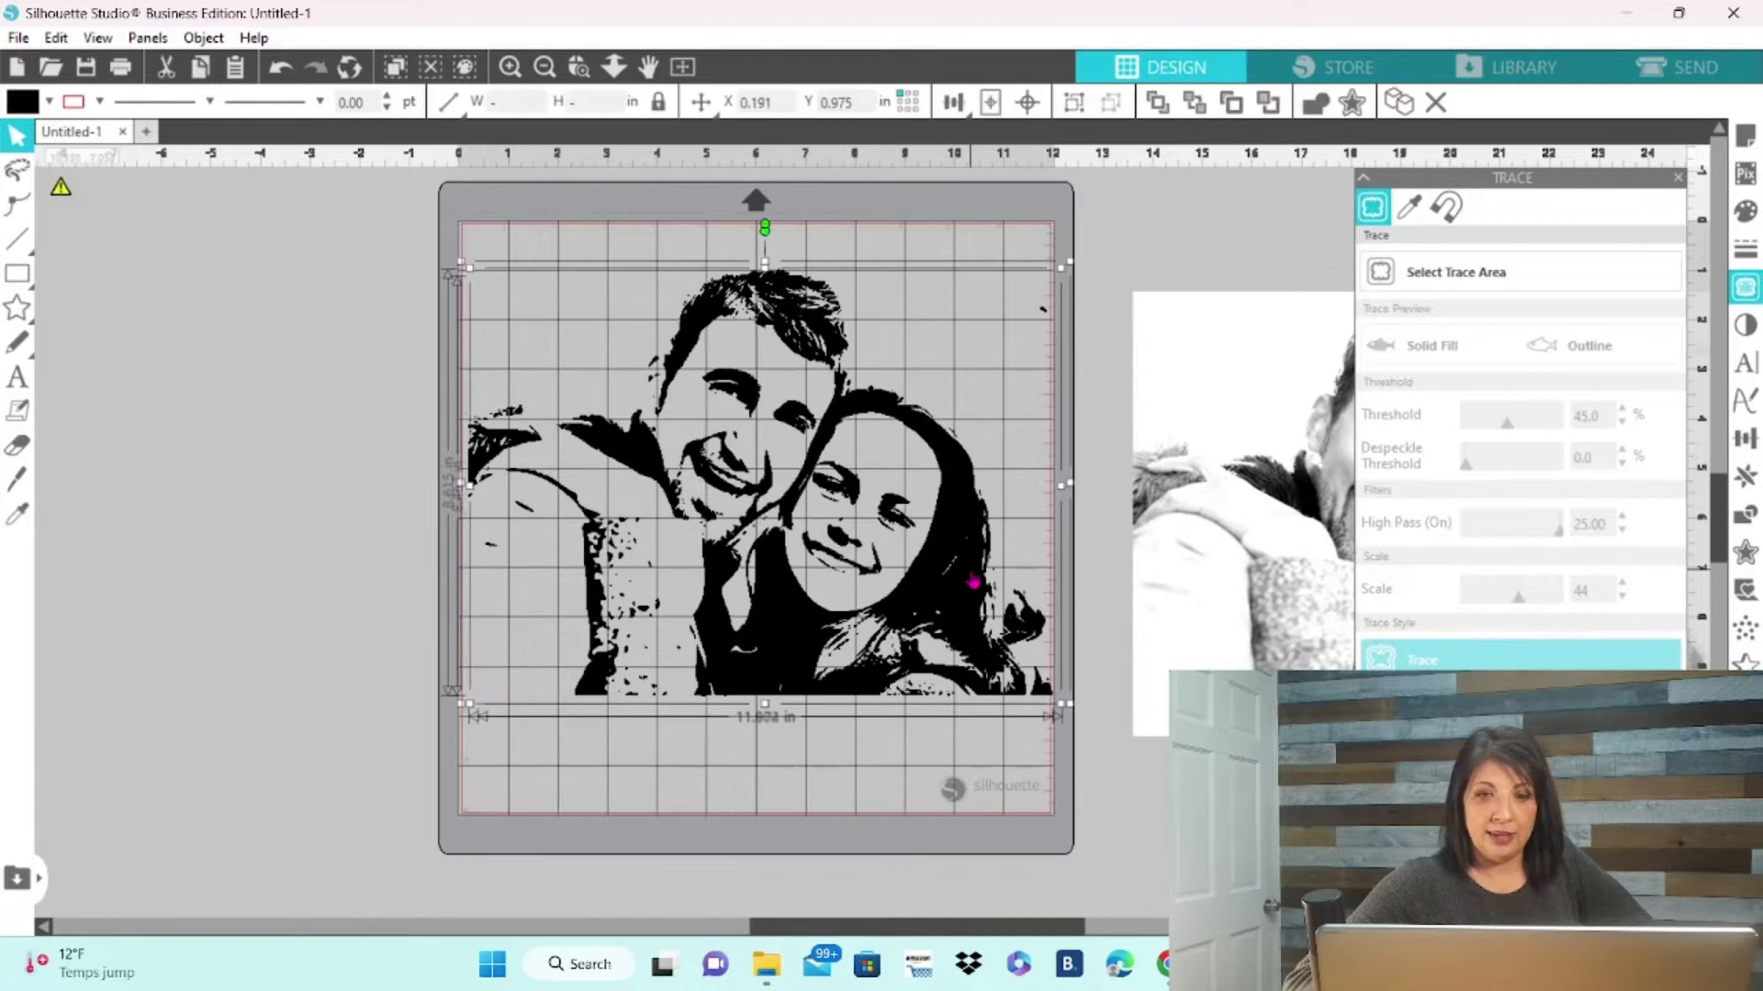
{"action": "right_click", "coordinate": [952, 568]}
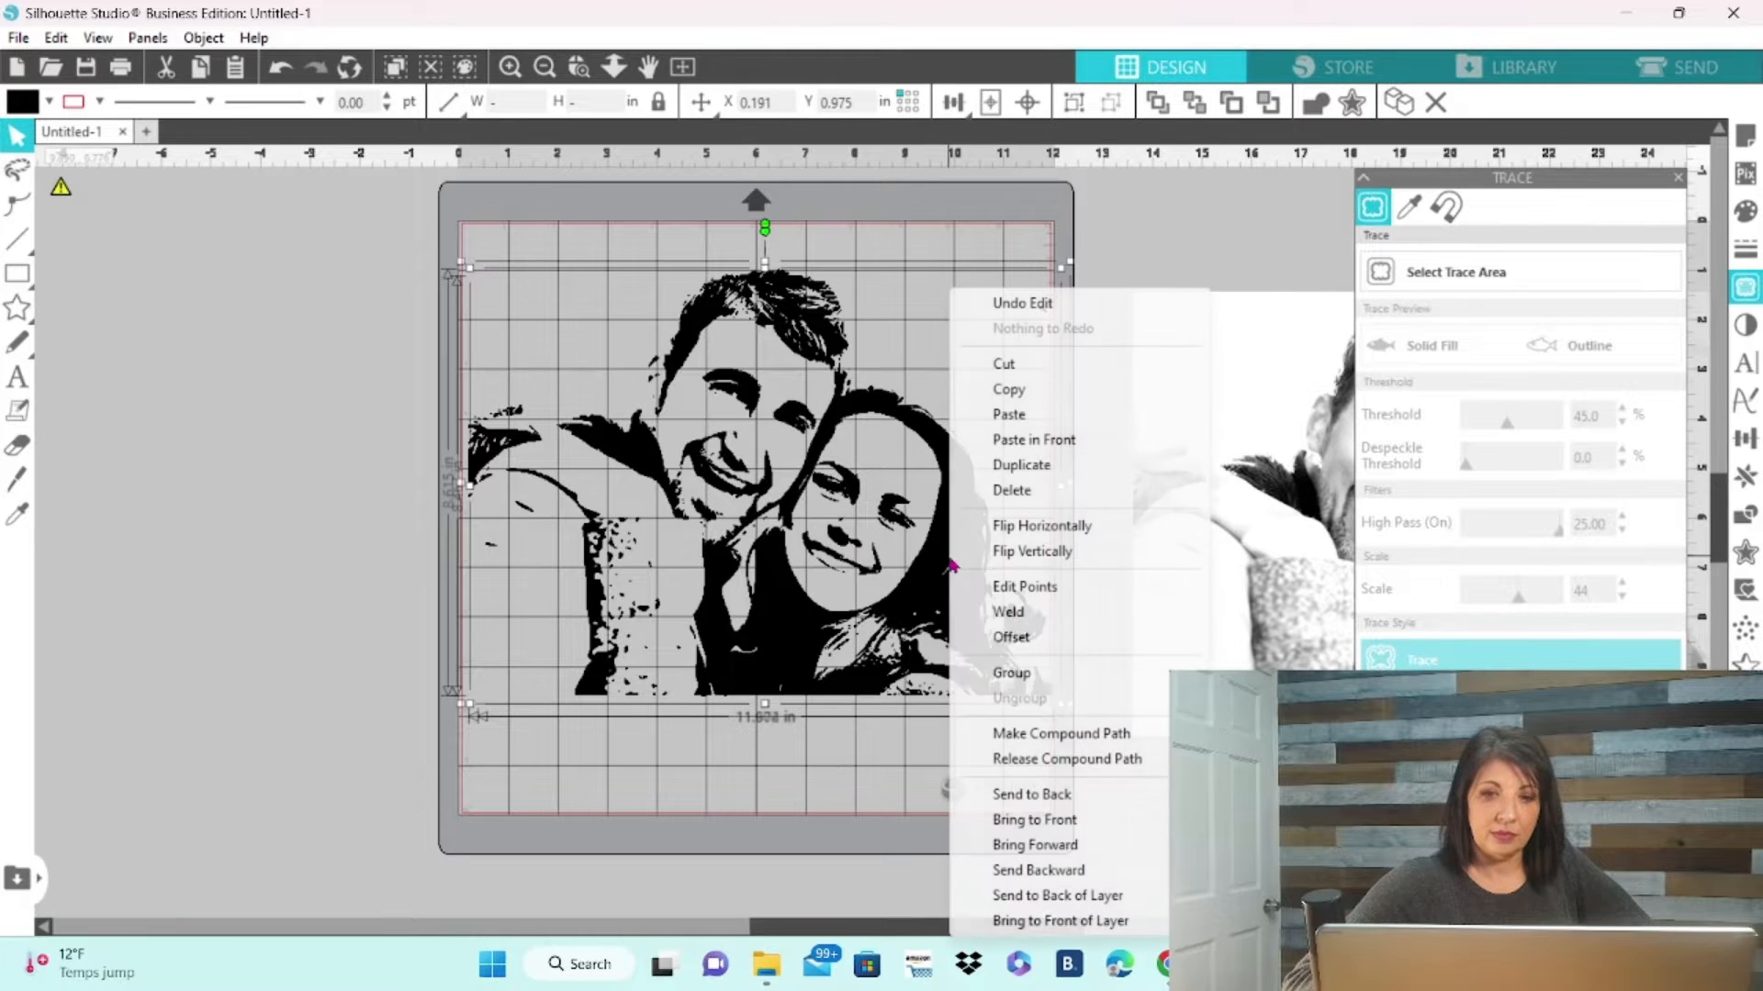
{"action": "left_click", "coordinate": [1017, 612]}
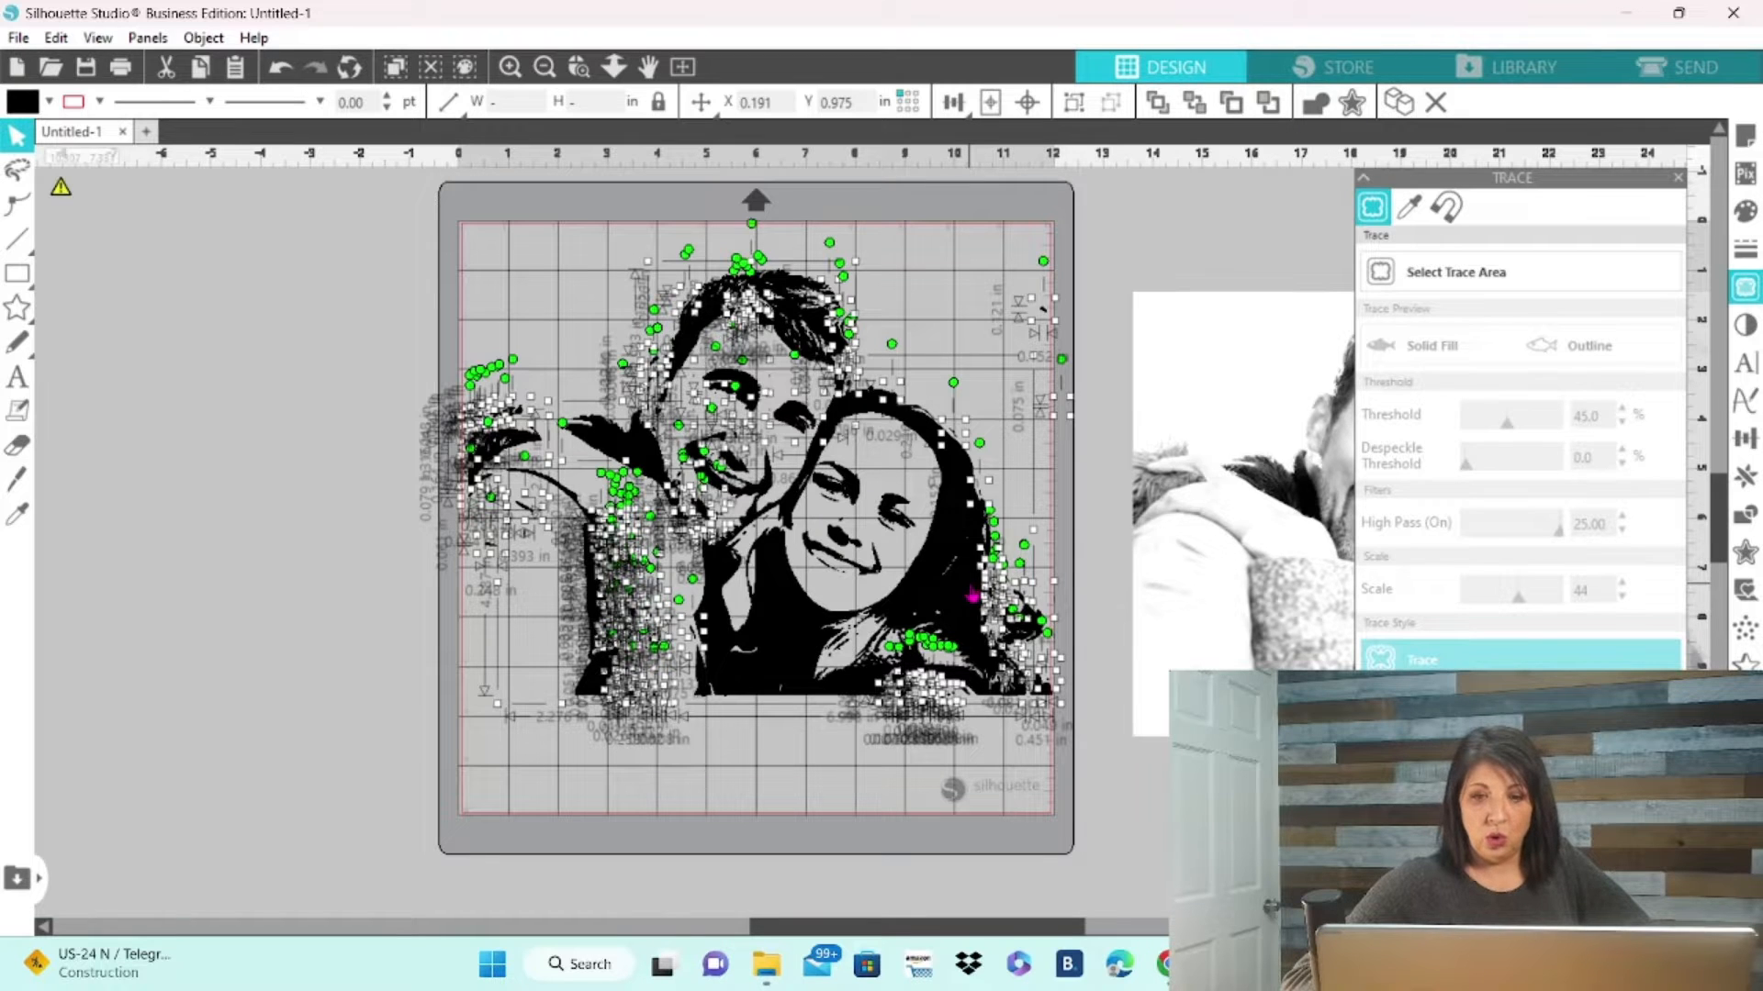
{"action": "right_click", "coordinate": [972, 595]}
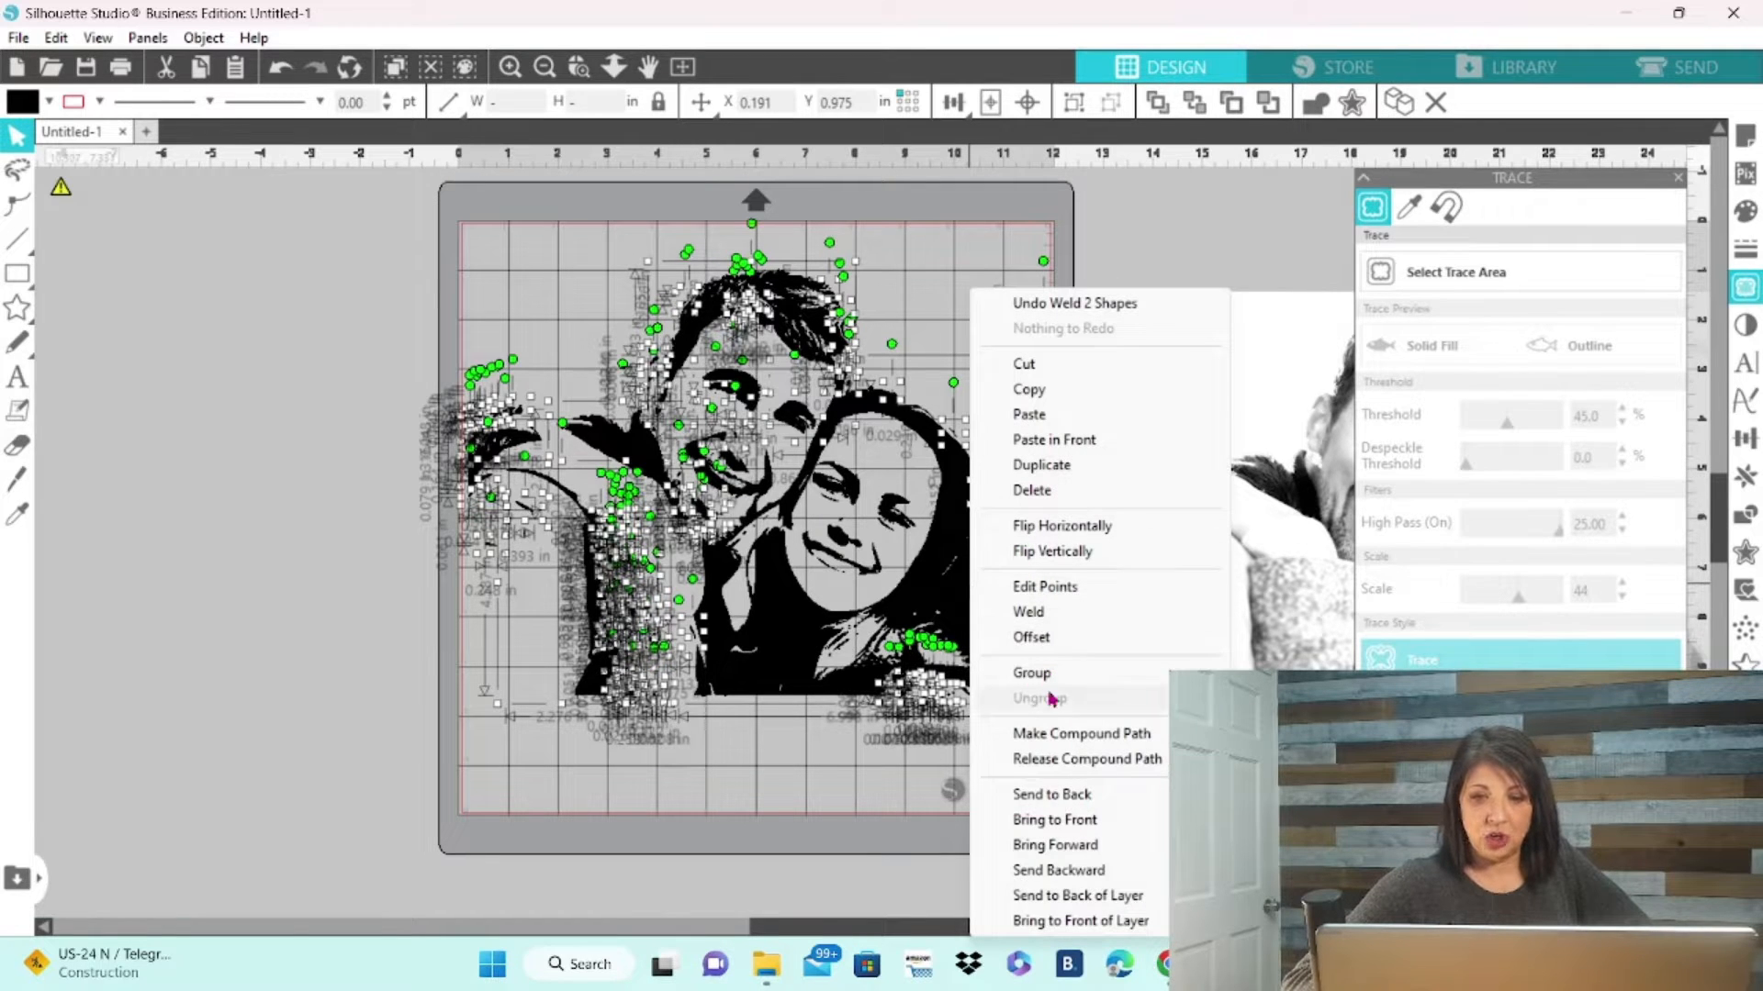
{"action": "left_click", "coordinate": [1062, 746]}
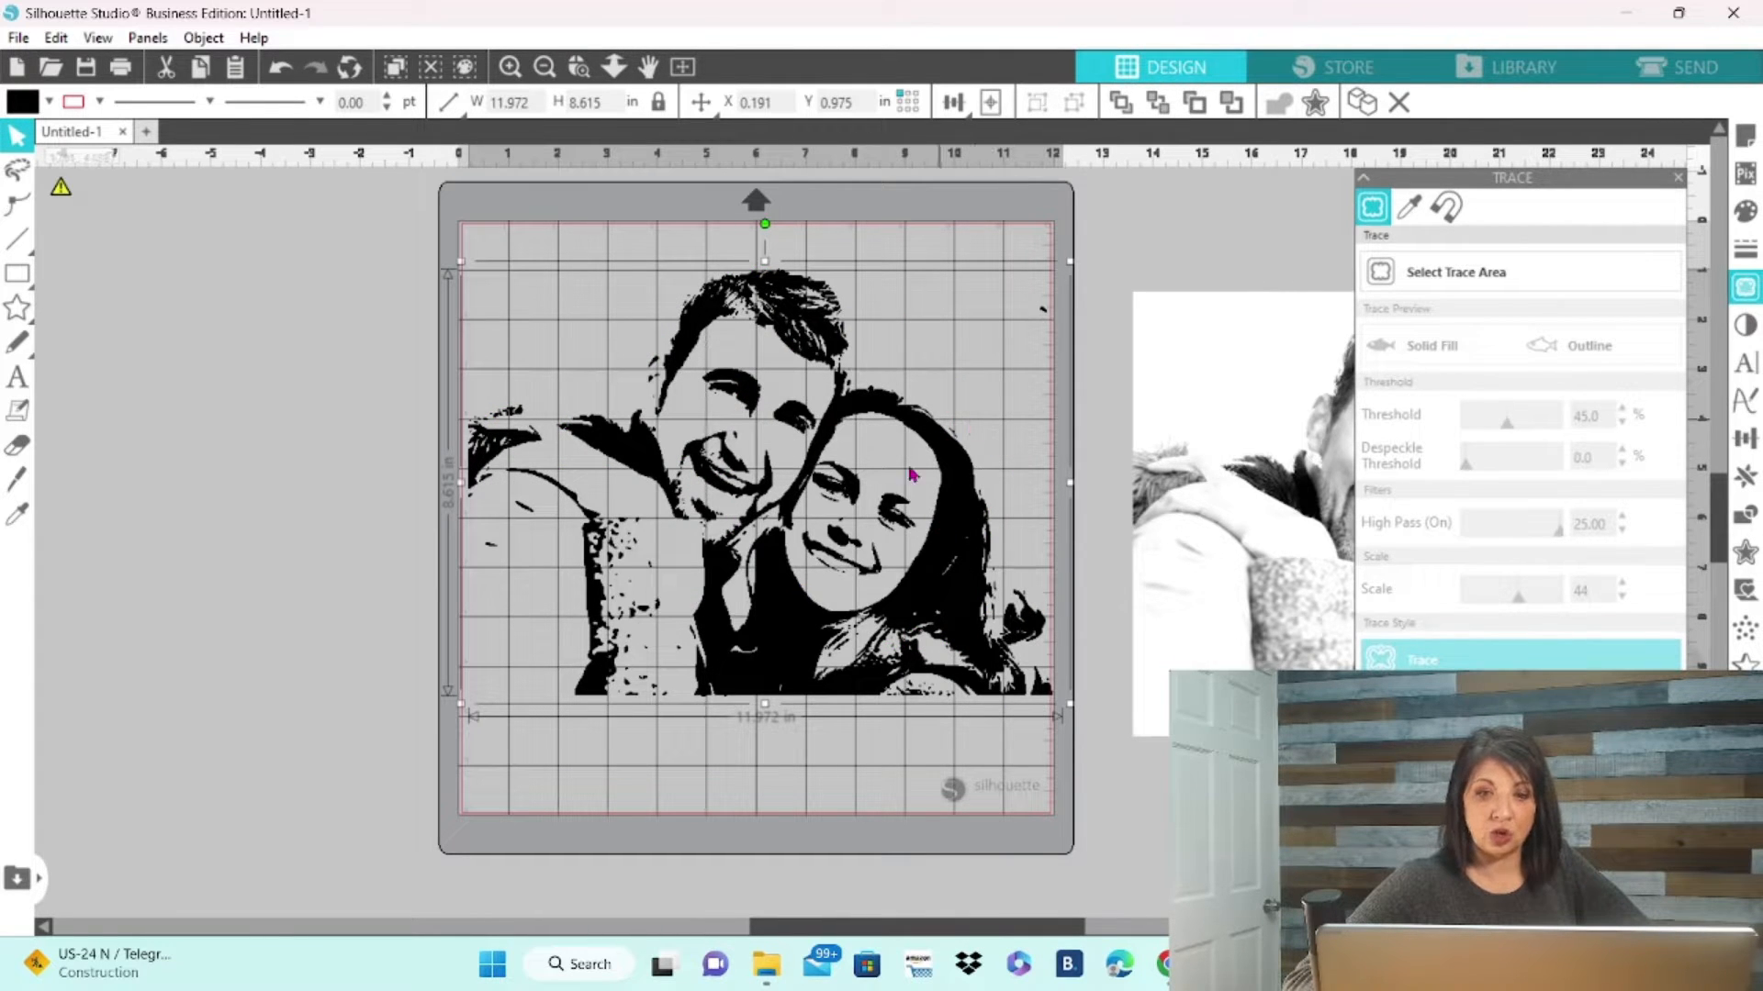
Scale the welded design down to 10.342 by 7.442 in on the mat and place the photo beside it.
{"action": "mouse_move", "coordinate": [957, 556]}
{"action": "left_mouse_down"}
{"action": "mouse_move", "coordinate": [933, 576]}
{"action": "mouse_move", "coordinate": [967, 569]}
{"action": "left_mouse_up"}
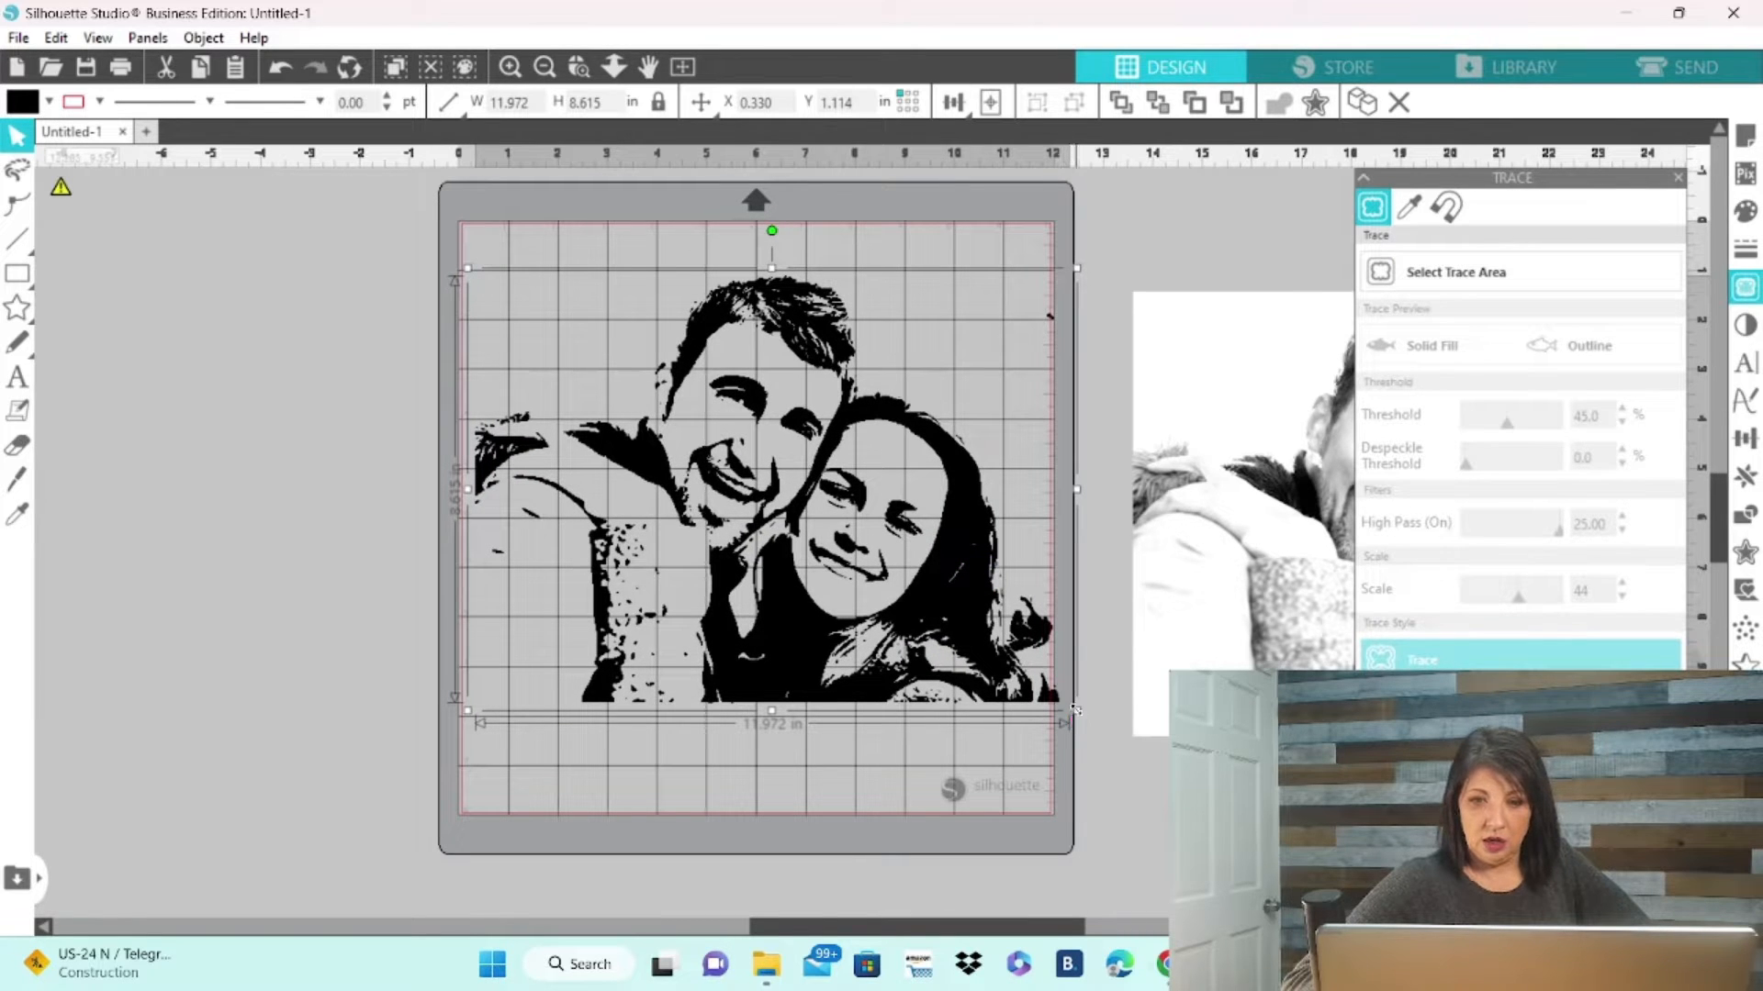
{"action": "left_click_drag", "start_coordinate": [1075, 709], "coordinate": [1001, 655]}
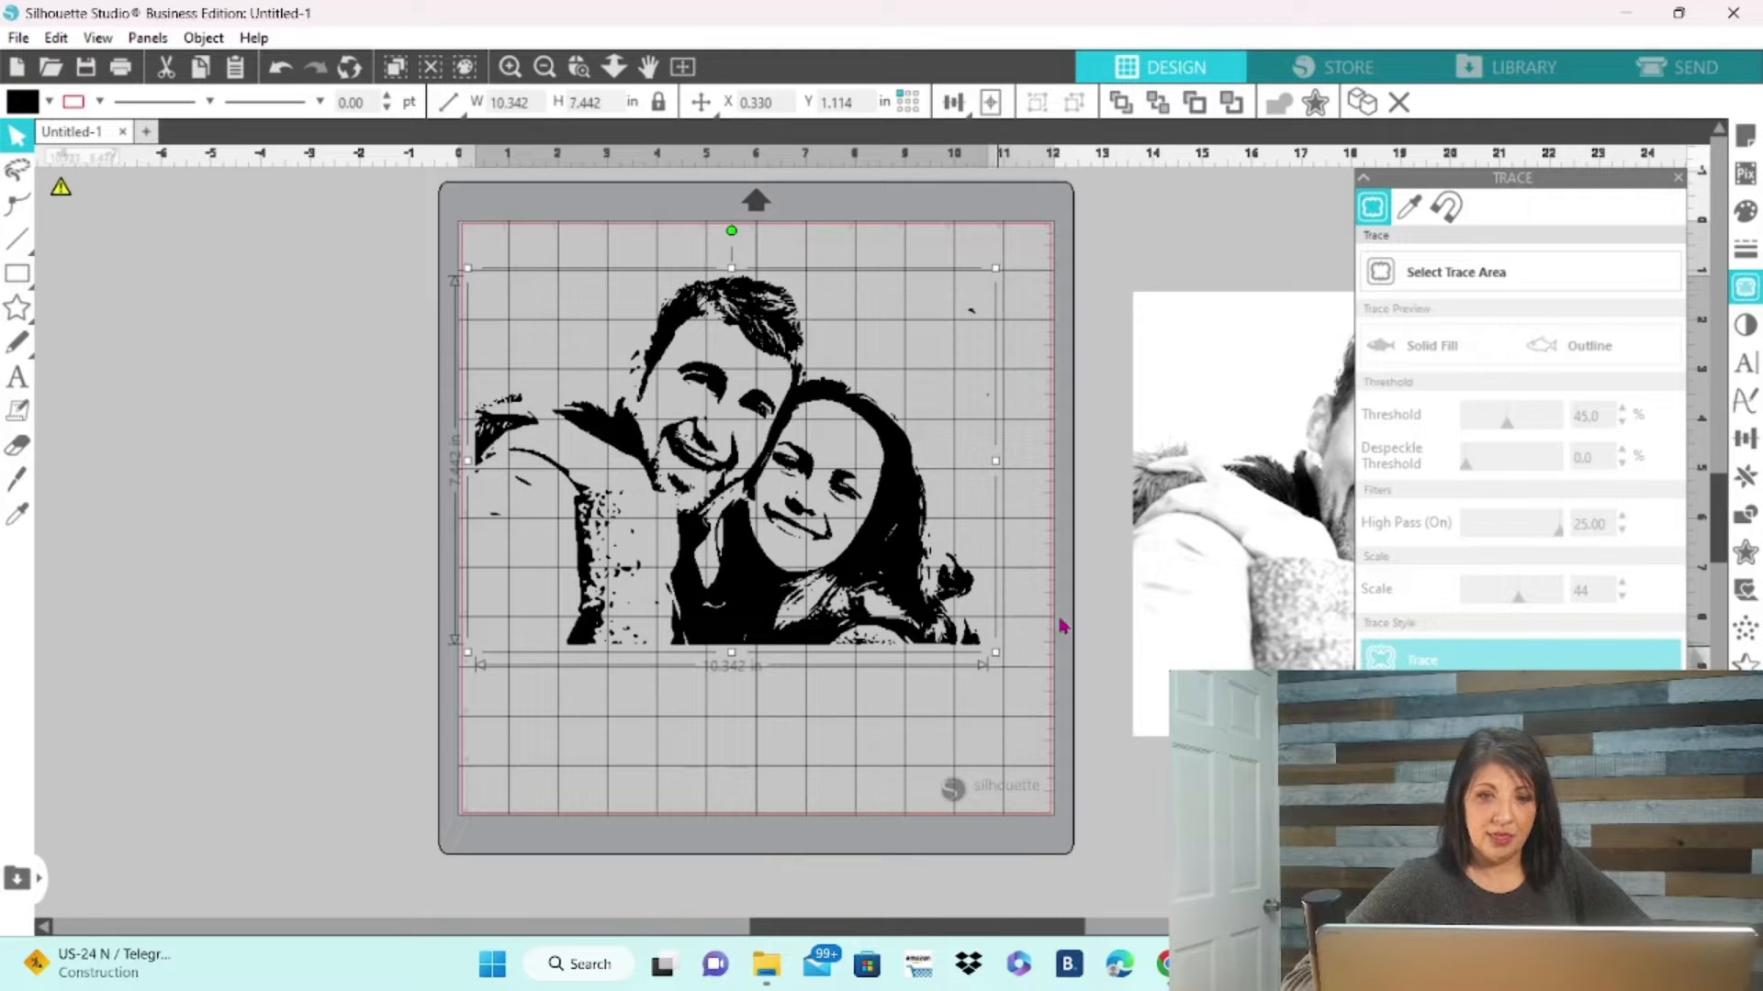
{"action": "mouse_move", "coordinate": [1163, 649]}
{"action": "left_mouse_down"}
{"action": "mouse_move", "coordinate": [1106, 595]}
{"action": "mouse_move", "coordinate": [1055, 578]}
{"action": "left_mouse_up"}
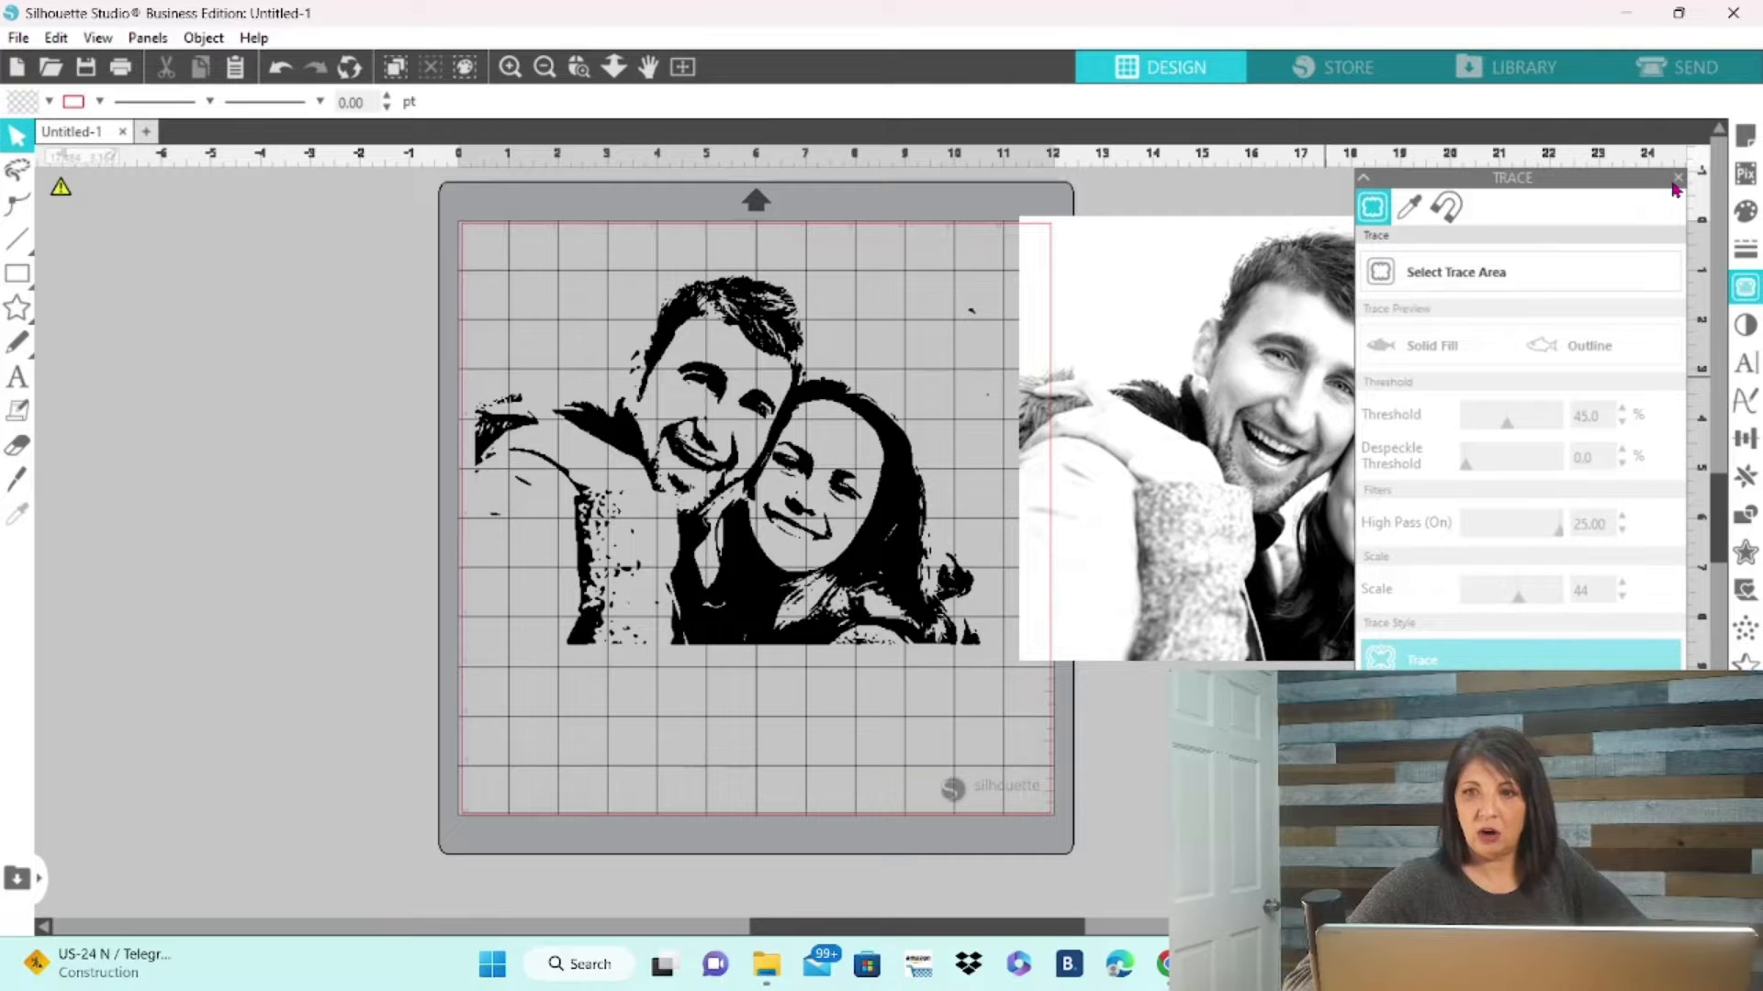
{"action": "left_click", "coordinate": [1677, 179]}
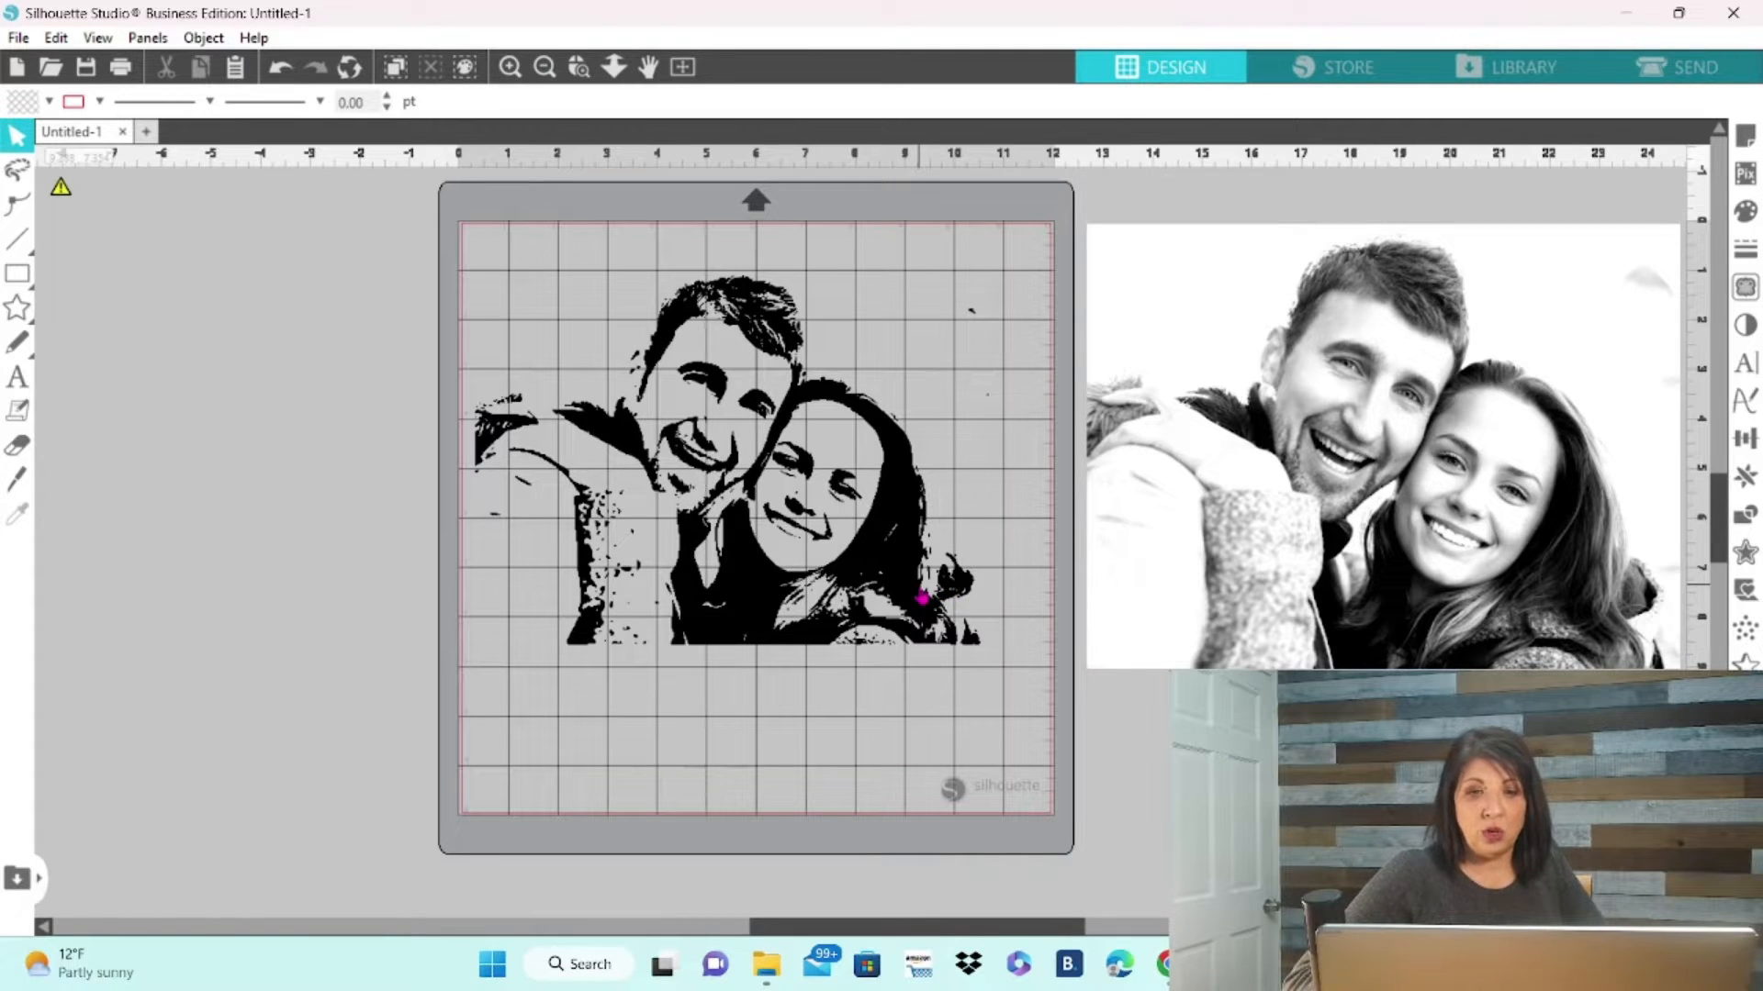
Simplify the edit points of the whole compound design, undoing the second of two simplification passes.
{"action": "right_click", "coordinate": [922, 597]}
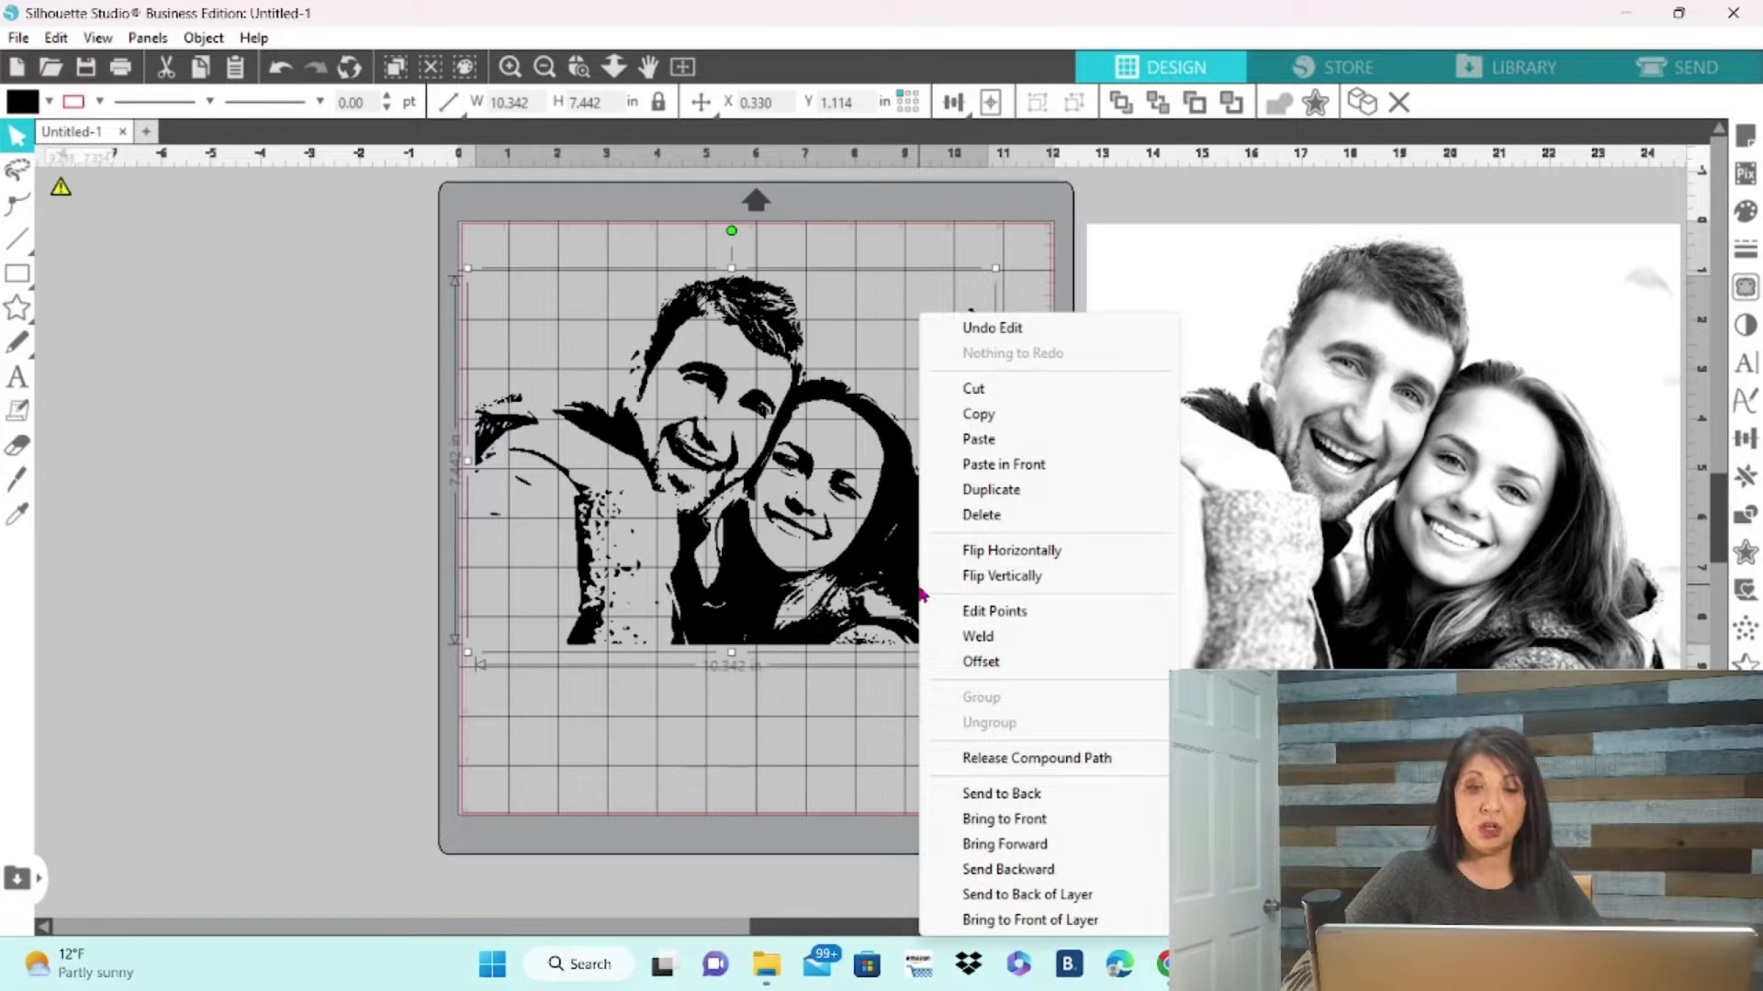
{"action": "left_click", "coordinate": [887, 595]}
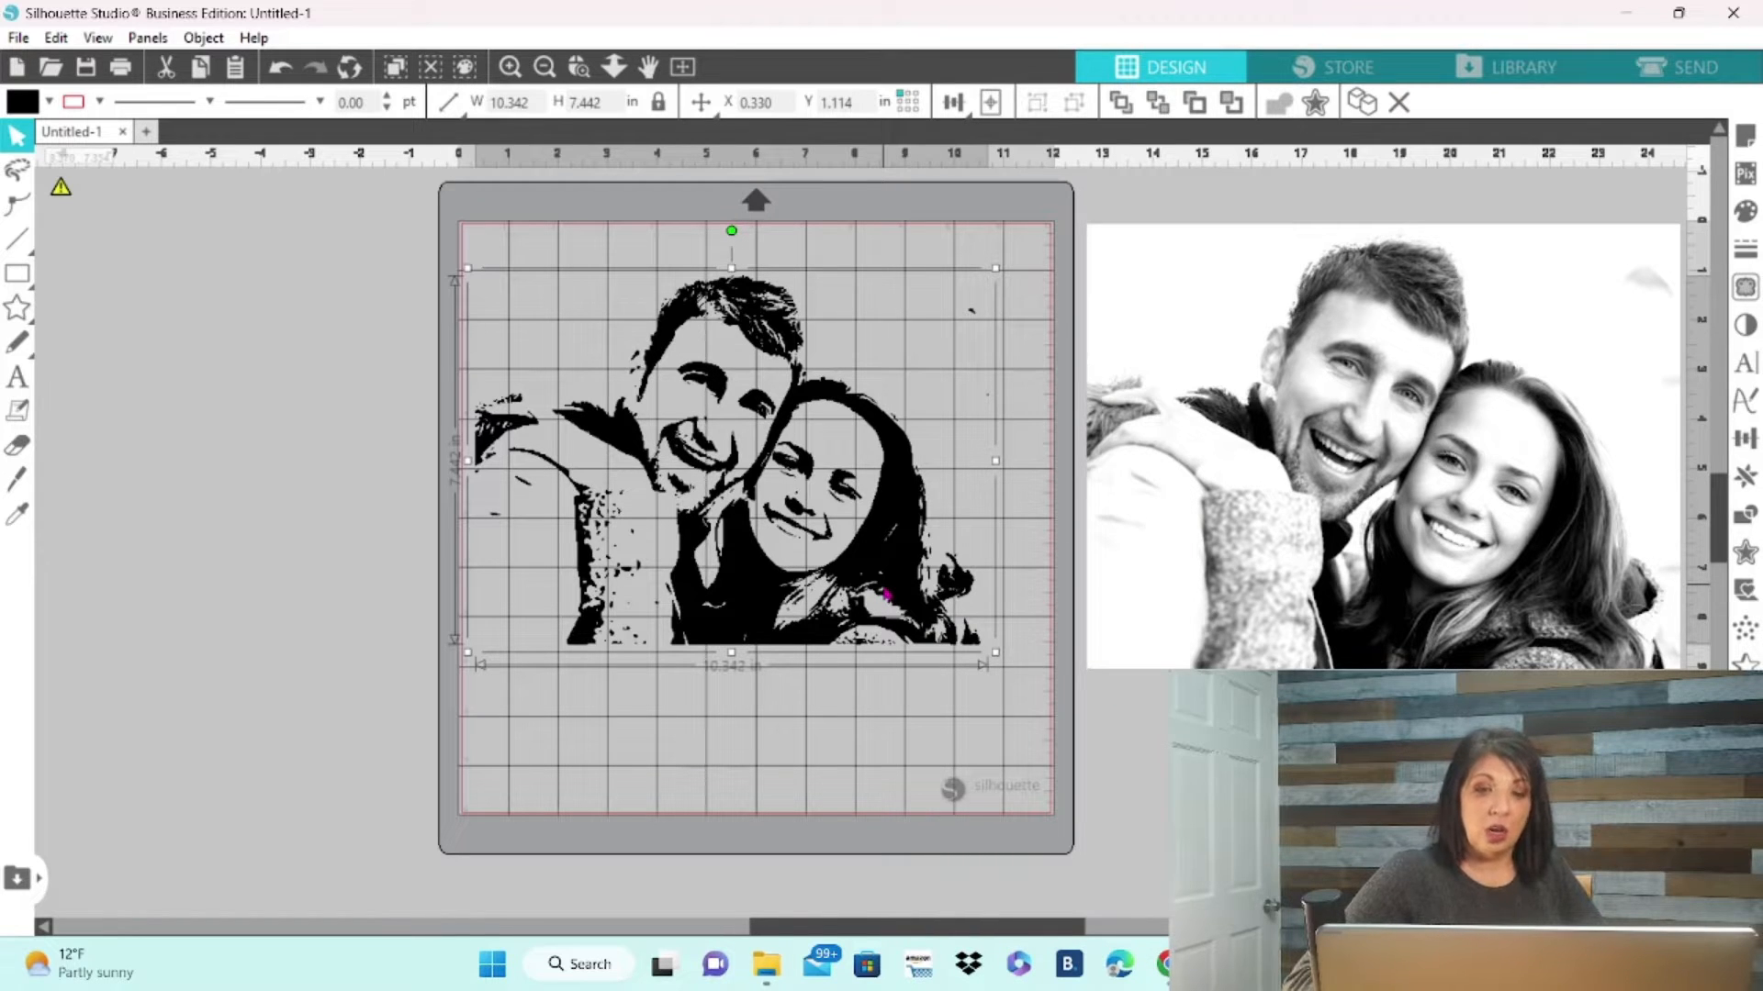
{"action": "double_click", "coordinate": [886, 569]}
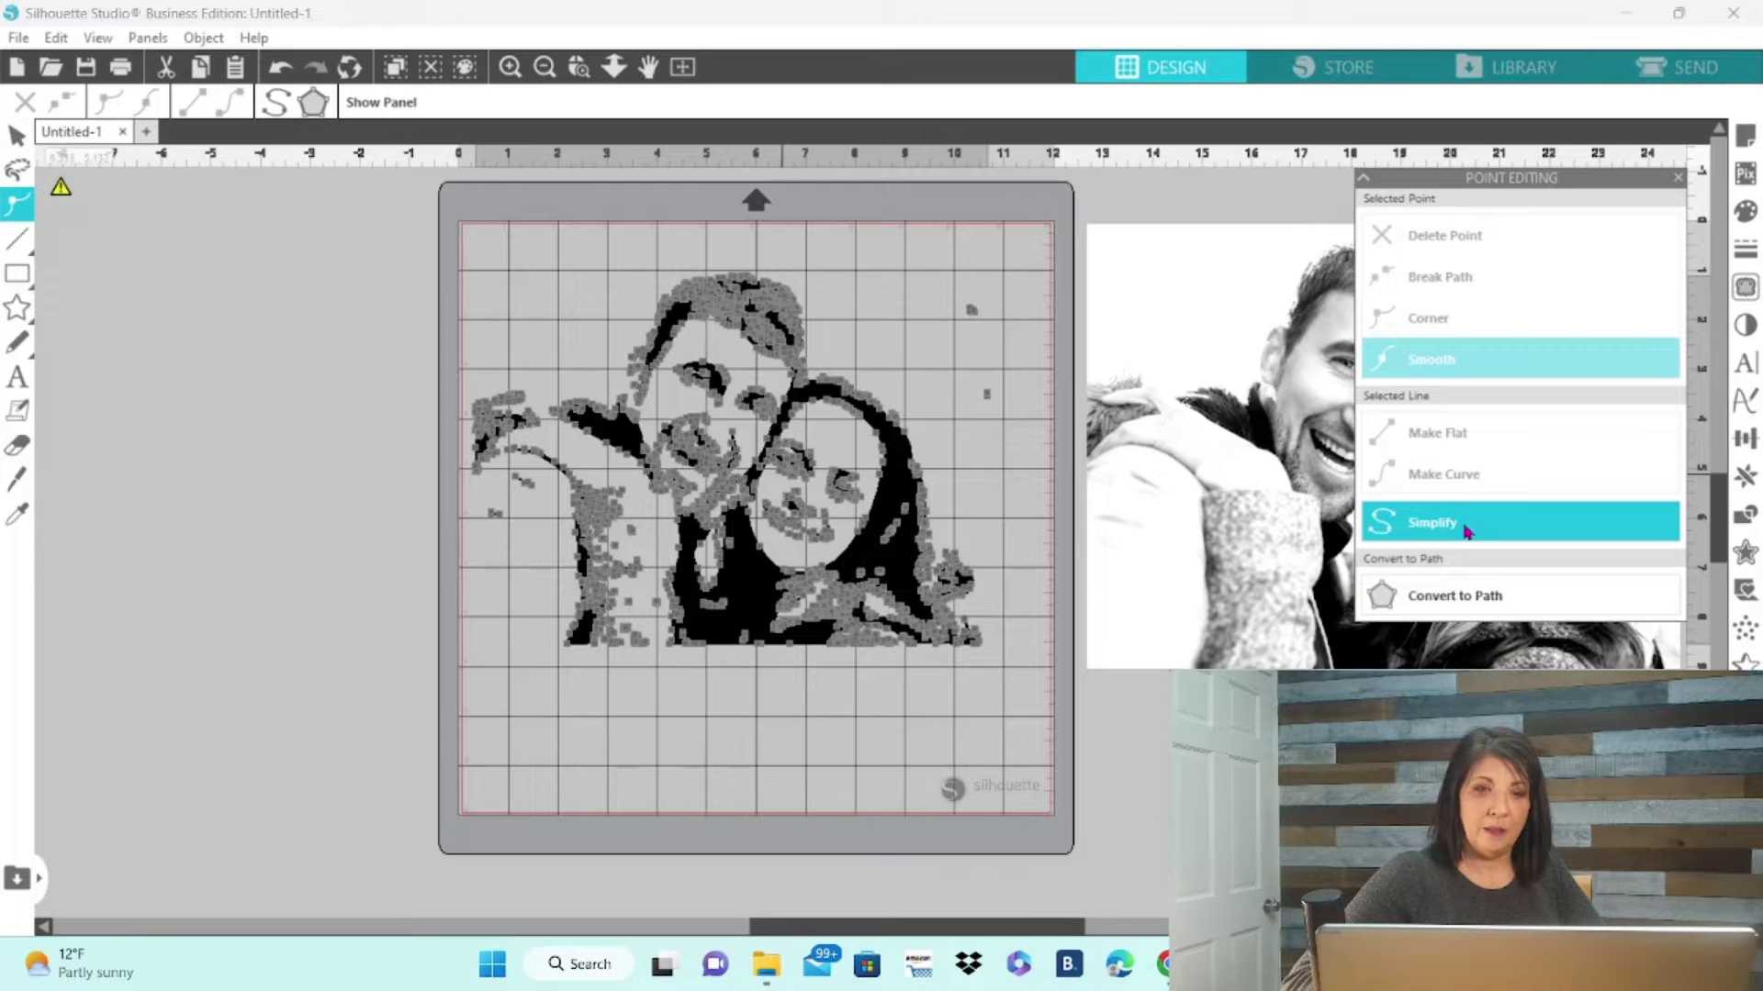
{"action": "left_click", "coordinate": [1466, 531]}
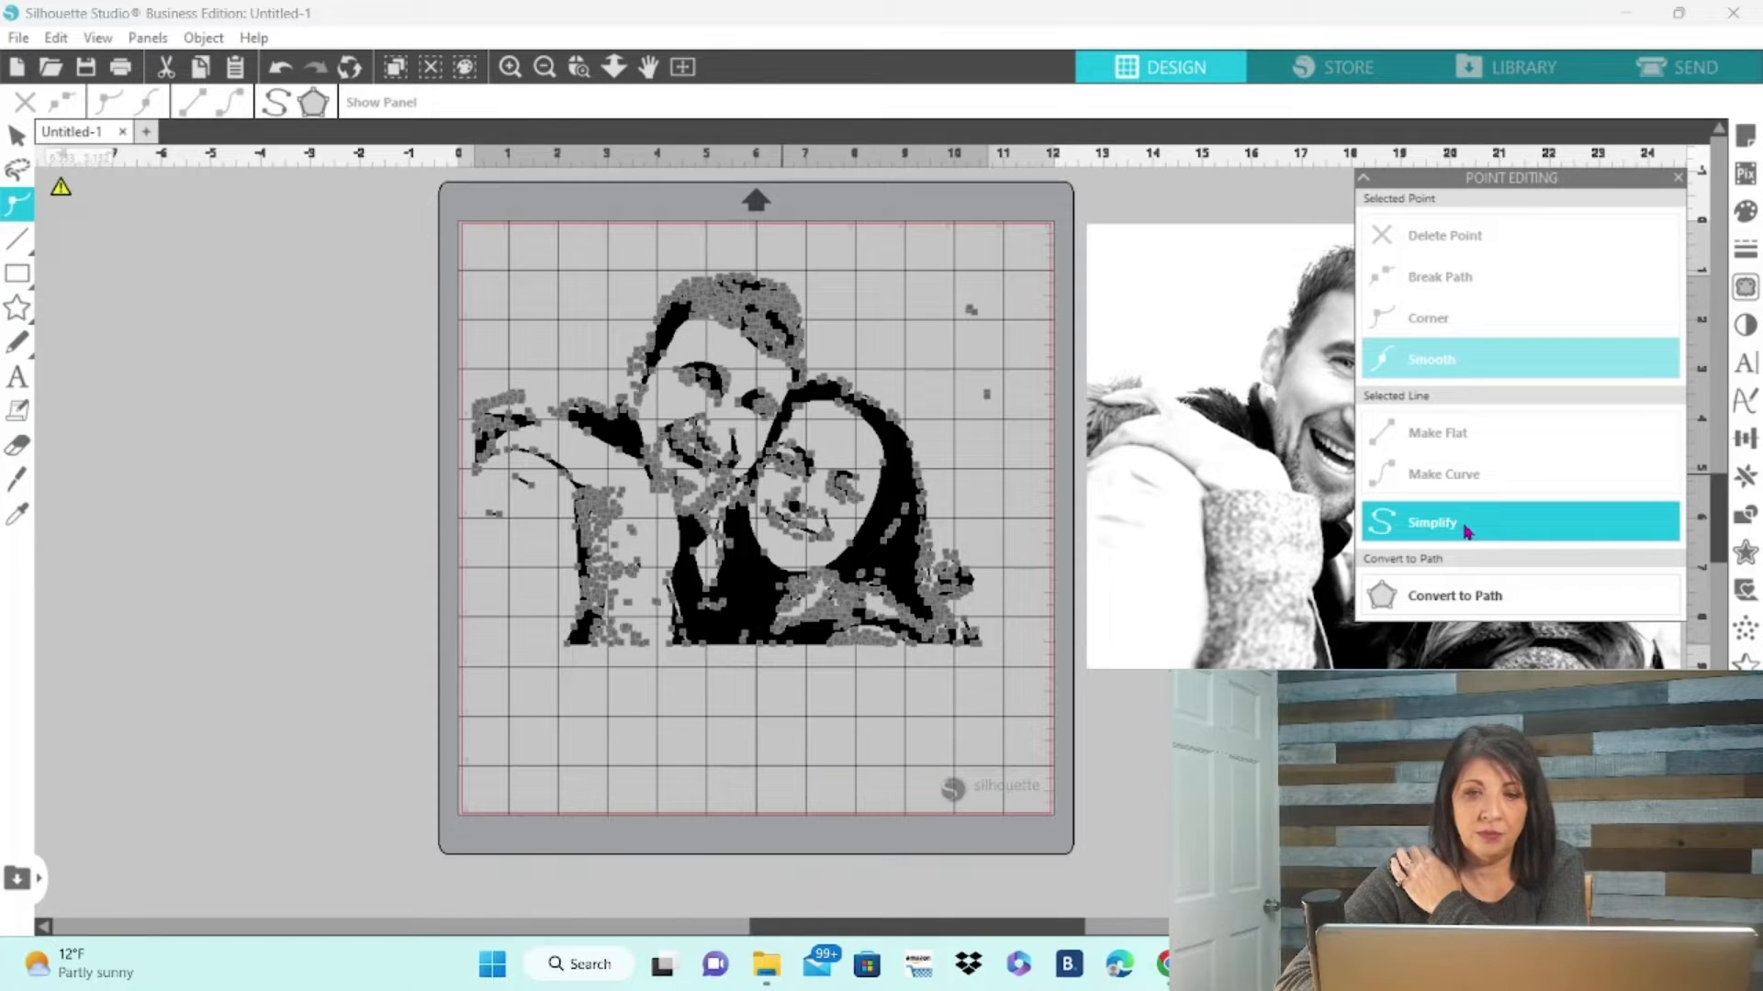
{"action": "left_click", "coordinate": [1466, 532]}
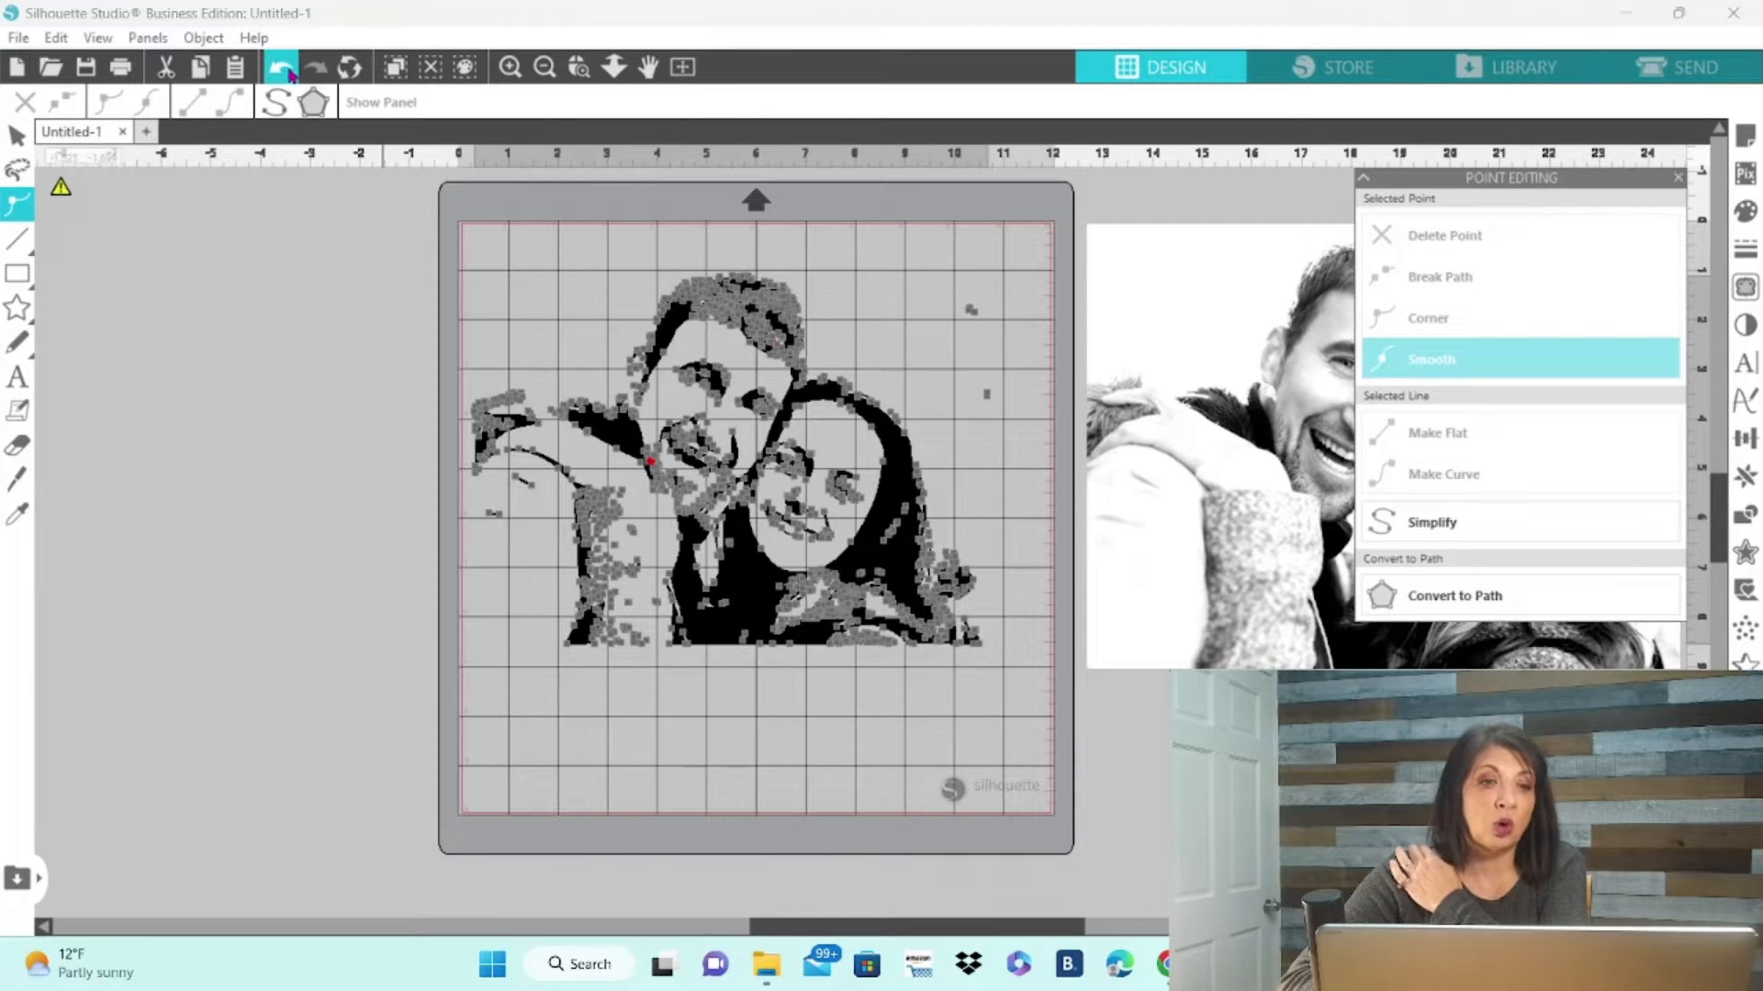
{"action": "left_click", "coordinate": [281, 68]}
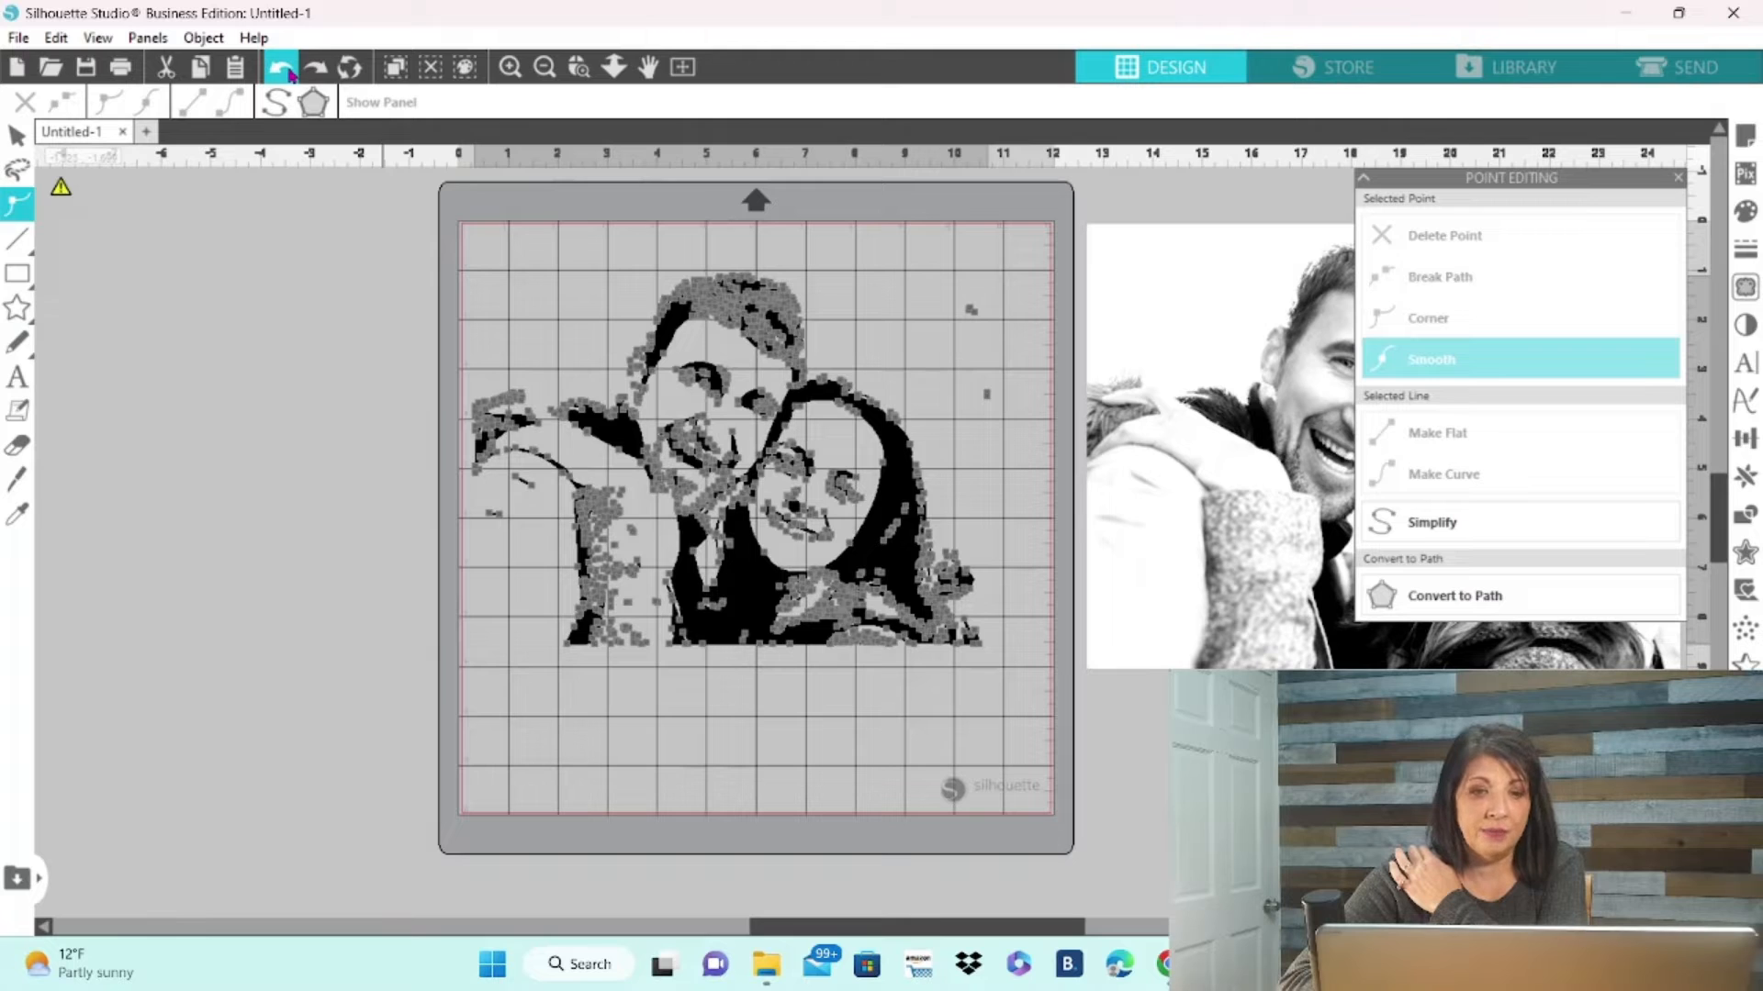
{"action": "left_click", "coordinate": [301, 374]}
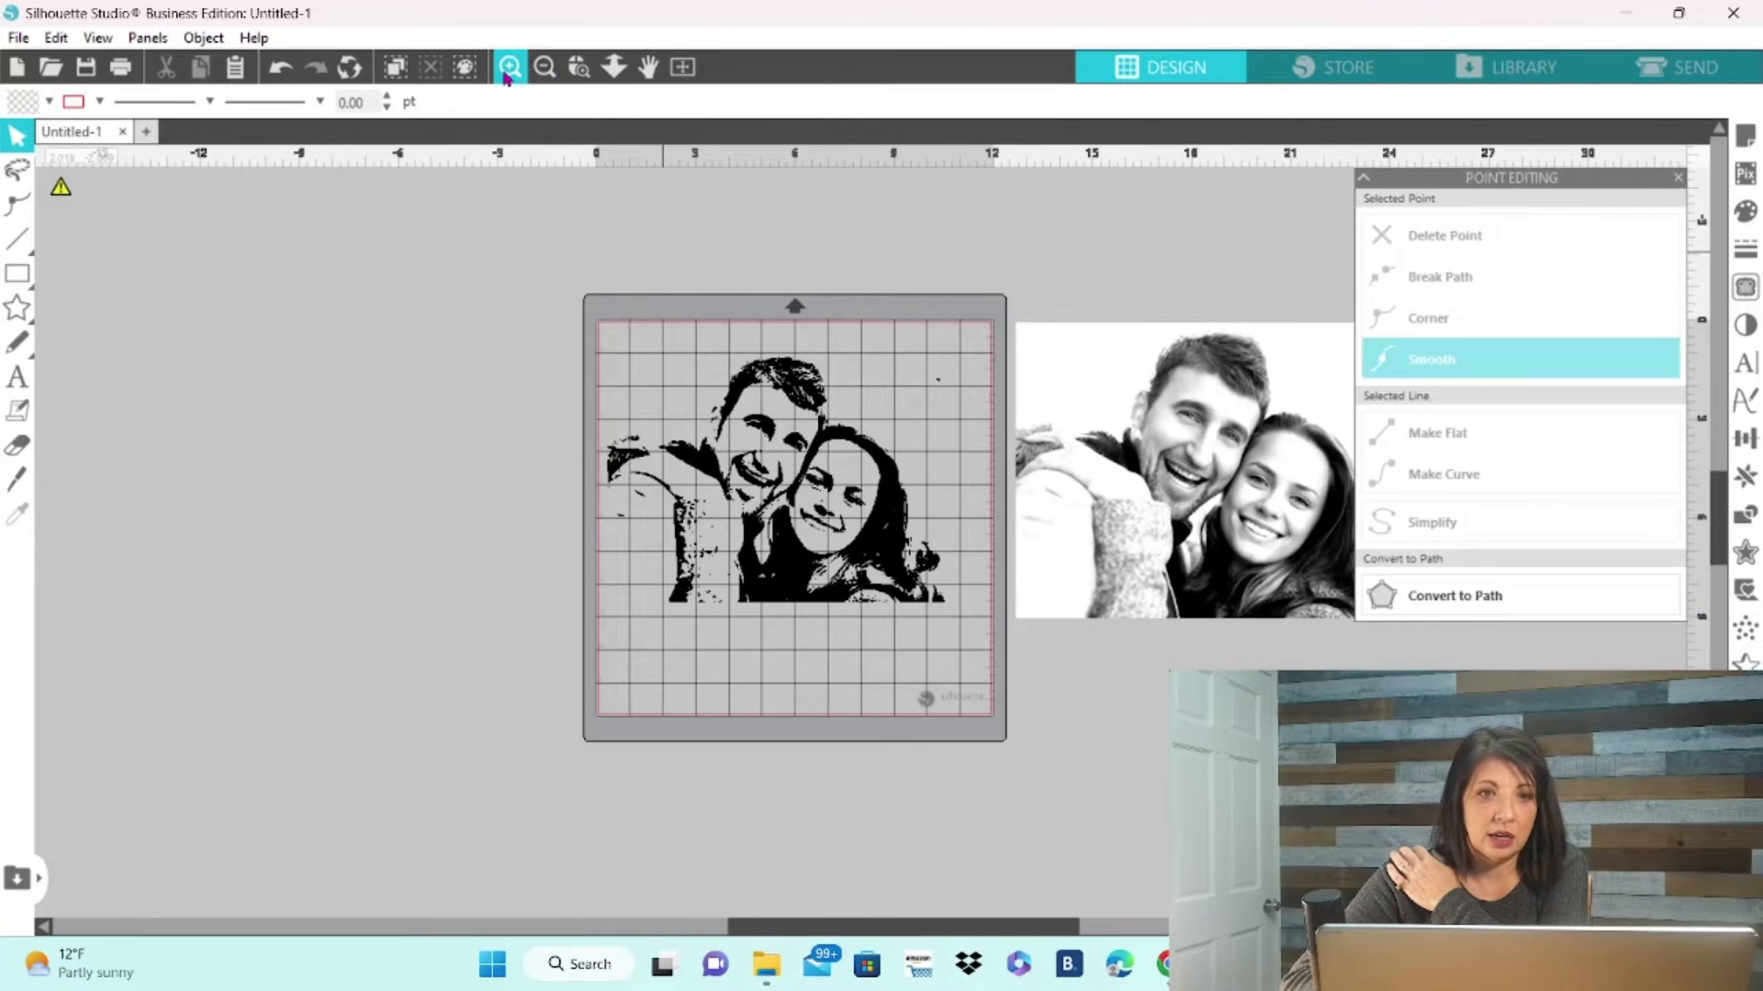
Erase the stray marks below the man's outstretched arm and above the woman's side of the design with the 0.750 eraser.
{"action": "left_click", "coordinate": [510, 68]}
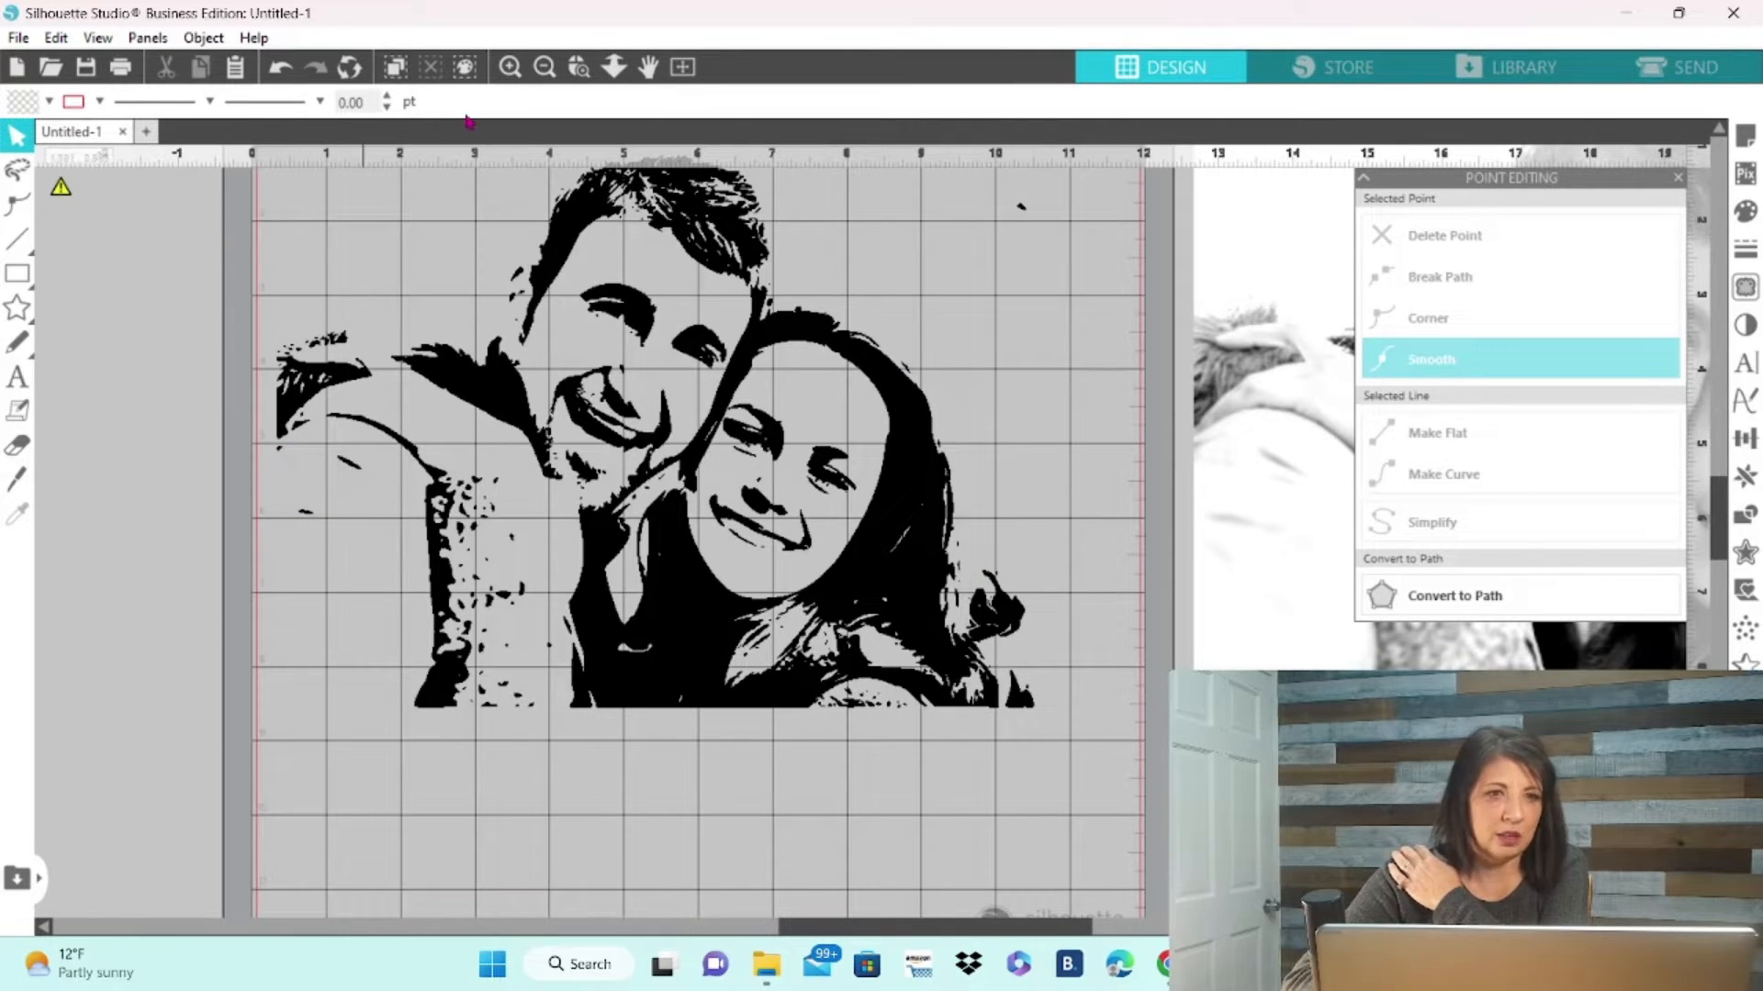
{"action": "left_click", "coordinate": [17, 449]}
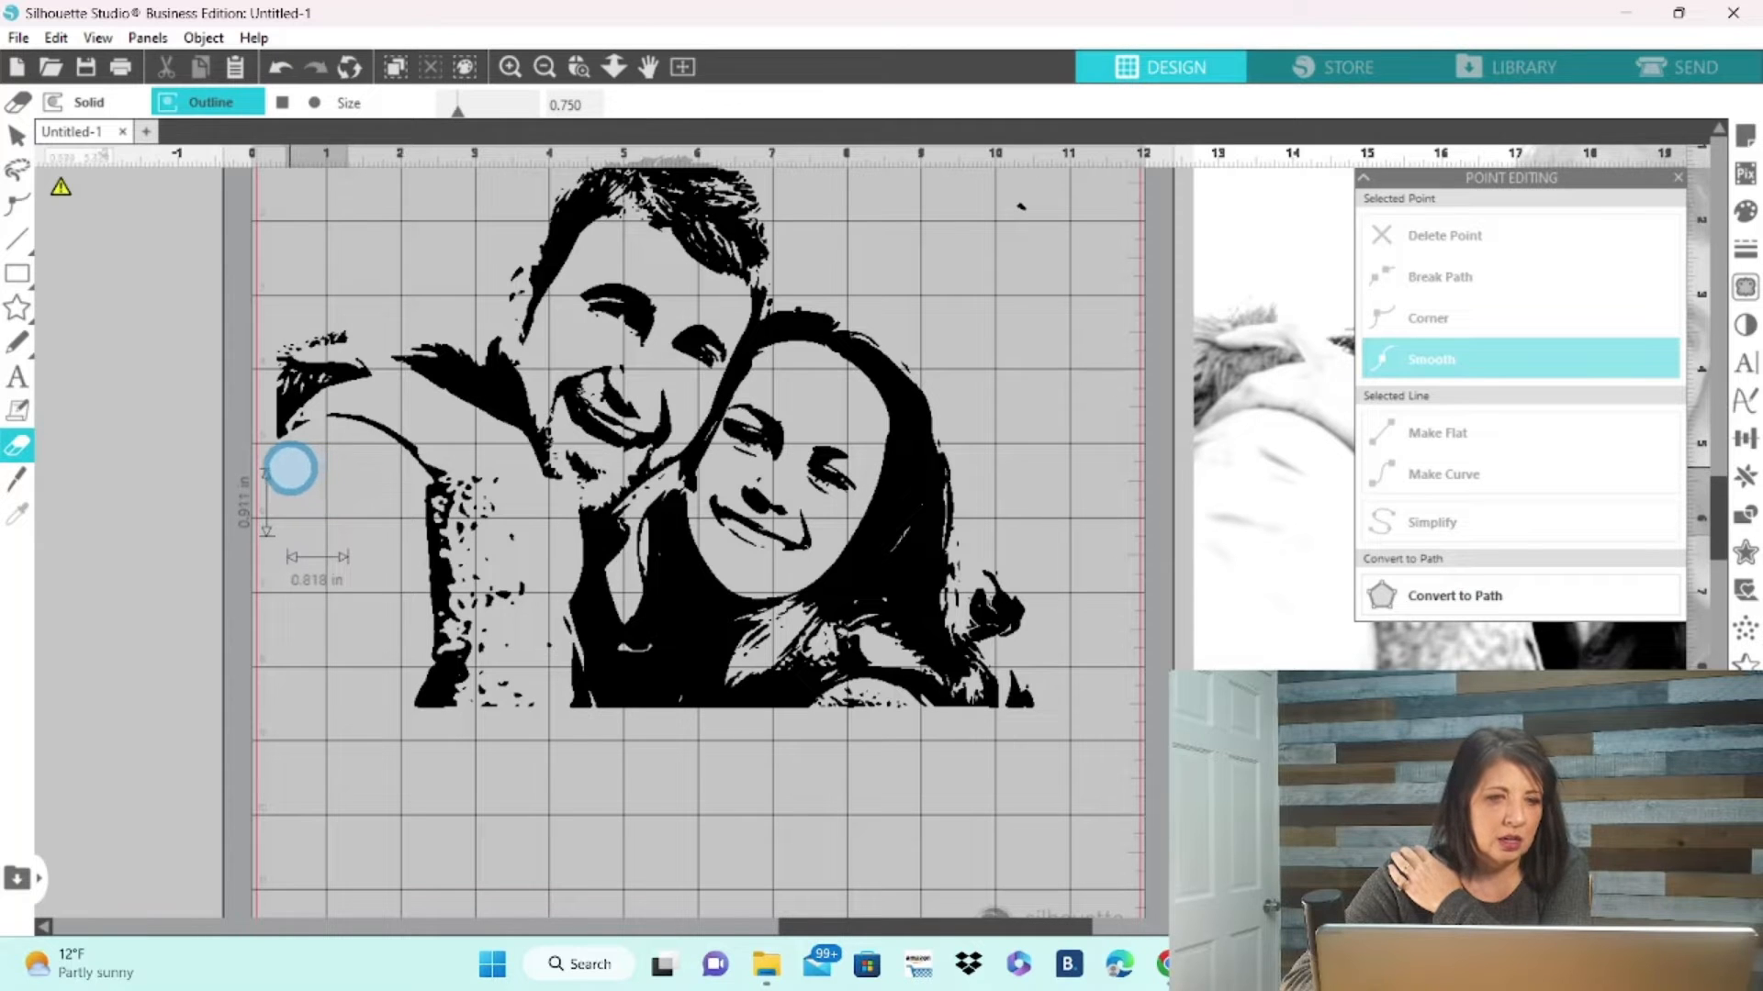
{"action": "left_click", "coordinate": [295, 499]}
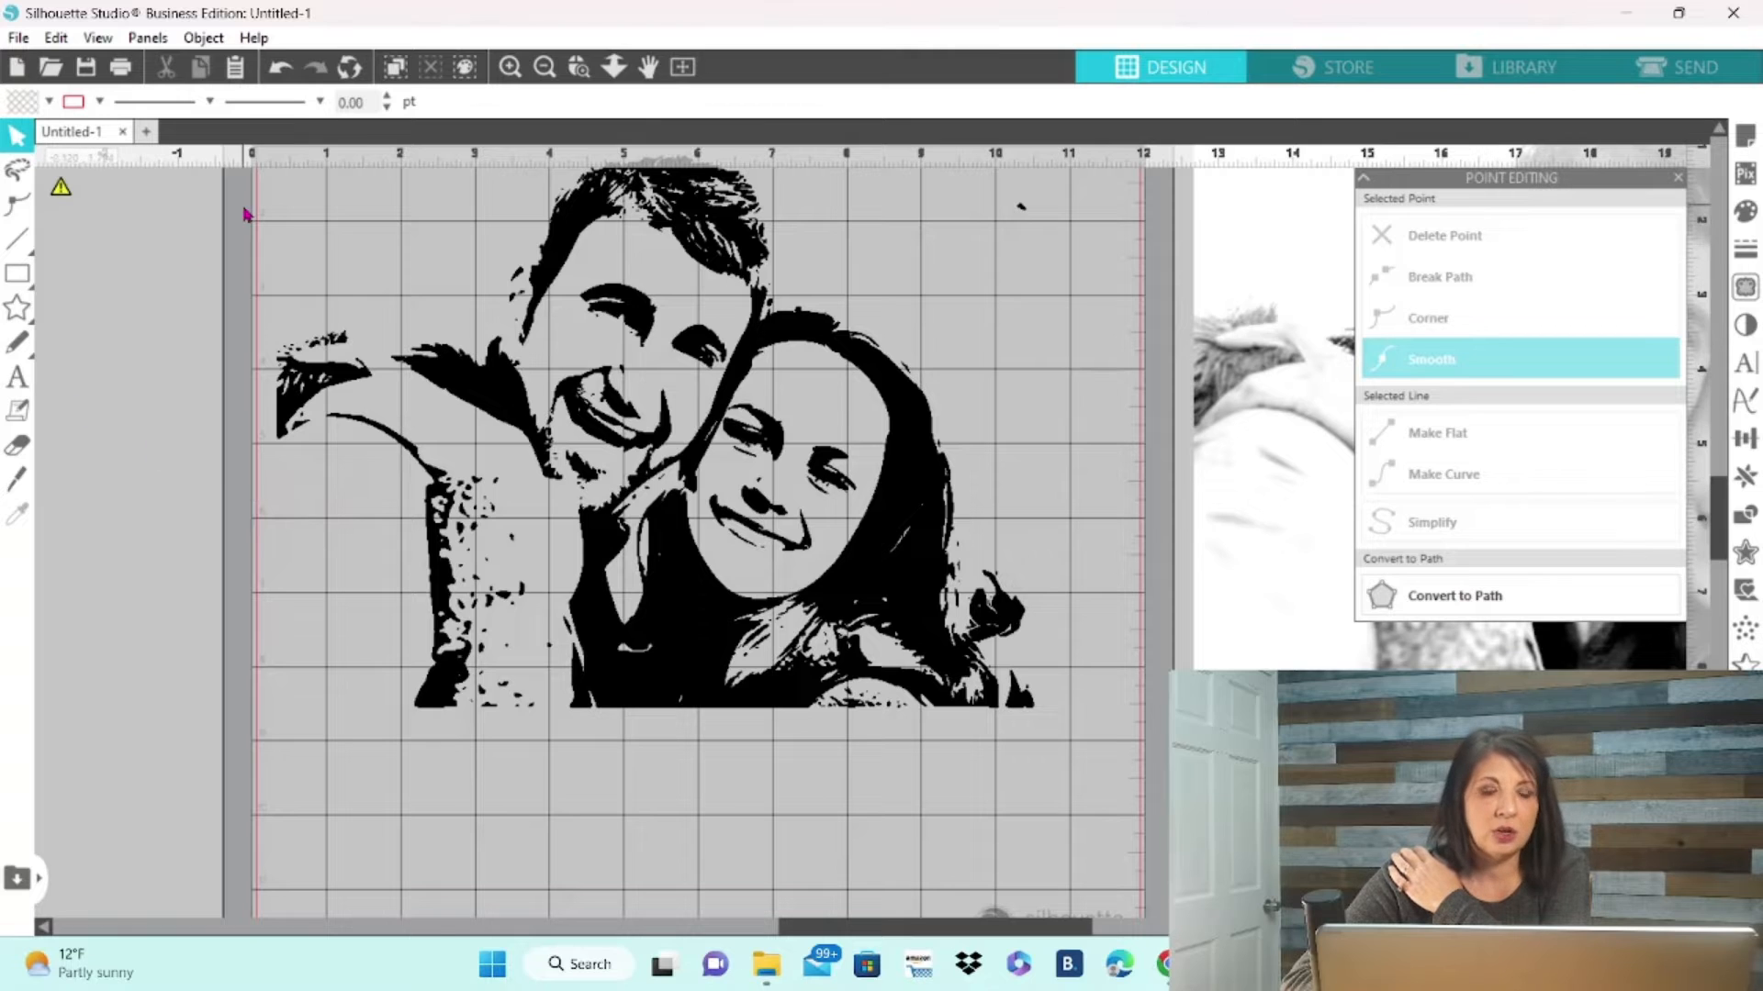
{"action": "left_click", "coordinate": [24, 449]}
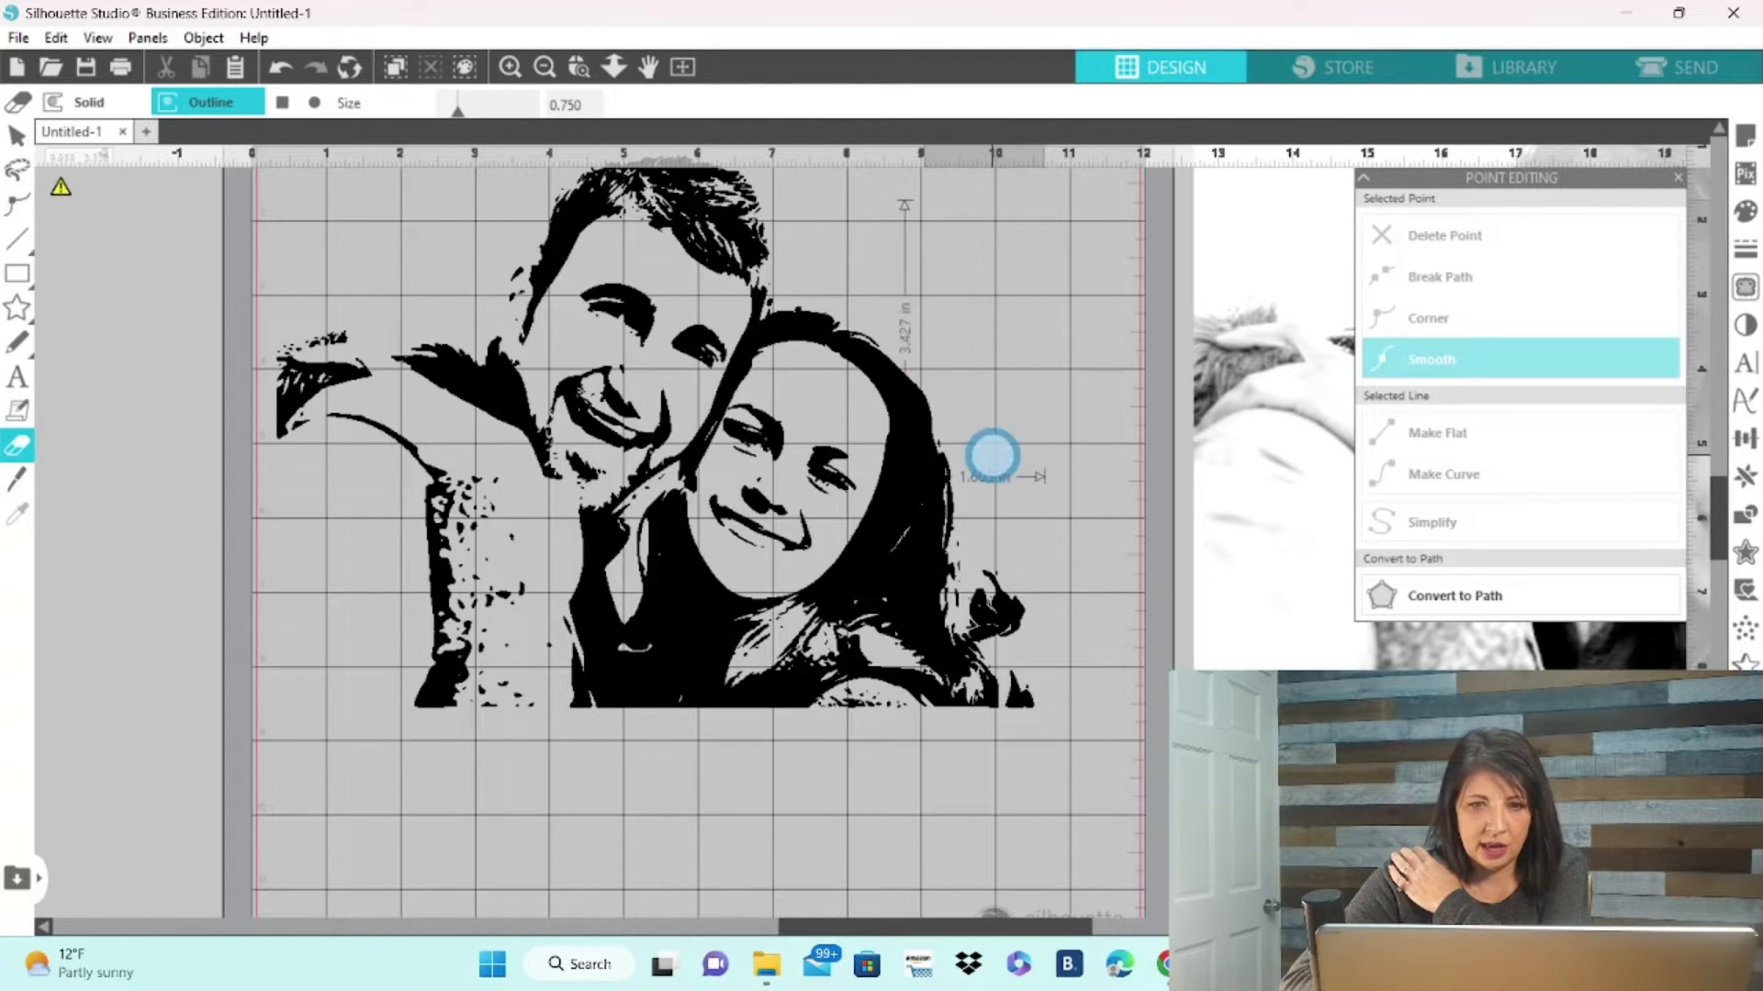
{"action": "key", "text": "v"}
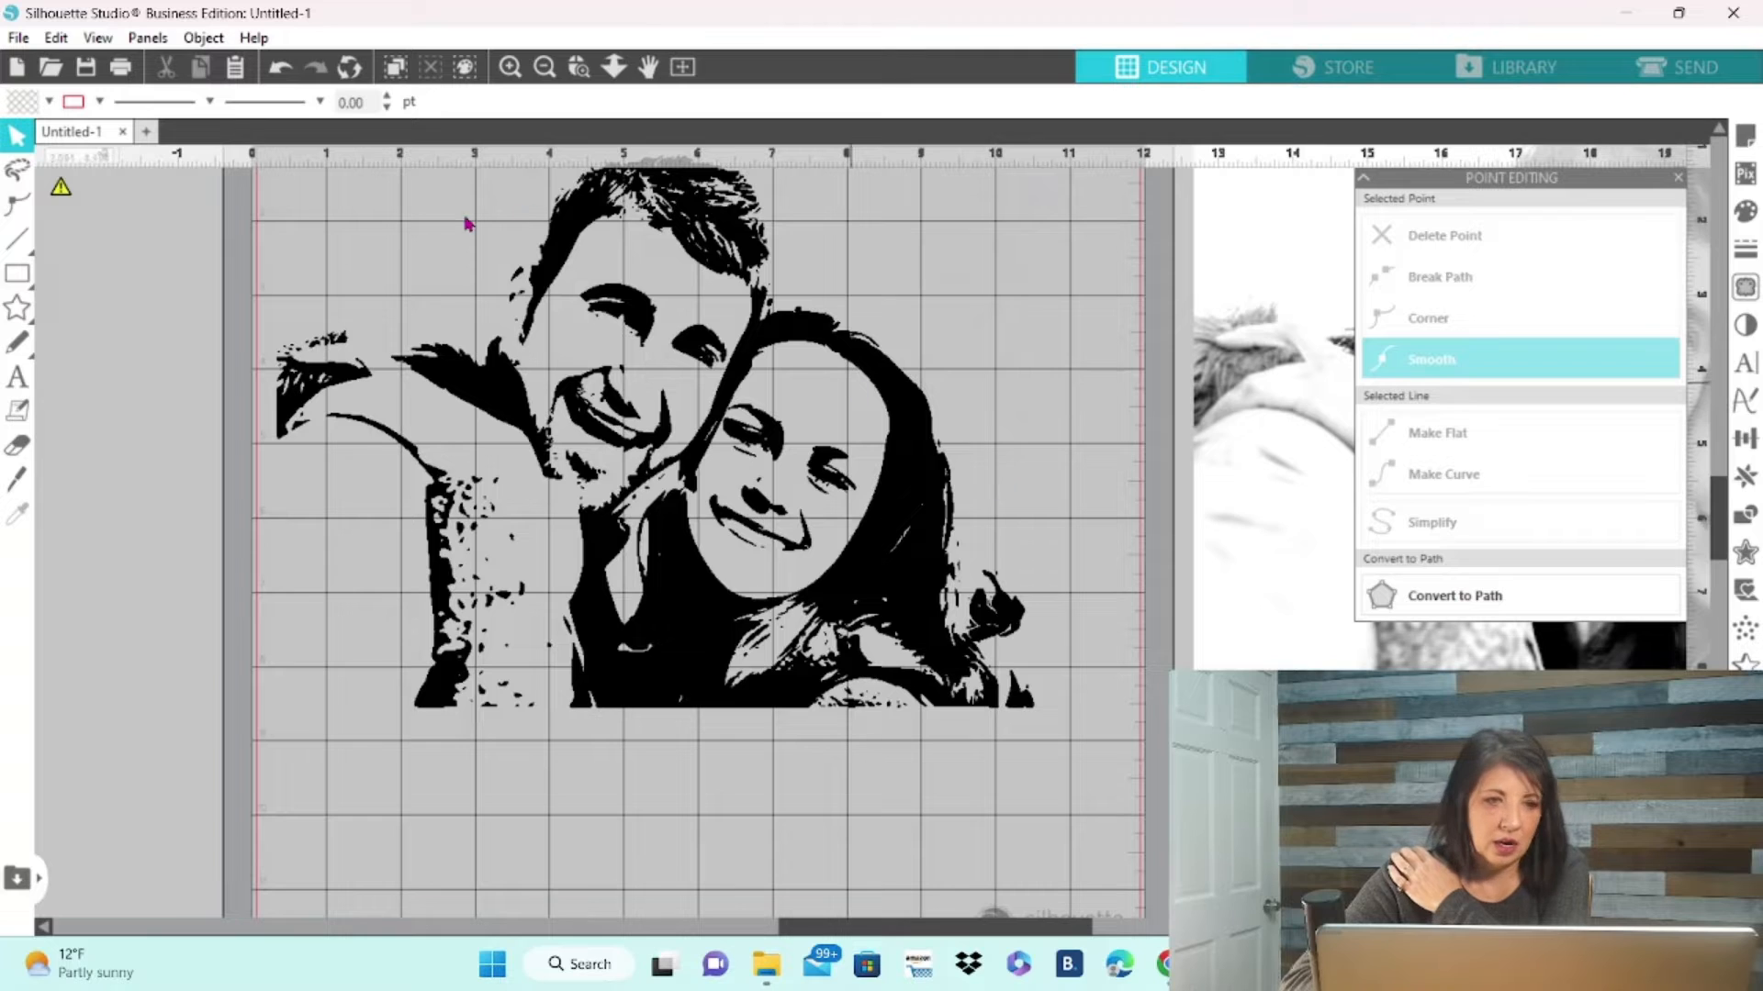
Set the eraser size to 0.375 and erase the loose strands along the outer edge of the woman's hair.
{"action": "left_click", "coordinate": [19, 447]}
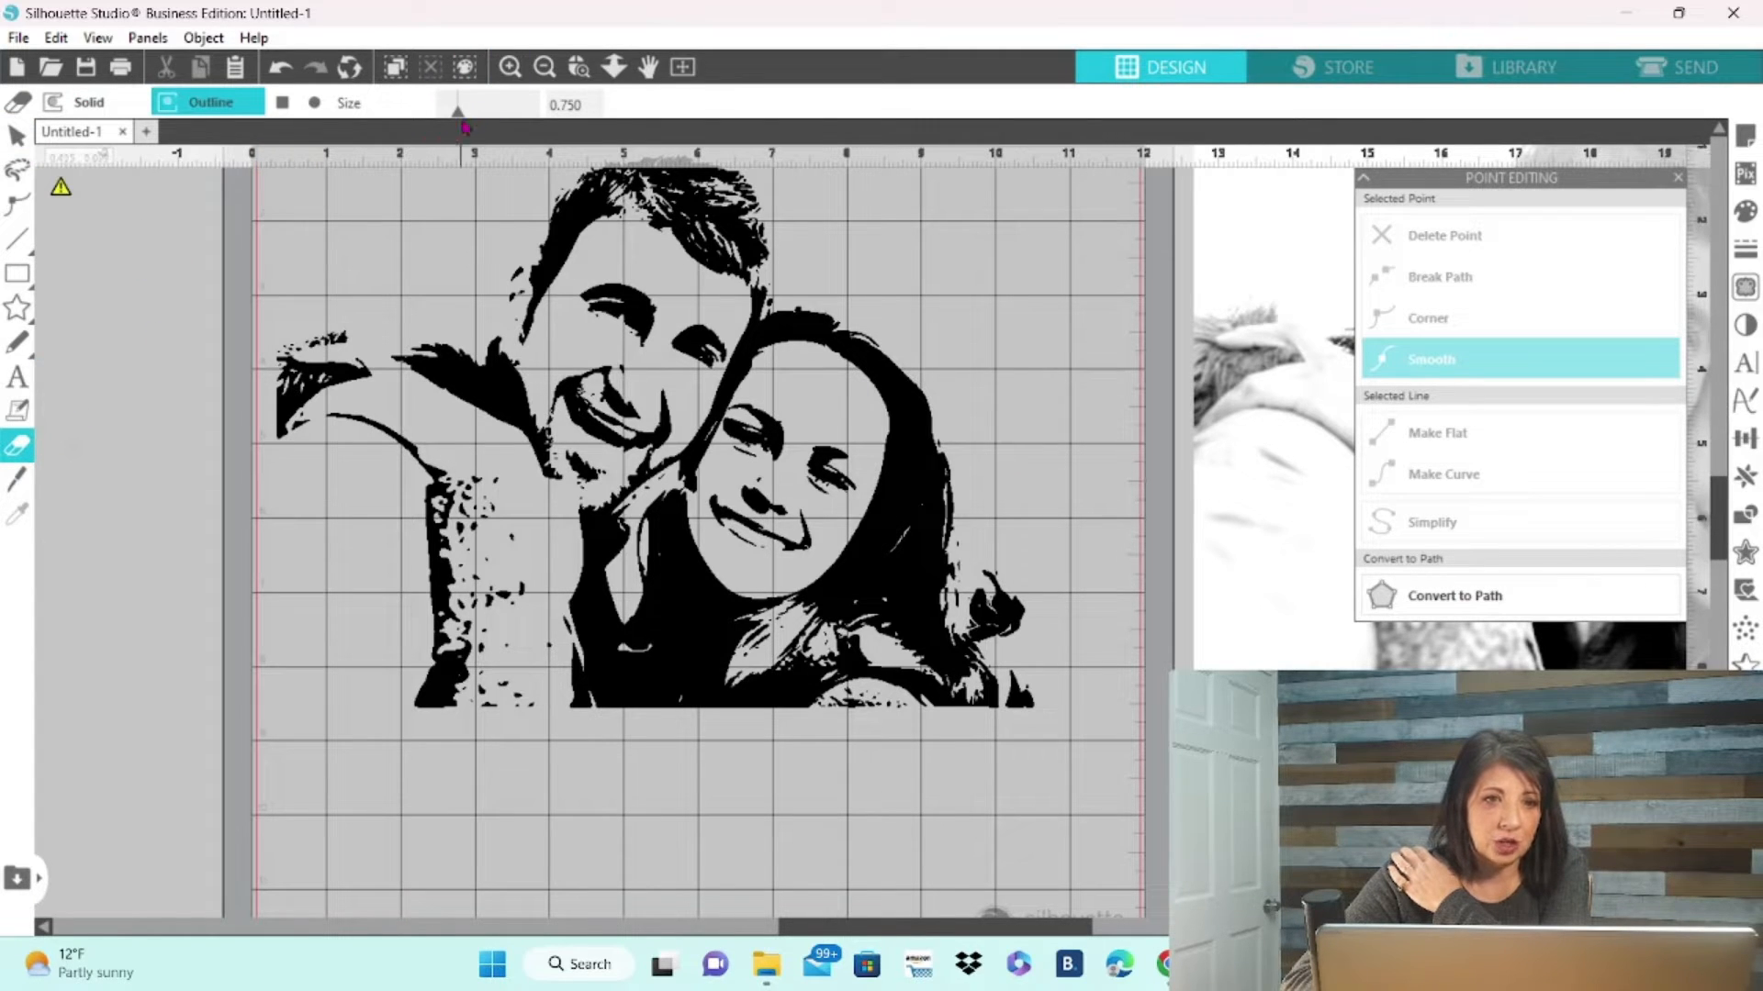
{"action": "left_click_drag", "start_coordinate": [462, 116], "coordinate": [449, 115]}
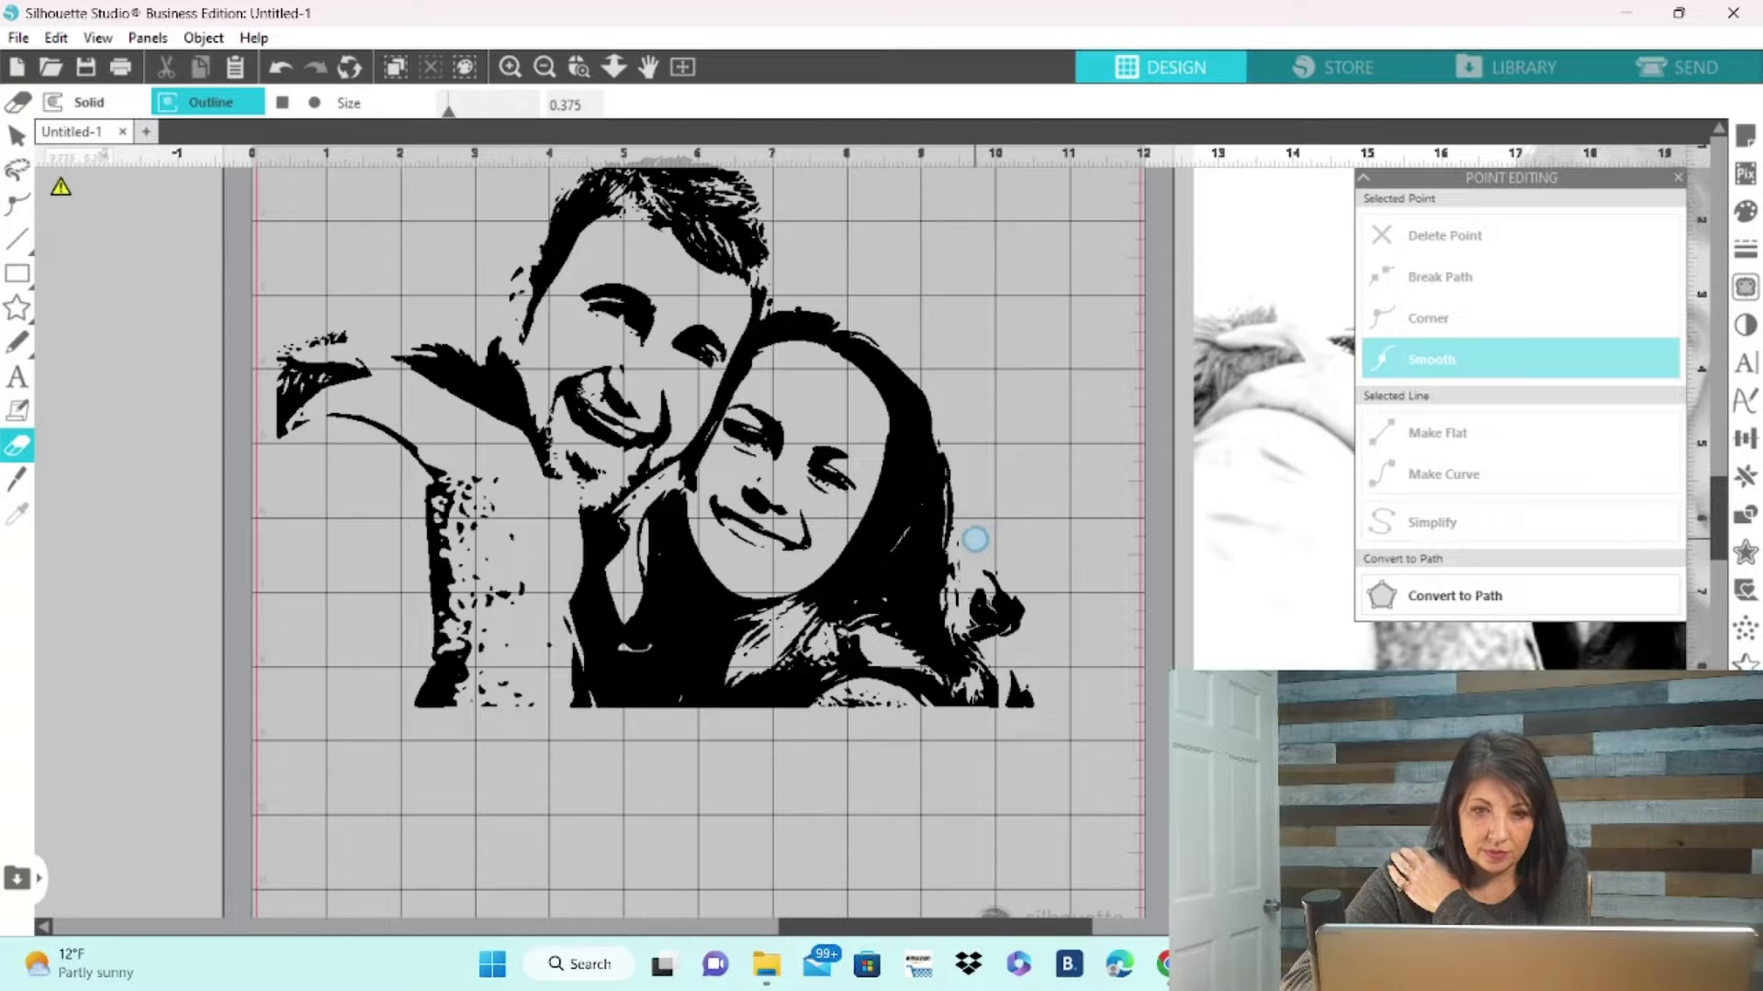
{"action": "left_click_drag", "start_coordinate": [970, 539], "coordinate": [961, 594]}
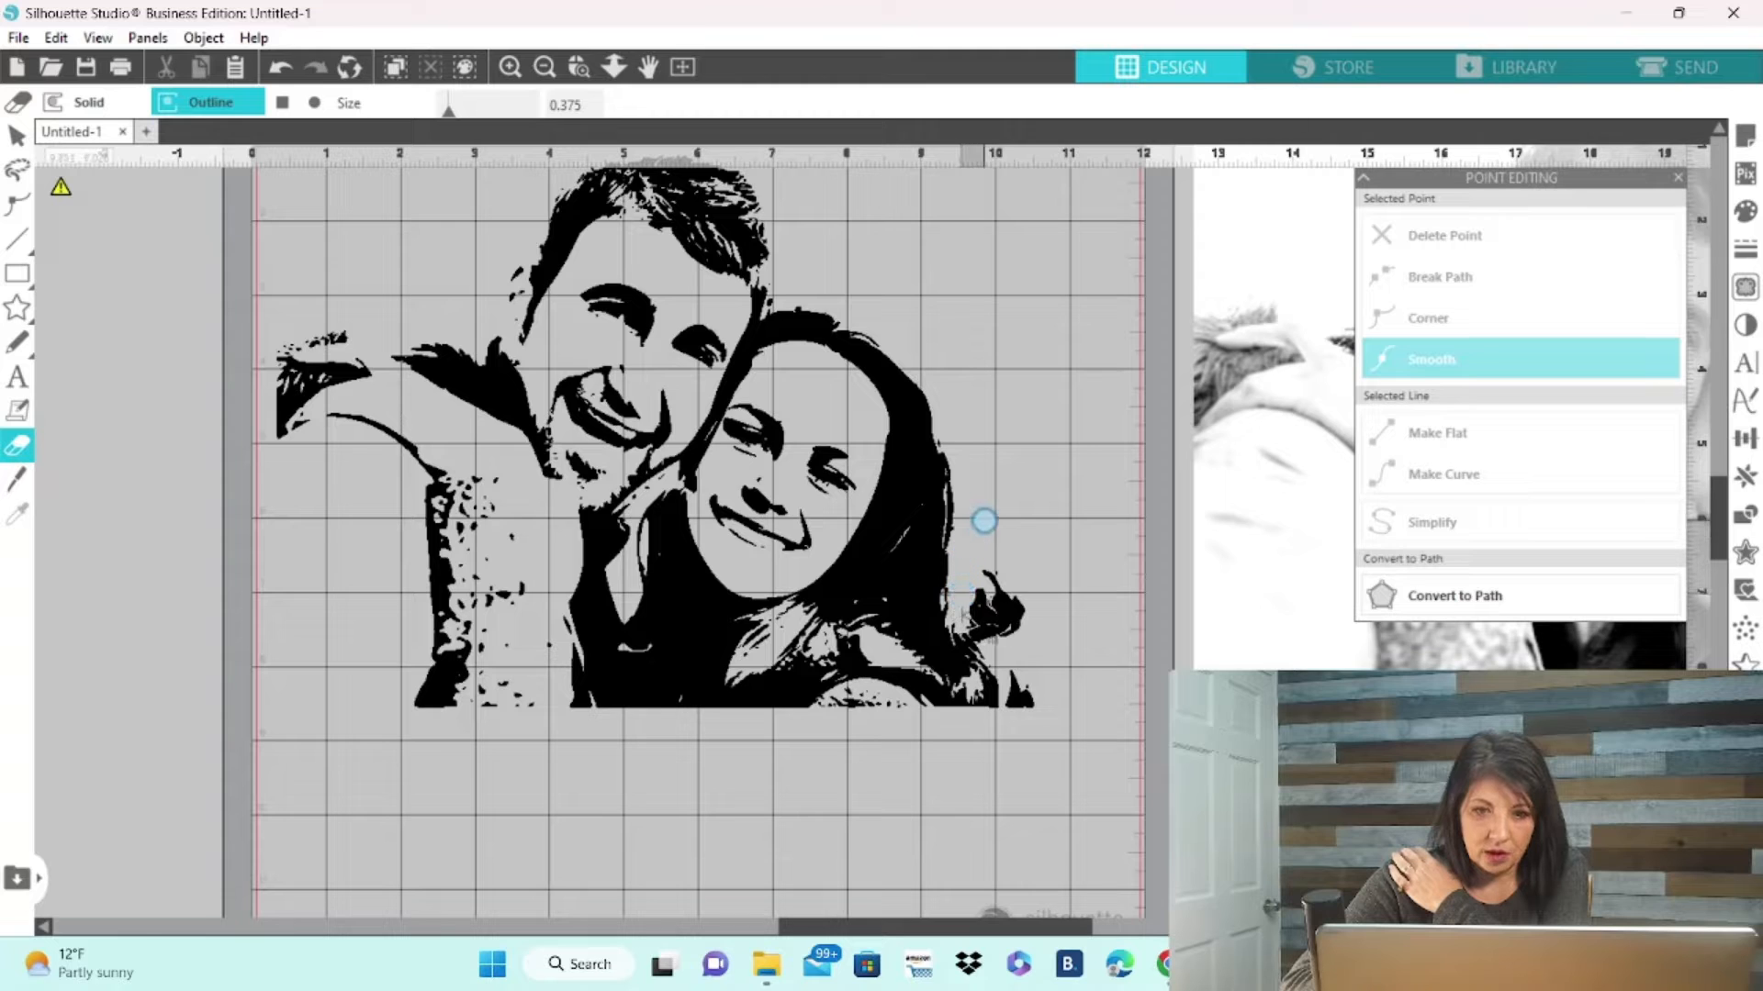
{"action": "key", "text": "Escape"}
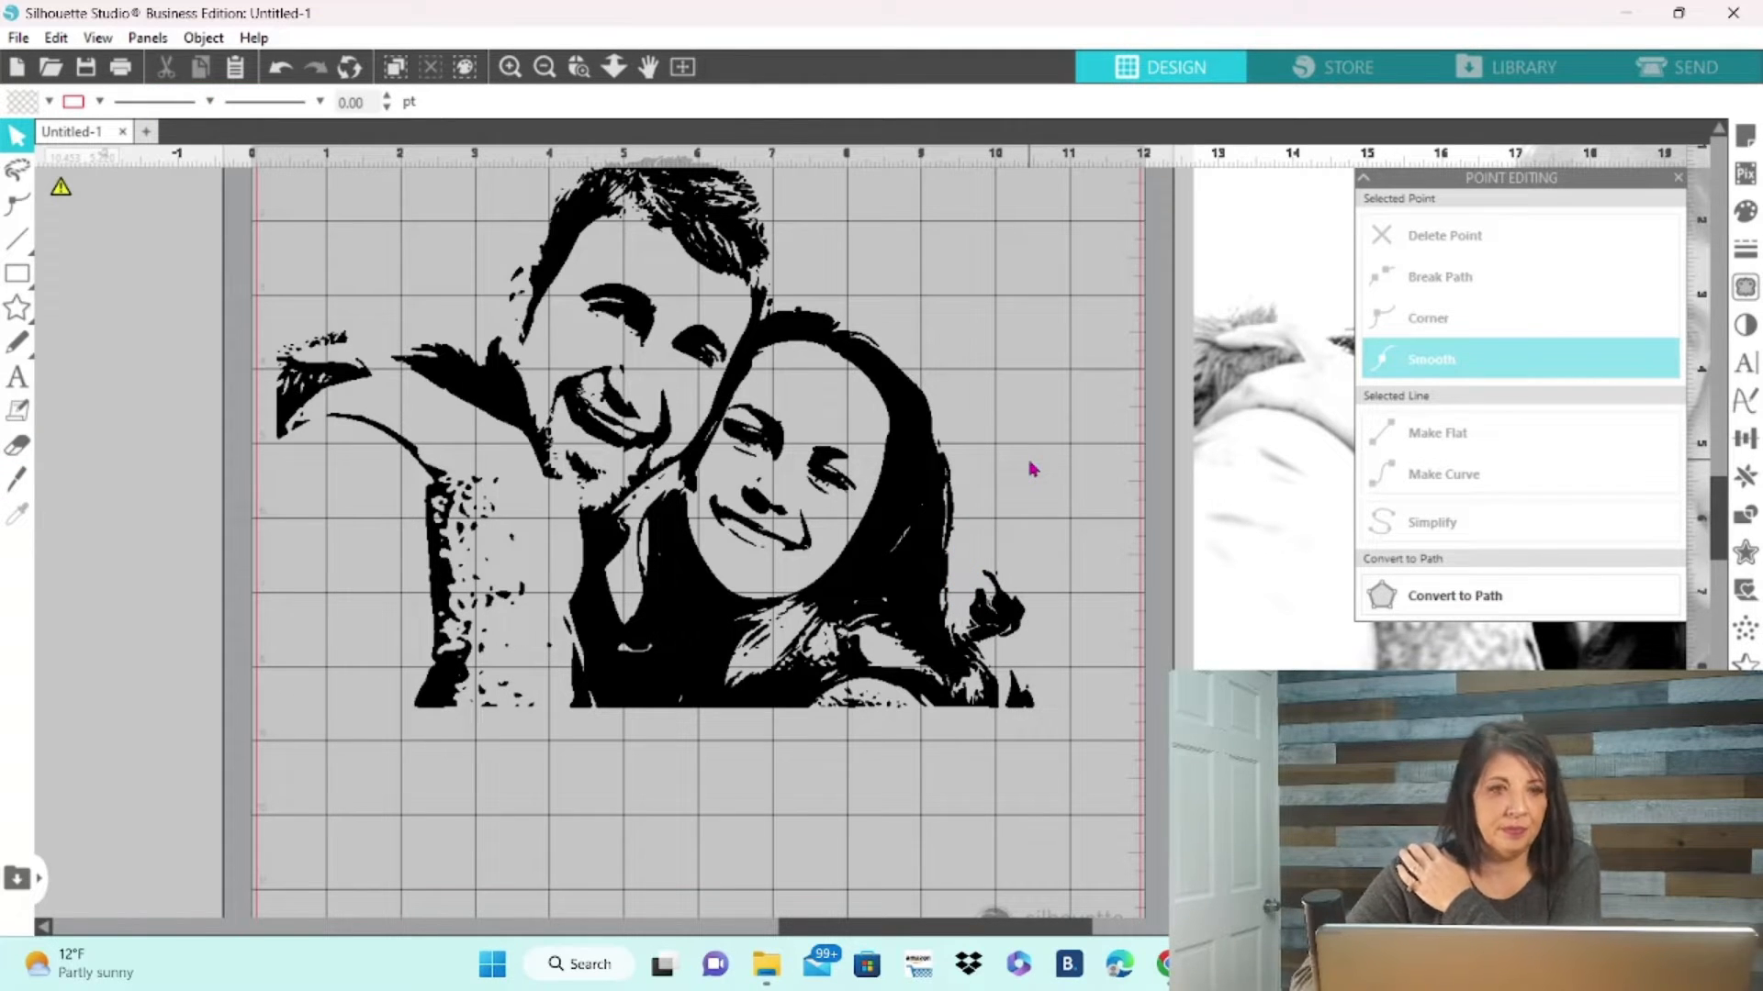
Try moving the large shape with the woman's hair away from the rest of the design, and undo the move.
{"action": "left_click", "coordinate": [553, 71]}
{"action": "left_click", "coordinate": [553, 70]}
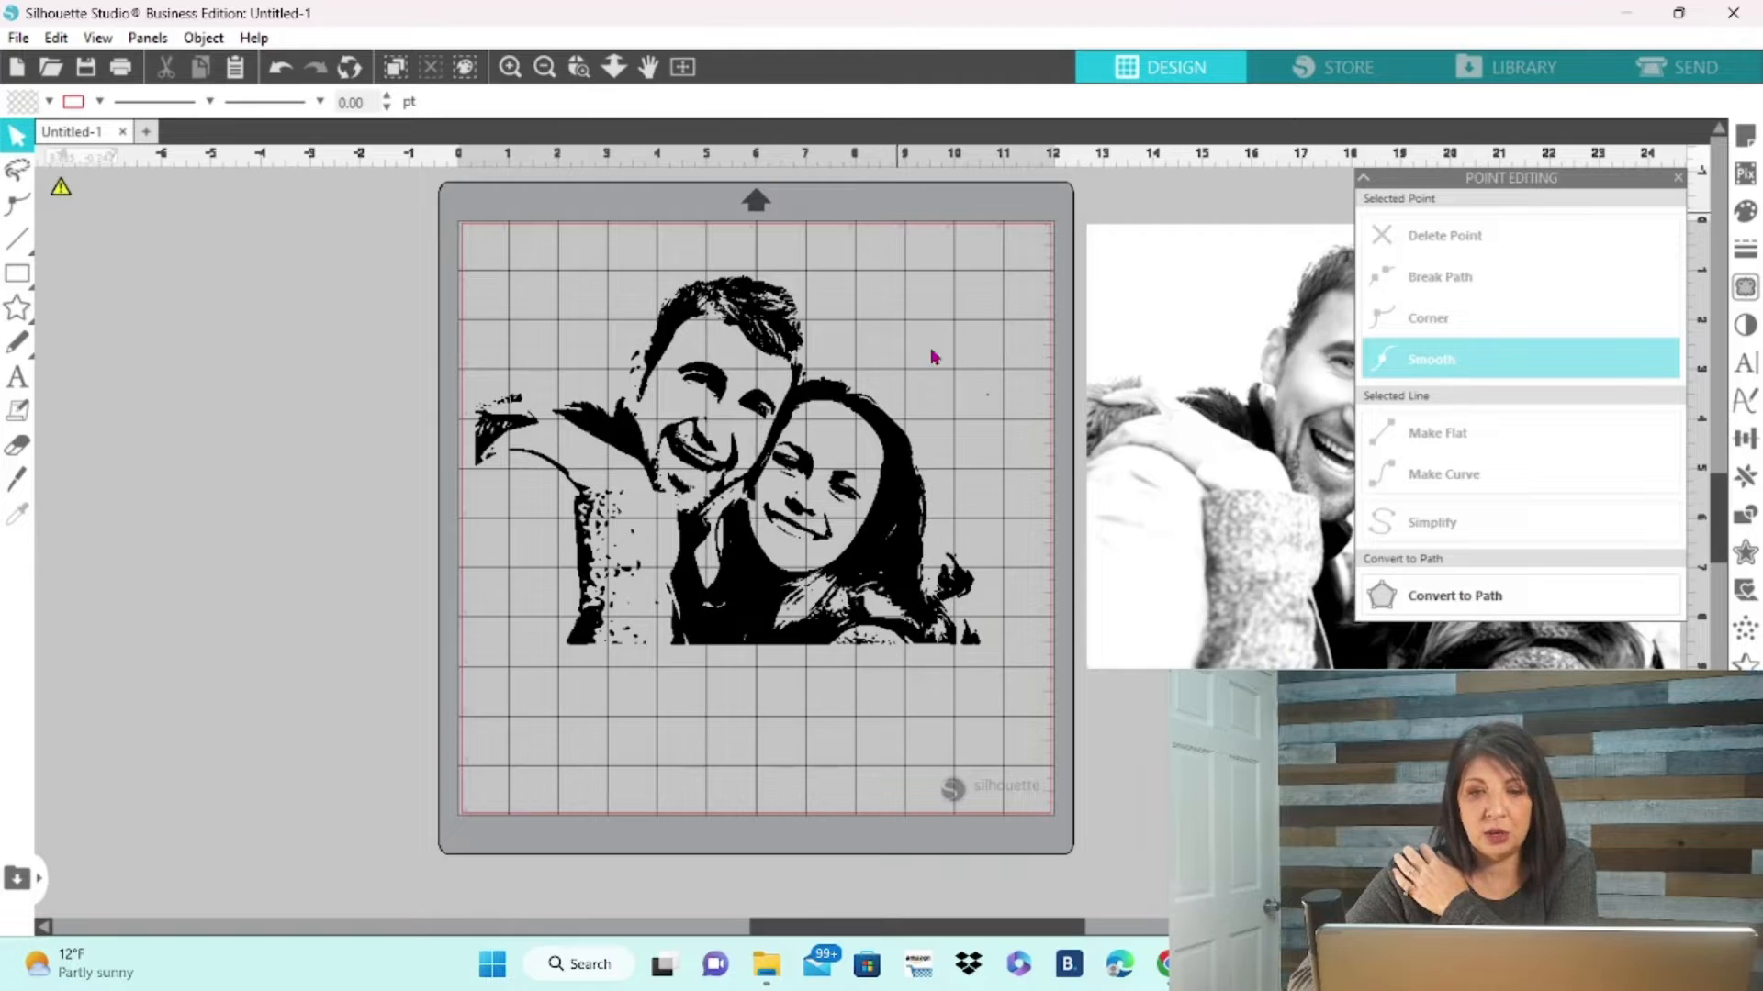
{"action": "left_click", "coordinate": [915, 511]}
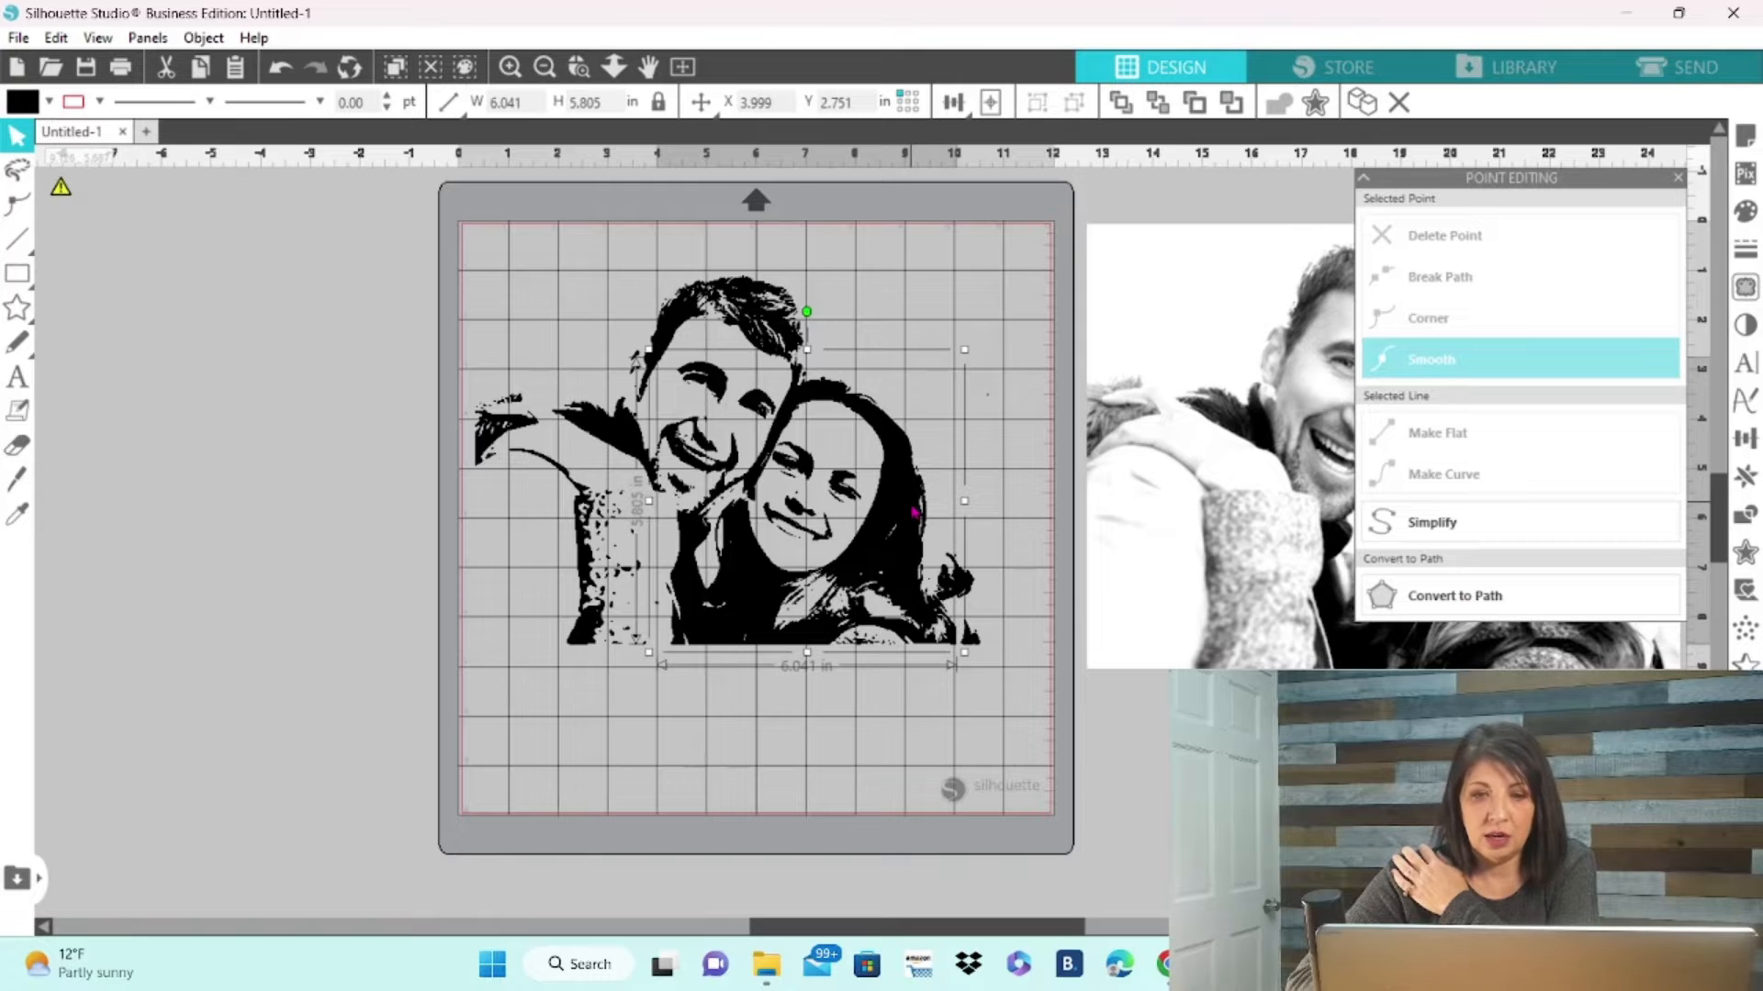
{"action": "mouse_move", "coordinate": [914, 516]}
{"action": "left_mouse_down"}
{"action": "mouse_move", "coordinate": [1056, 519]}
{"action": "mouse_move", "coordinate": [1140, 373]}
{"action": "mouse_move", "coordinate": [1273, 377]}
{"action": "mouse_move", "coordinate": [1165, 405]}
{"action": "left_mouse_up"}
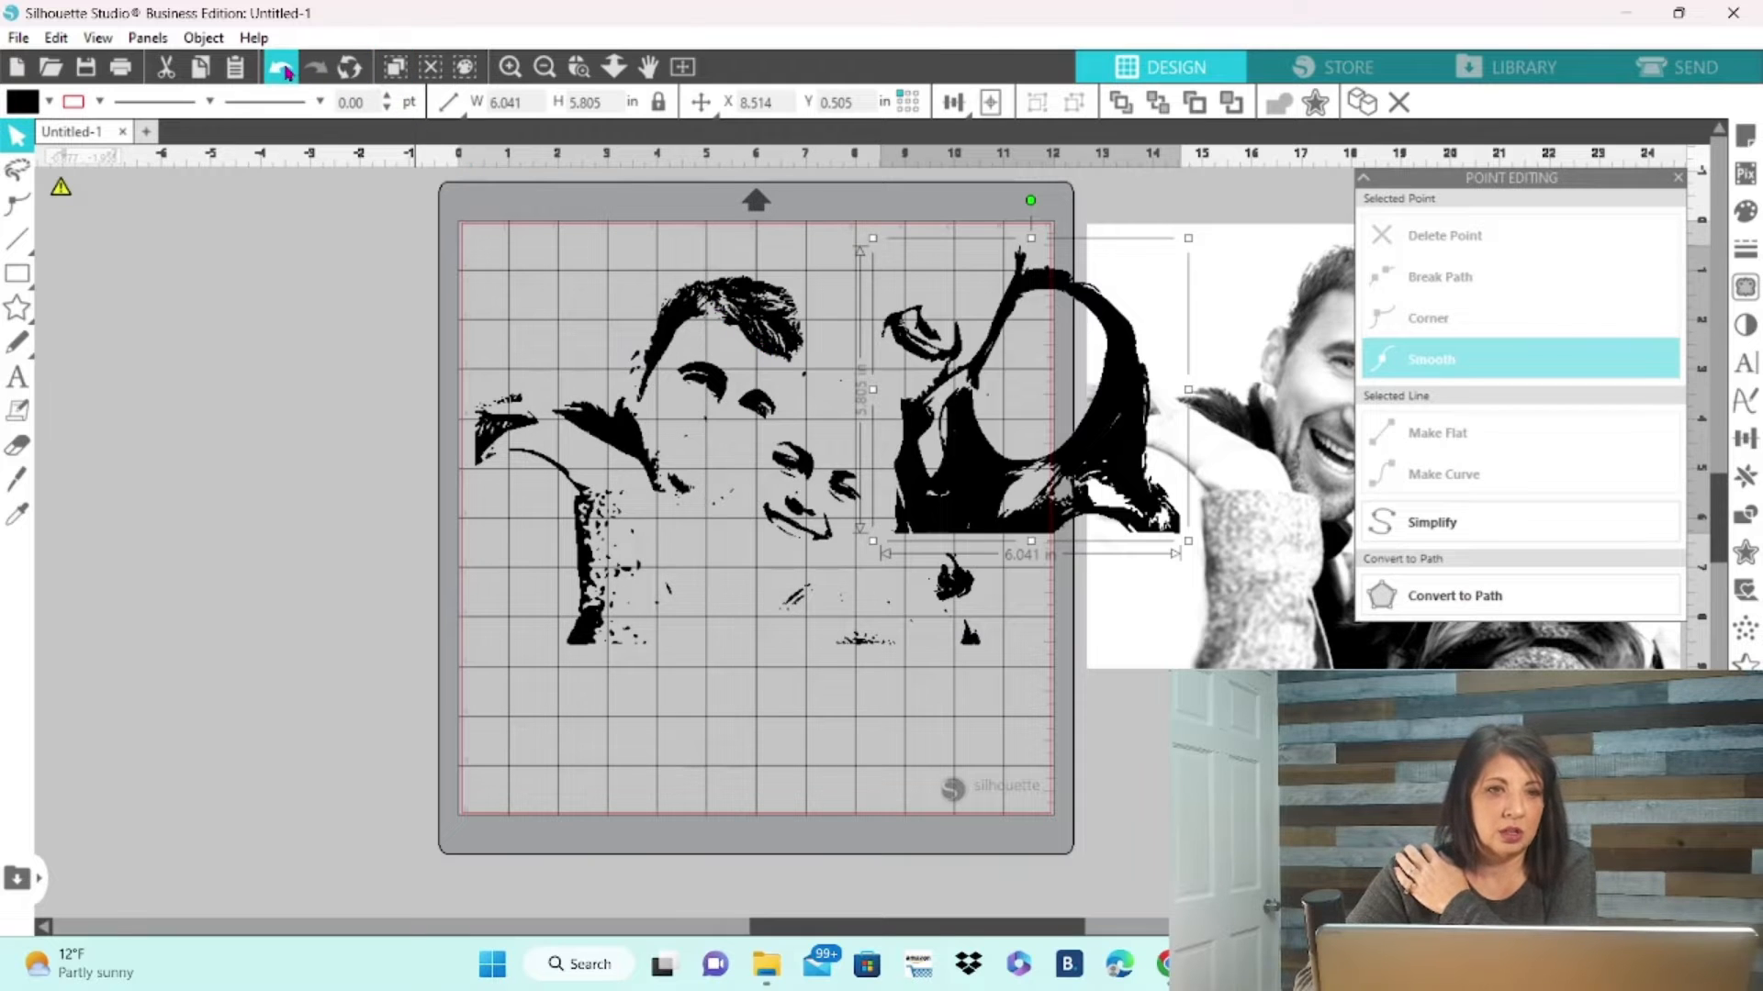
{"action": "left_click", "coordinate": [281, 68]}
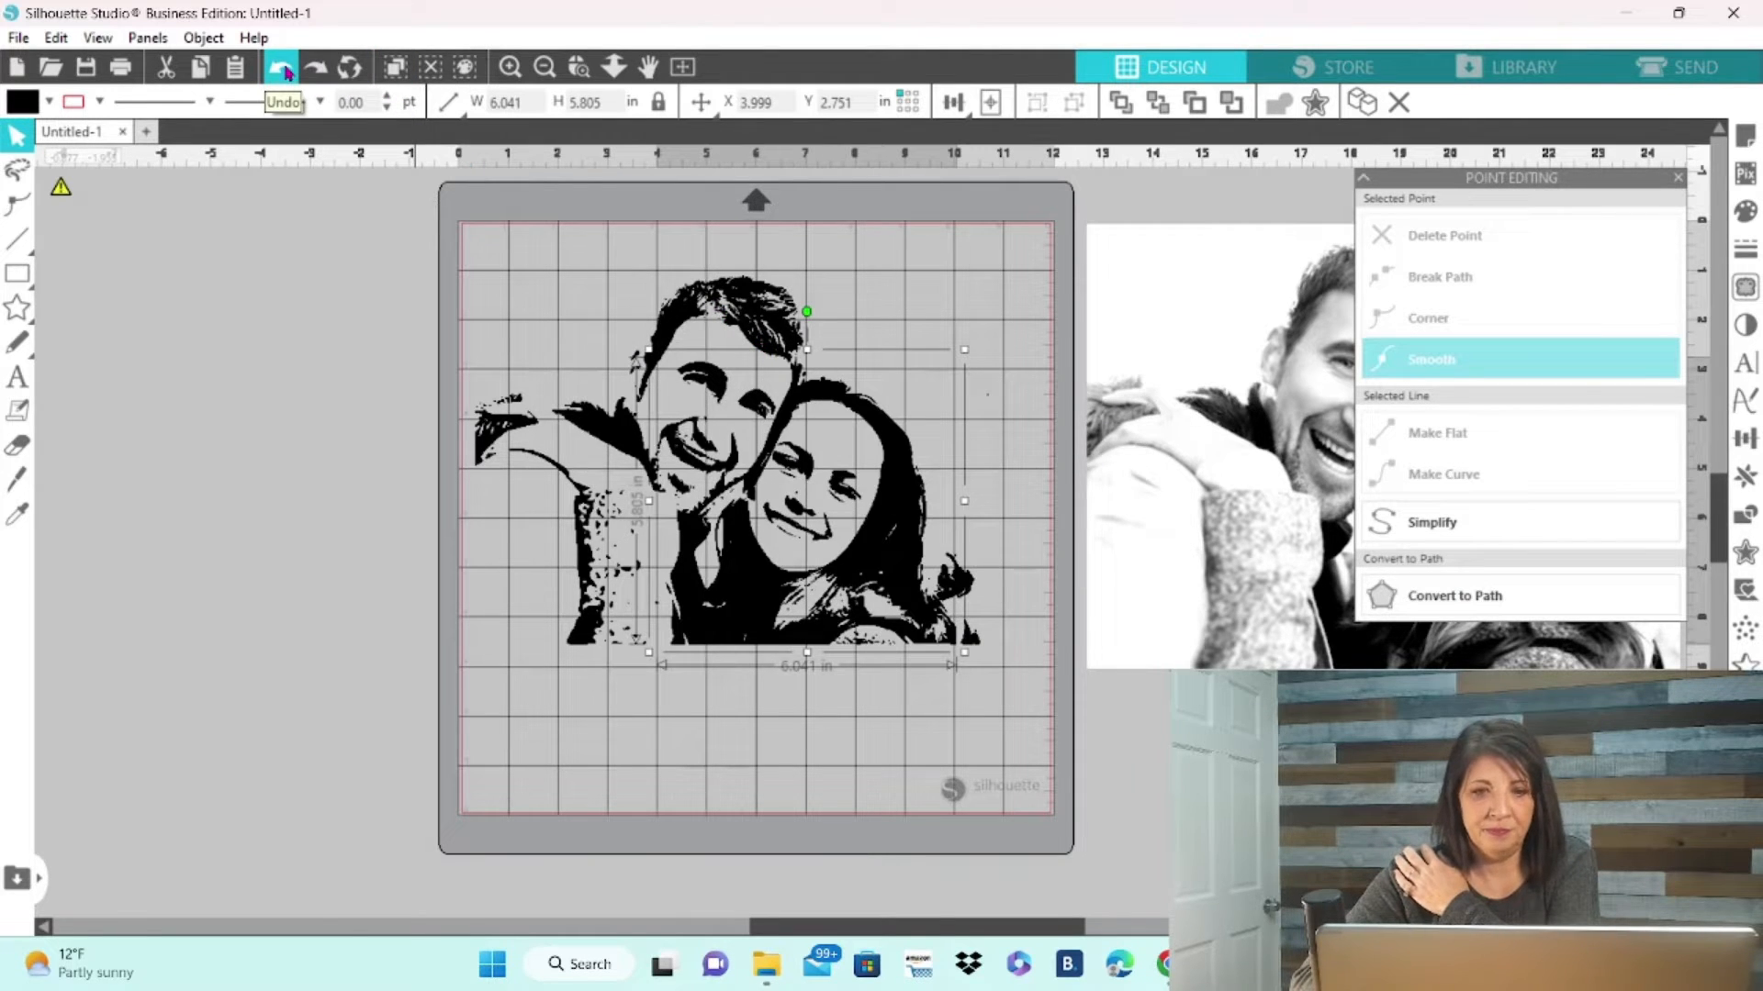
Select all pieces of the couple design on the mat and combine them into one compound path.
{"action": "left_click", "coordinate": [580, 279]}
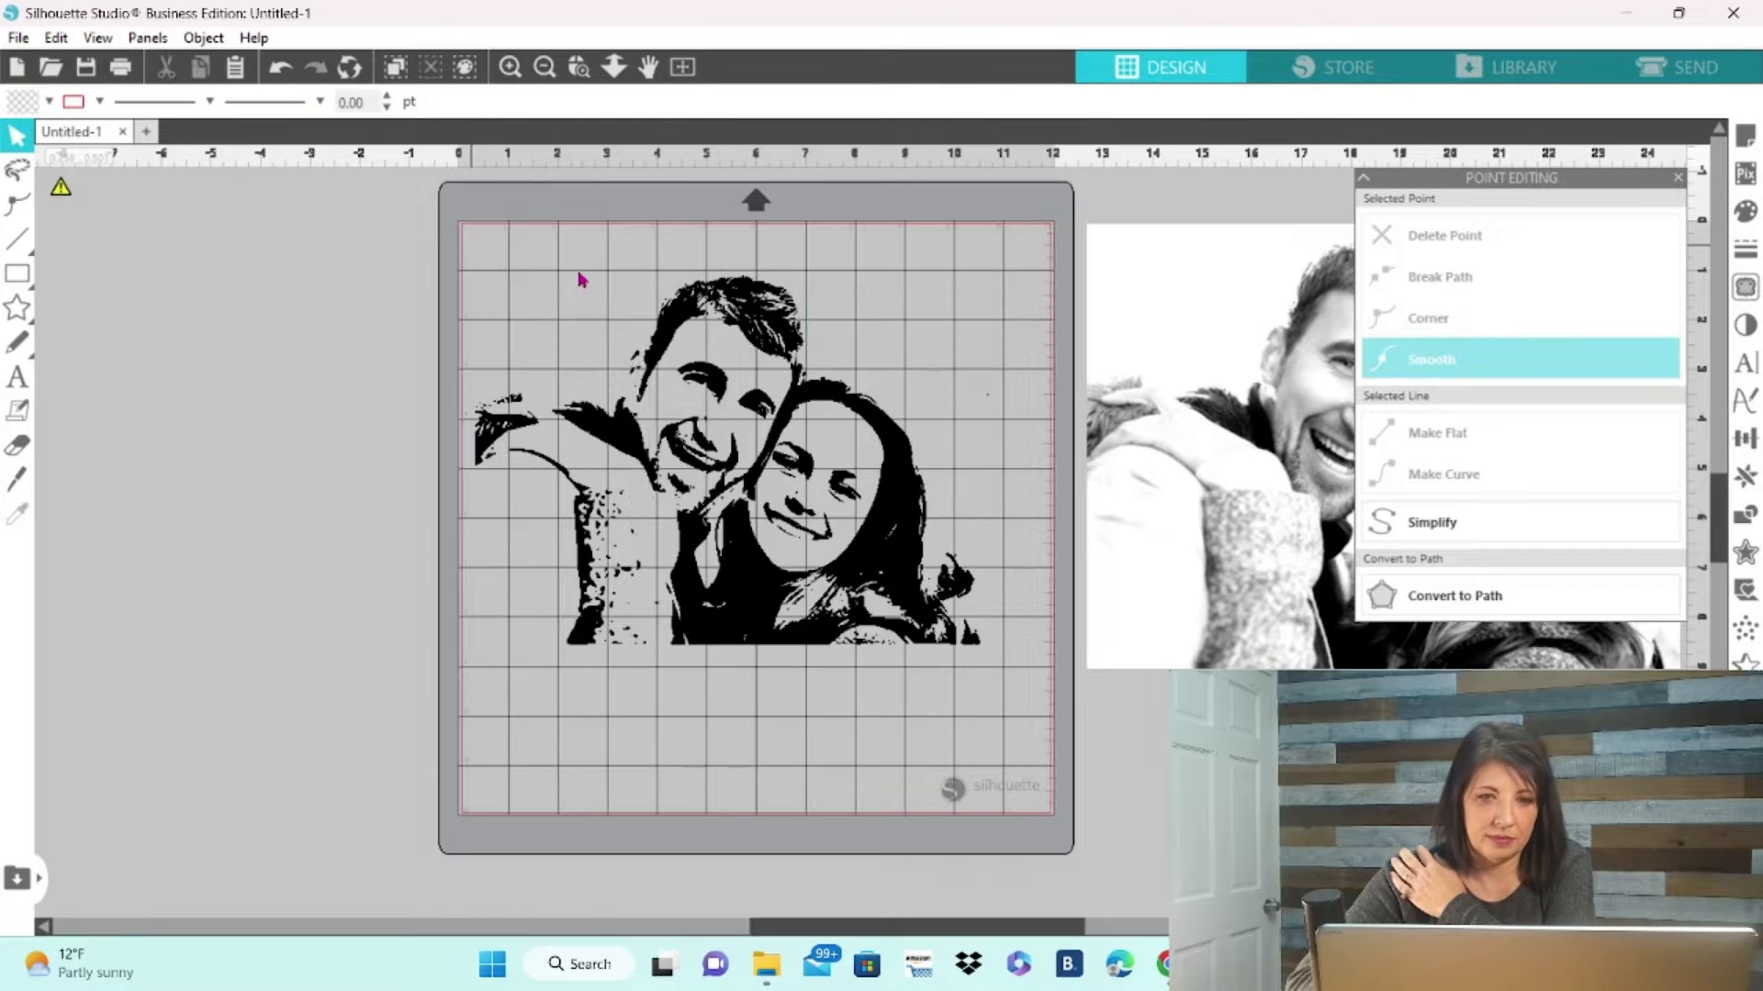
{"action": "mouse_move", "coordinate": [471, 245]}
{"action": "left_mouse_down"}
{"action": "mouse_move", "coordinate": [1033, 606]}
{"action": "mouse_move", "coordinate": [1017, 651]}
{"action": "left_mouse_up"}
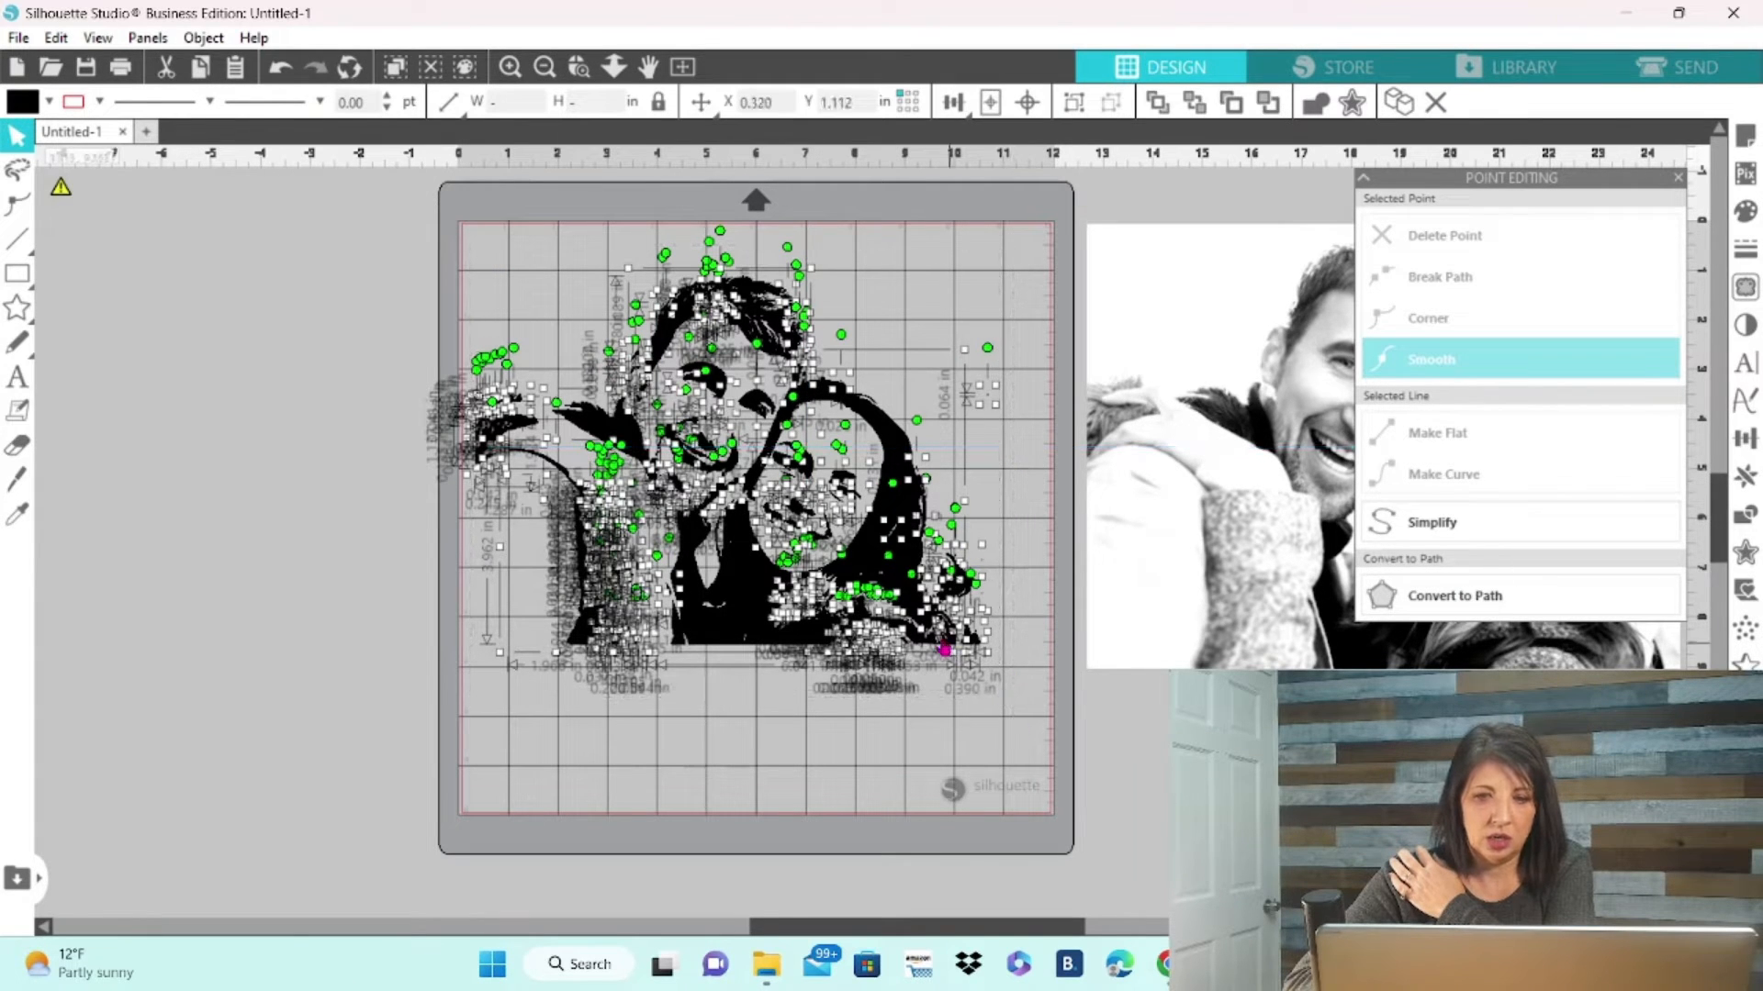
{"action": "right_click", "coordinate": [935, 642]}
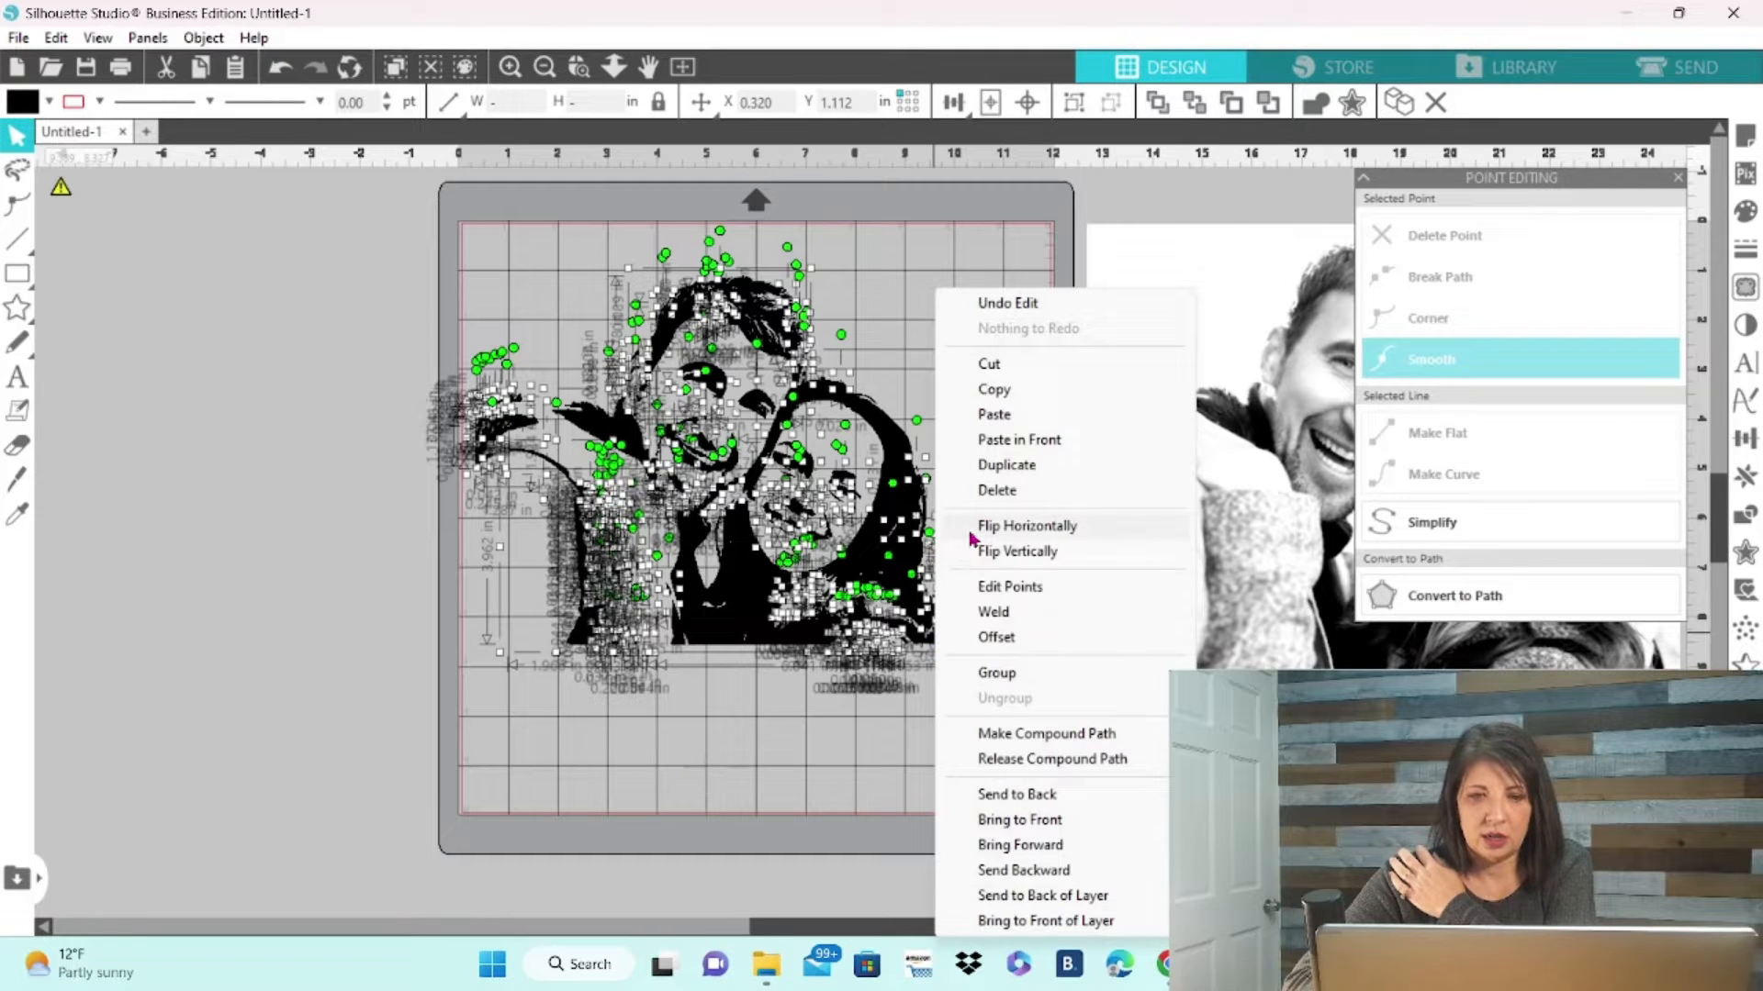
{"action": "left_click", "coordinate": [1005, 734]}
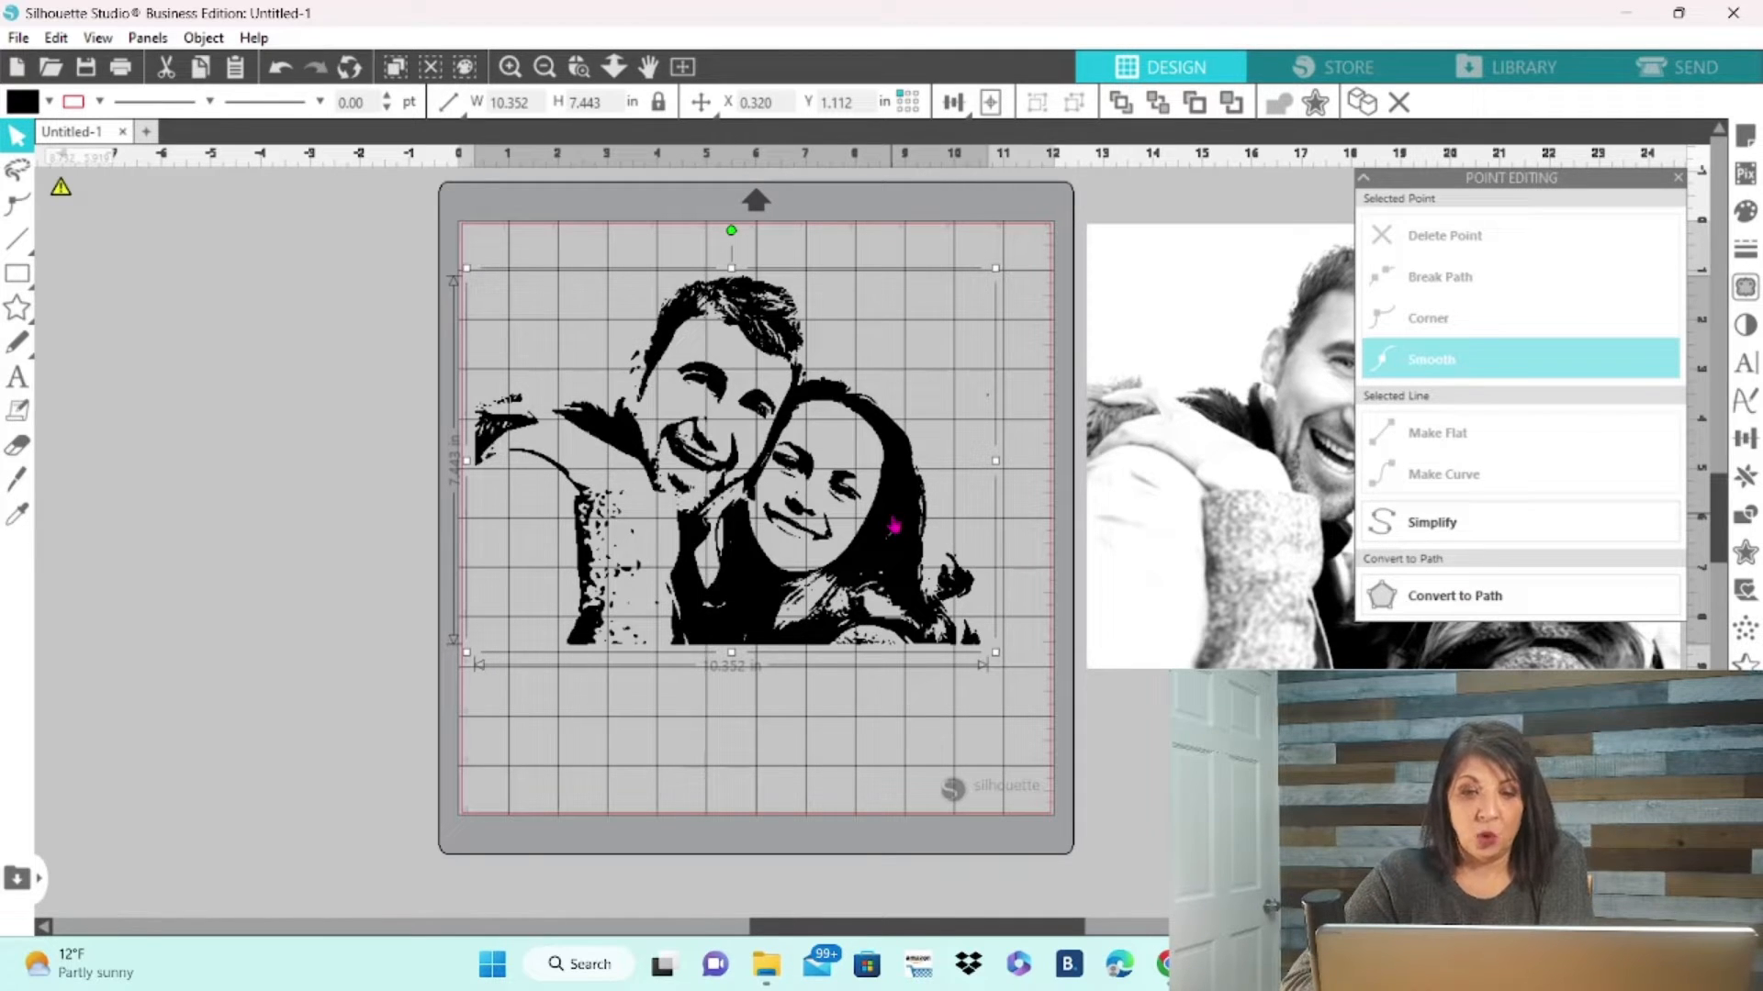
Edit the compound design's points and delete the tiny upper speck in the woman's dark hair beside her cheek.
{"action": "double_click", "coordinate": [894, 526]}
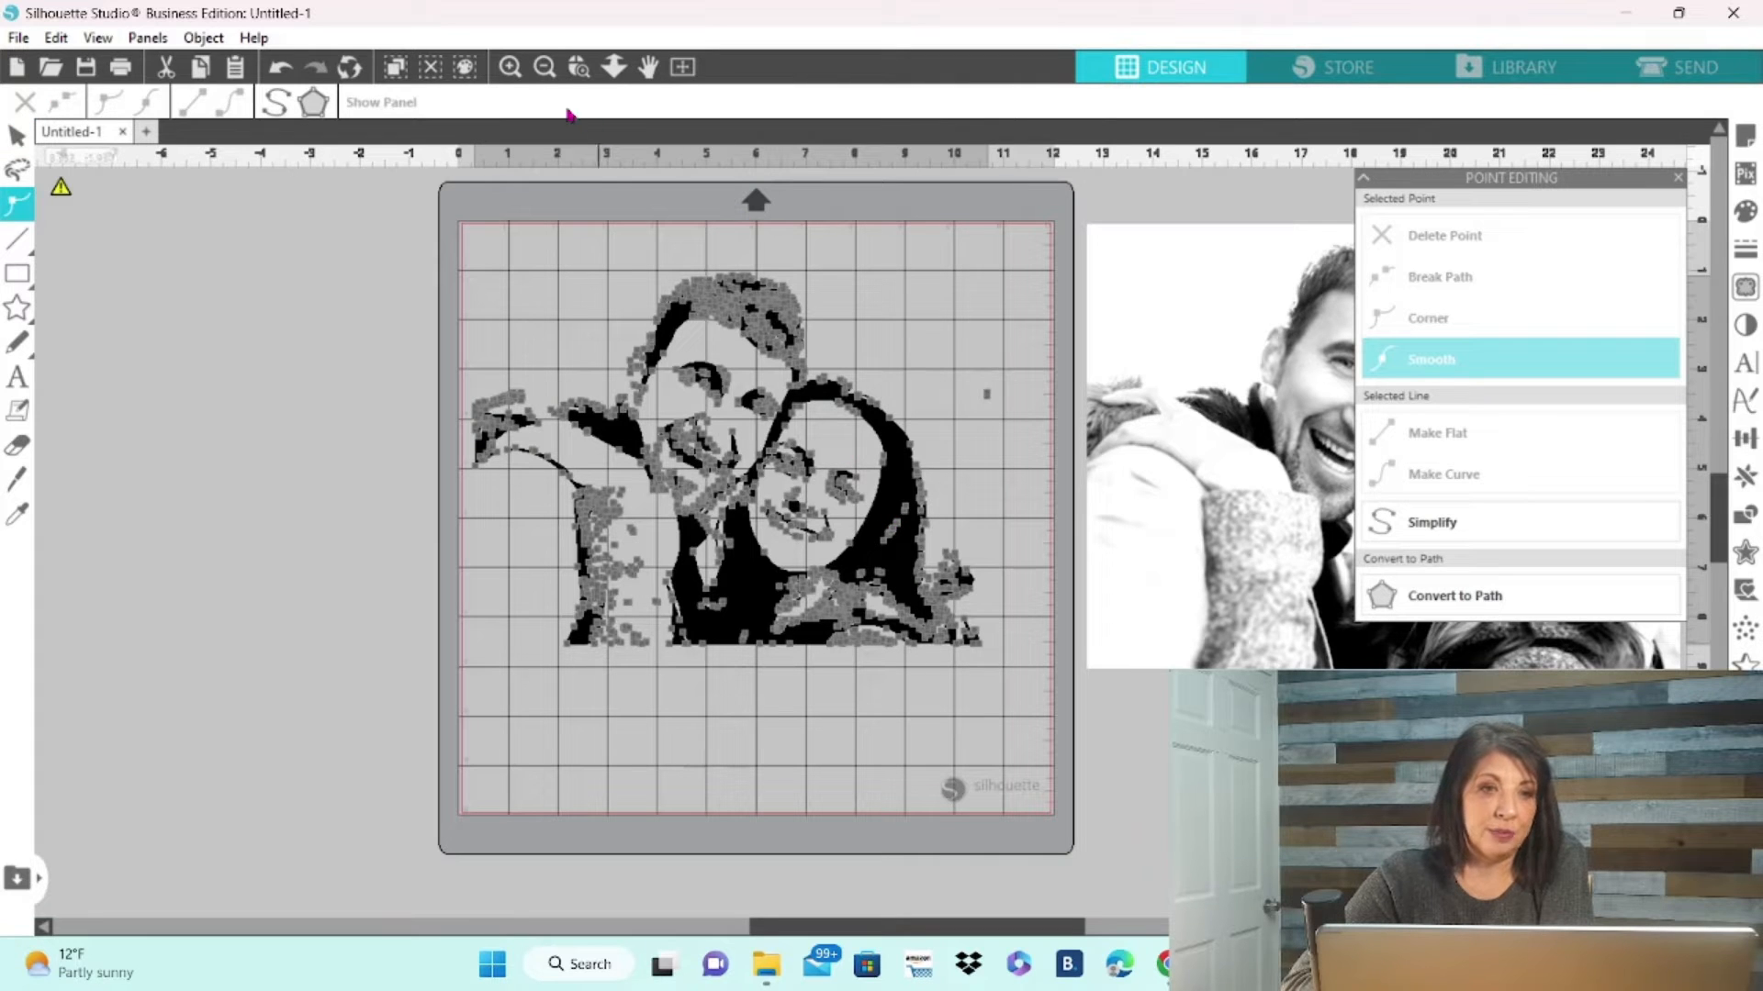
{"action": "left_click", "coordinate": [510, 68]}
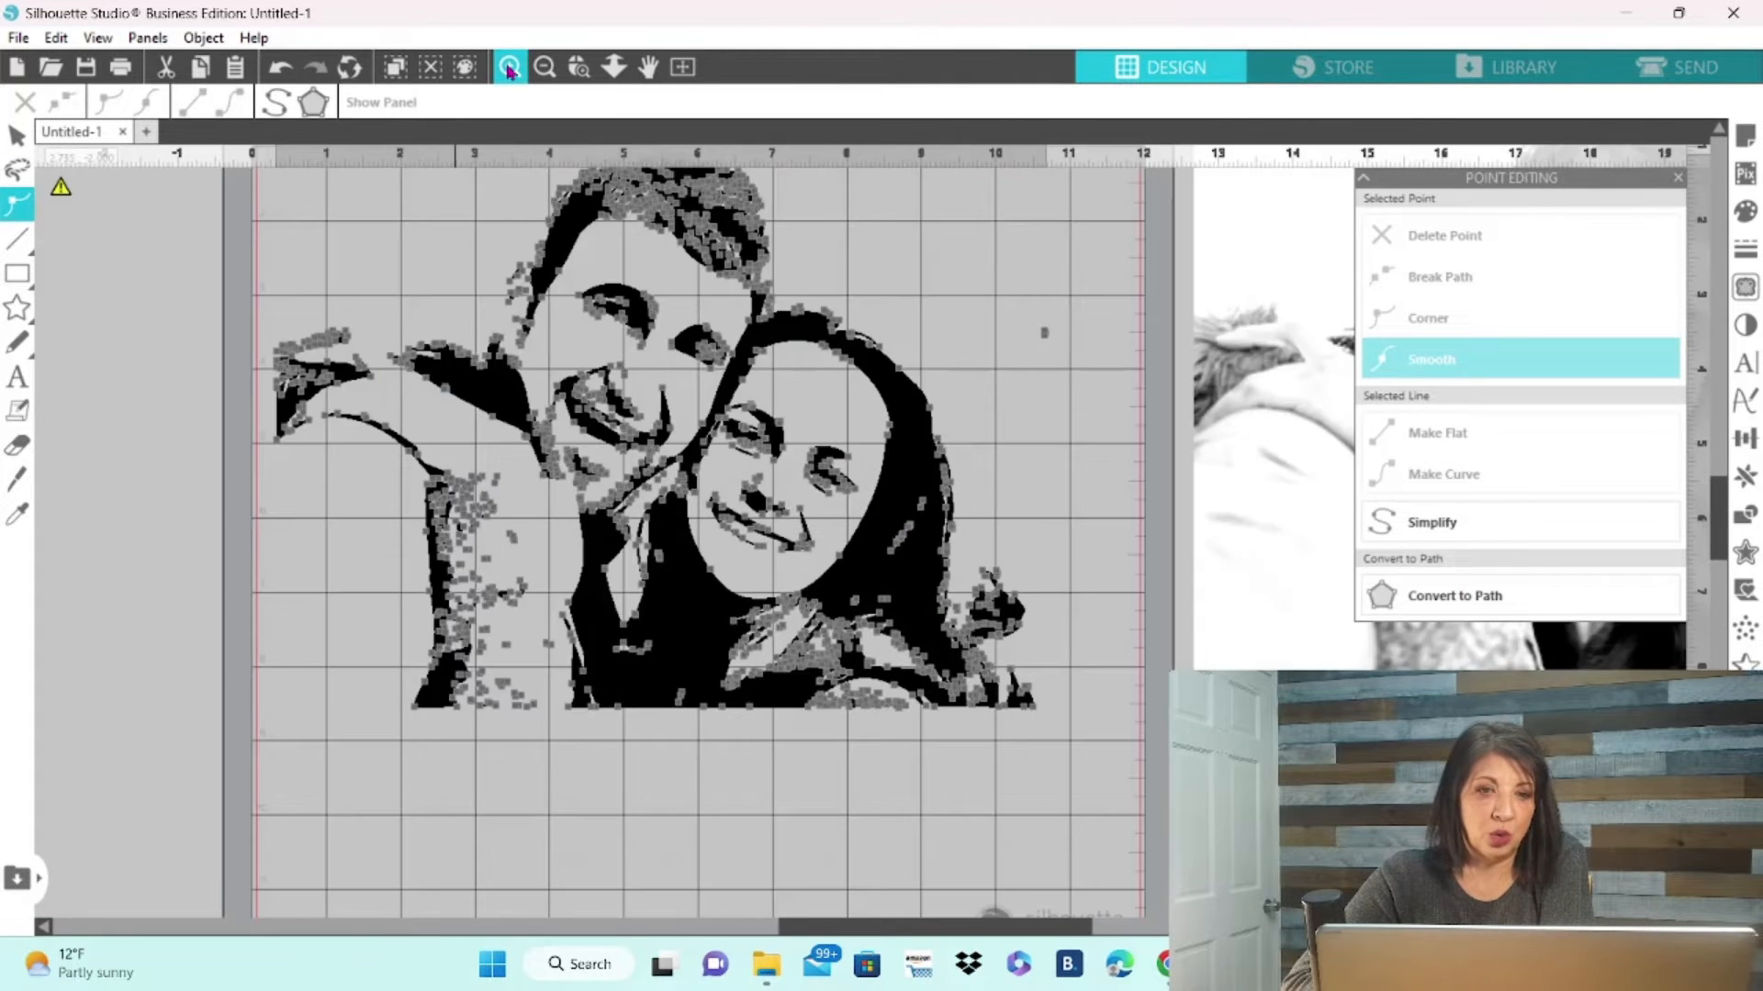
{"action": "left_click", "coordinate": [509, 67]}
{"action": "left_click", "coordinate": [509, 68]}
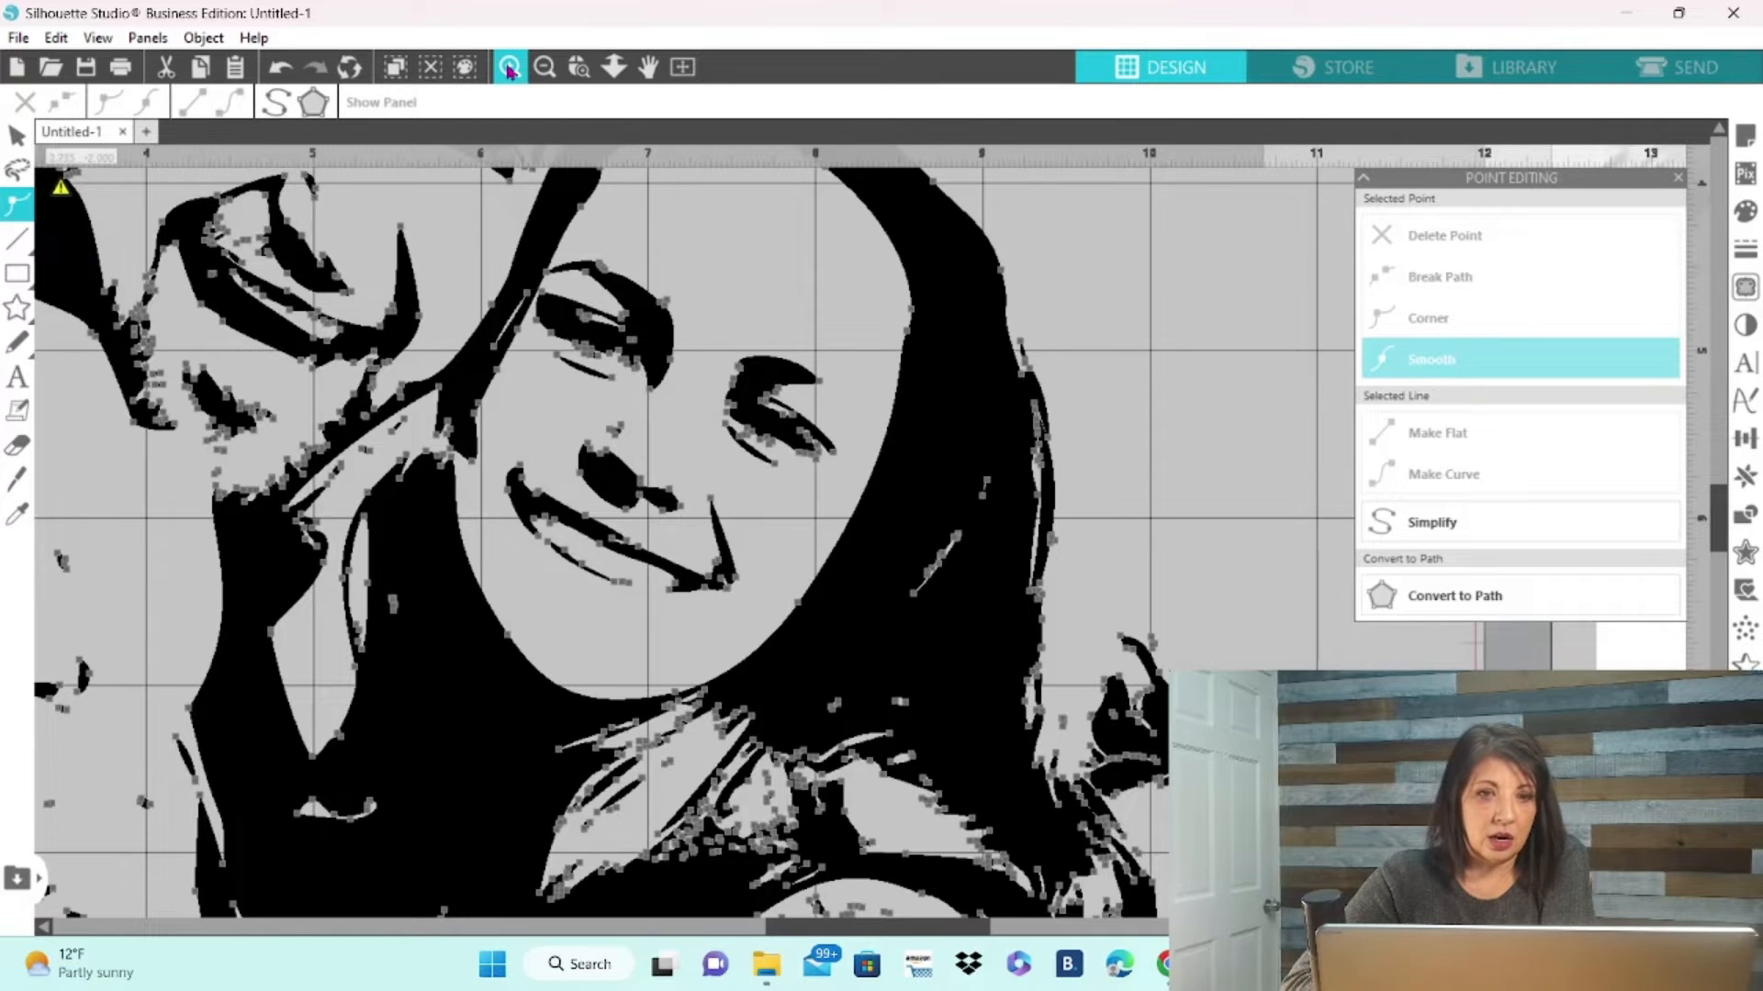
{"action": "left_click", "coordinate": [509, 67]}
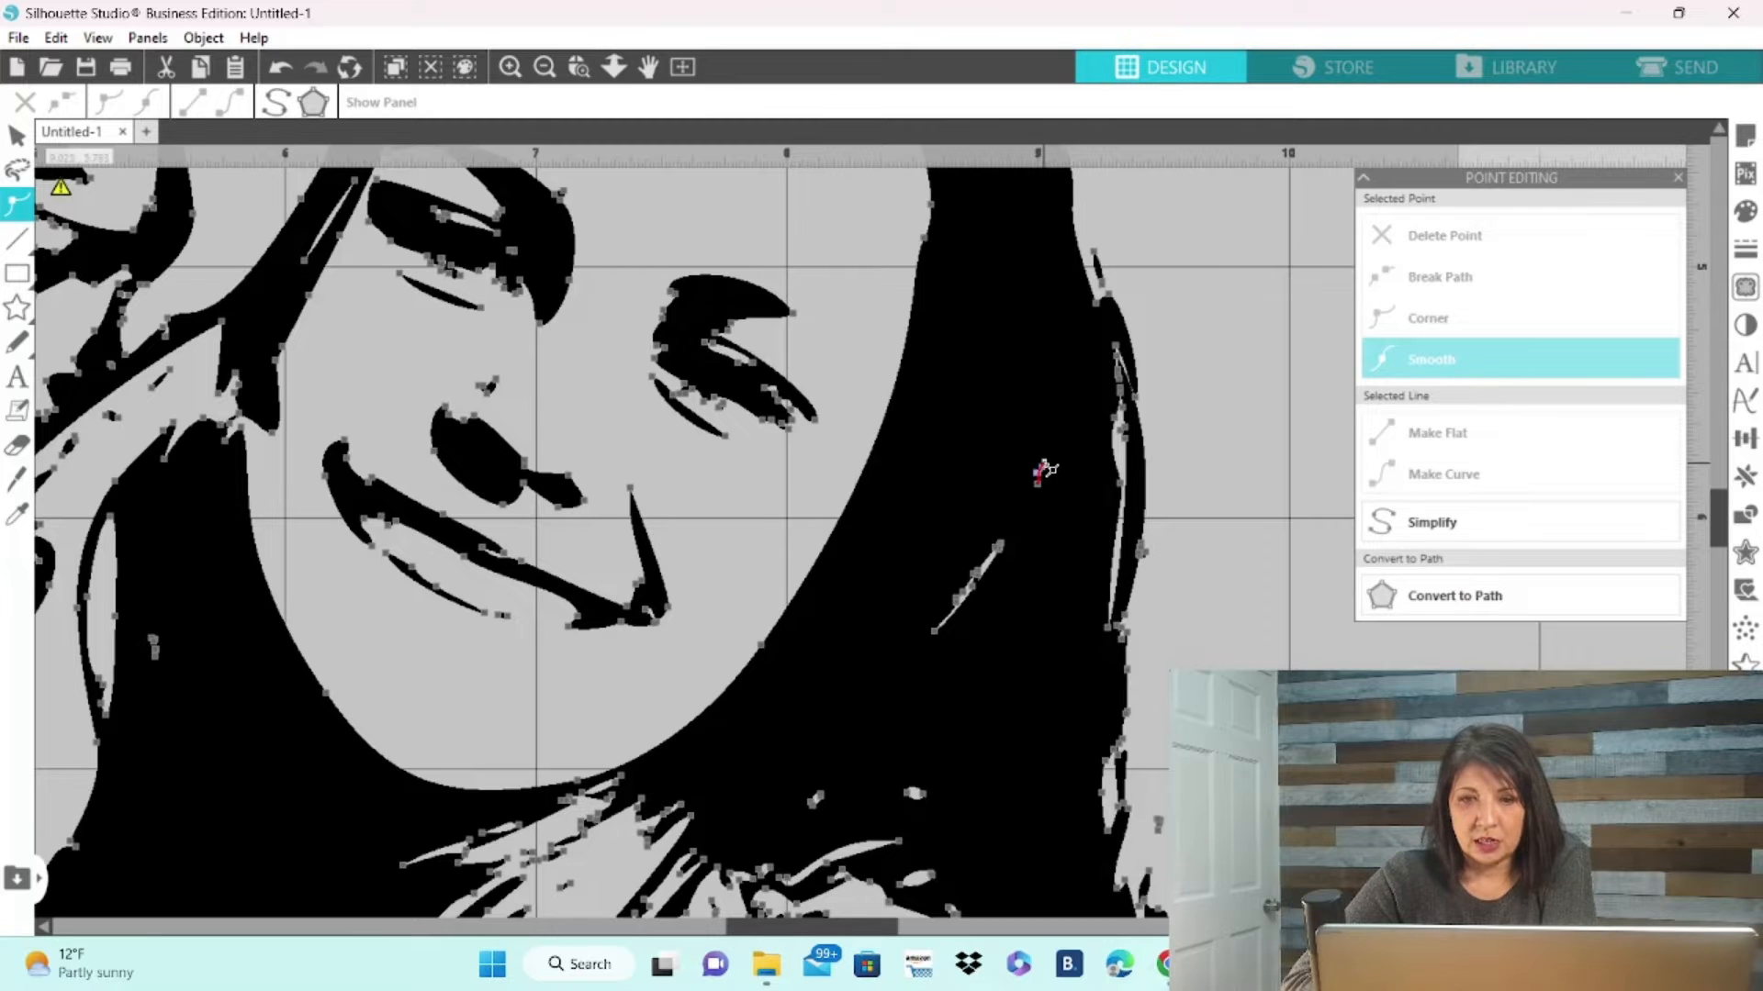
{"action": "left_click", "coordinate": [1043, 470]}
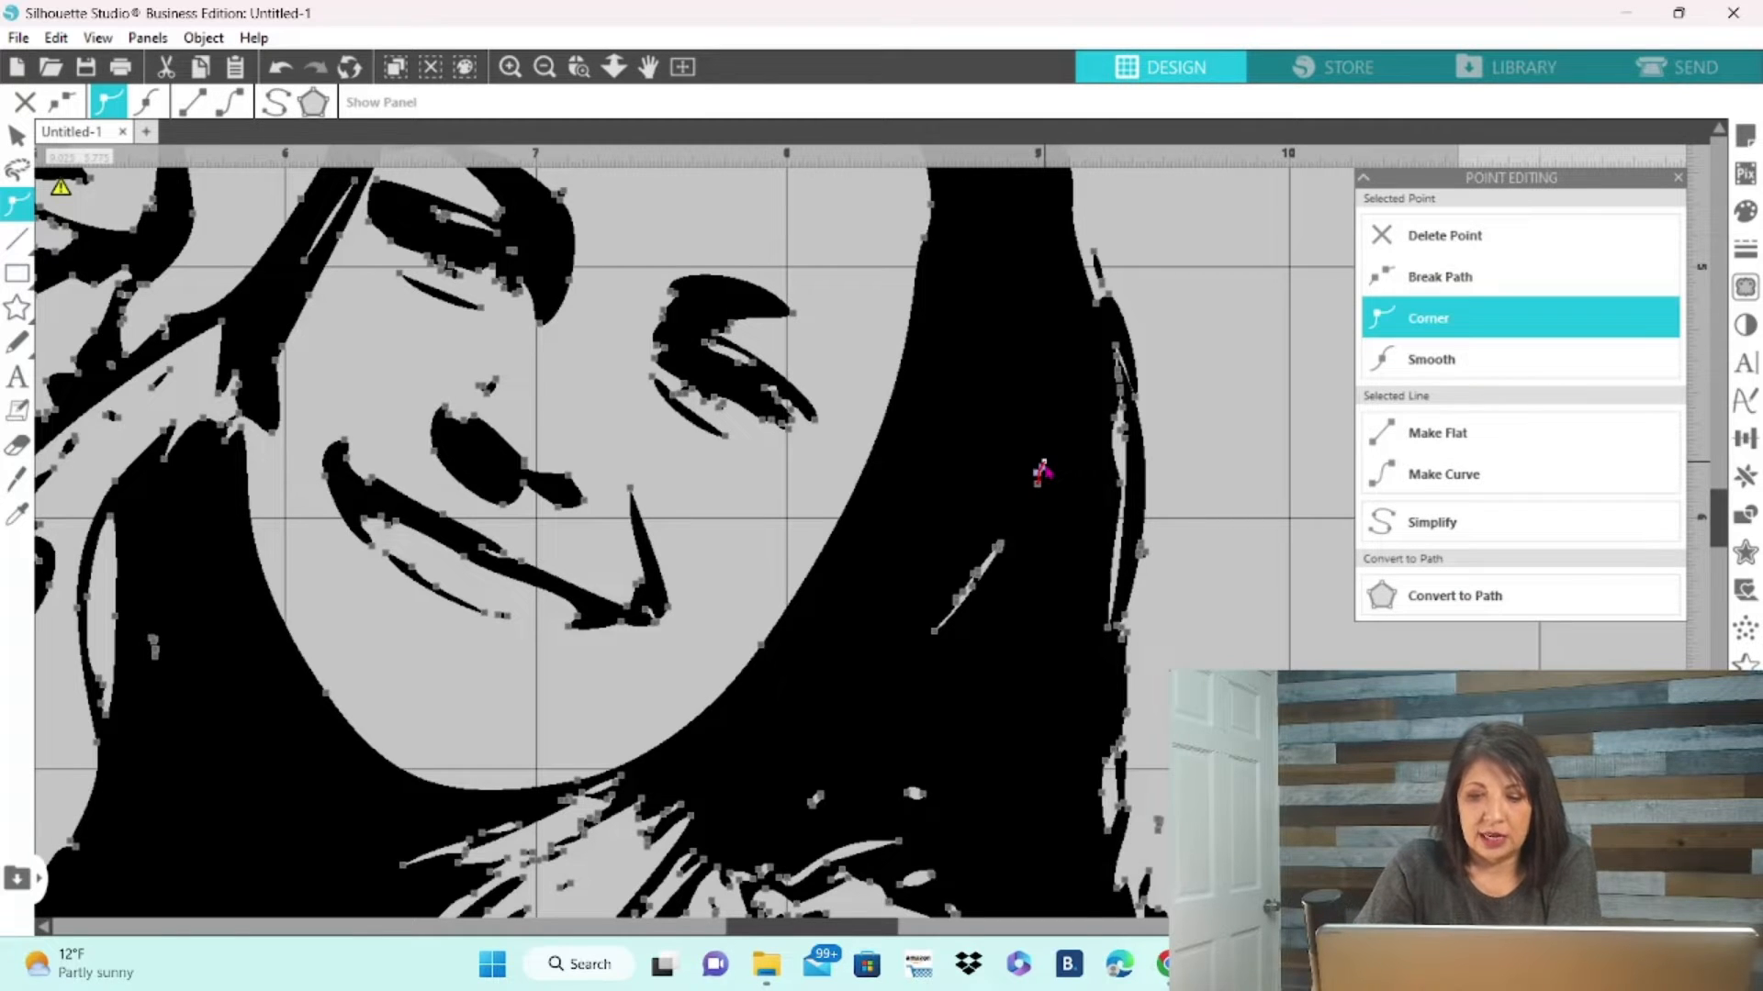
{"action": "left_click", "coordinate": [1048, 473]}
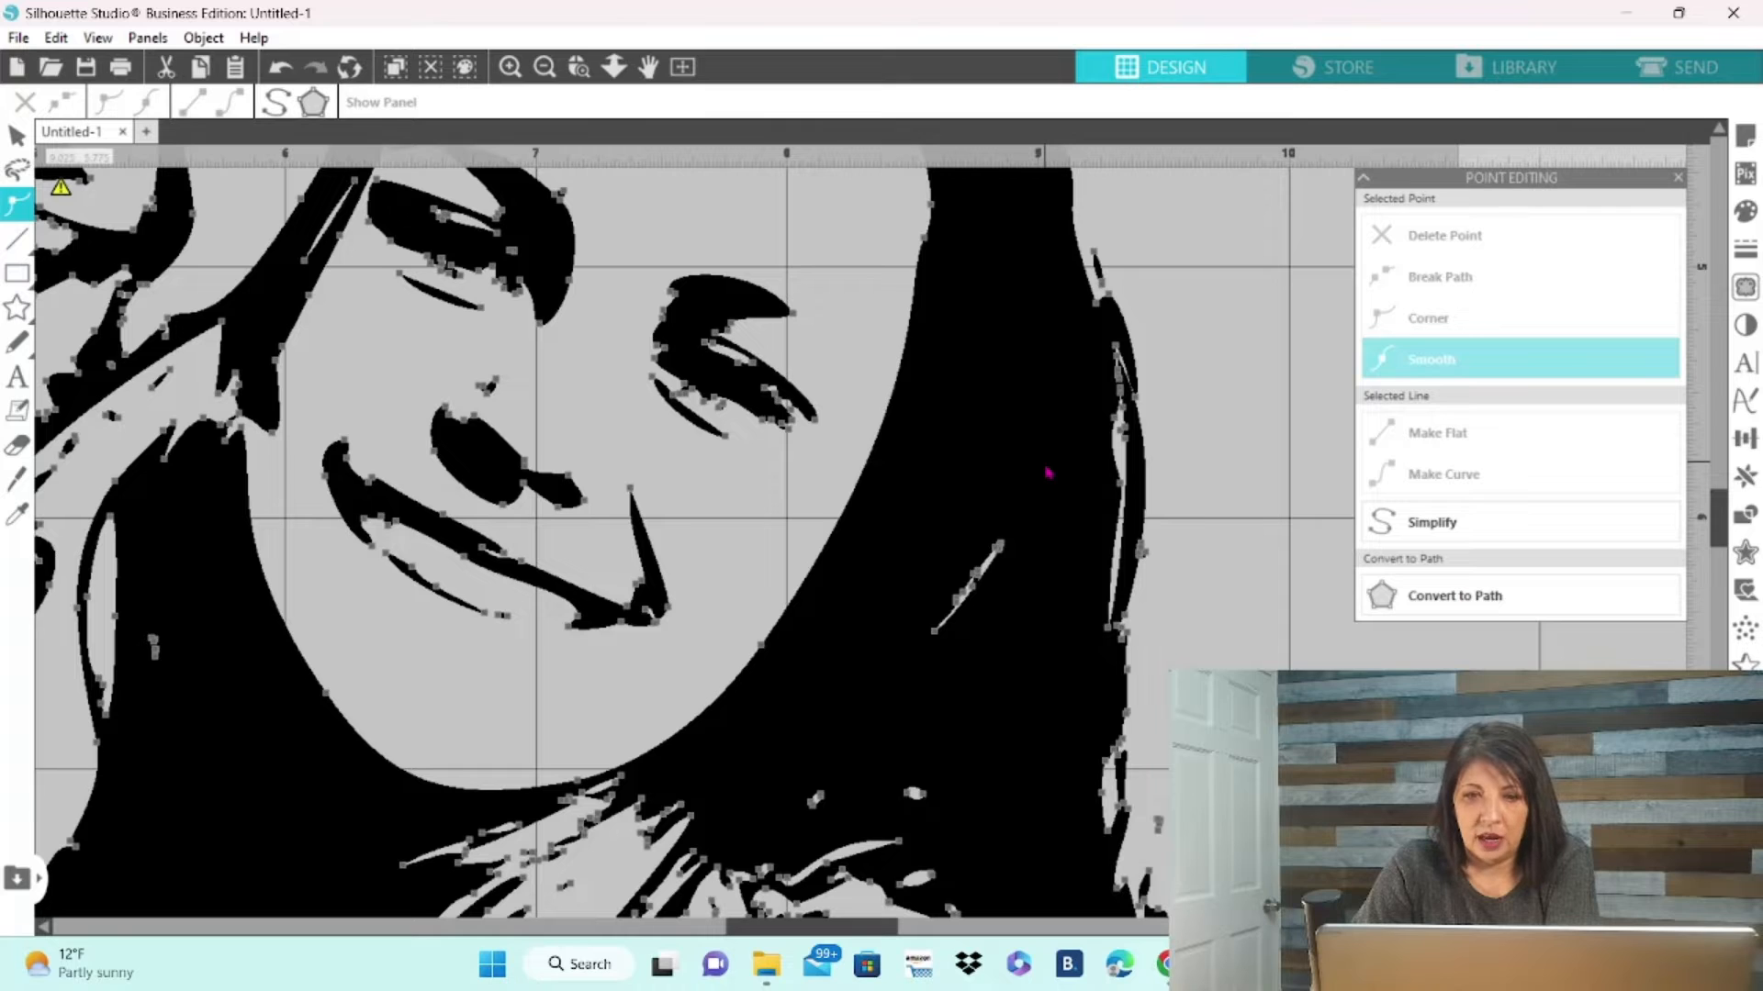
Delete the points of the diagonal sliver in the woman's hair and of the small specks just above her collar.
{"action": "left_click", "coordinate": [1002, 547]}
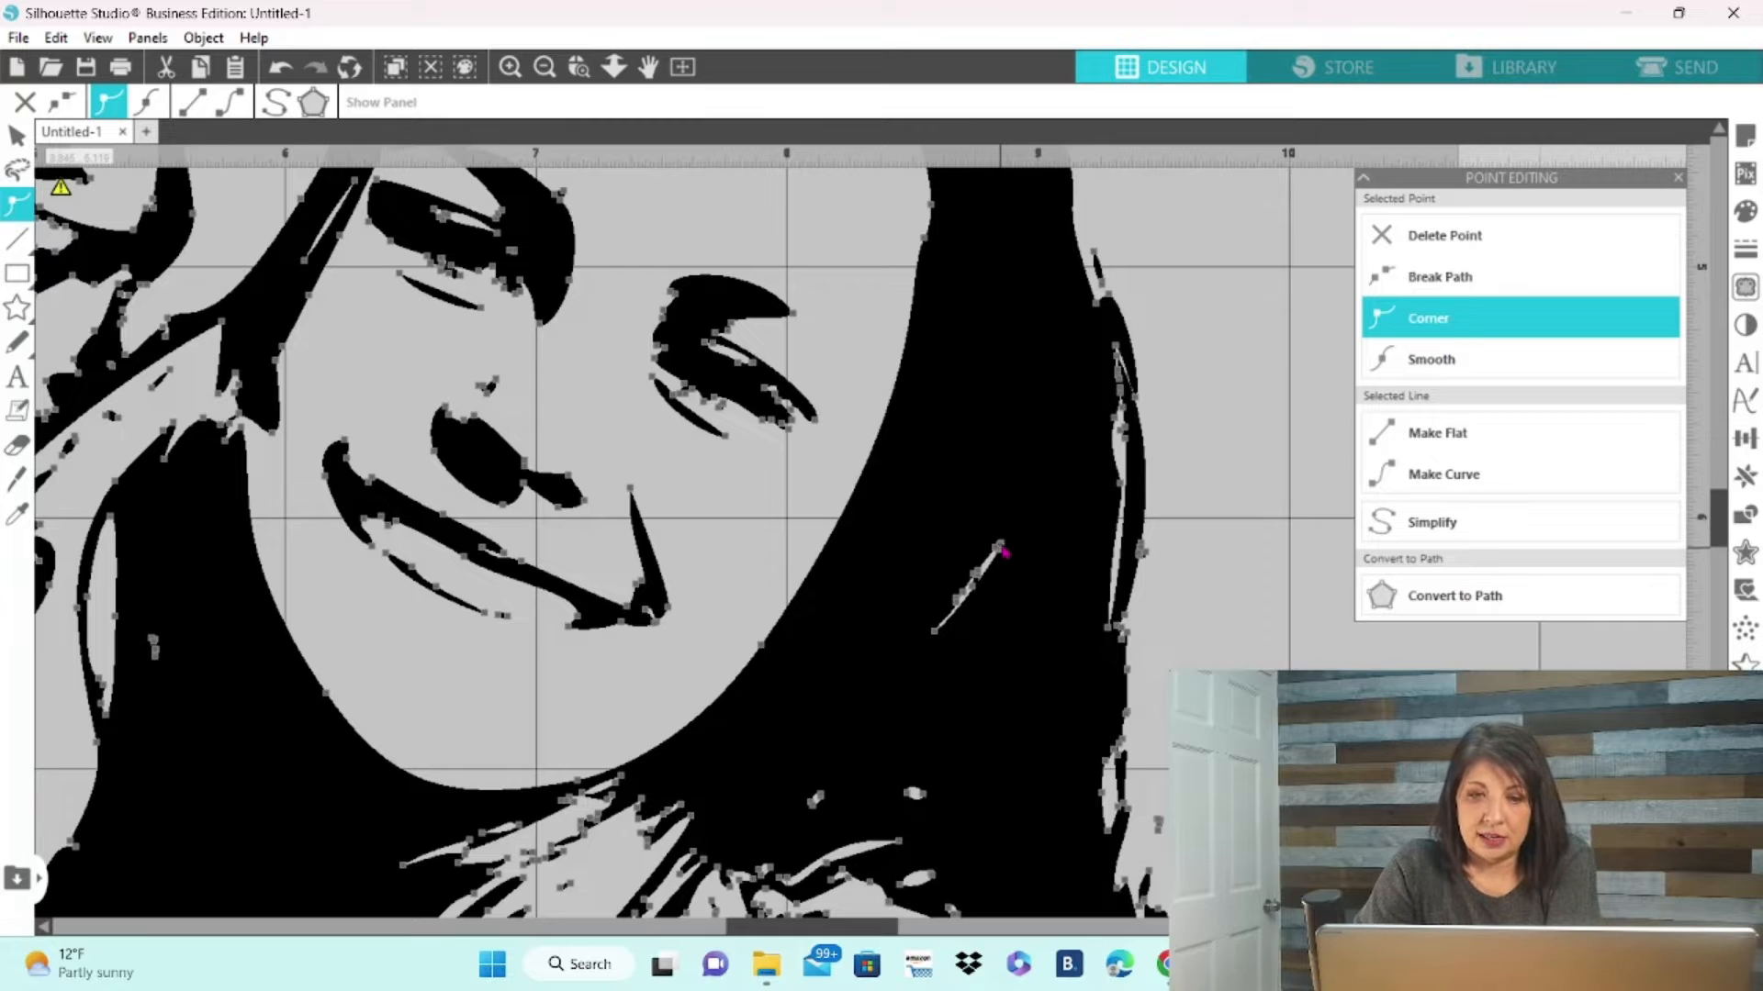
{"action": "left_click", "coordinate": [992, 551]}
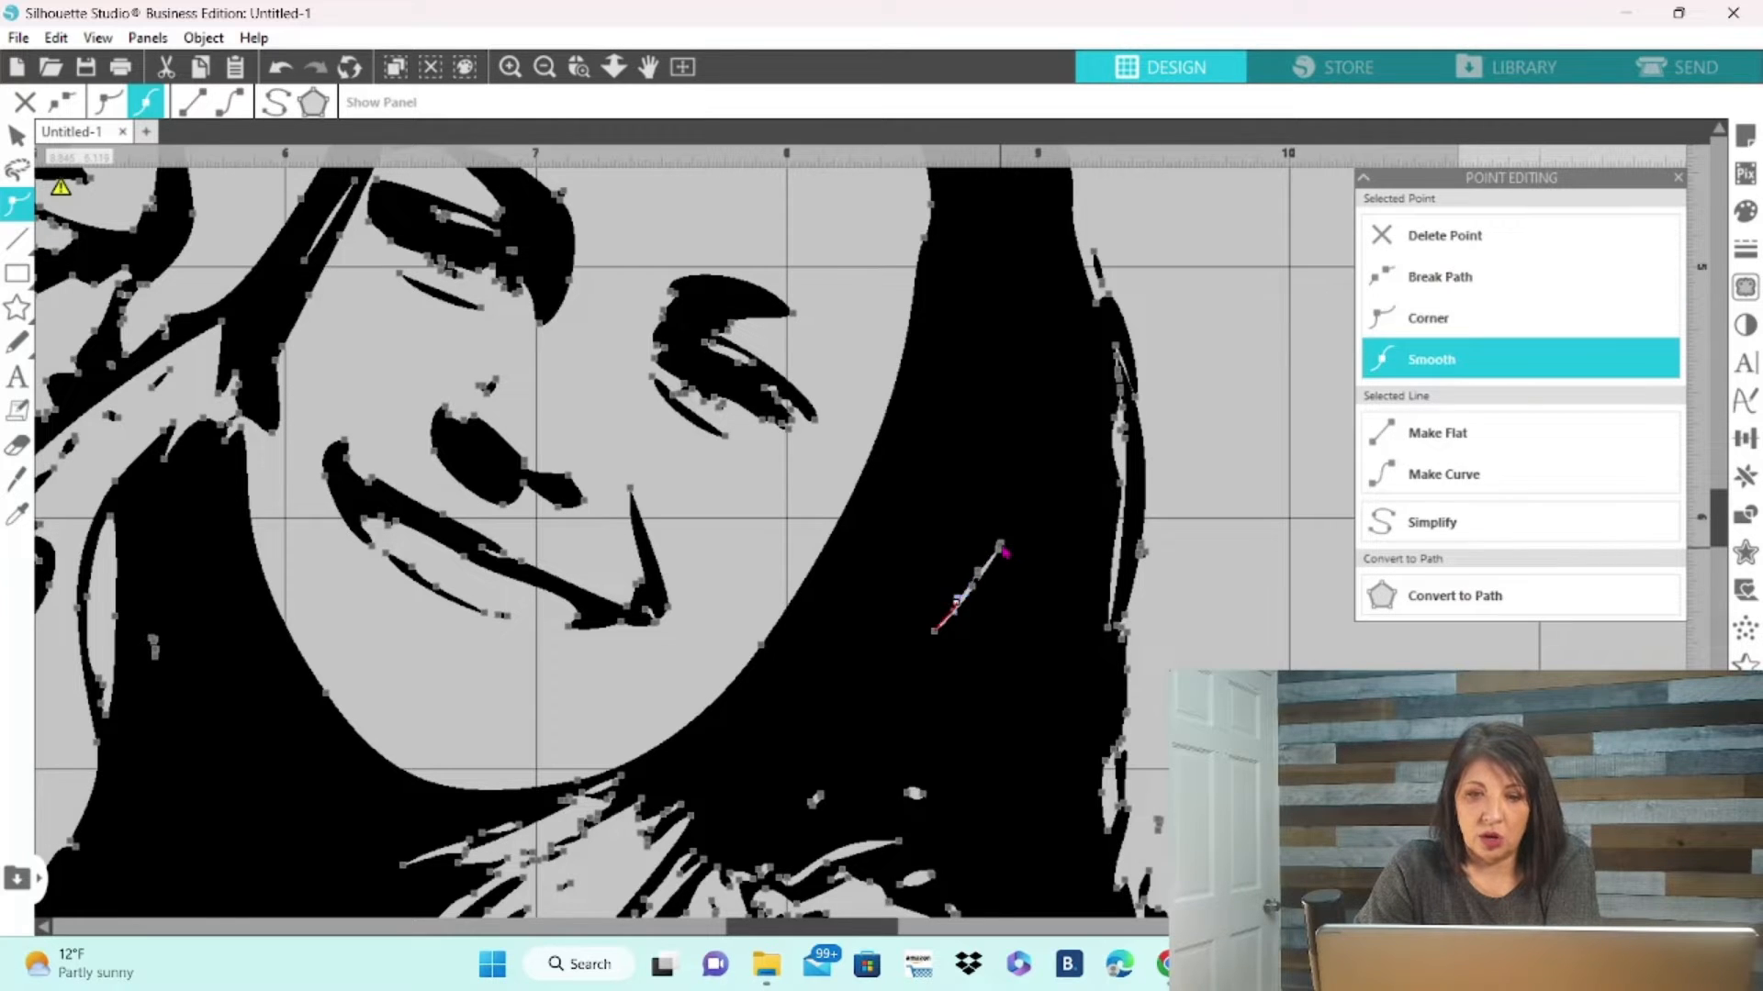
{"action": "left_click", "coordinate": [1003, 550]}
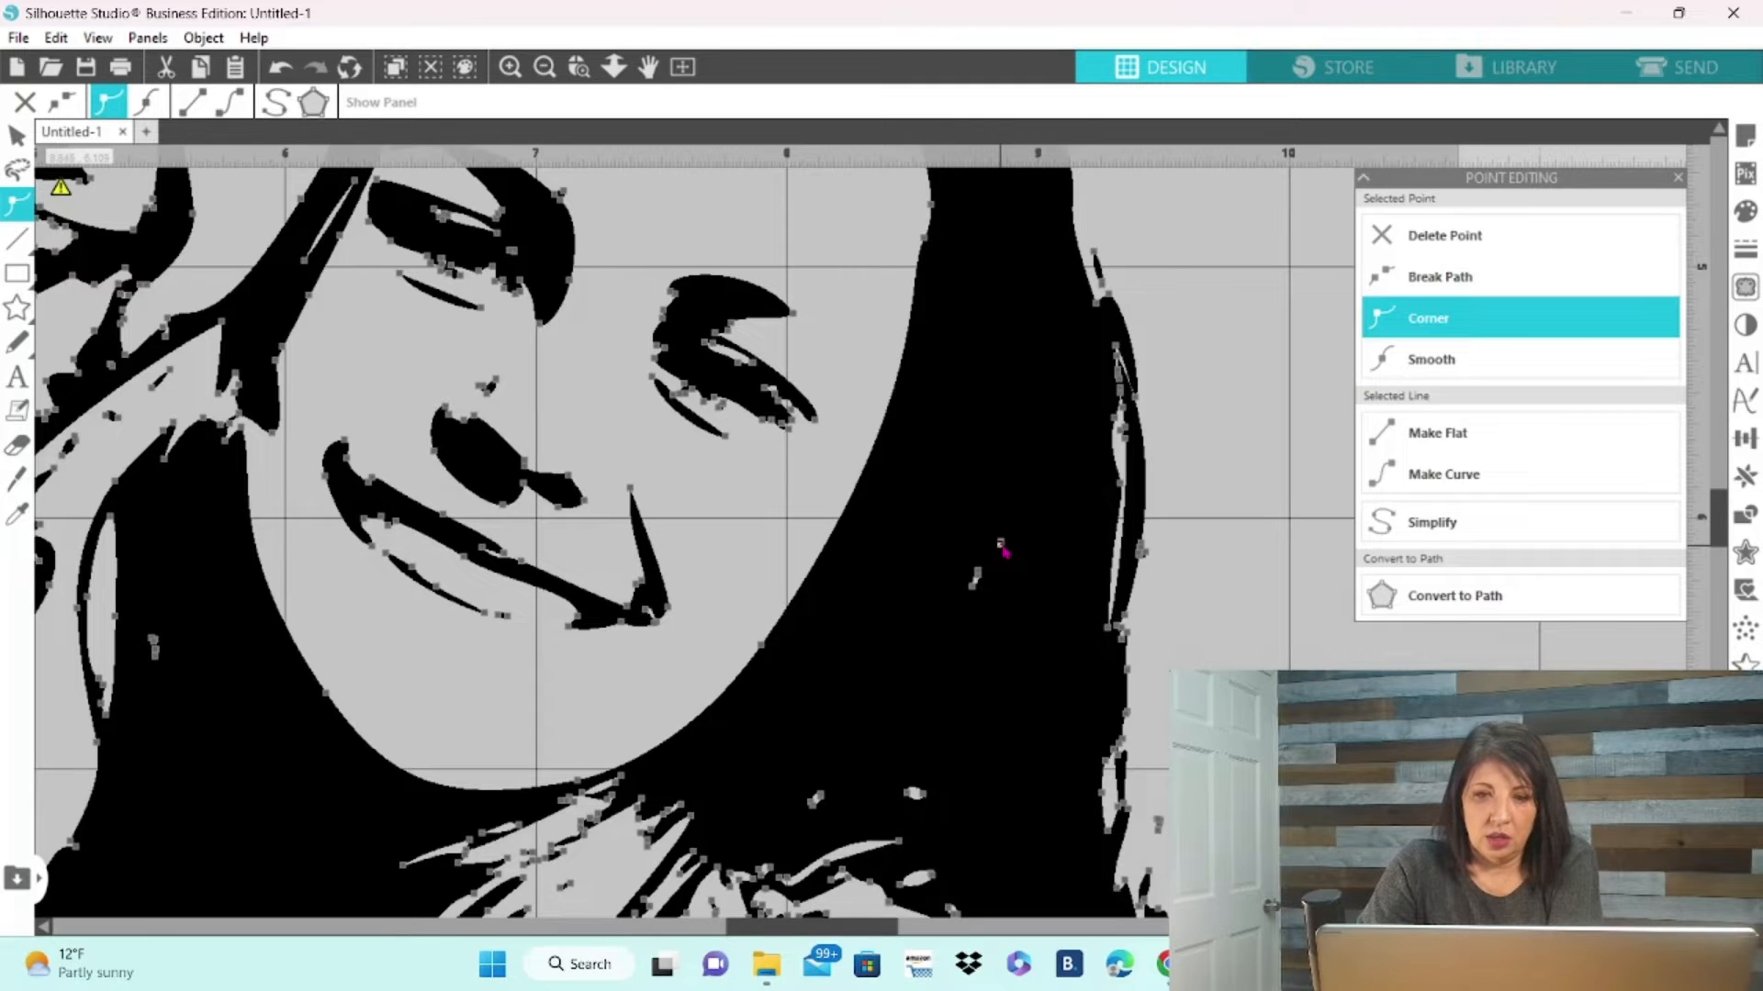
{"action": "left_click", "coordinate": [1003, 549]}
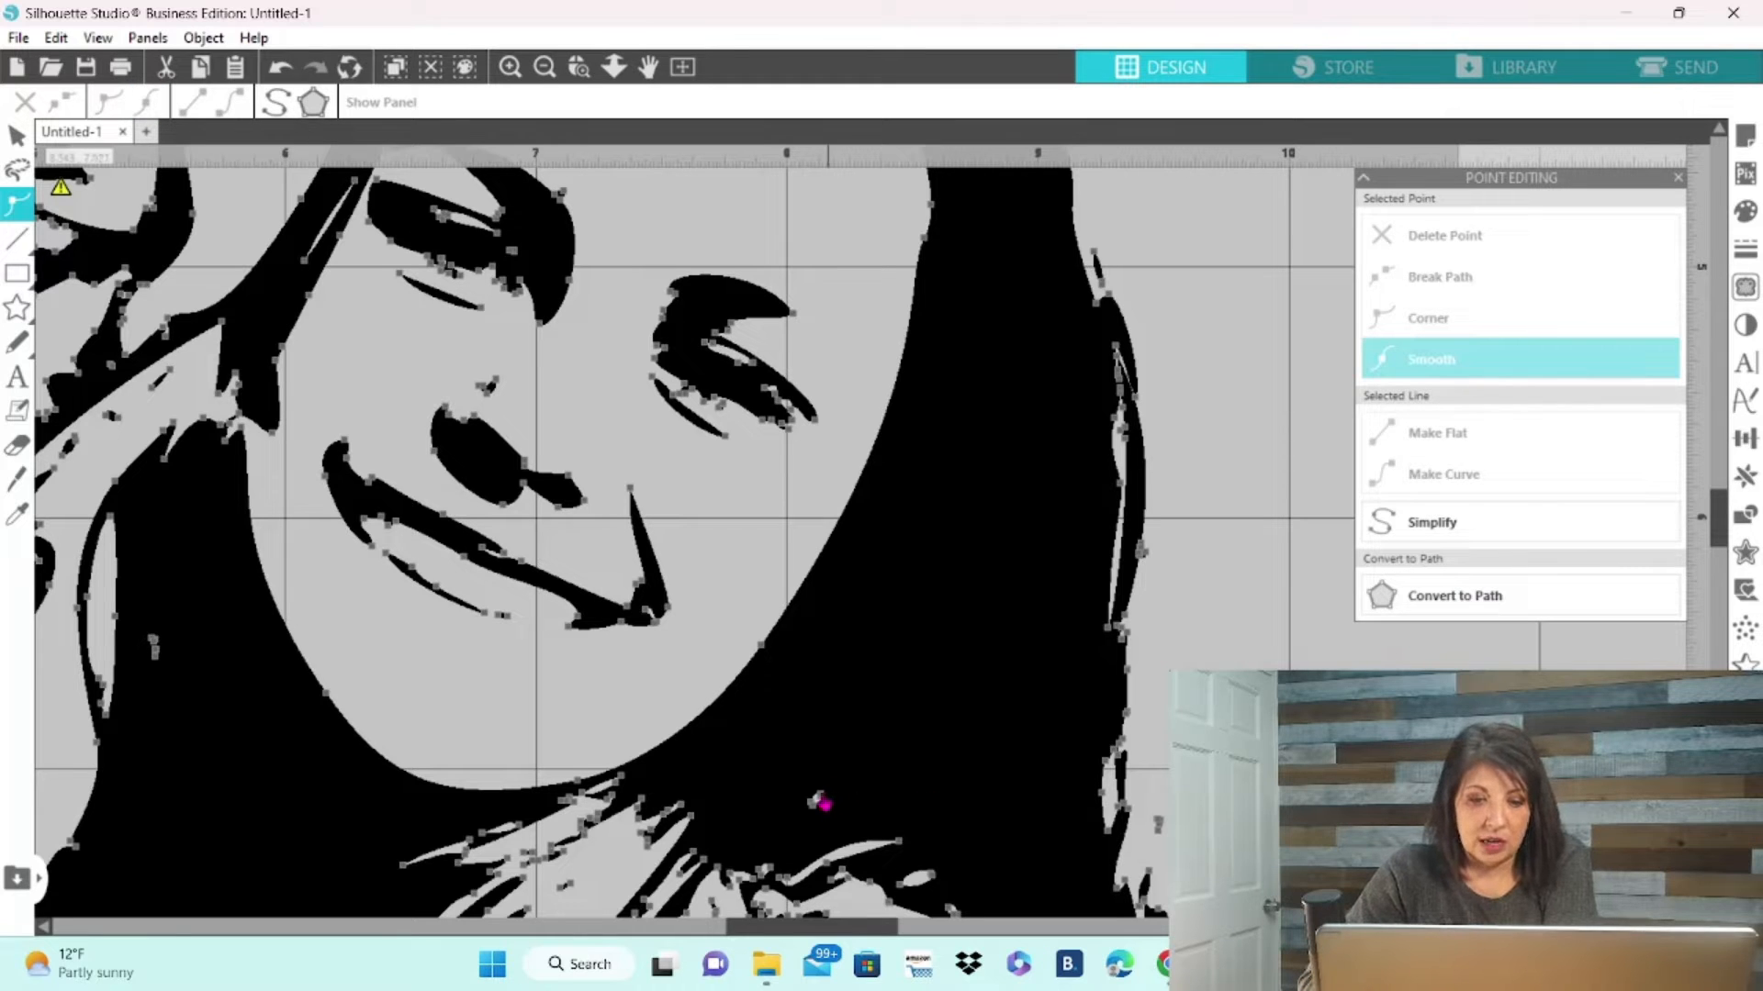
{"action": "left_click", "coordinate": [817, 799]}
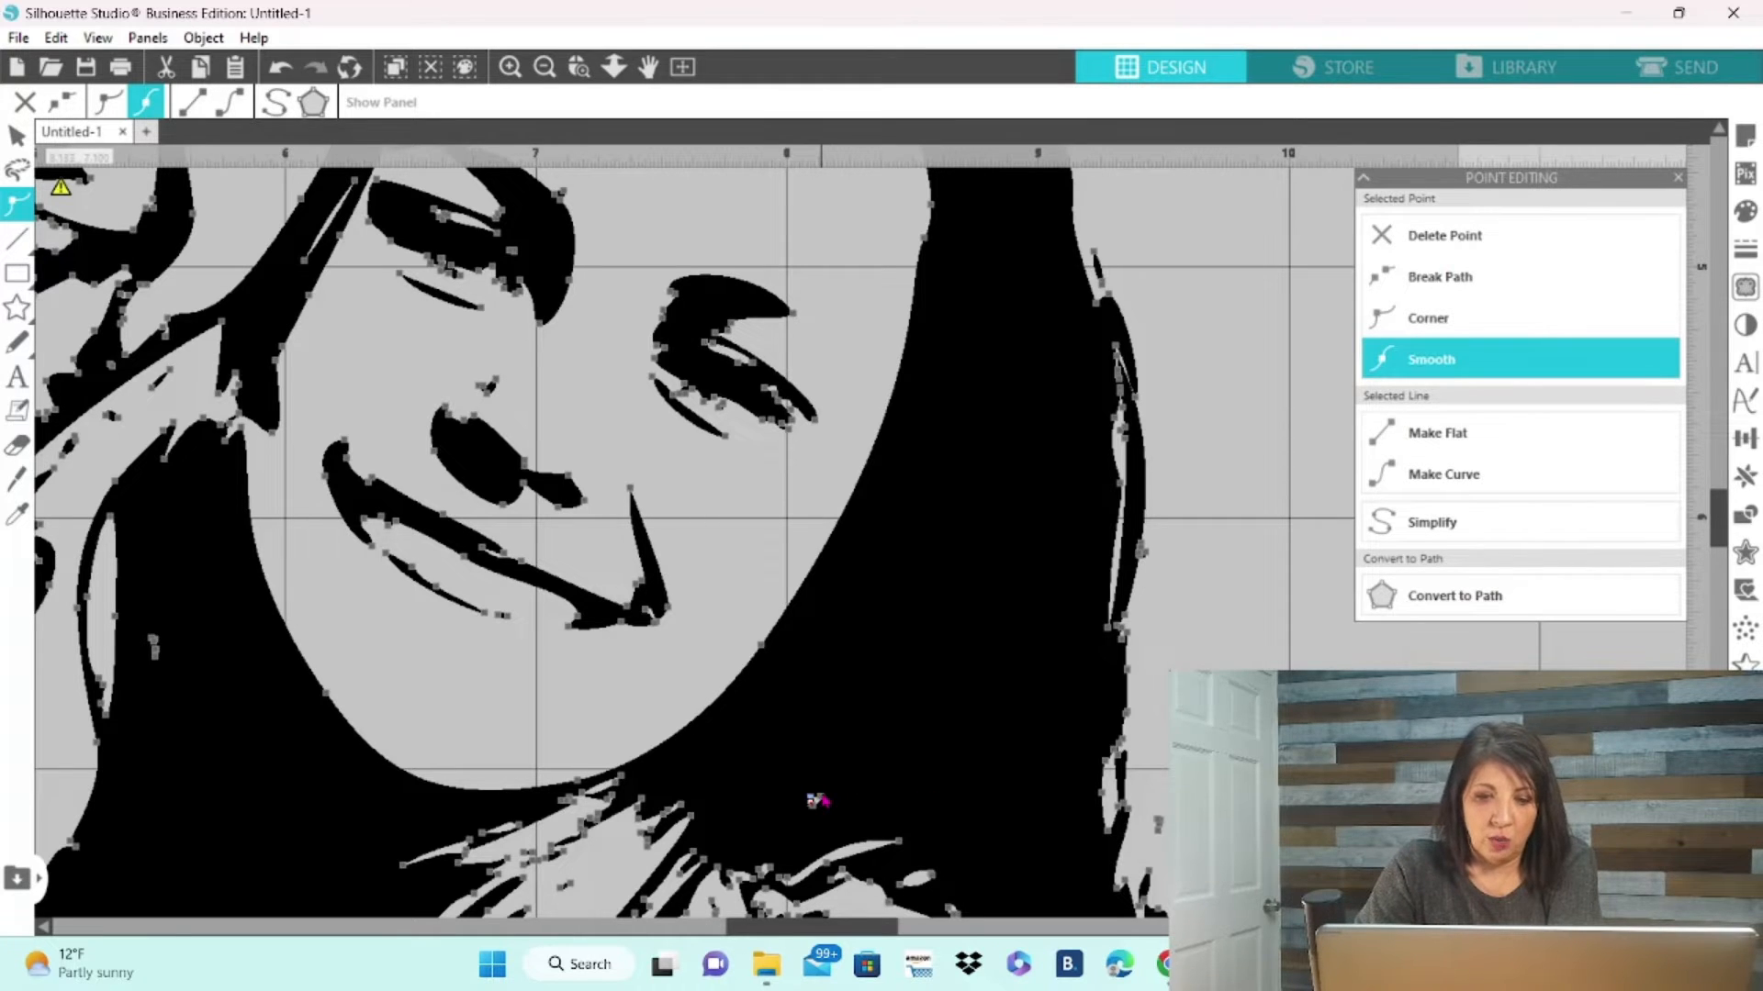
{"action": "left_click", "coordinate": [819, 801]}
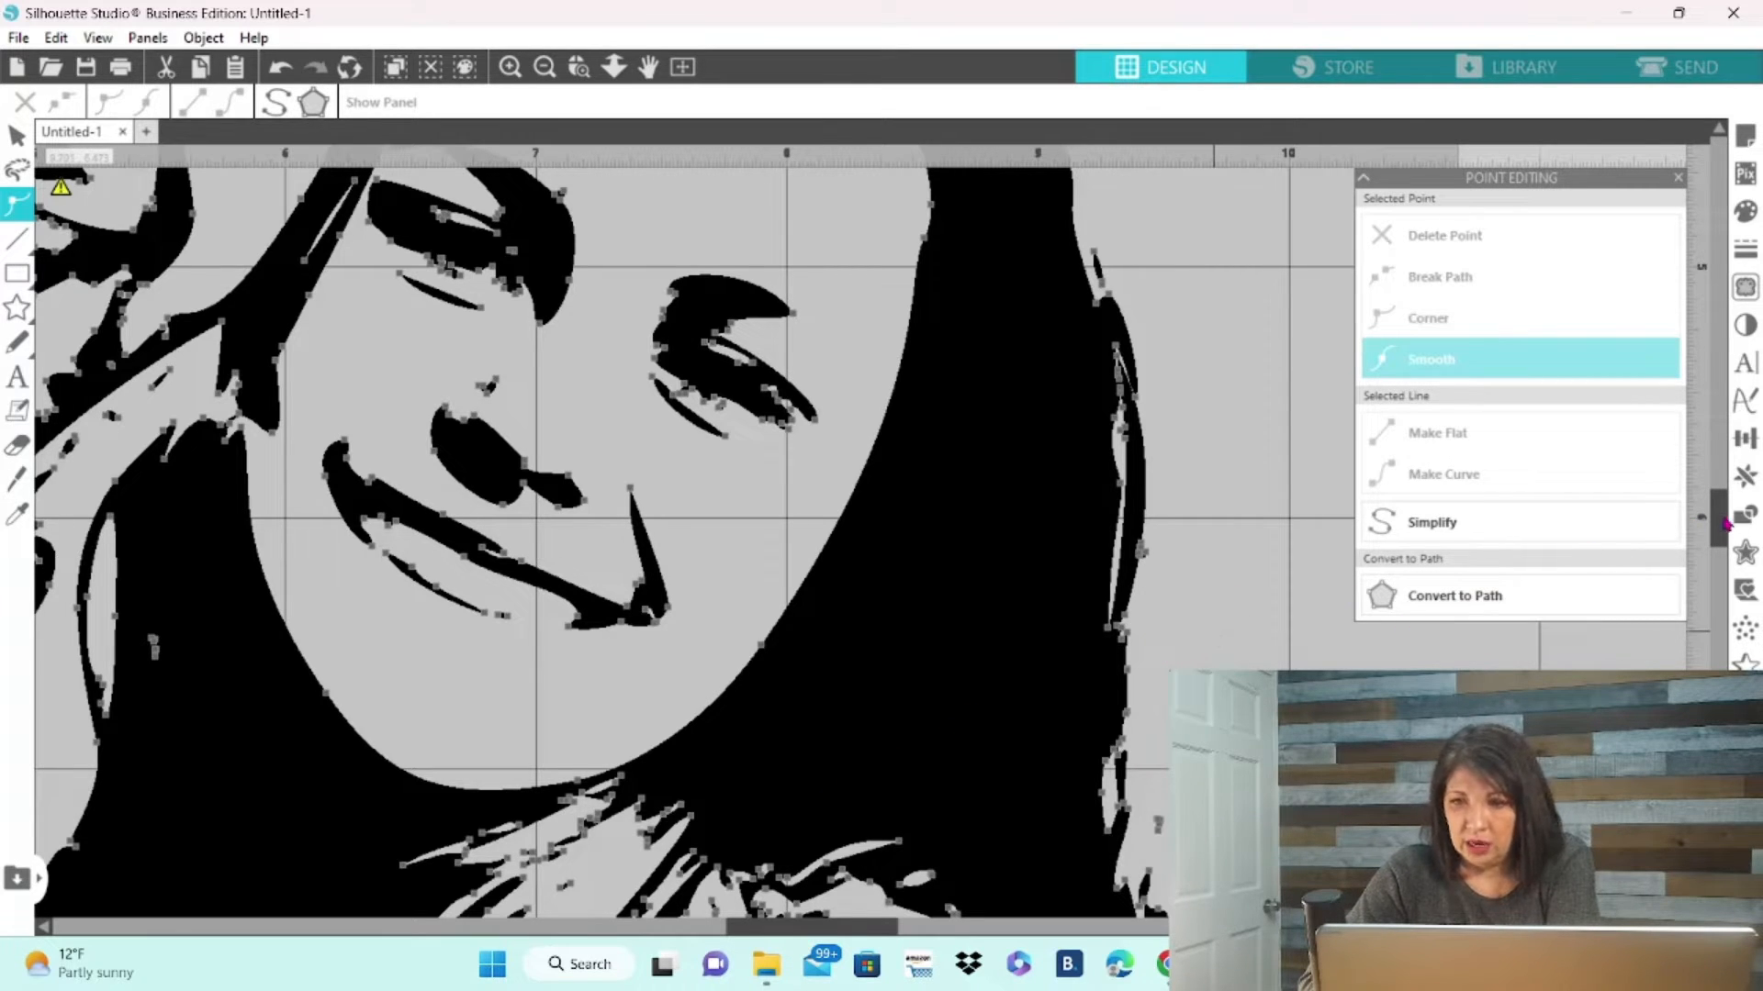
Delete the tiny specks between the man's hair and the woman's head and below the man's eye, and finish point editing.
{"action": "left_click_drag", "start_coordinate": [1717, 535], "coordinate": [1699, 449]}
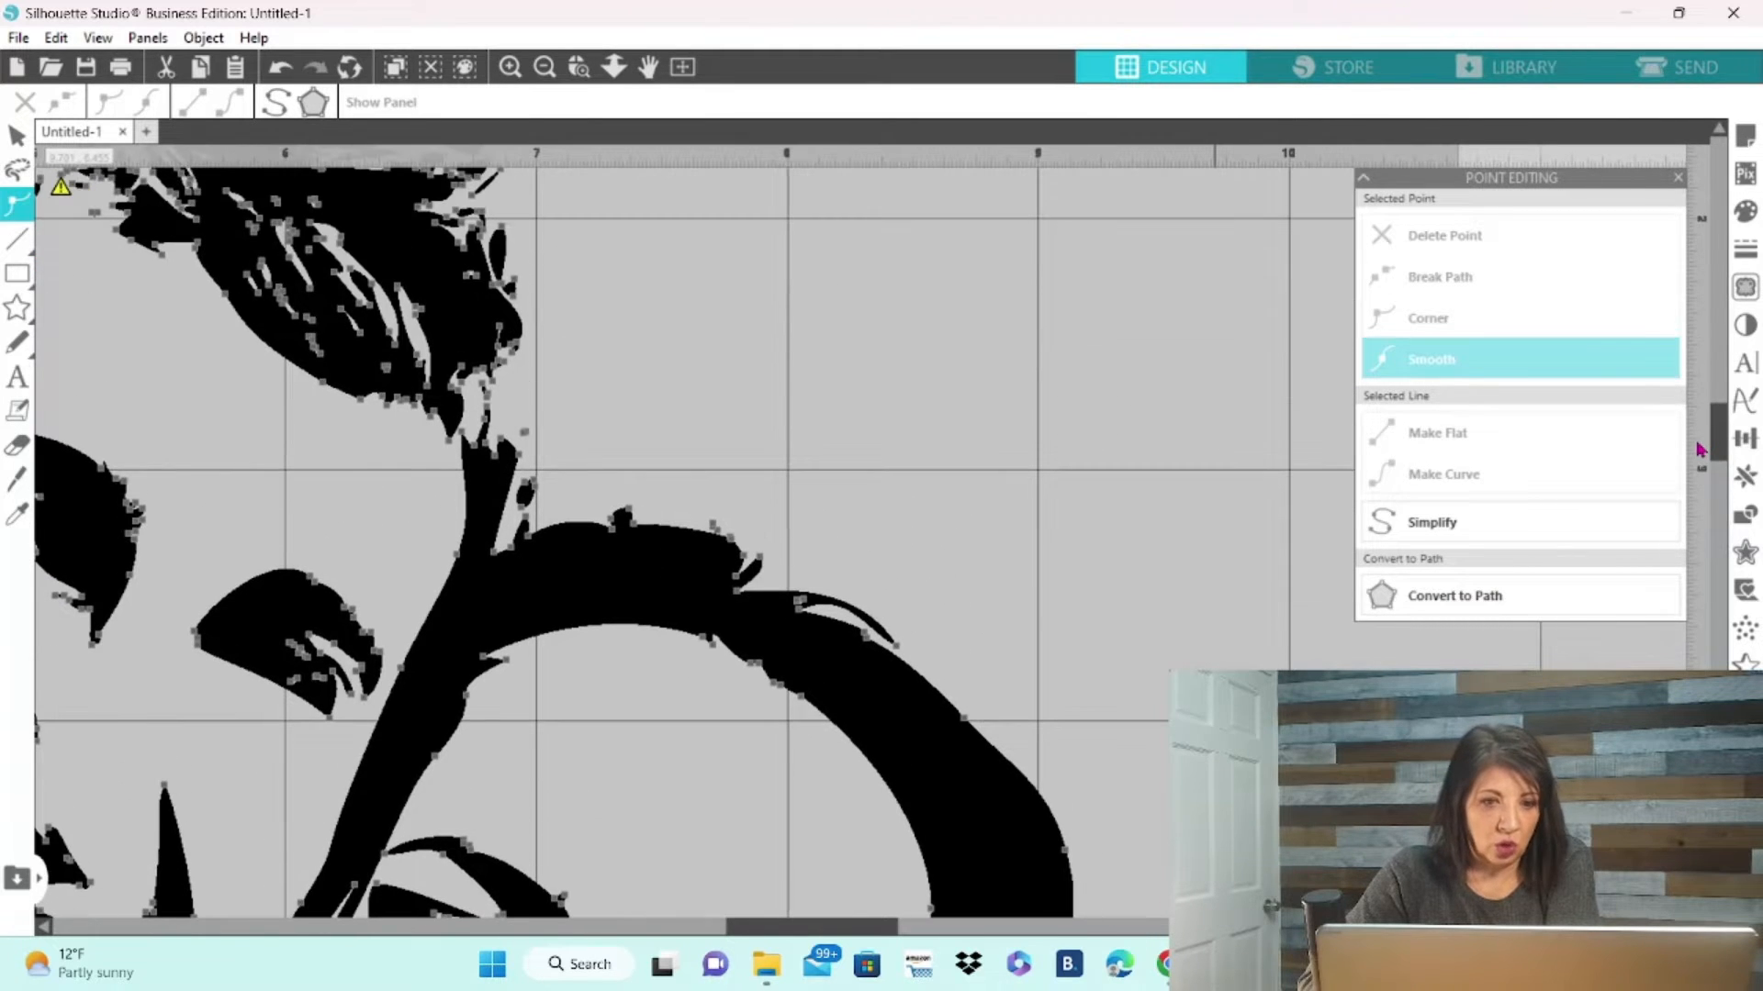
{"action": "left_click", "coordinate": [526, 434]}
{"action": "left_click", "coordinate": [527, 439]}
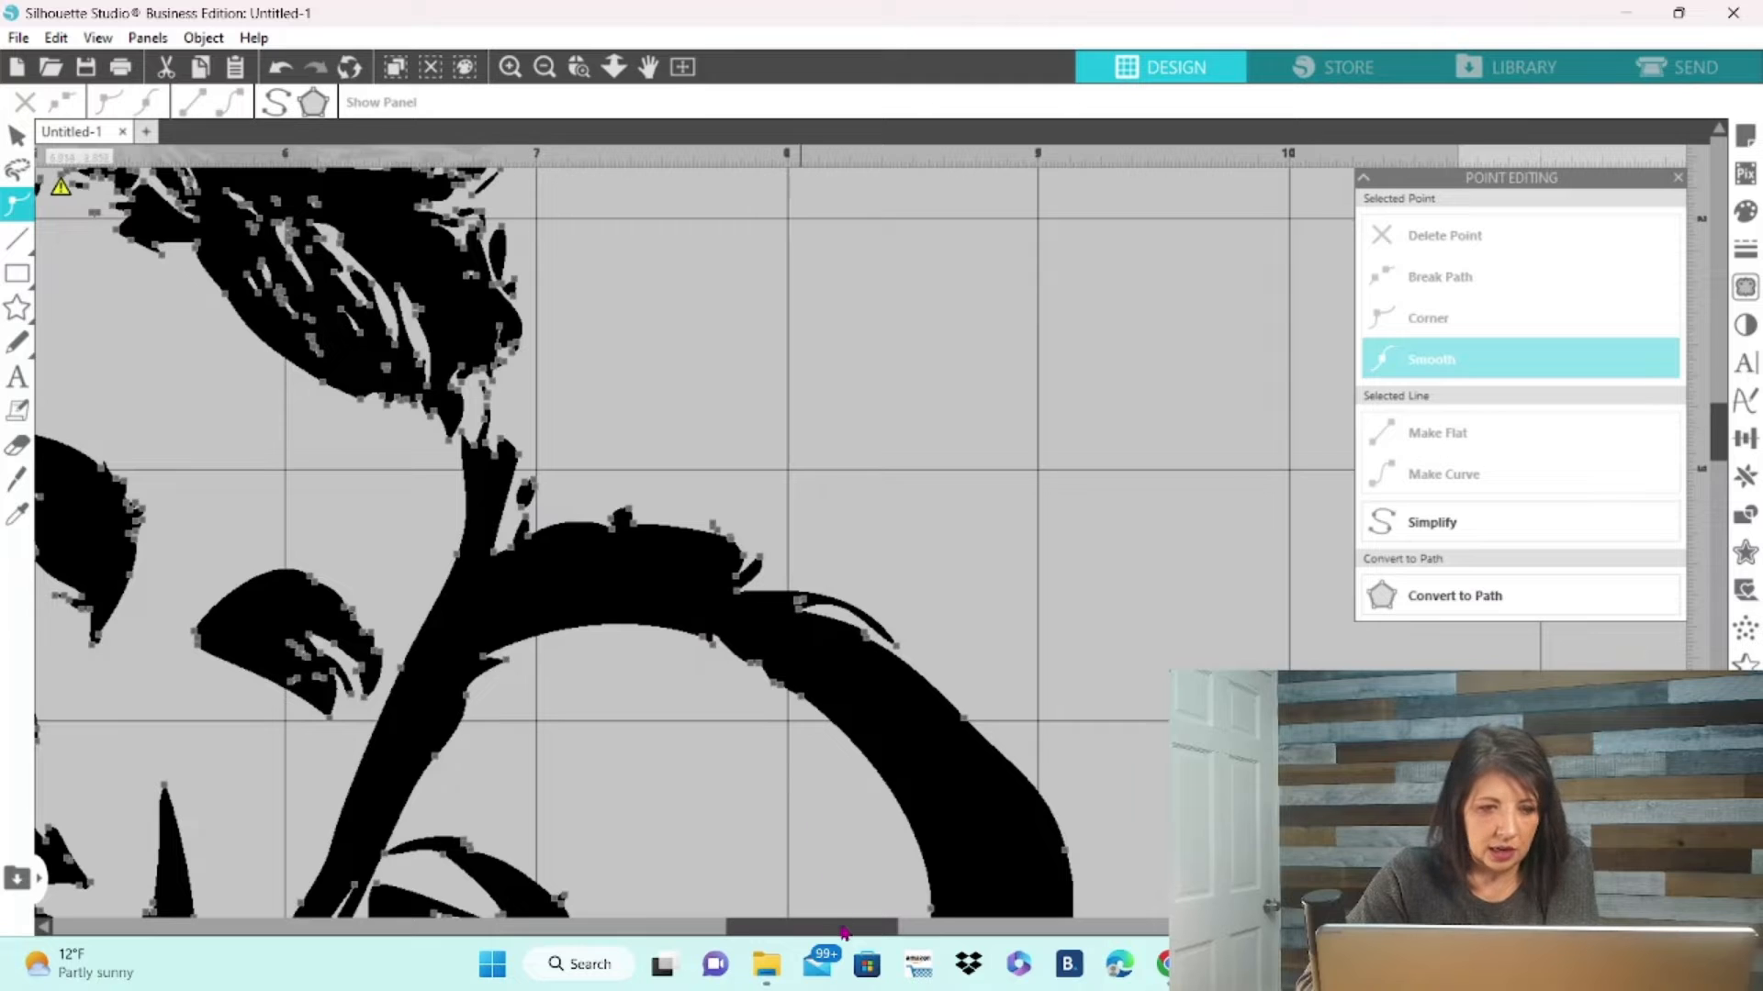
{"action": "left_click_drag", "start_coordinate": [845, 933], "coordinate": [710, 932]}
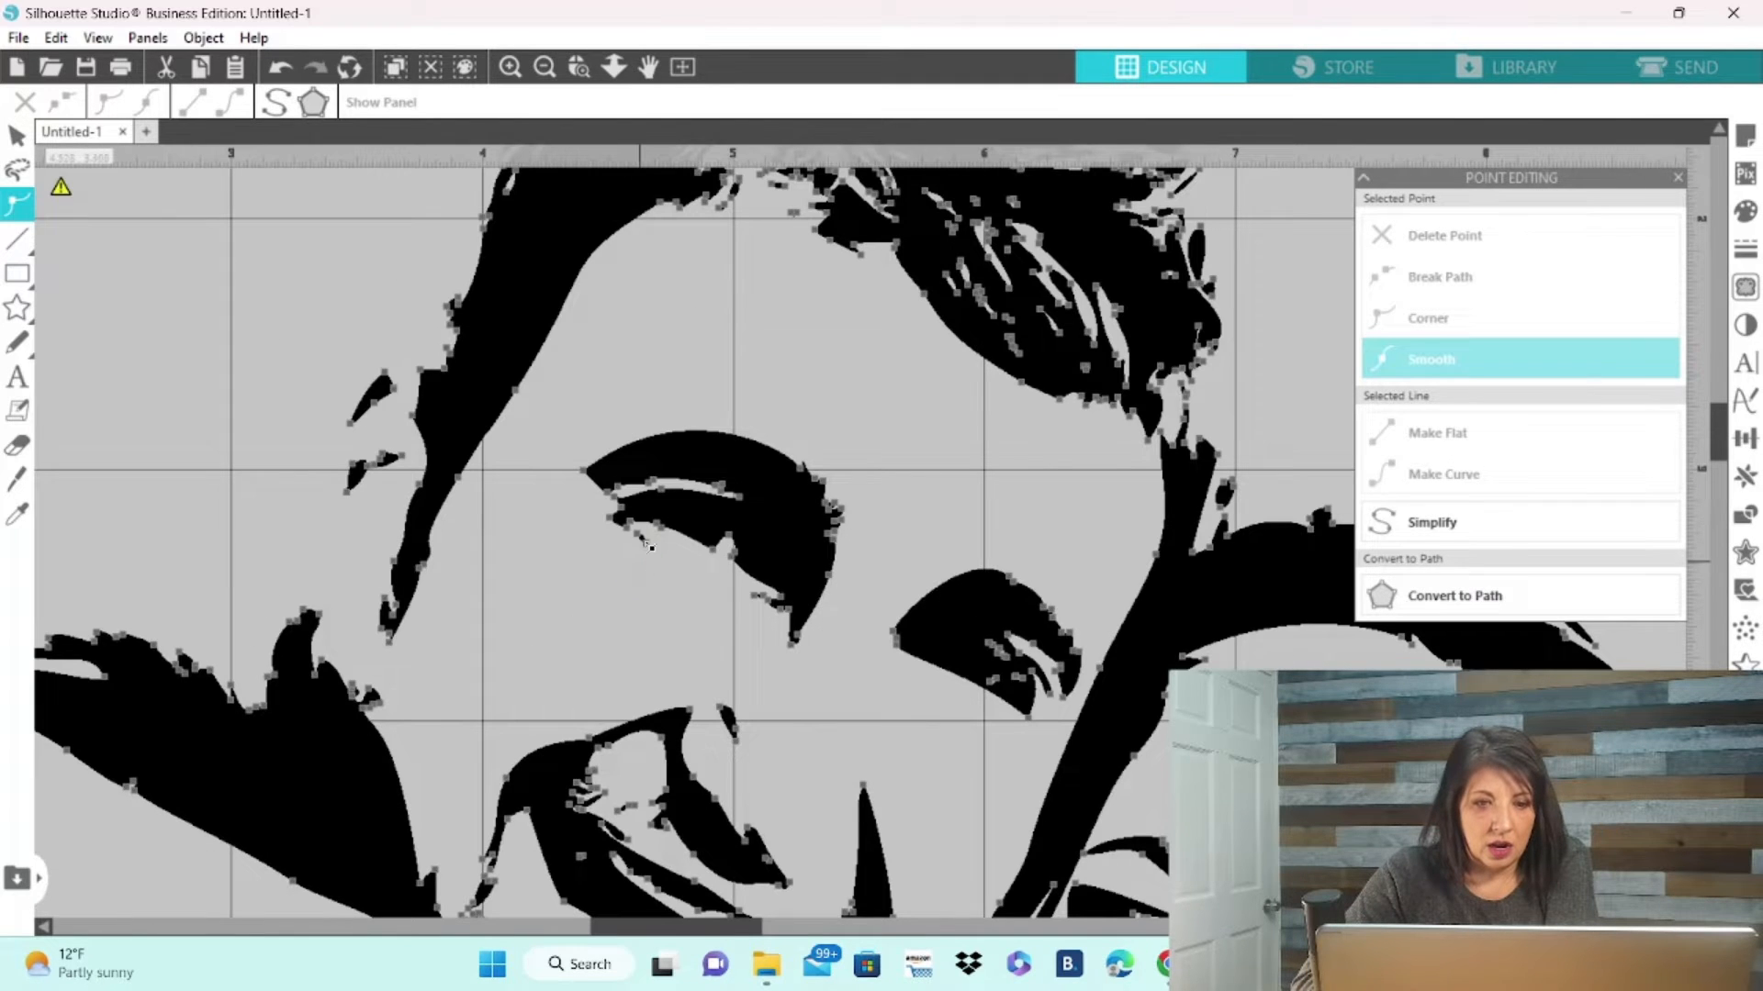
{"action": "left_click", "coordinate": [644, 541]}
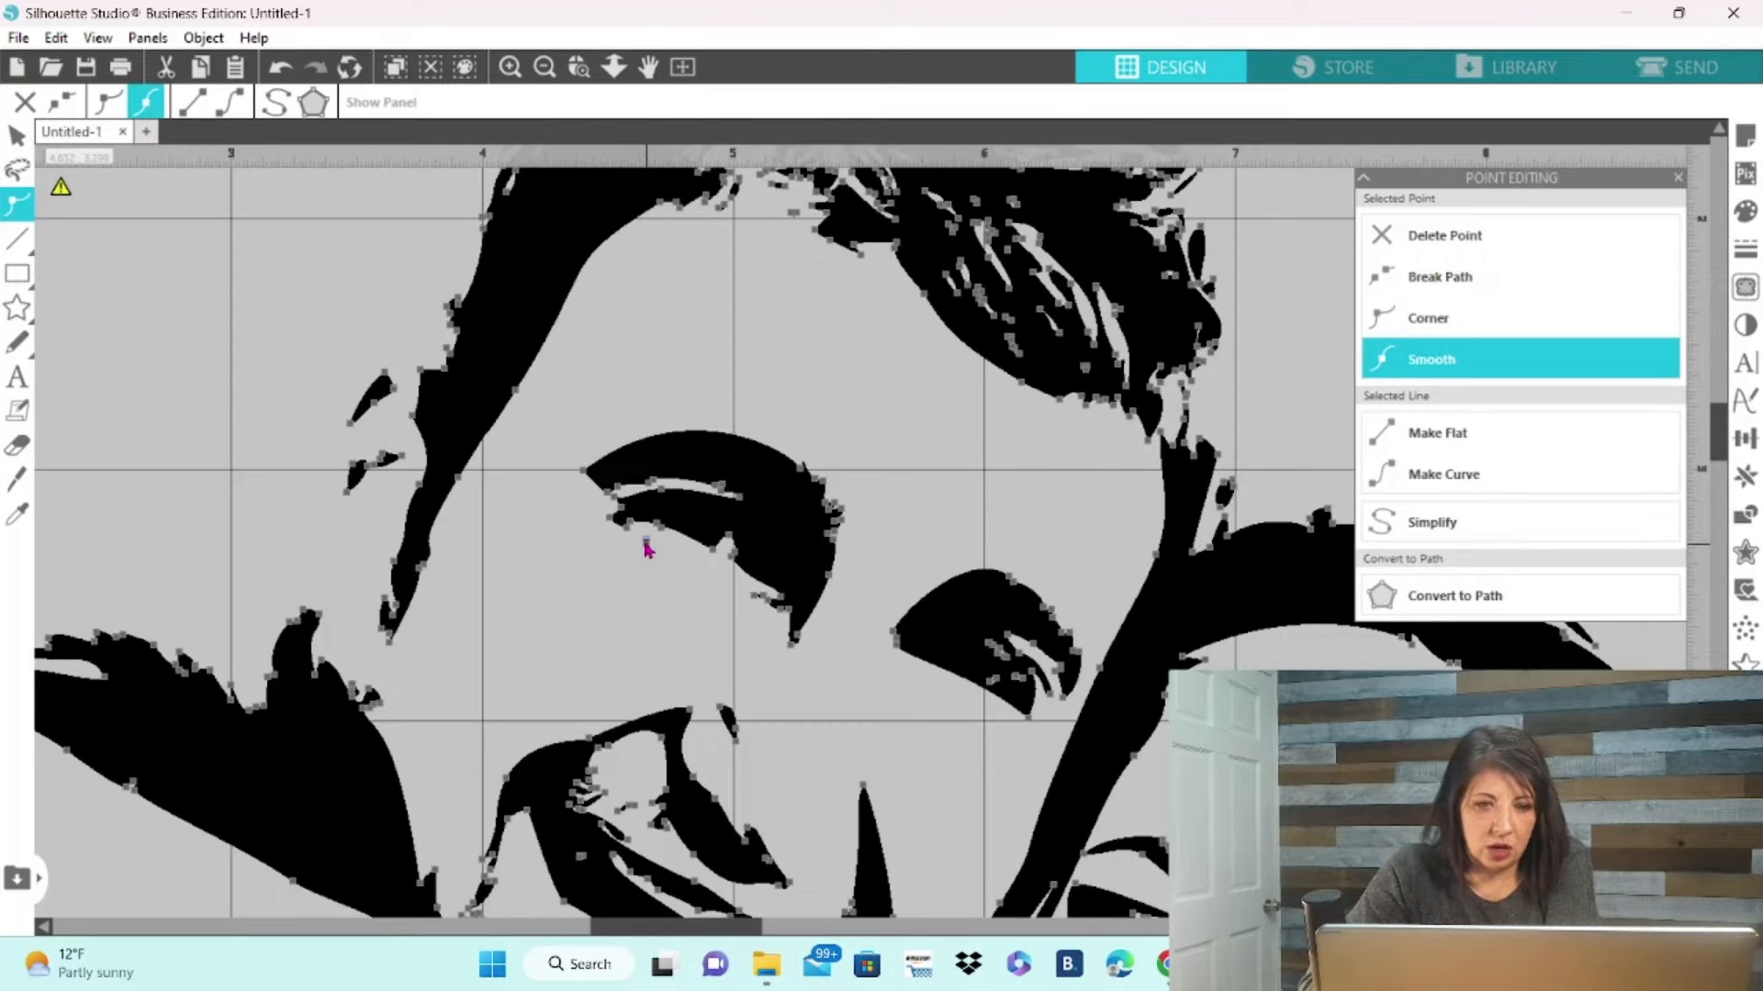
{"action": "left_click", "coordinate": [653, 551]}
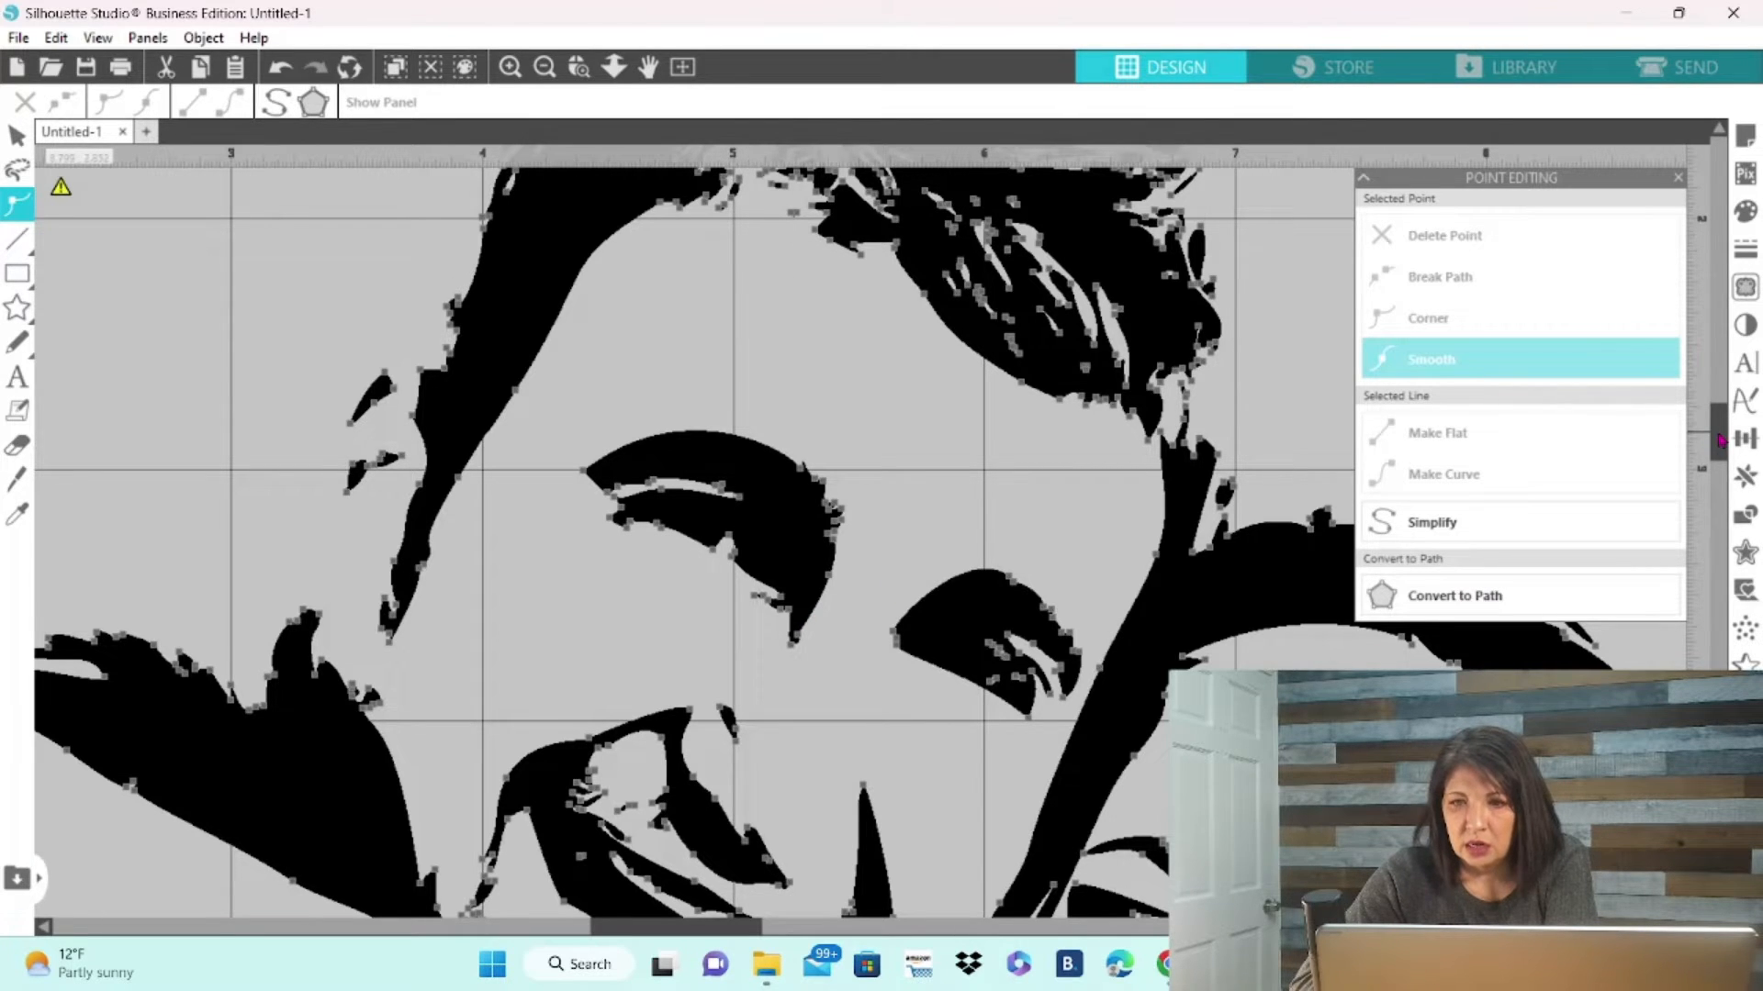
{"action": "left_click_drag", "start_coordinate": [1719, 441], "coordinate": [1719, 389]}
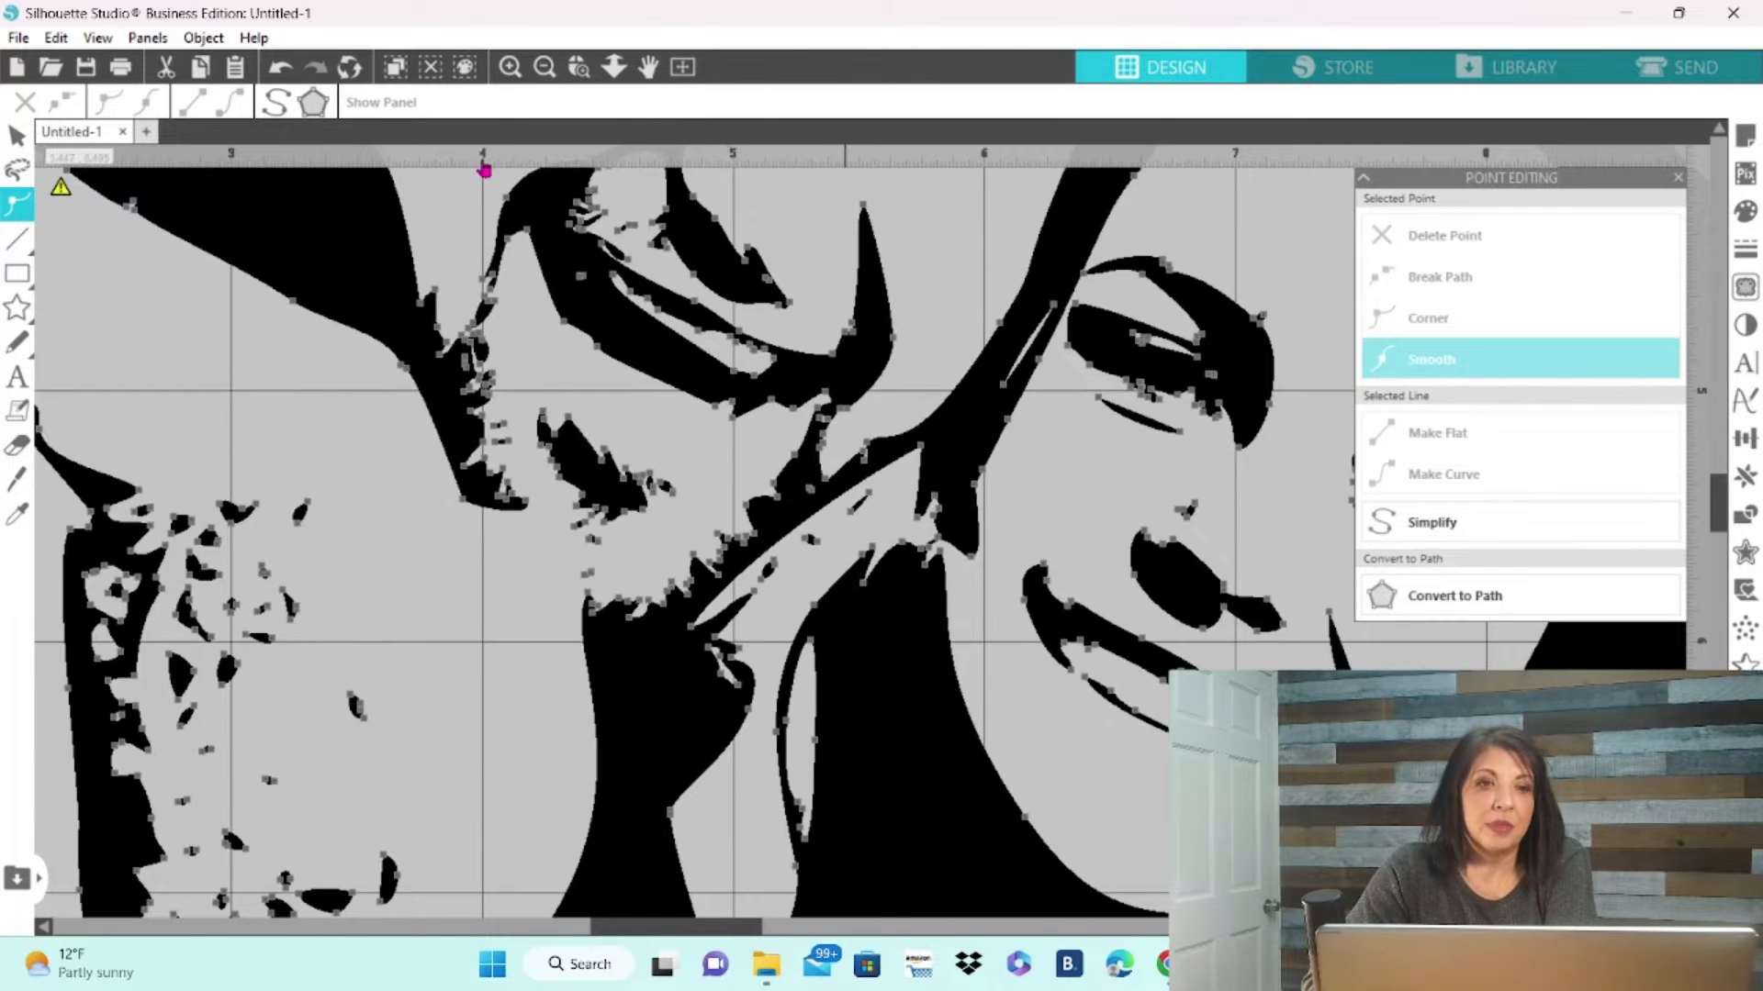
{"action": "left_click", "coordinate": [542, 72]}
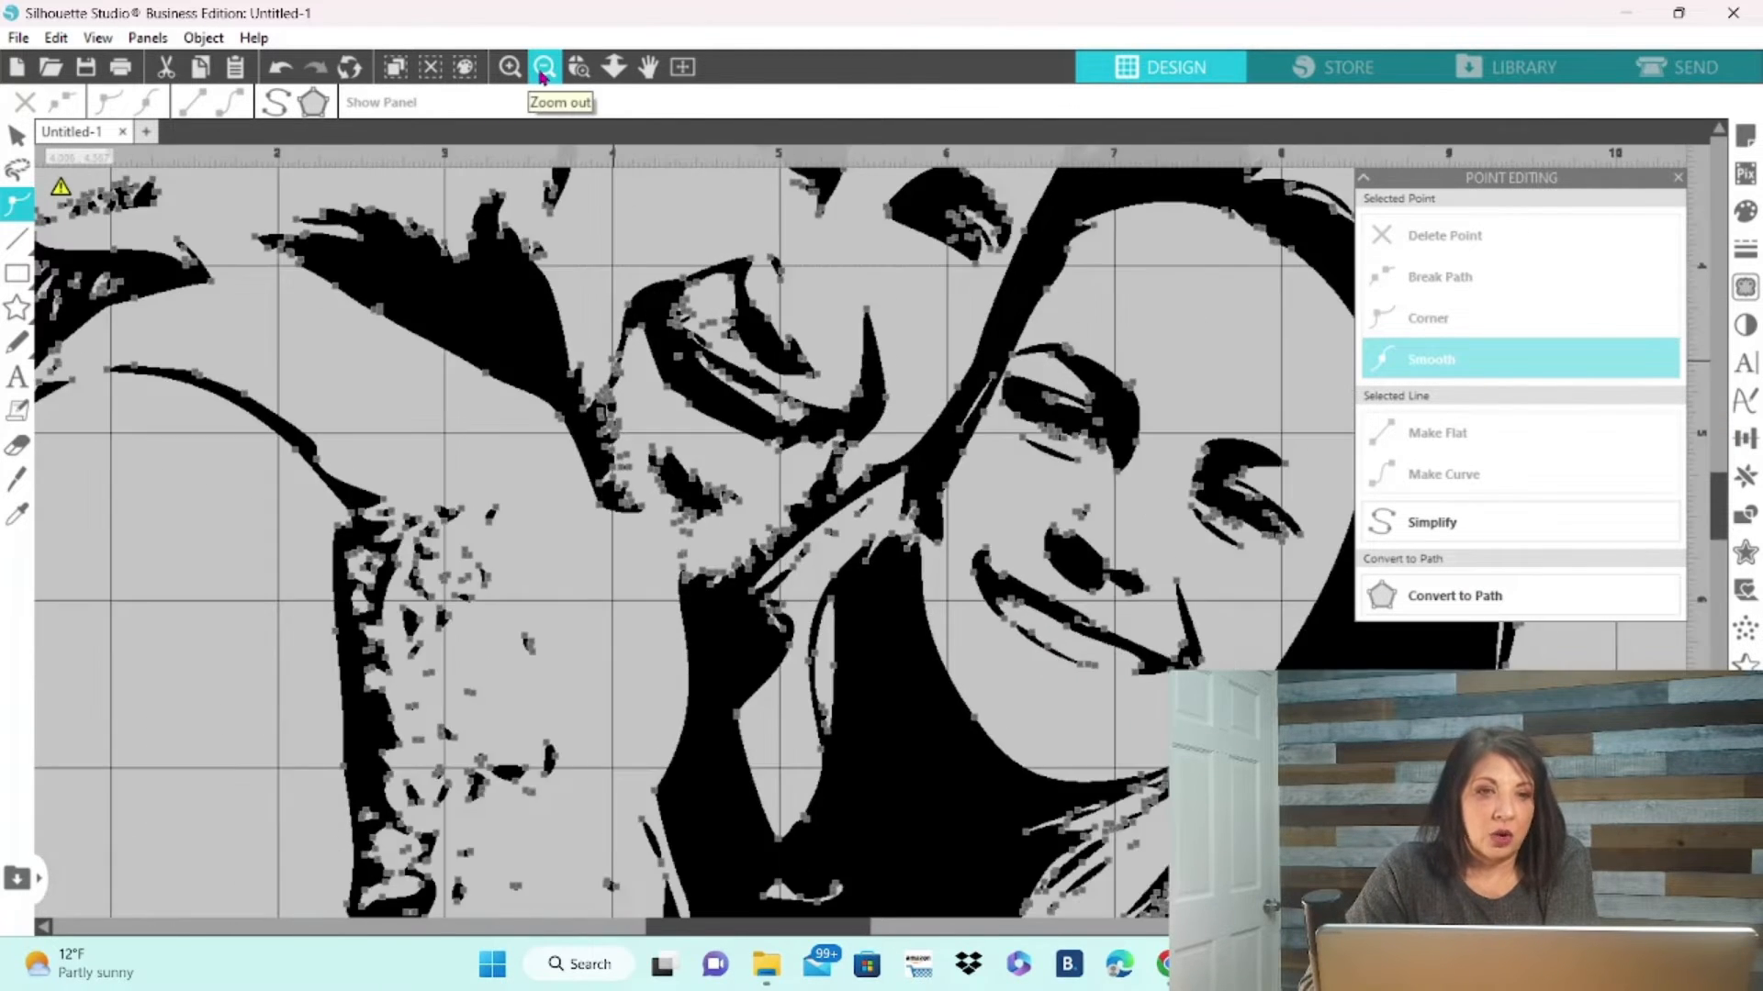
{"action": "left_click", "coordinate": [541, 71]}
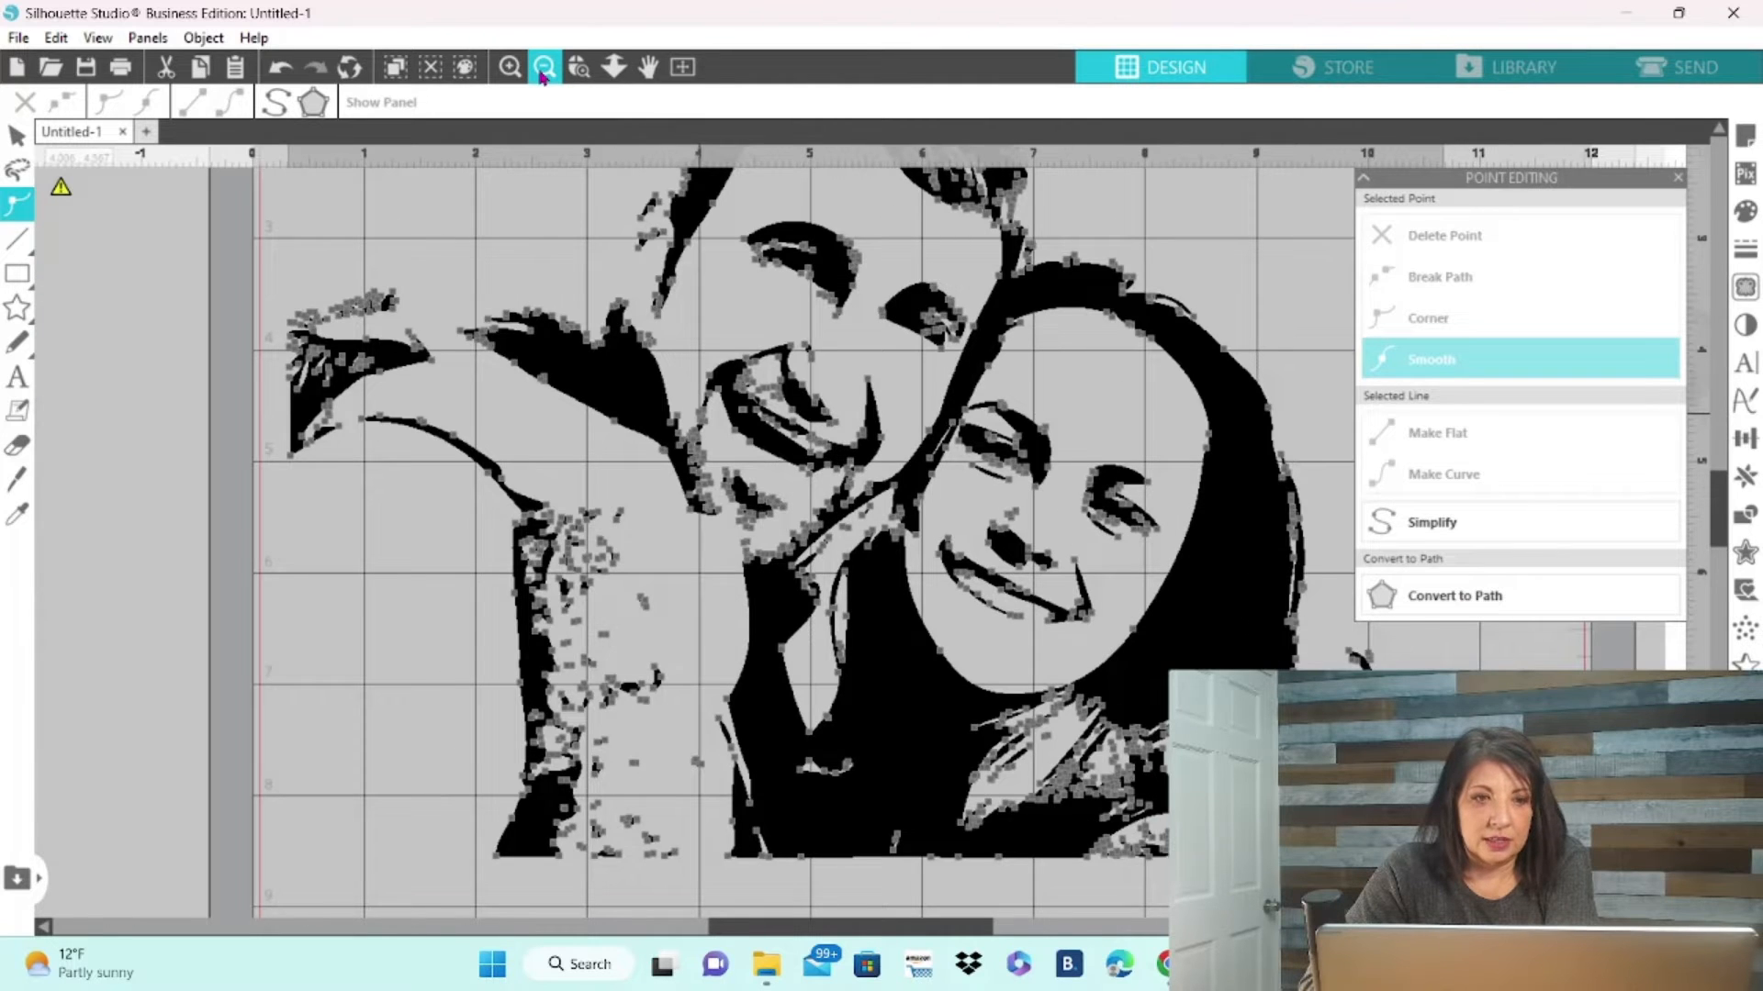
{"action": "left_click", "coordinate": [541, 71]}
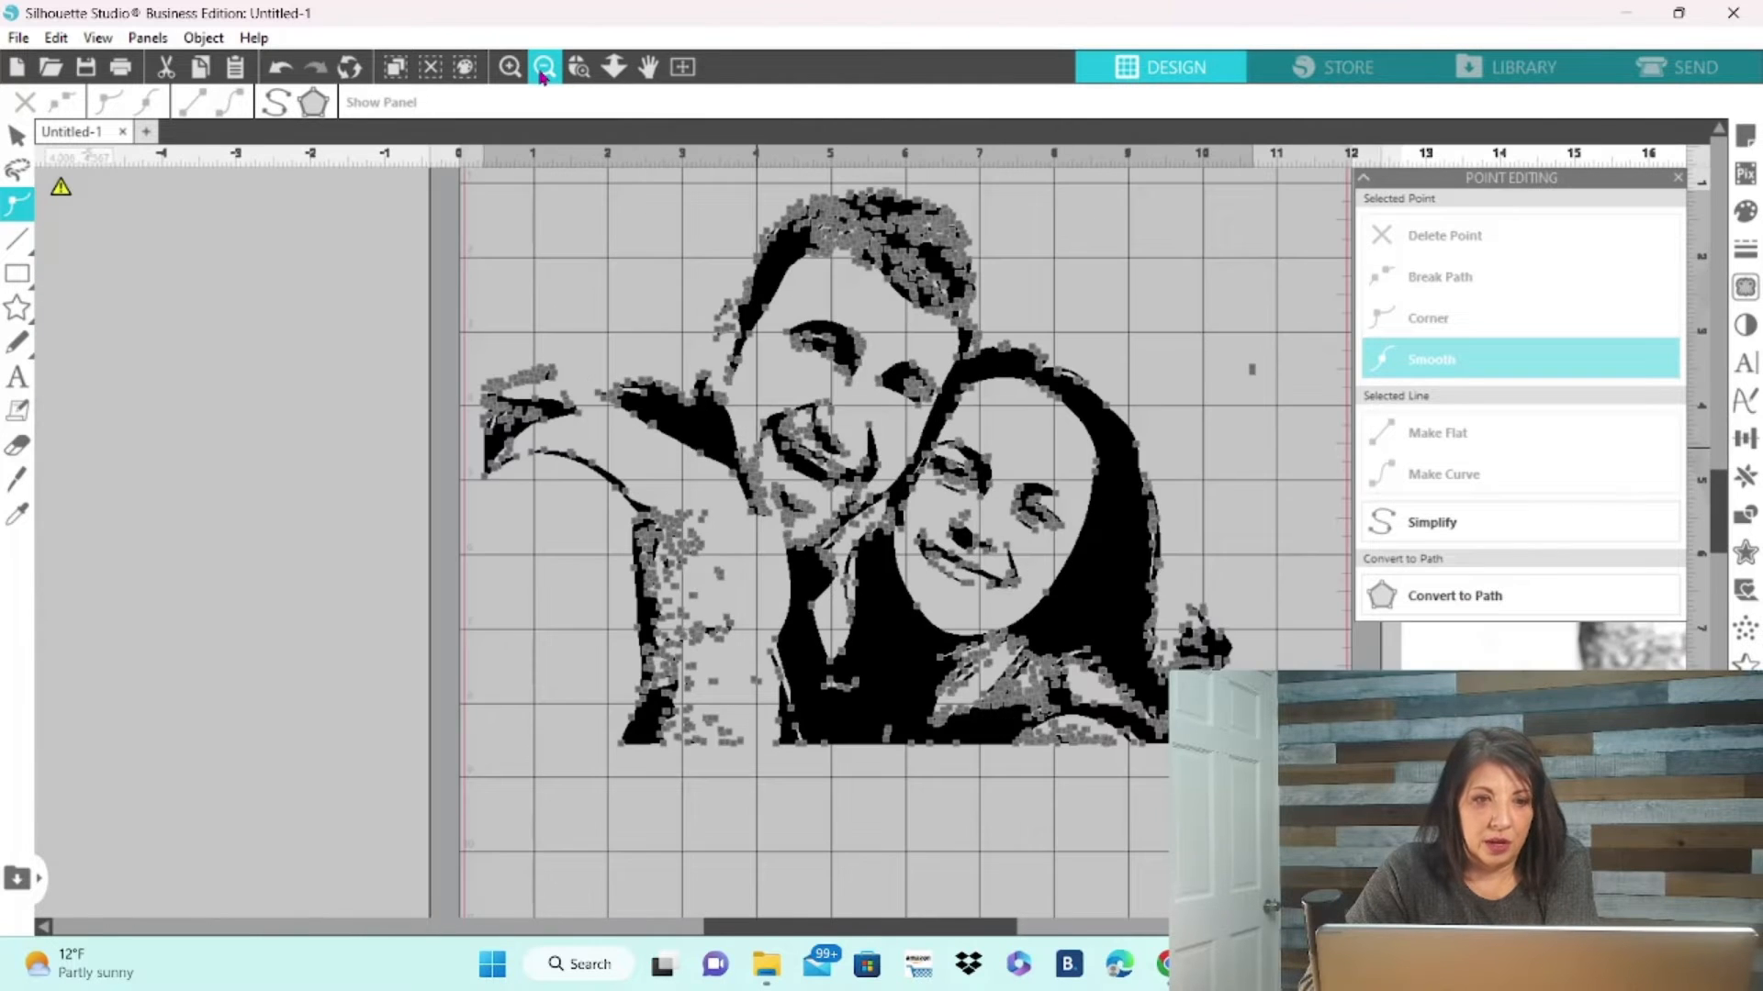
{"action": "left_click", "coordinate": [524, 250]}
Move the finished design off the mat to its left and place the original photo on the mat.
{"action": "left_click_drag", "start_coordinate": [1005, 935], "coordinate": [1026, 934]}
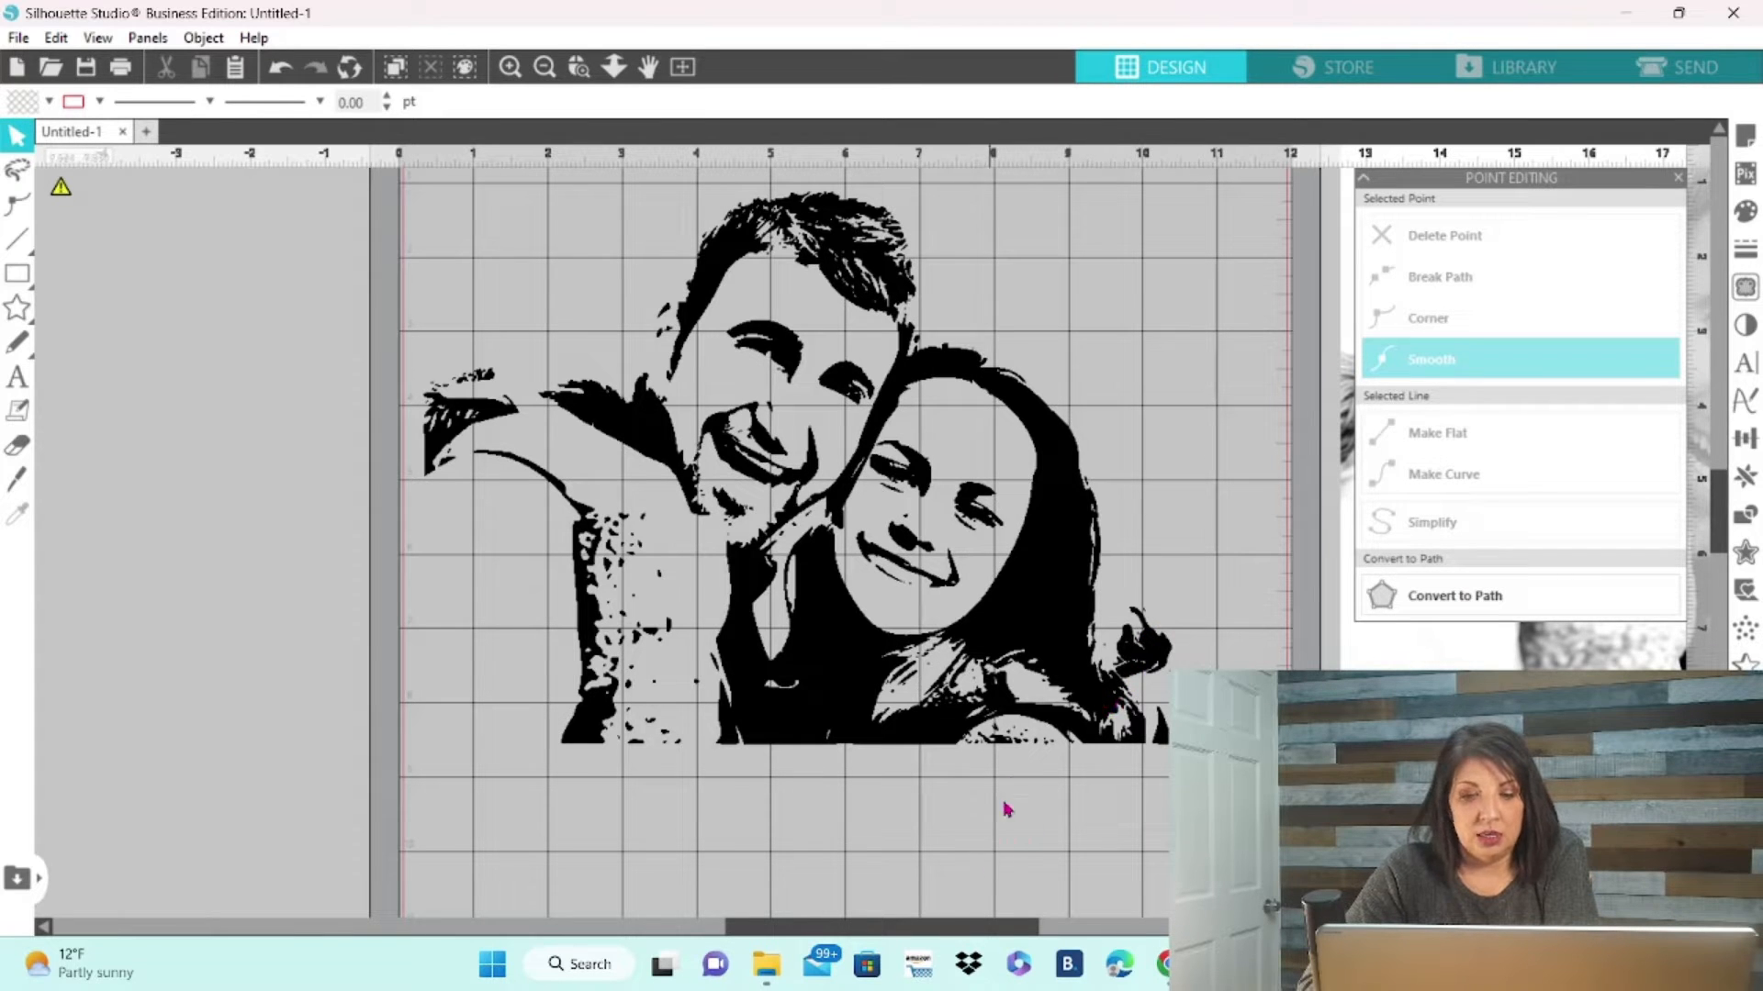
{"action": "left_click", "coordinate": [543, 69]}
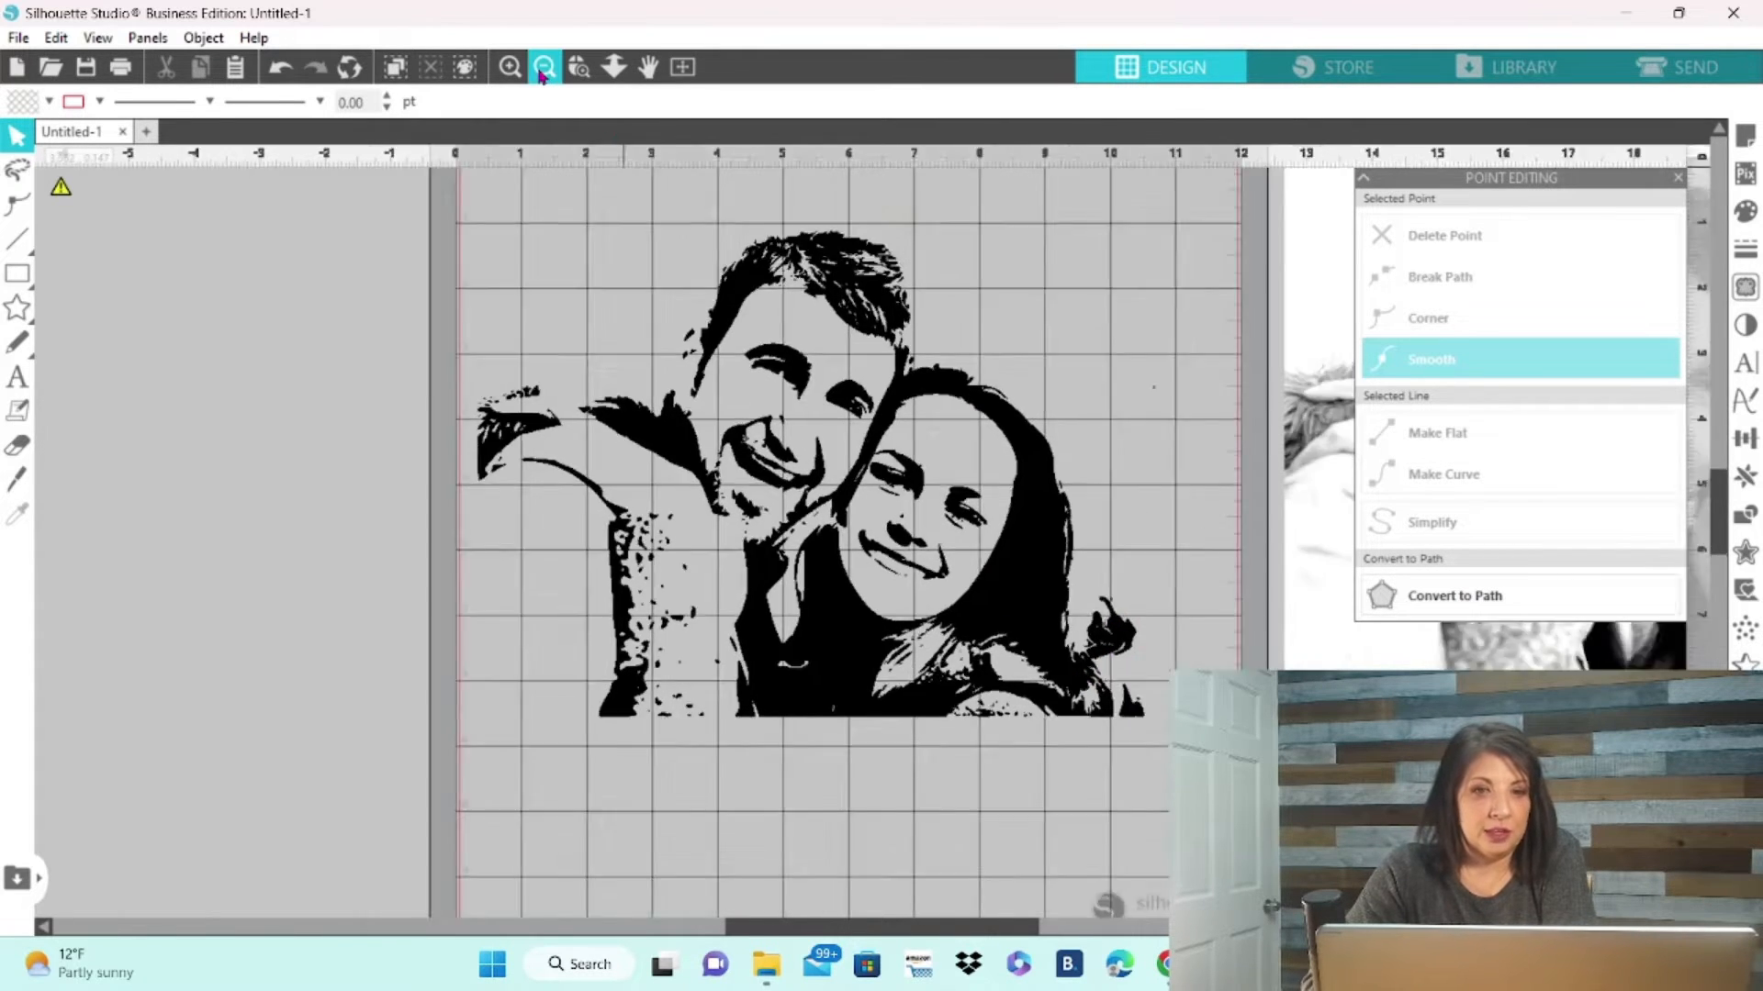
{"action": "mouse_move", "coordinate": [1006, 554]}
{"action": "left_mouse_down"}
{"action": "mouse_move", "coordinate": [444, 451]}
{"action": "mouse_move", "coordinate": [443, 434]}
{"action": "left_mouse_up"}
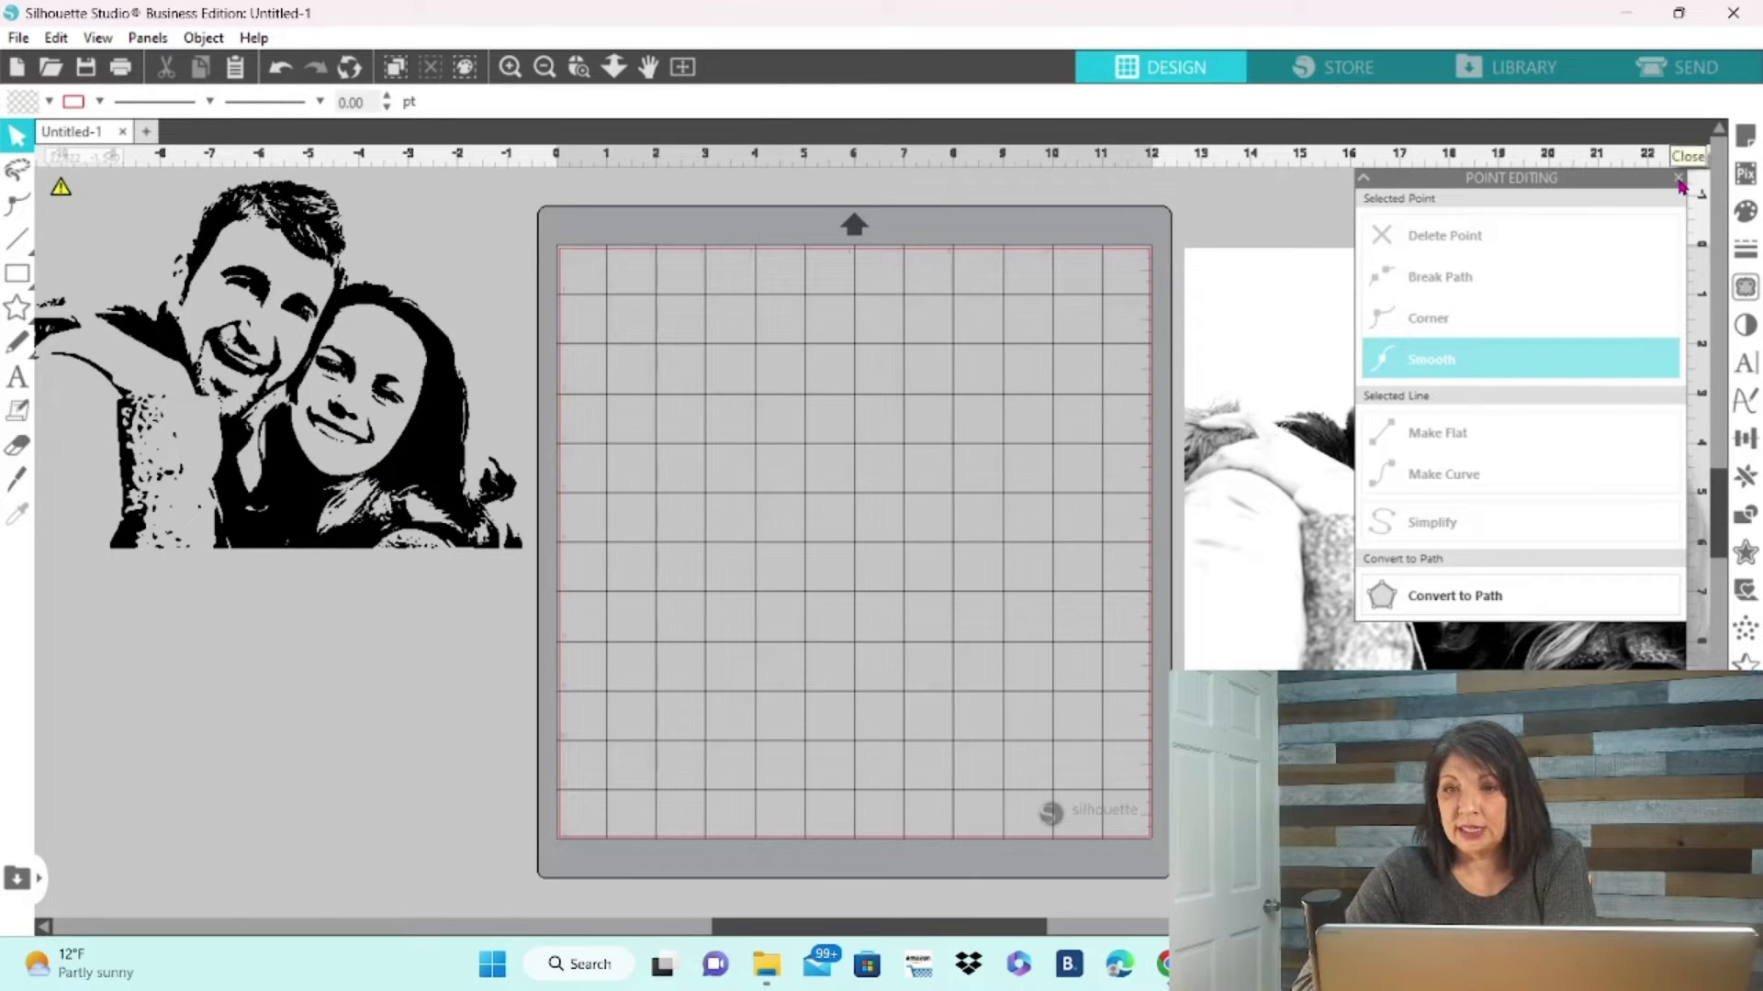
{"action": "left_click", "coordinate": [1679, 178]}
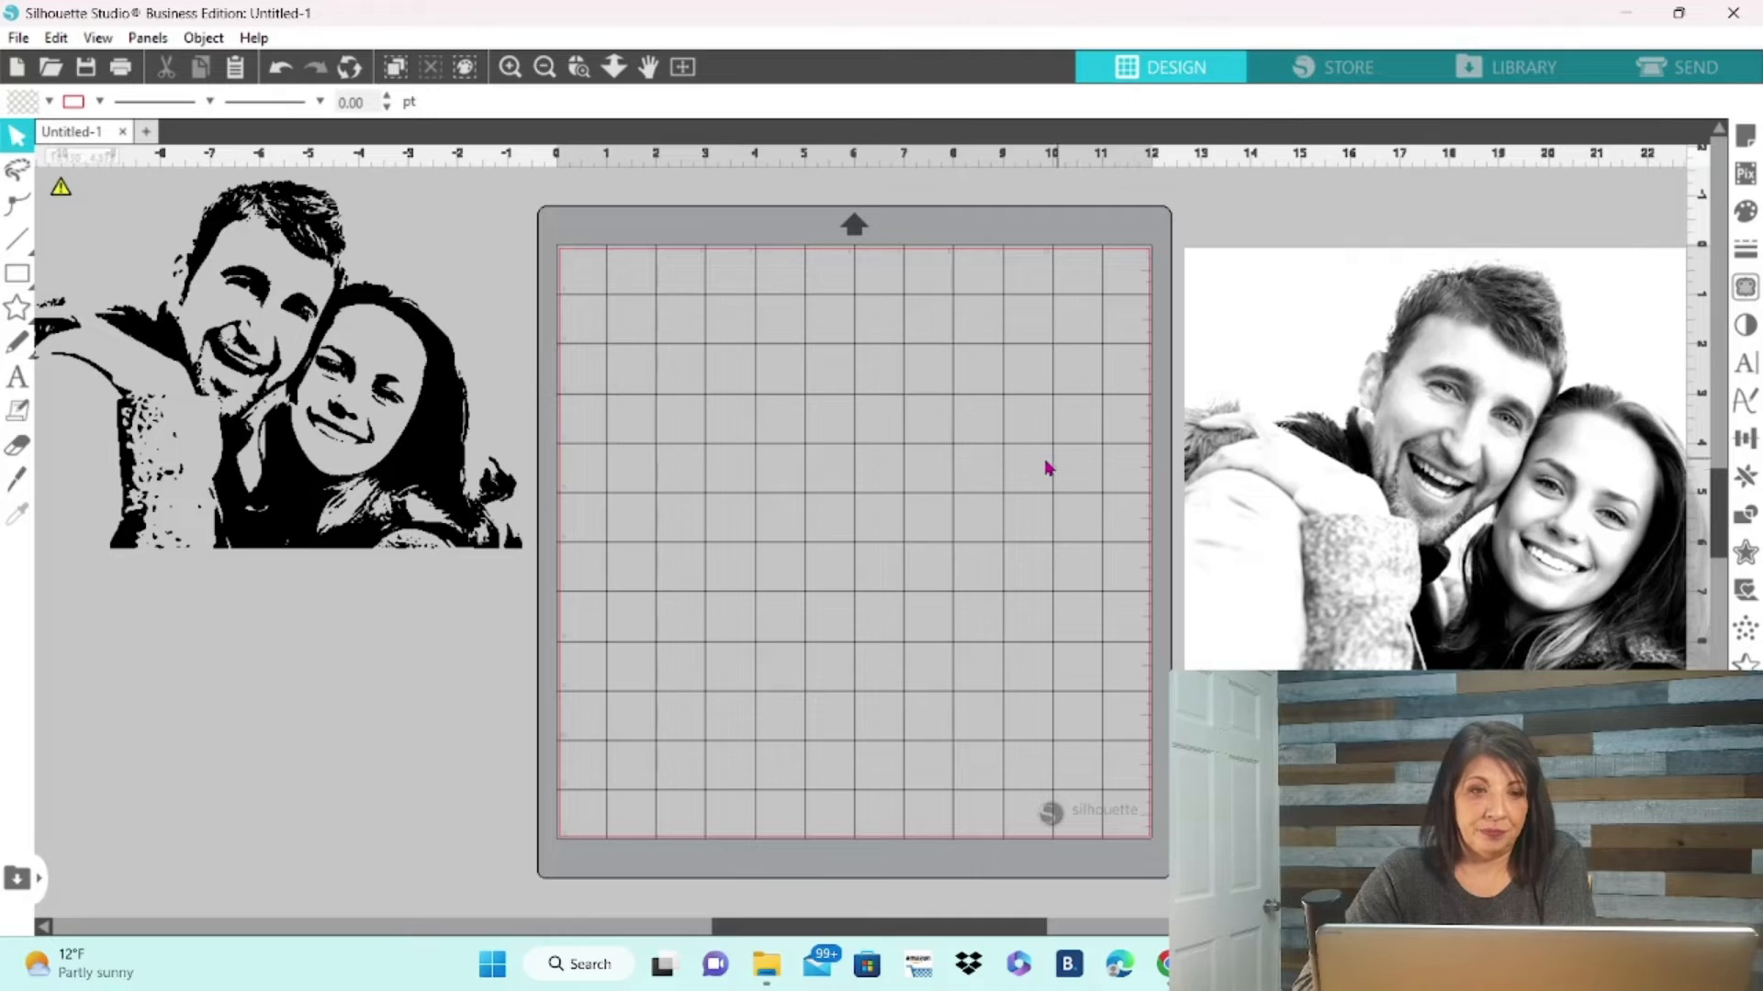
{"action": "mouse_move", "coordinate": [1286, 484]}
{"action": "left_mouse_down"}
{"action": "mouse_move", "coordinate": [956, 526]}
{"action": "mouse_move", "coordinate": [641, 530]}
{"action": "mouse_move", "coordinate": [661, 515]}
{"action": "left_mouse_up"}
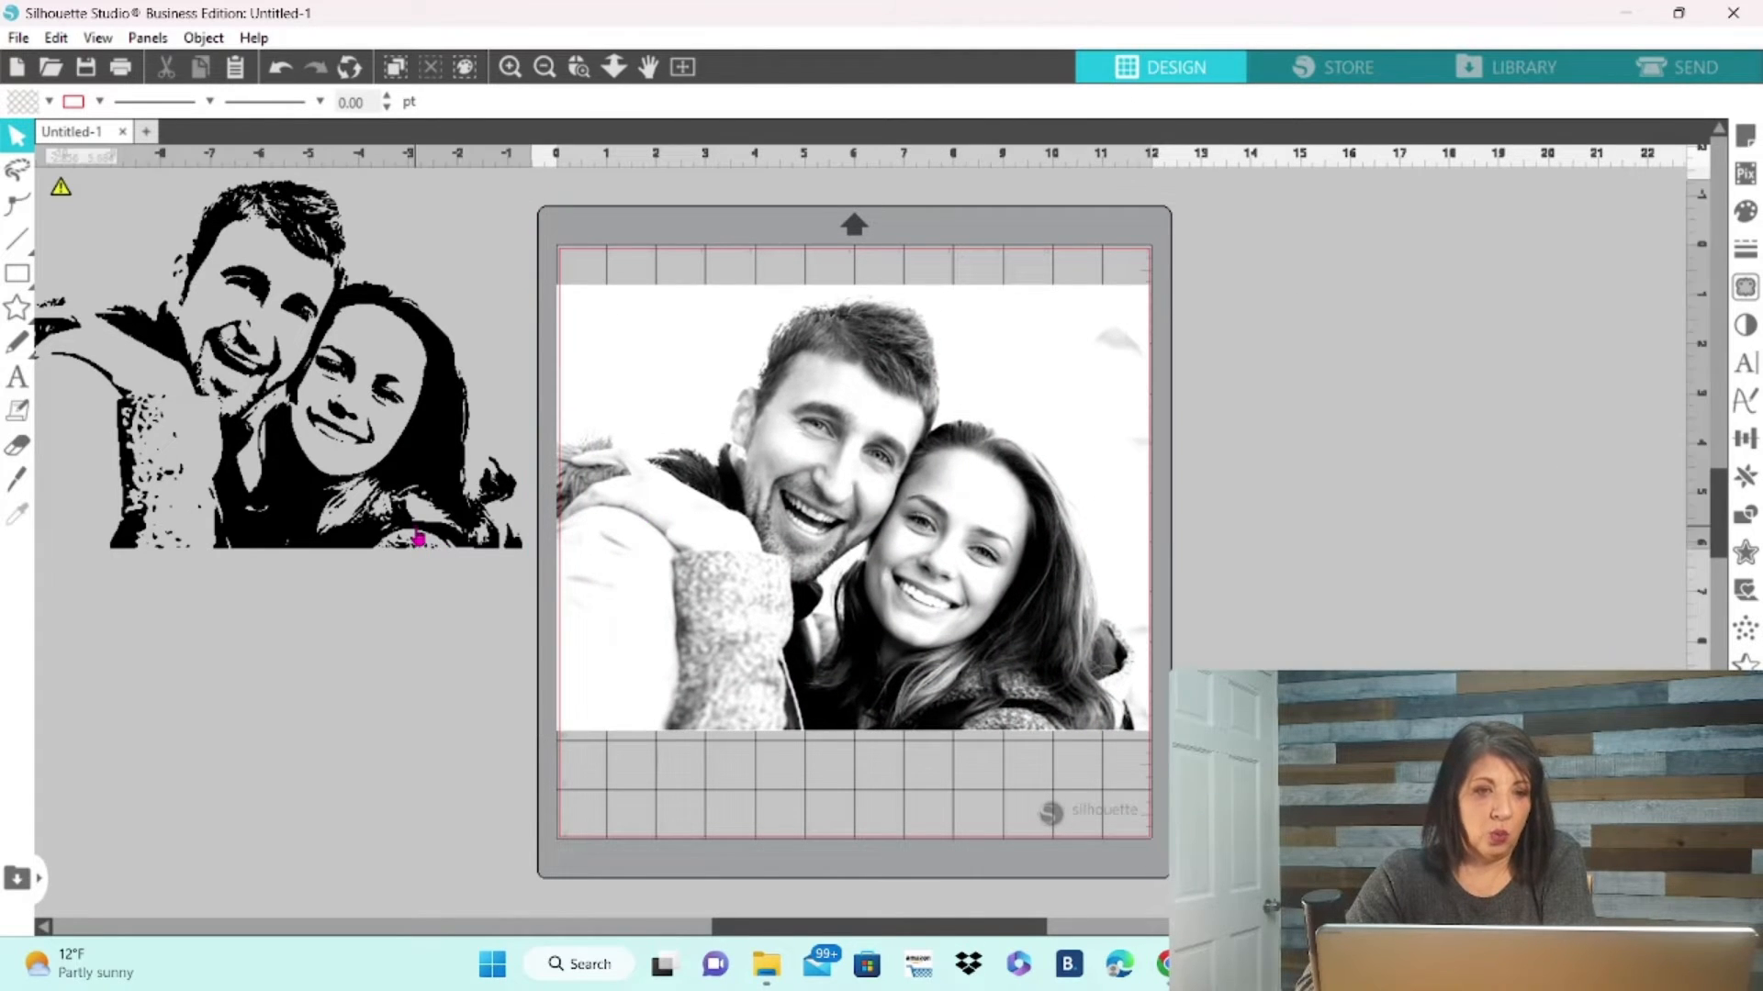
{"action": "left_click_drag", "start_coordinate": [419, 540], "coordinate": [389, 541]}
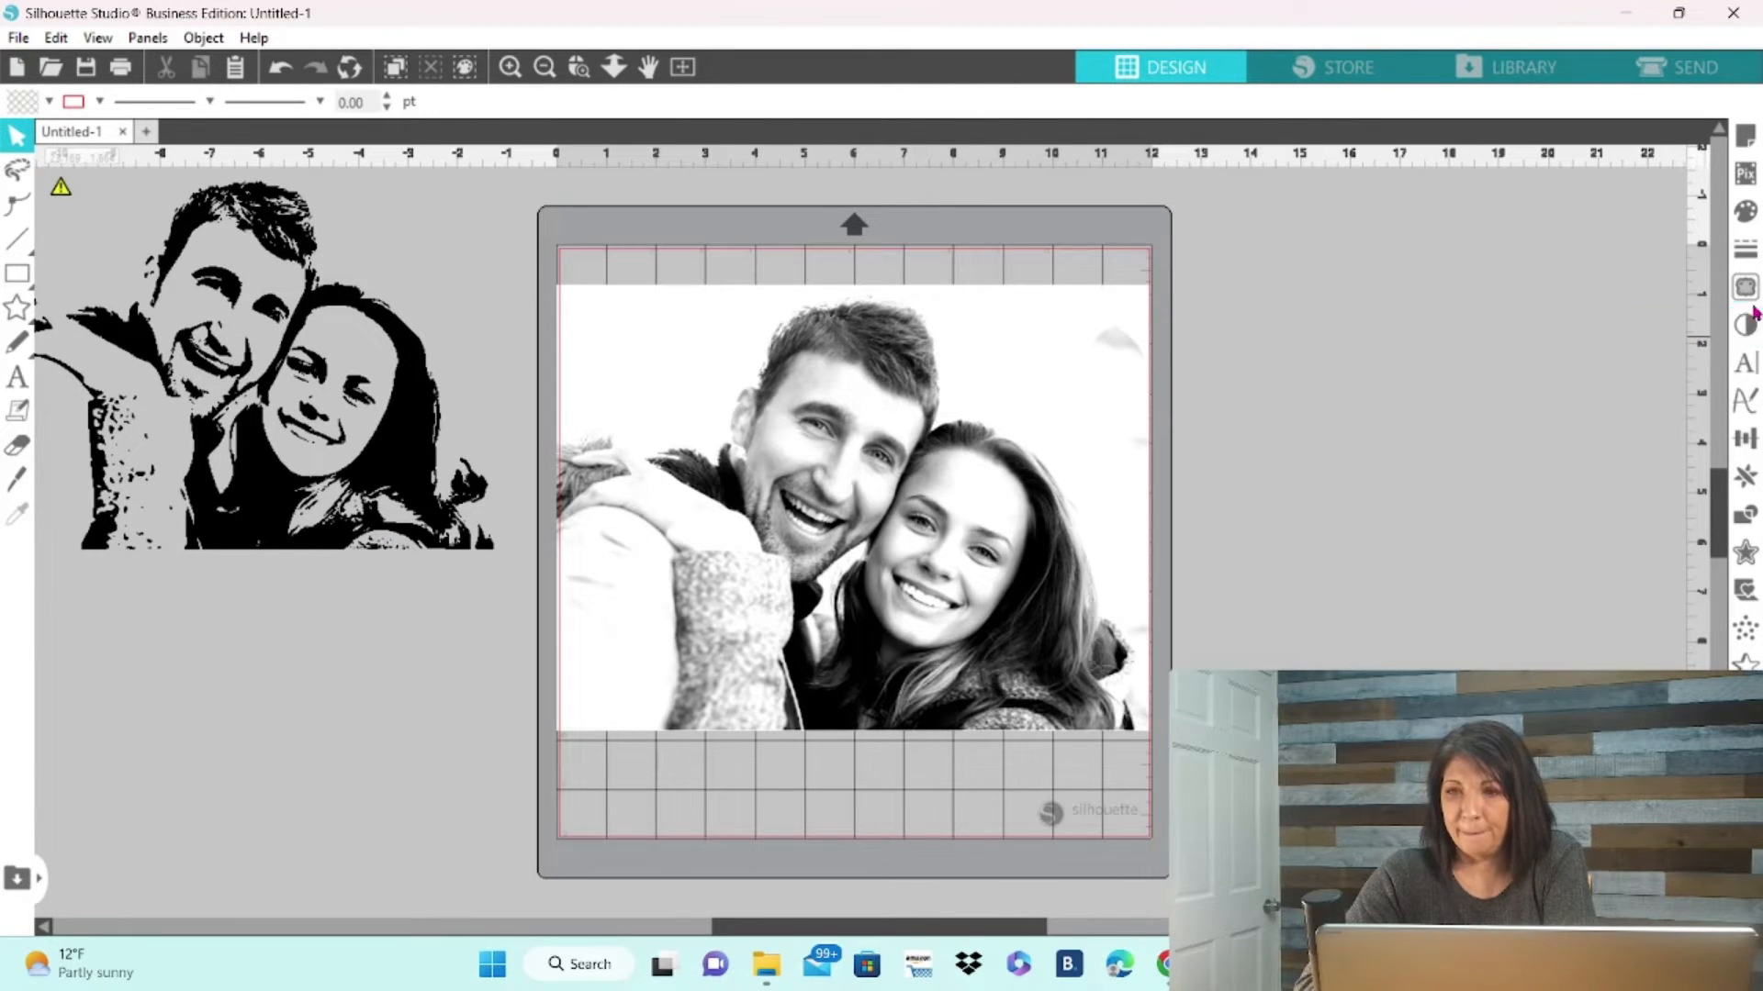
Define a trace area around the whole photo and set the trace threshold to 21%.
{"action": "left_click", "coordinate": [1751, 296]}
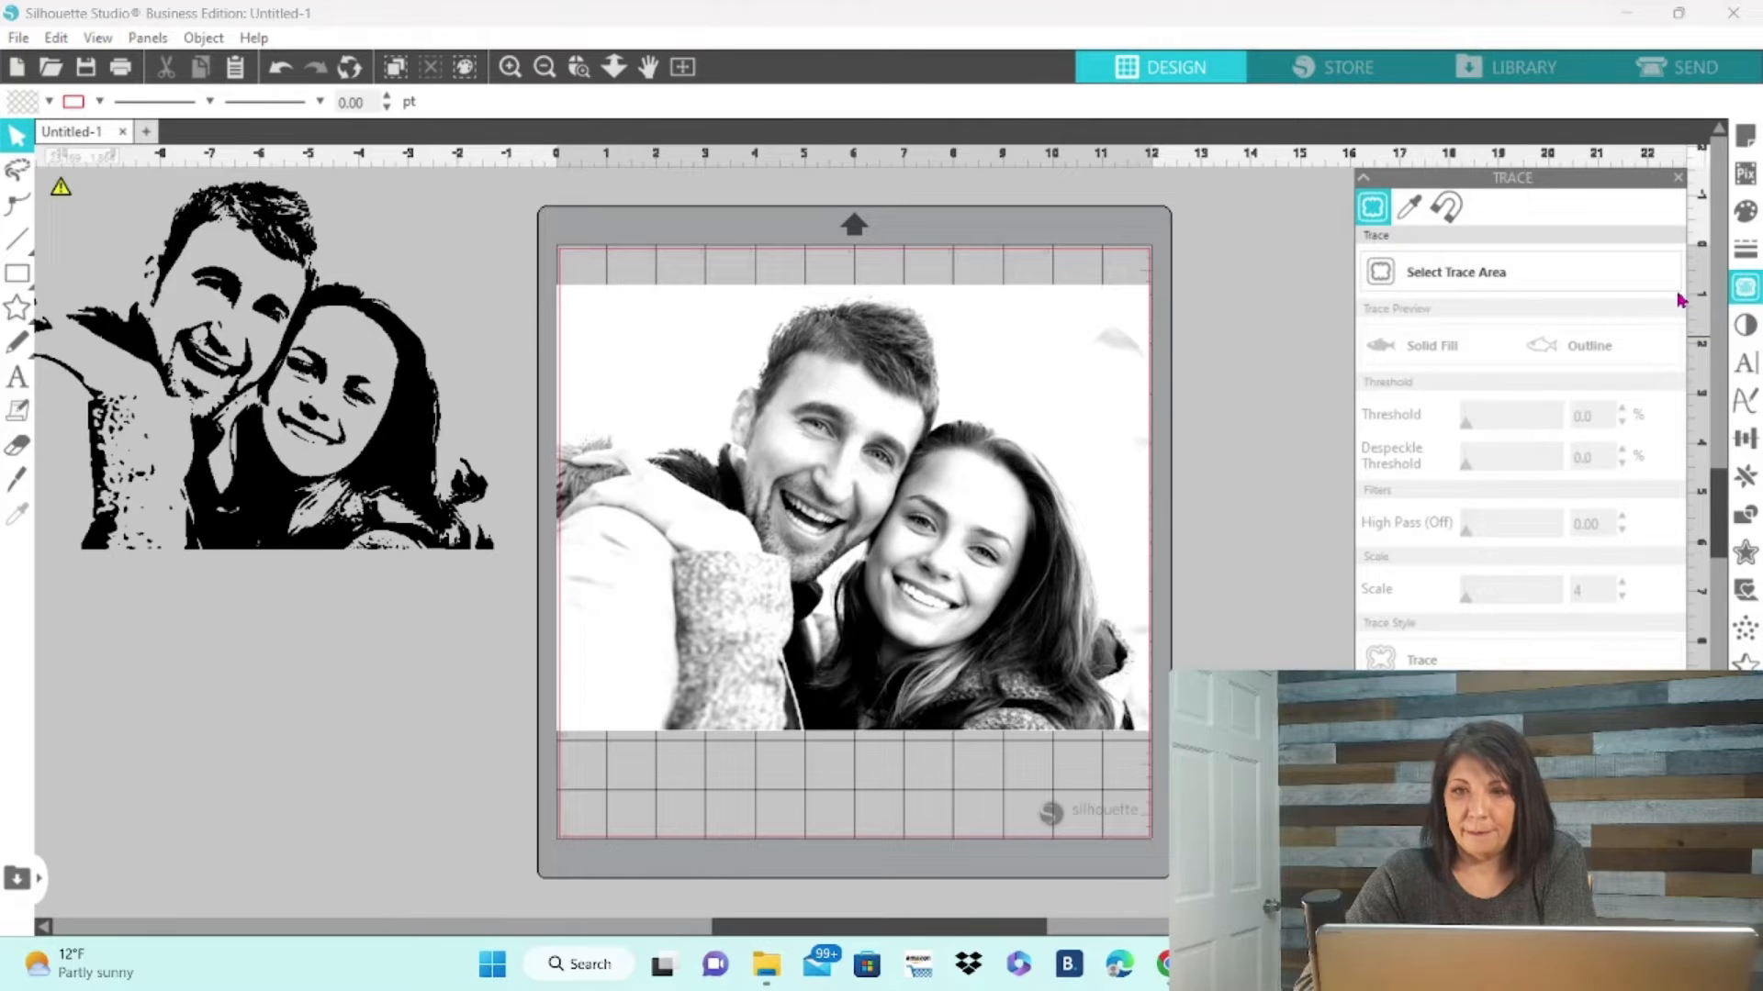
{"action": "left_click", "coordinate": [1612, 289]}
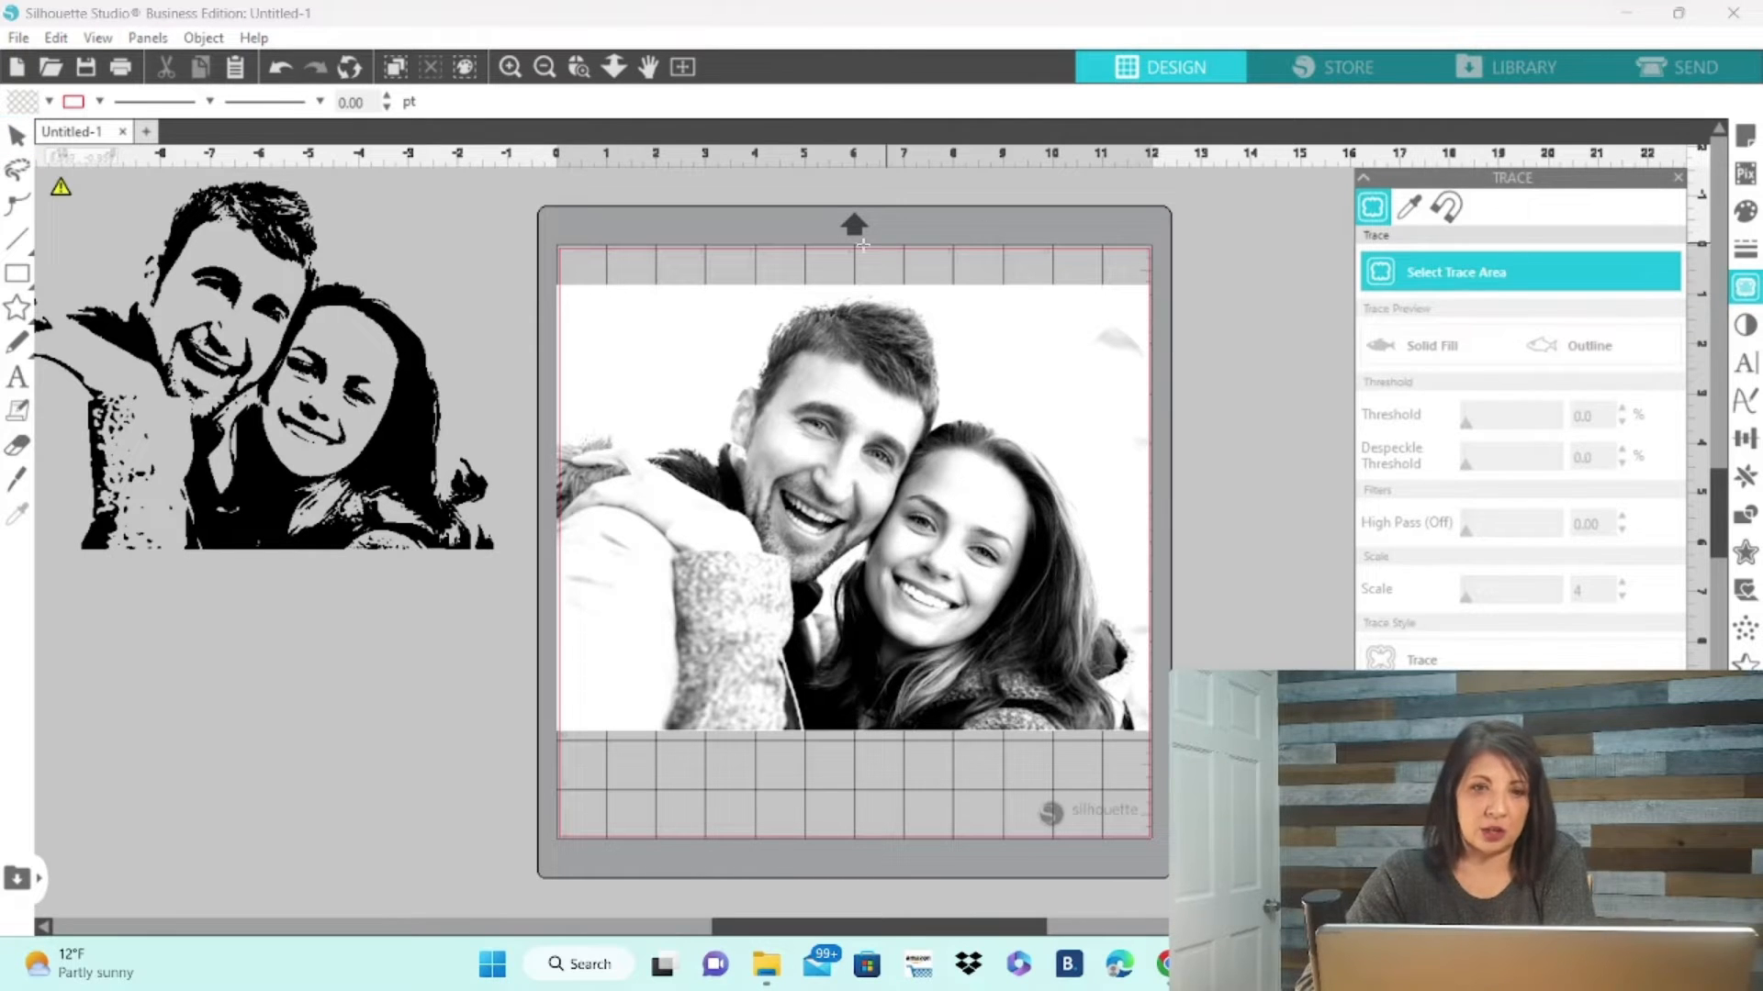
{"action": "mouse_move", "coordinate": [555, 259]}
{"action": "left_mouse_down"}
{"action": "mouse_move", "coordinate": [642, 290]}
{"action": "mouse_move", "coordinate": [1019, 578]}
{"action": "mouse_move", "coordinate": [1088, 650]}
{"action": "mouse_move", "coordinate": [1111, 725]}
{"action": "mouse_move", "coordinate": [1152, 739]}
{"action": "mouse_move", "coordinate": [1153, 820]}
{"action": "mouse_move", "coordinate": [1159, 783]}
{"action": "left_mouse_up"}
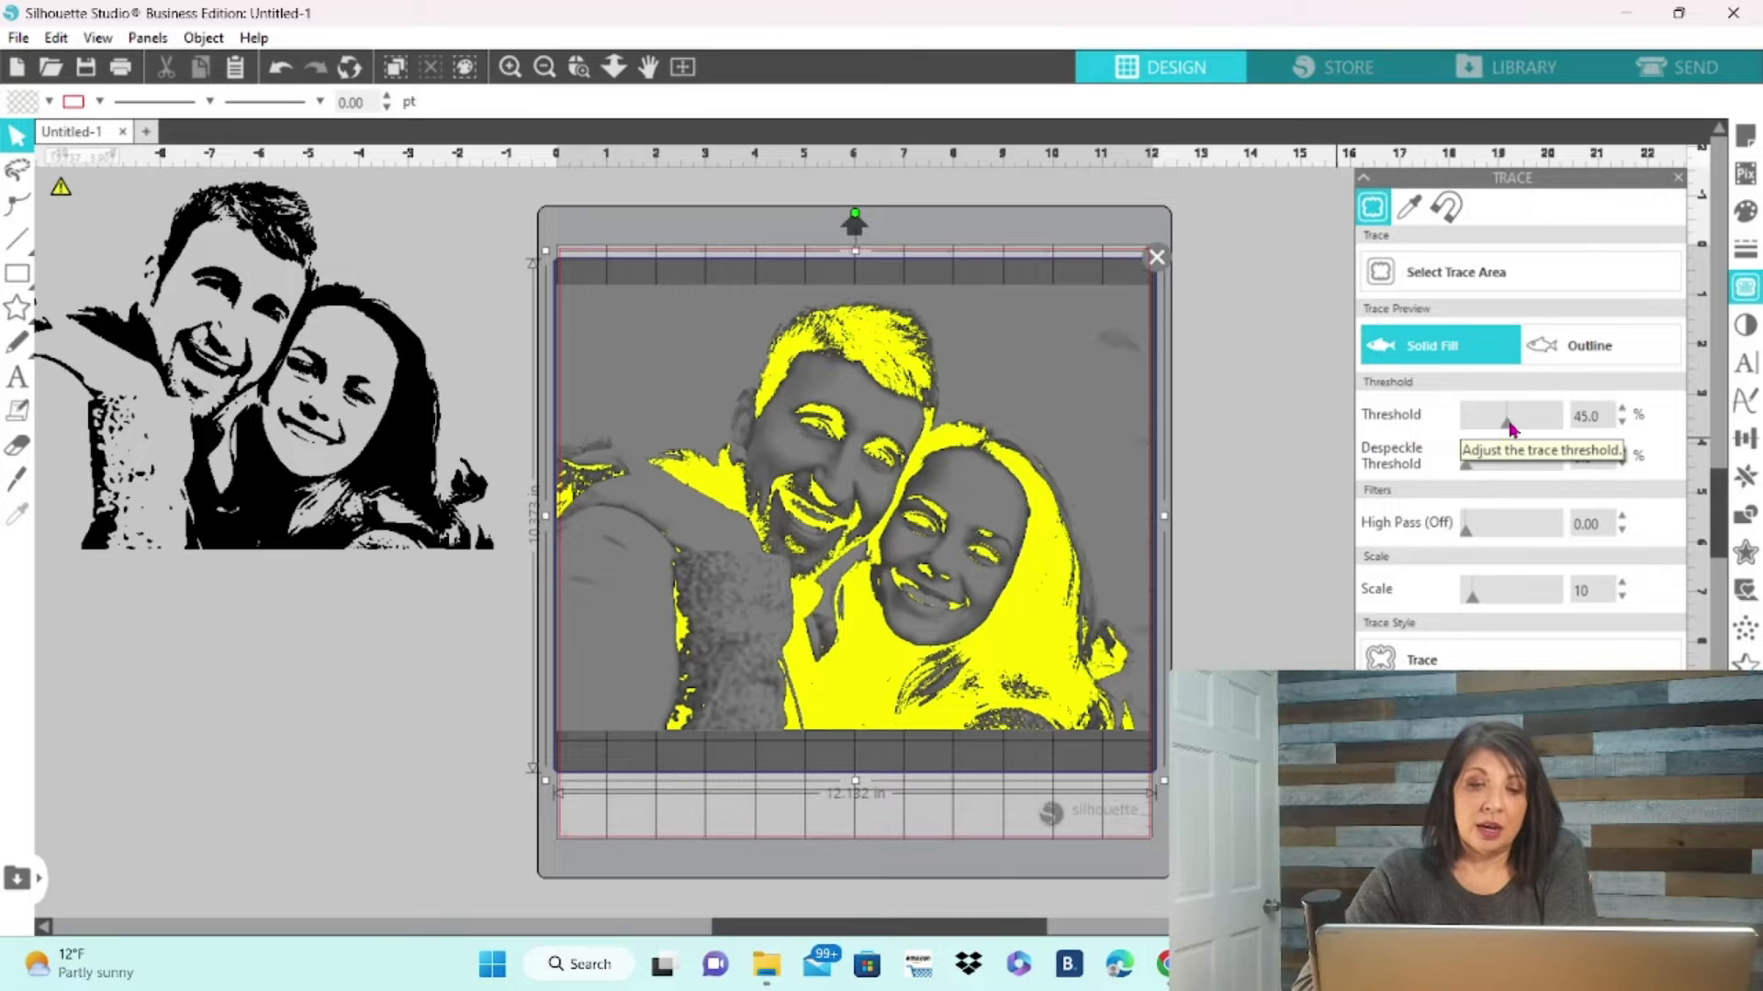
{"action": "left_click_drag", "start_coordinate": [1510, 429], "coordinate": [1489, 445]}
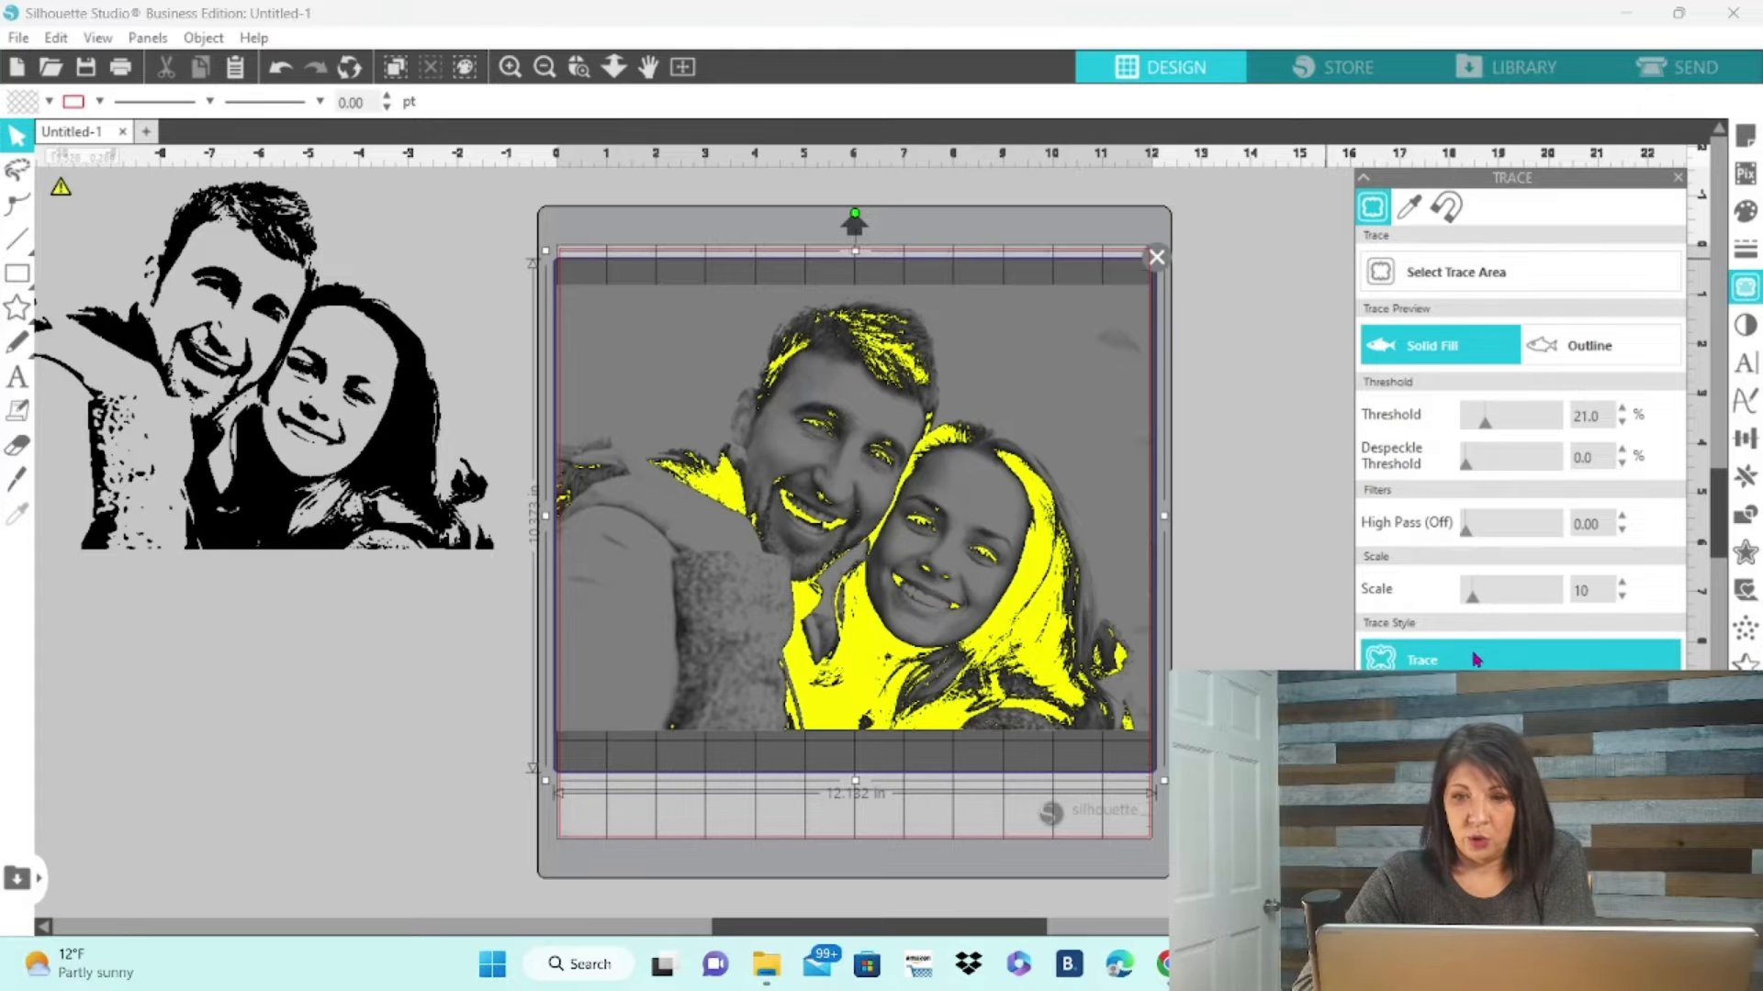
Trace the photo at the current settings and move the photo off the mat to its right.
{"action": "left_click", "coordinate": [1422, 658]}
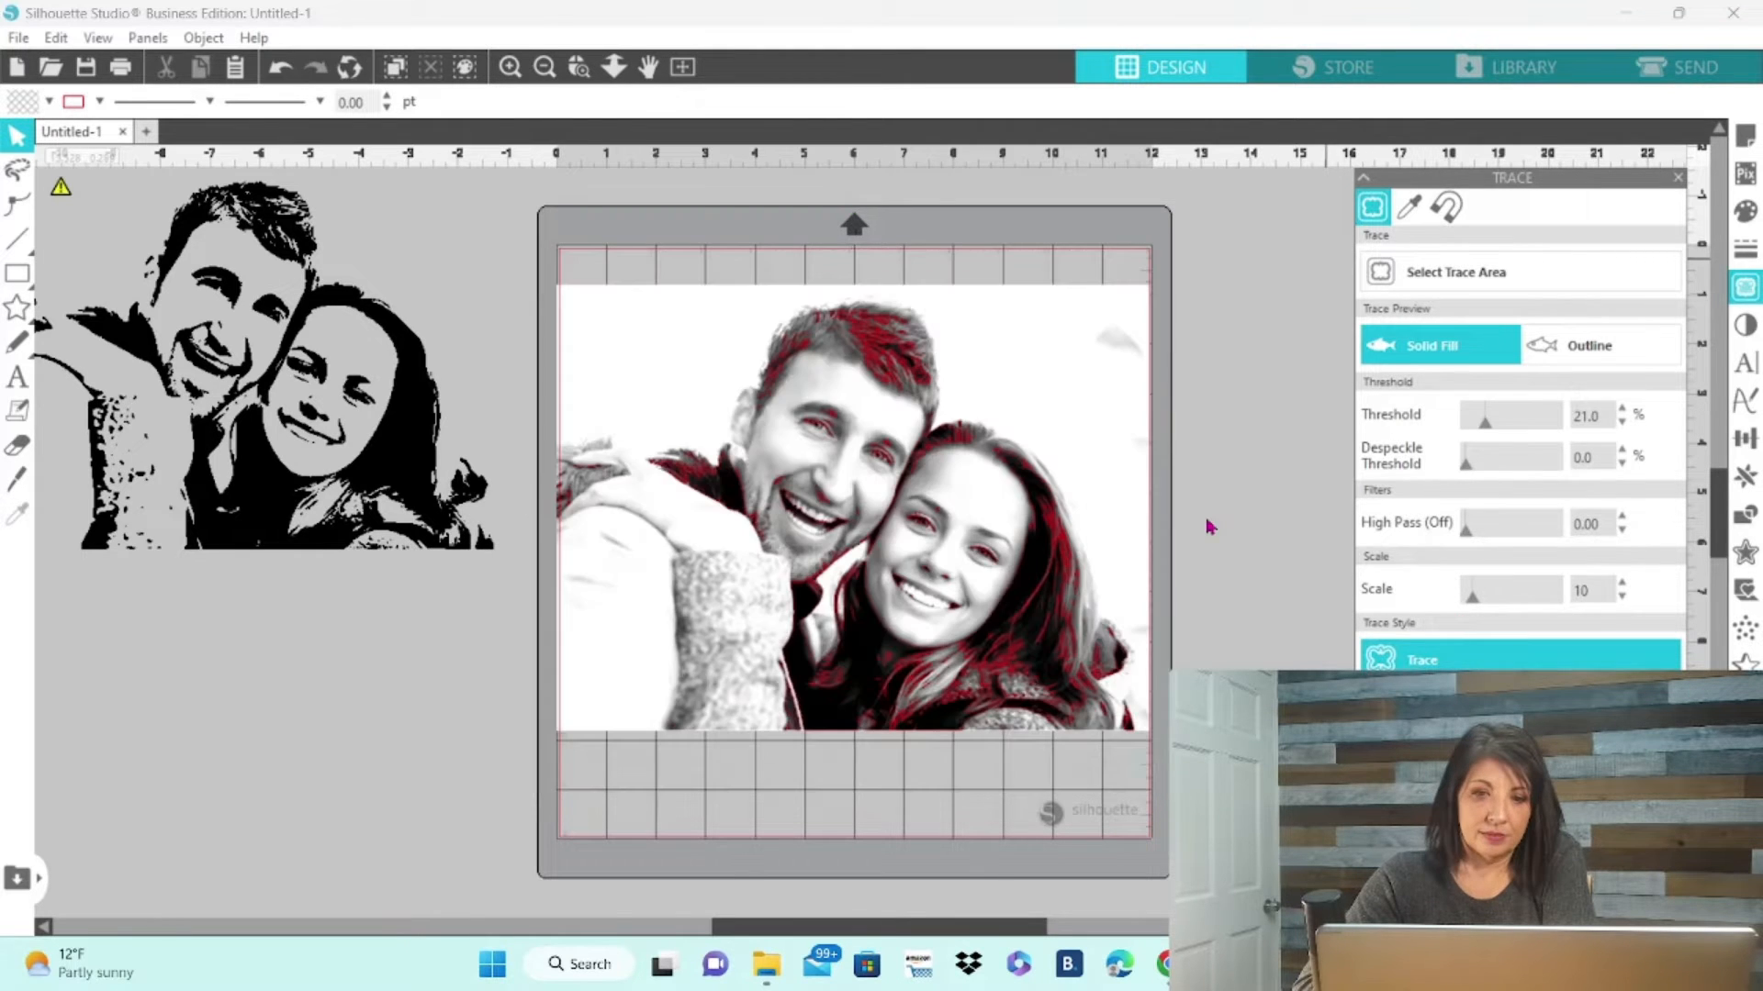
{"action": "left_click_drag", "start_coordinate": [1090, 440], "coordinate": [1653, 397]}
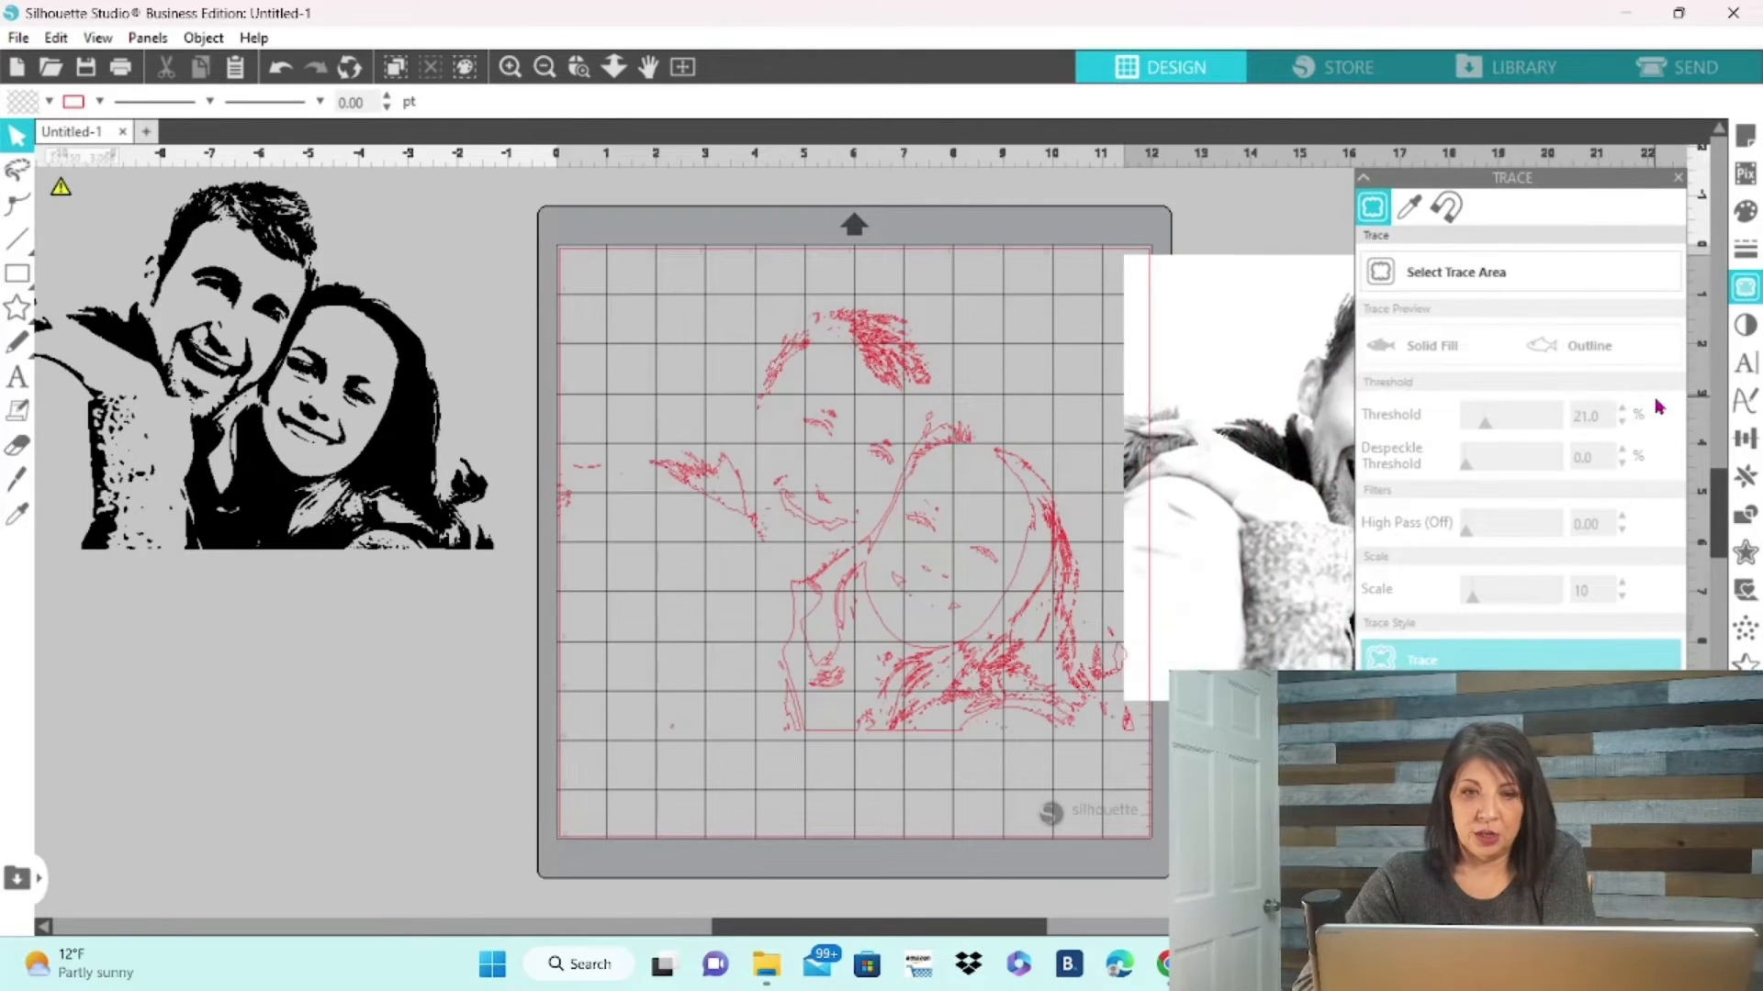
Fill the new trace with black, remove its line color, and place it off the mat below the finished design.
{"action": "left_click", "coordinate": [914, 394]}
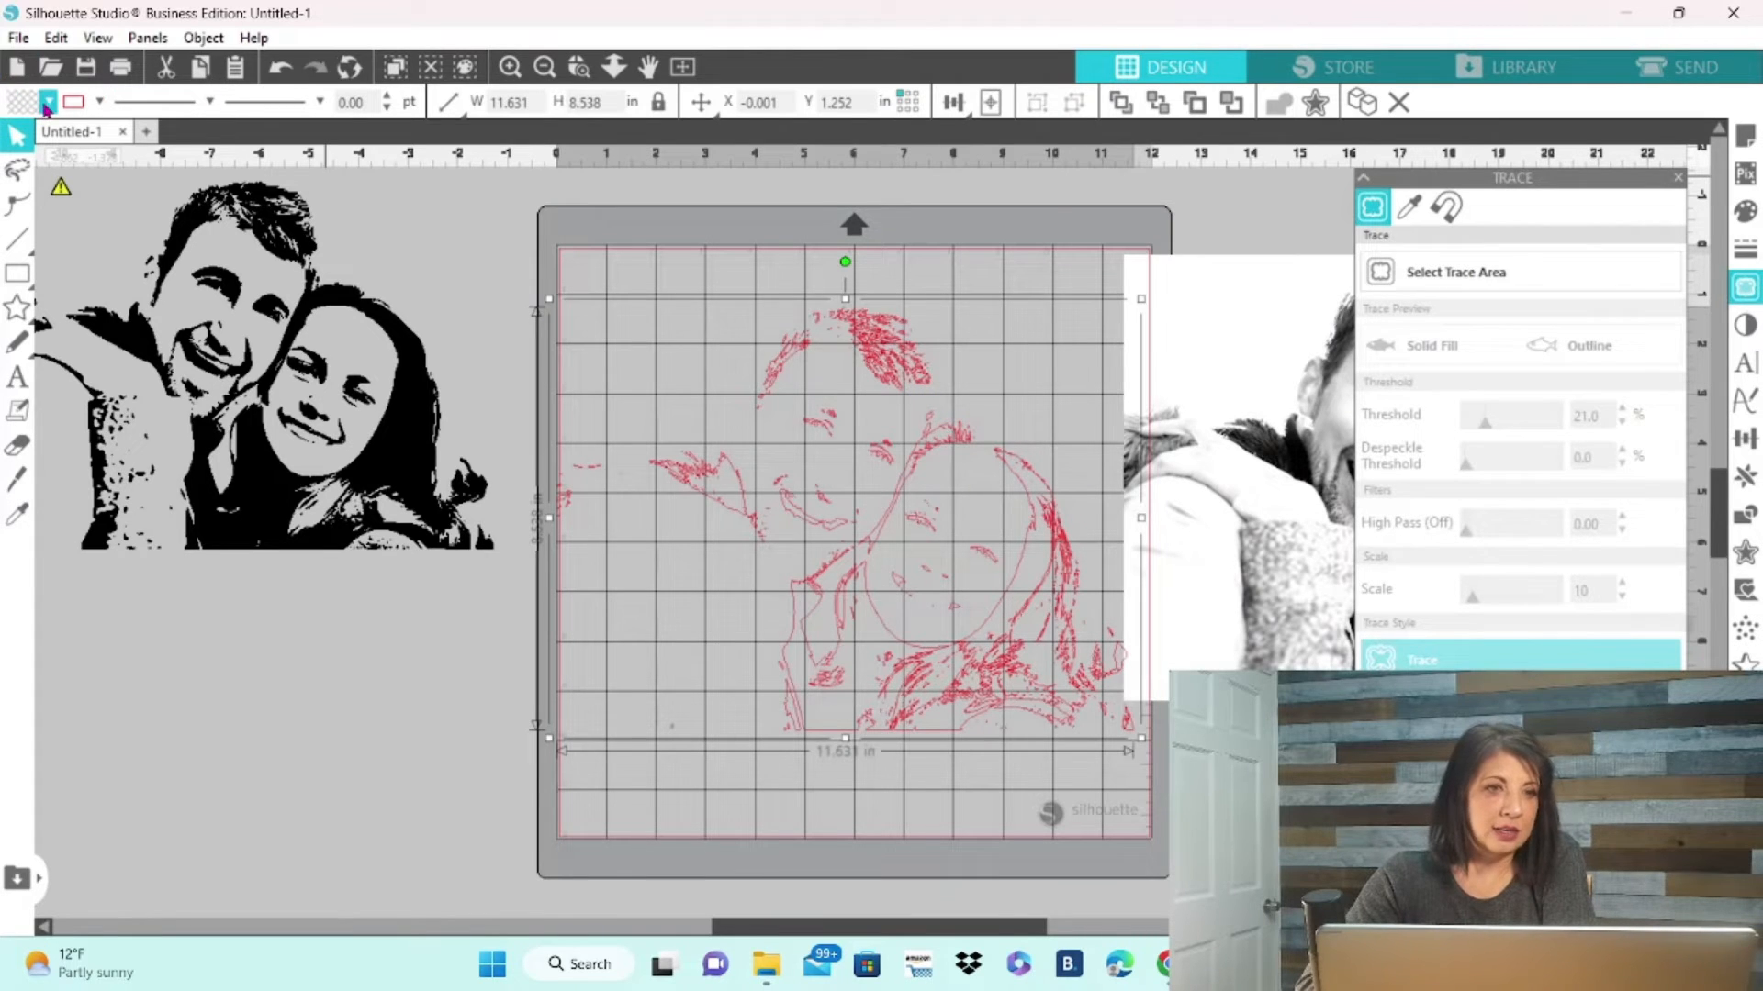
{"action": "left_click", "coordinate": [48, 101]}
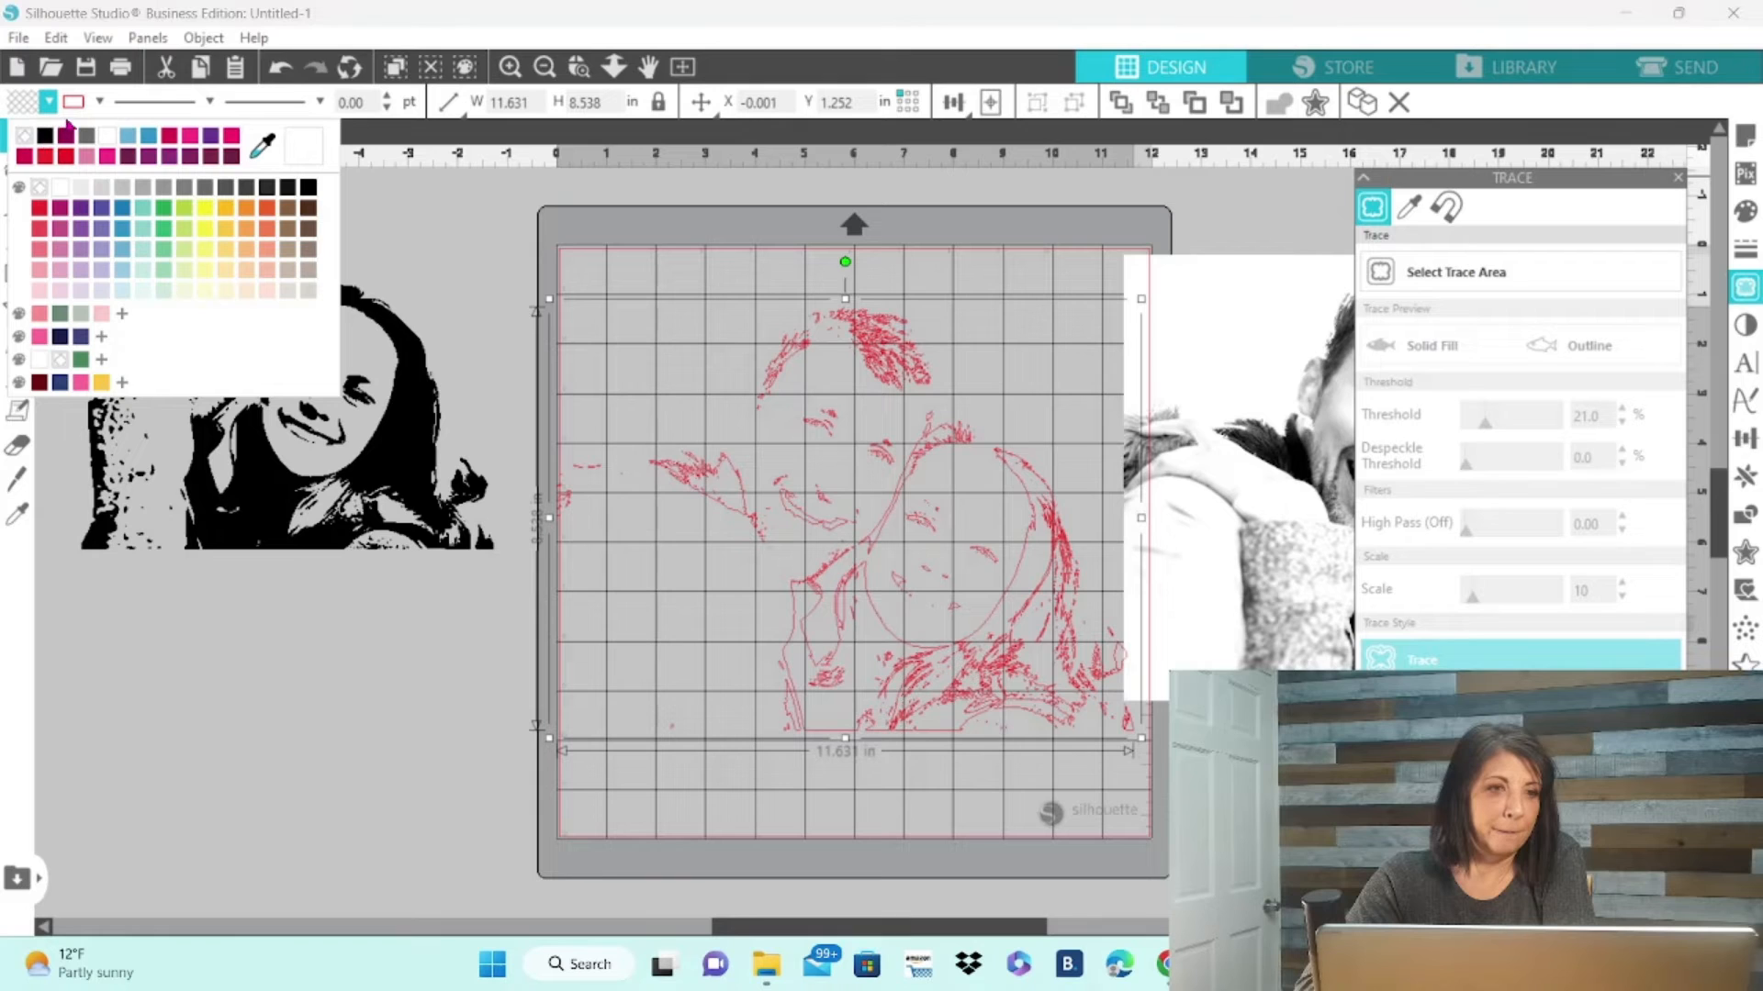
{"action": "left_click", "coordinate": [44, 135]}
{"action": "left_click", "coordinate": [98, 102]}
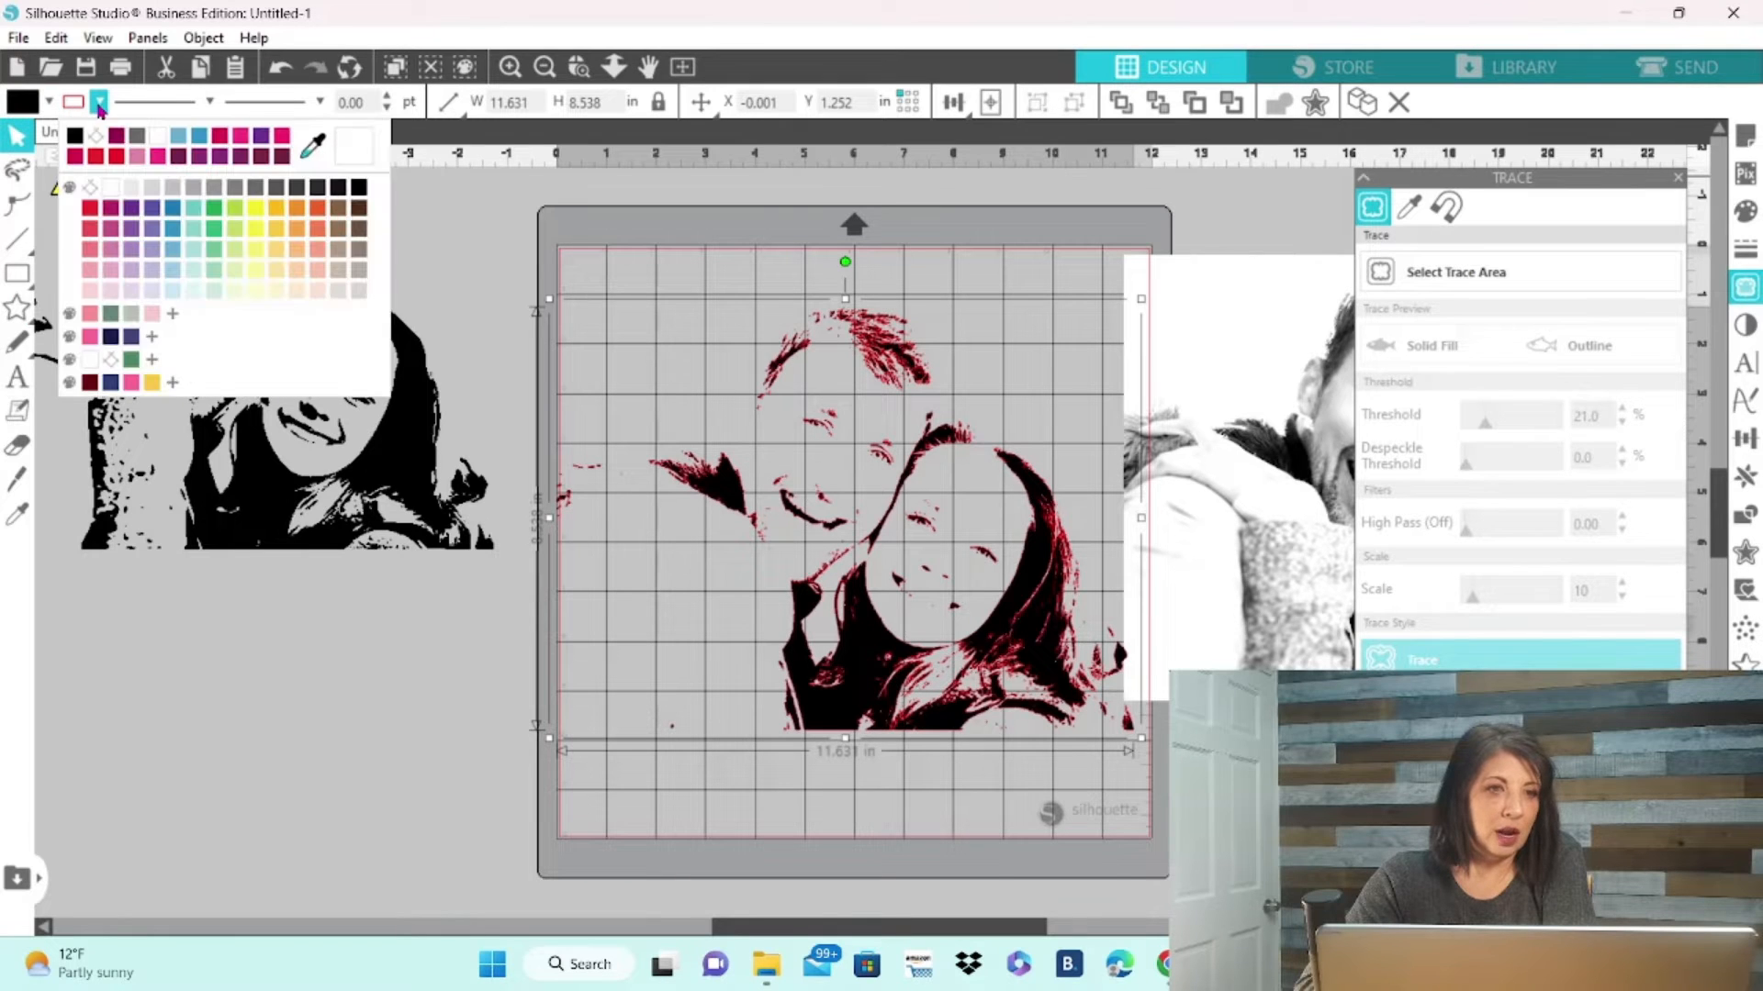
{"action": "left_click", "coordinate": [97, 137]}
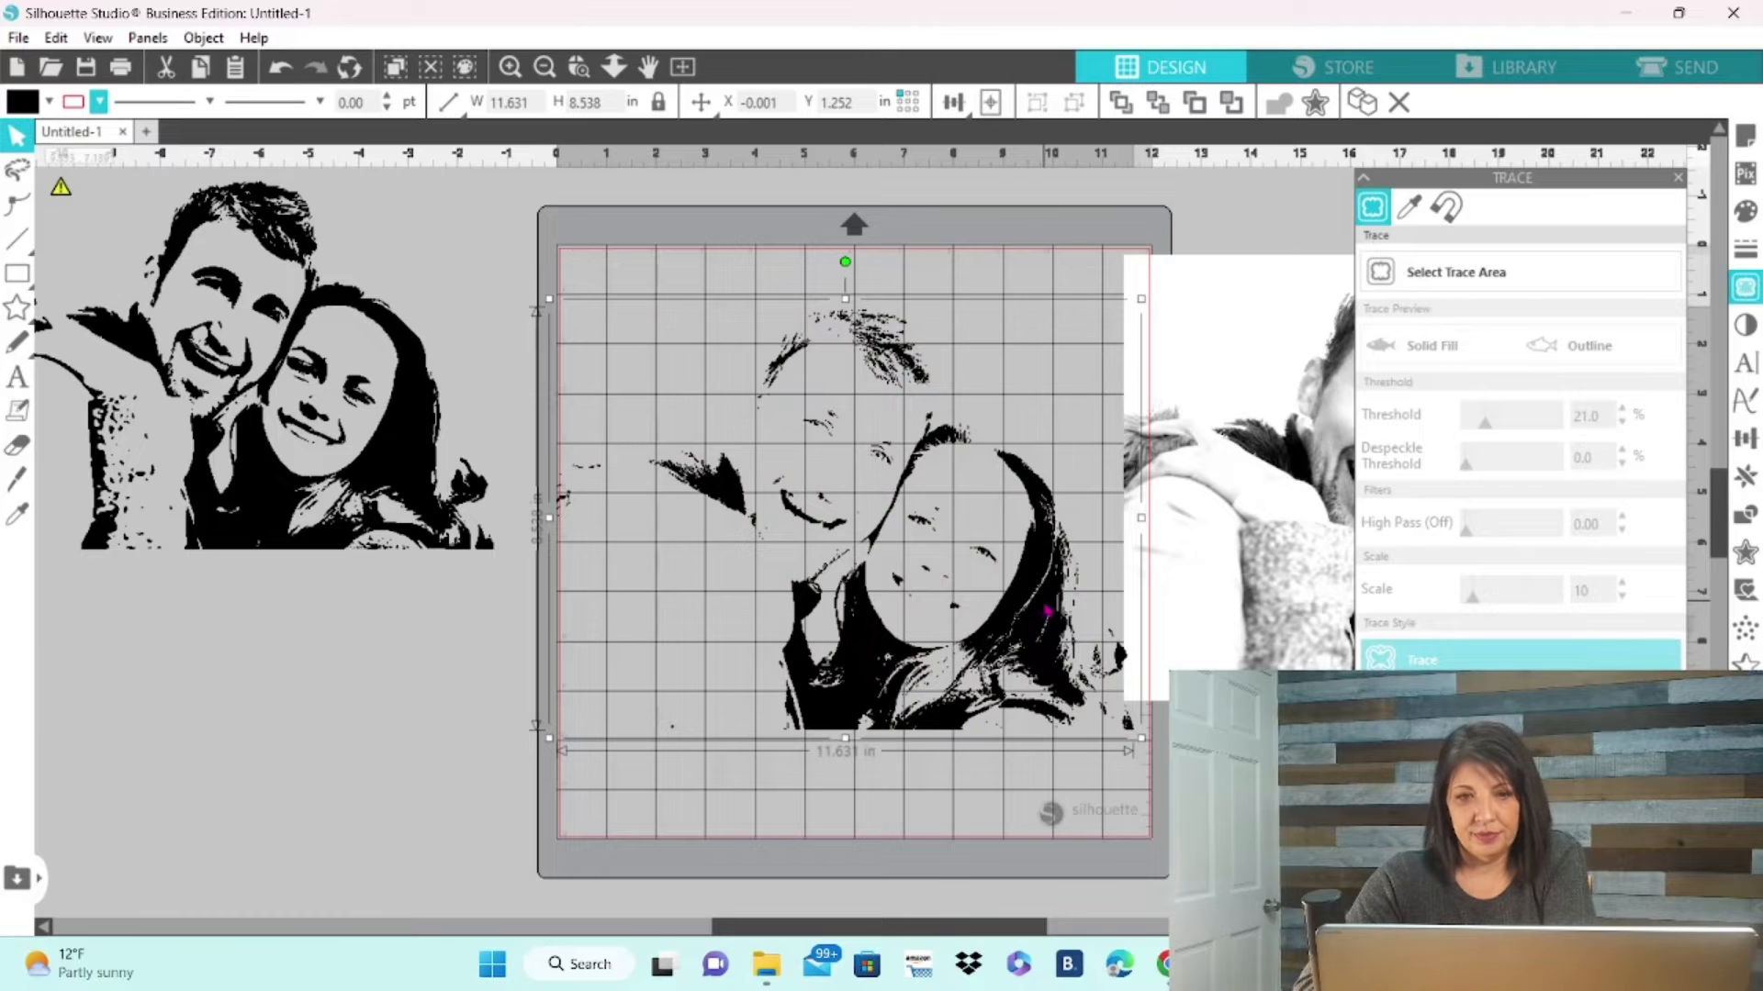
{"action": "mouse_move", "coordinate": [1042, 613]}
{"action": "left_mouse_down"}
{"action": "mouse_move", "coordinate": [595, 823]}
{"action": "mouse_move", "coordinate": [454, 820]}
{"action": "left_mouse_up"}
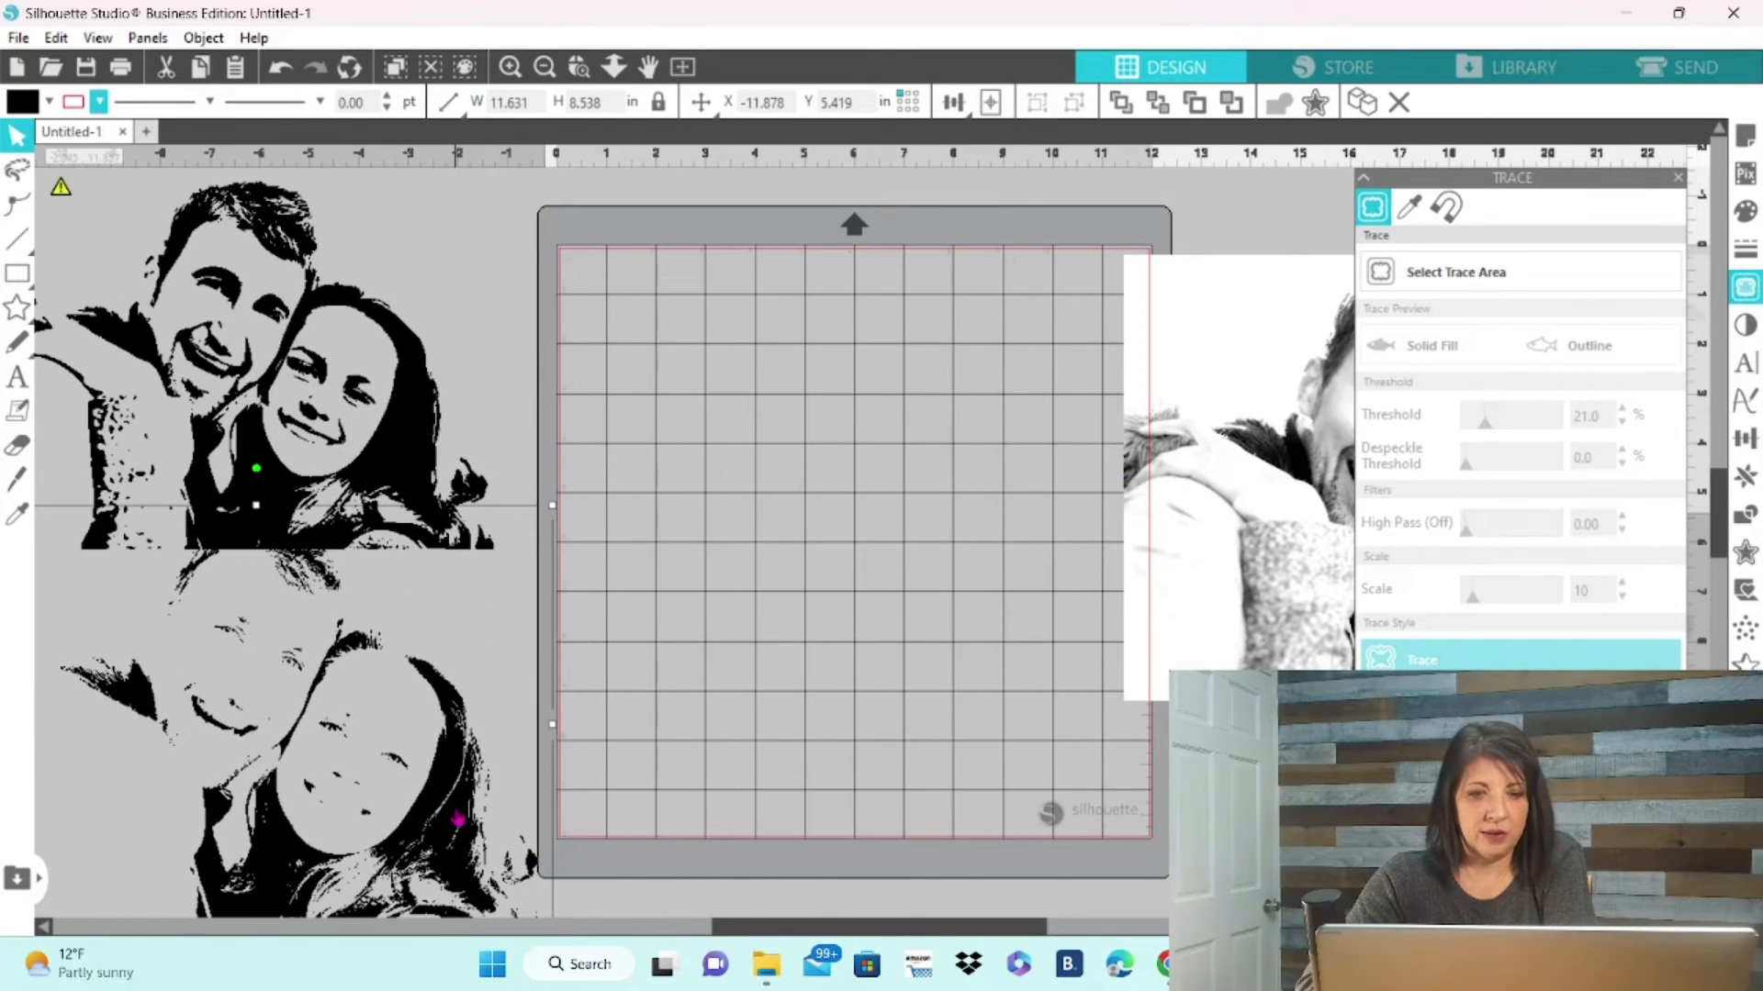
Retrace the whole photo with the high pass filter at 17.75 and move the photo aside from the new trace.
{"action": "left_click_drag", "start_coordinate": [1207, 631], "coordinate": [767, 628]}
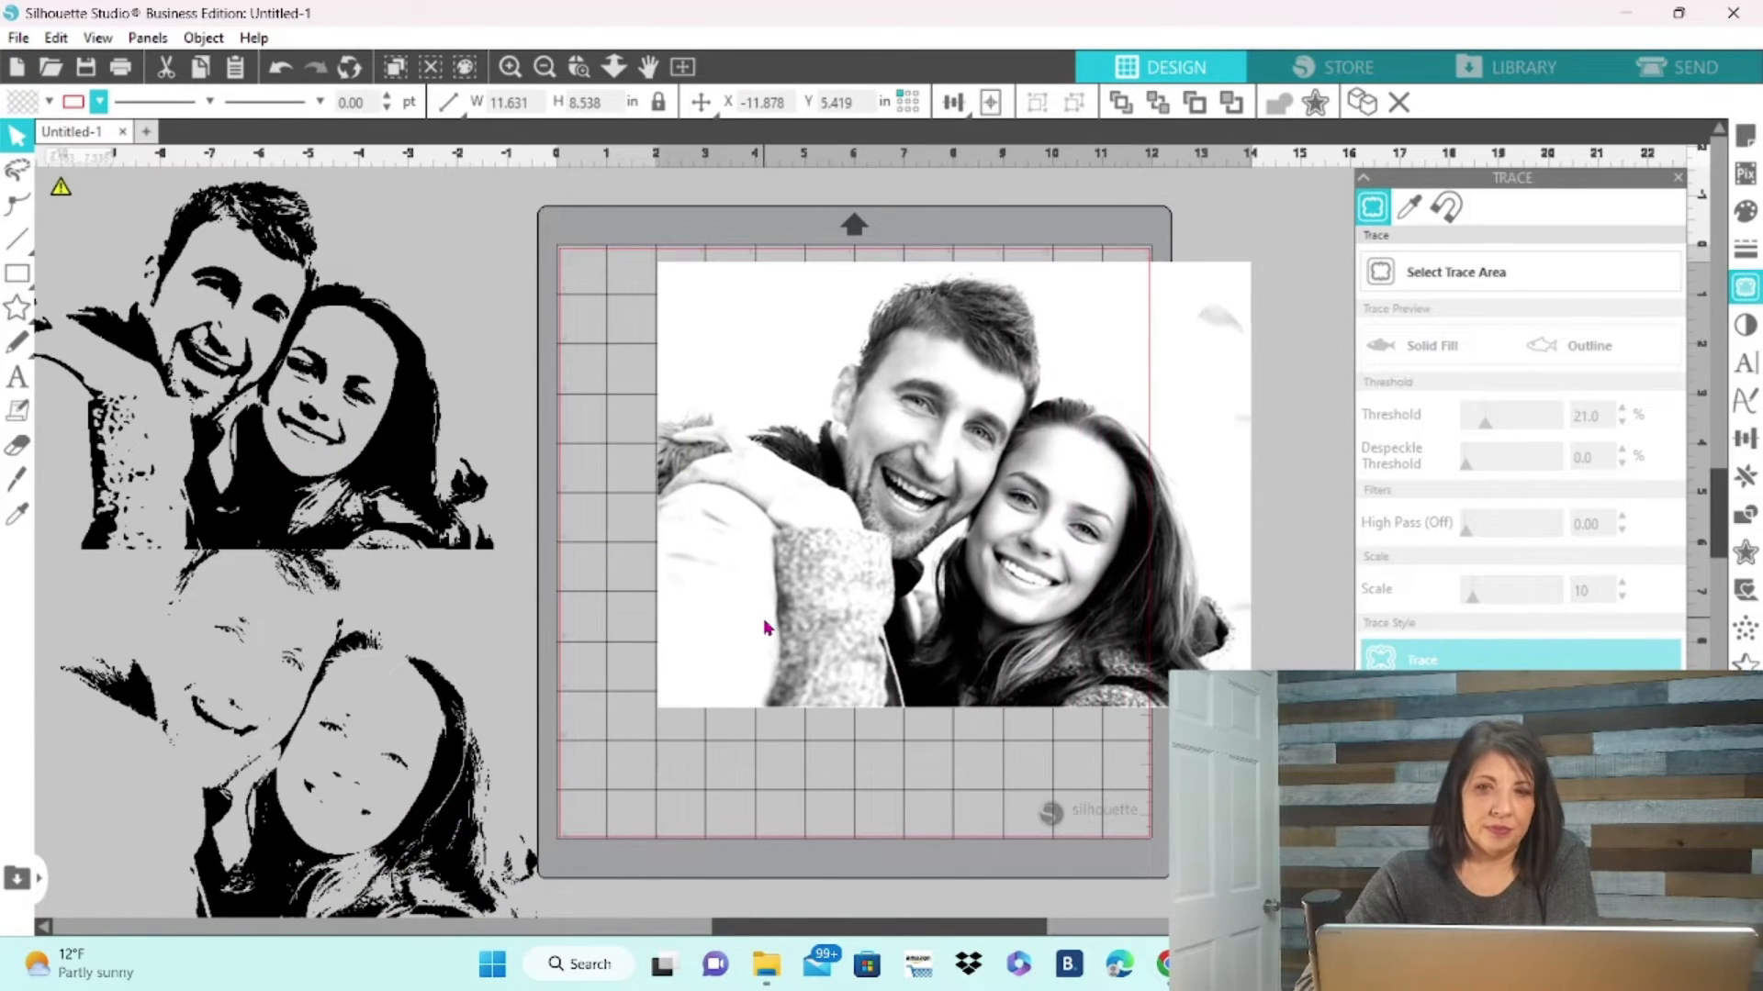
{"action": "left_click", "coordinate": [1387, 272]}
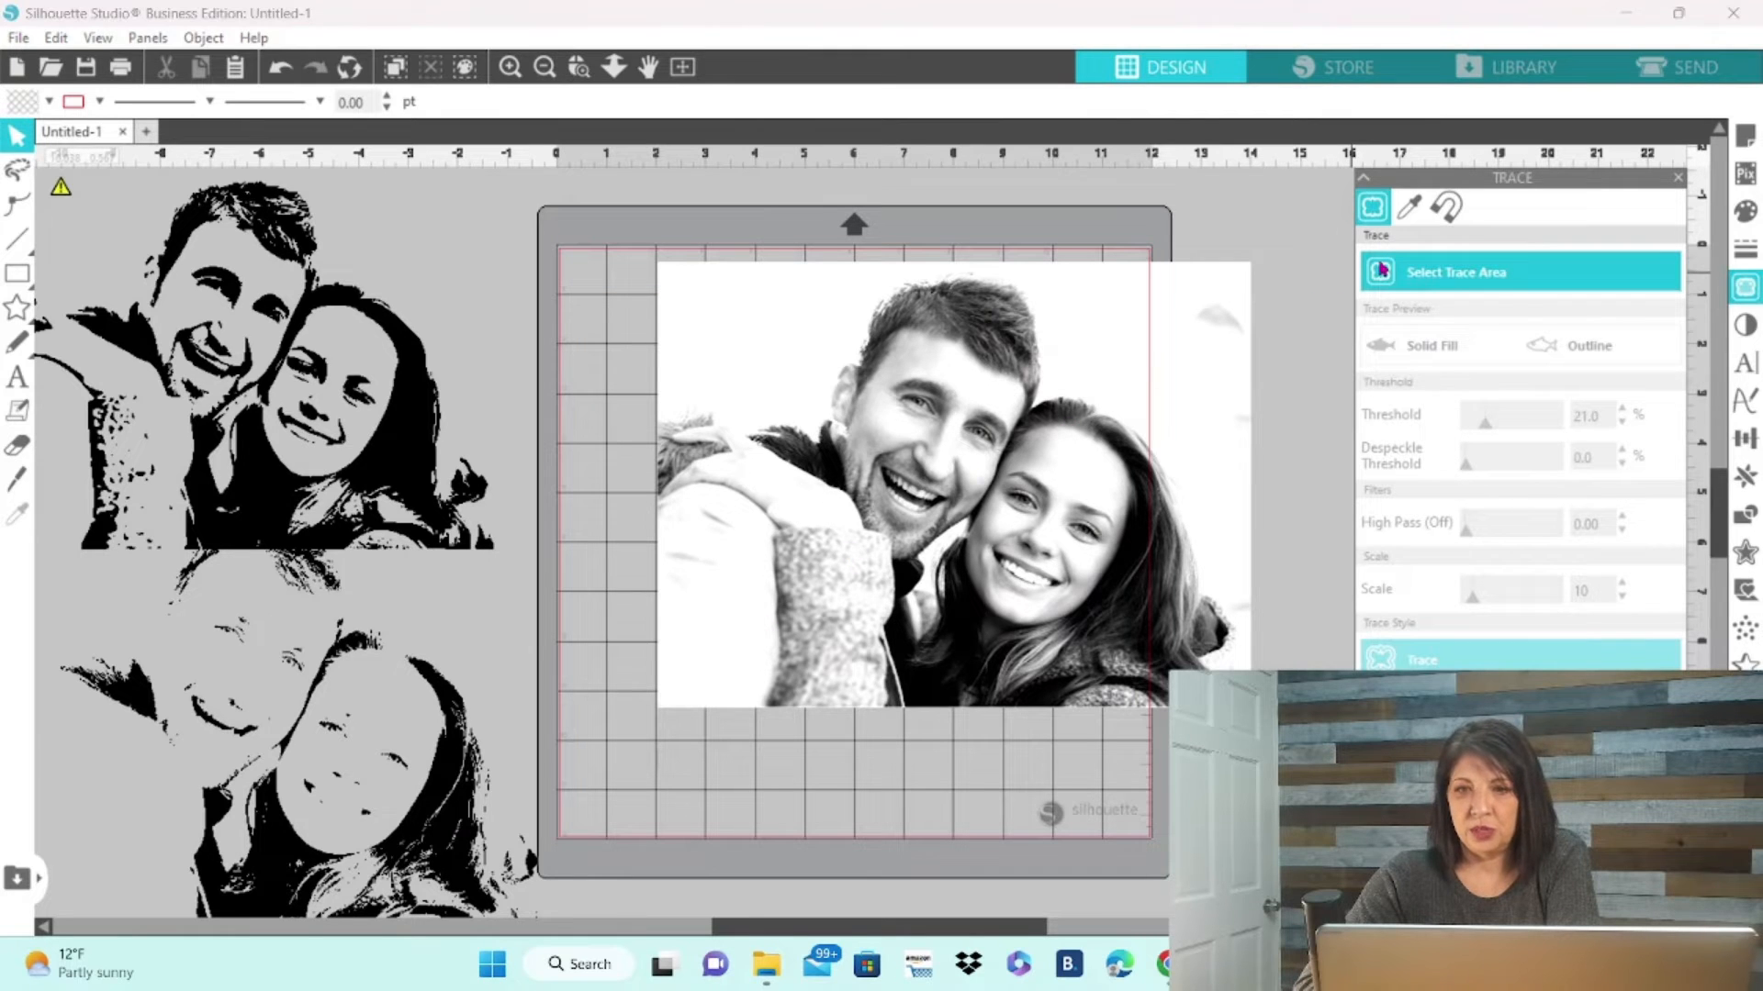
{"action": "mouse_move", "coordinate": [631, 231]}
{"action": "left_mouse_down"}
{"action": "mouse_move", "coordinate": [969, 317]}
{"action": "mouse_move", "coordinate": [1312, 728]}
{"action": "left_mouse_up"}
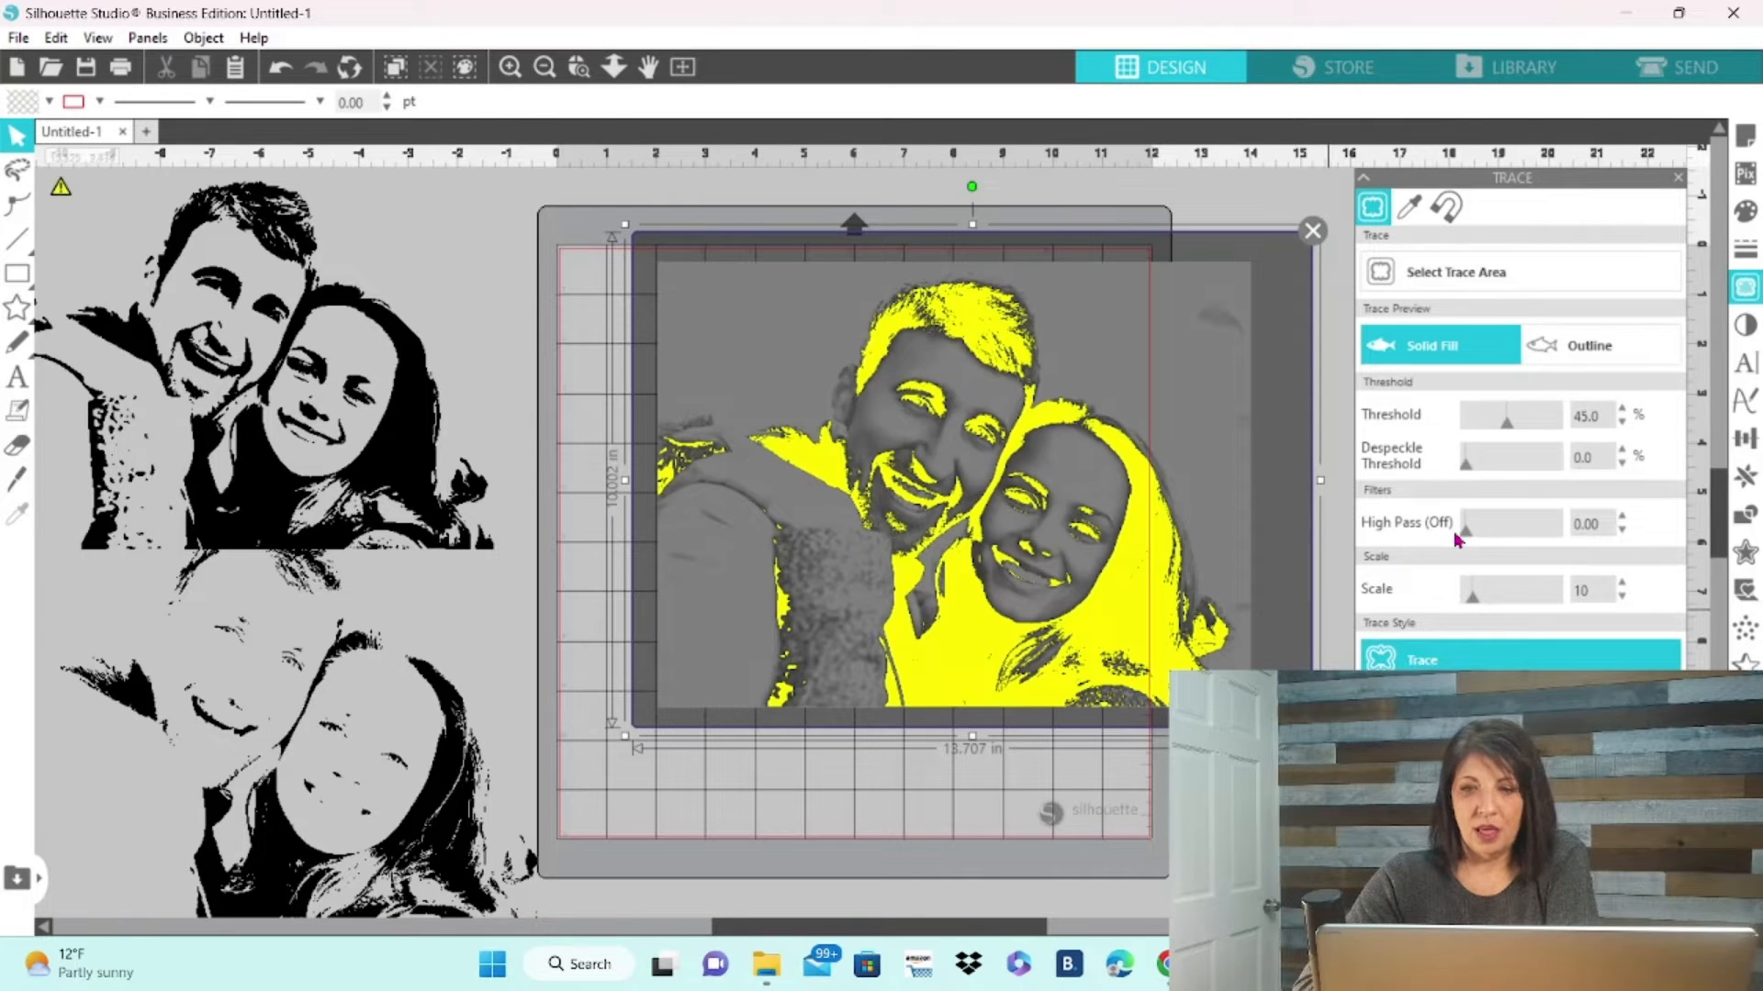
{"action": "mouse_move", "coordinate": [1467, 533]}
{"action": "left_mouse_down"}
{"action": "mouse_move", "coordinate": [1567, 547]}
{"action": "mouse_move", "coordinate": [1533, 546]}
{"action": "left_mouse_up"}
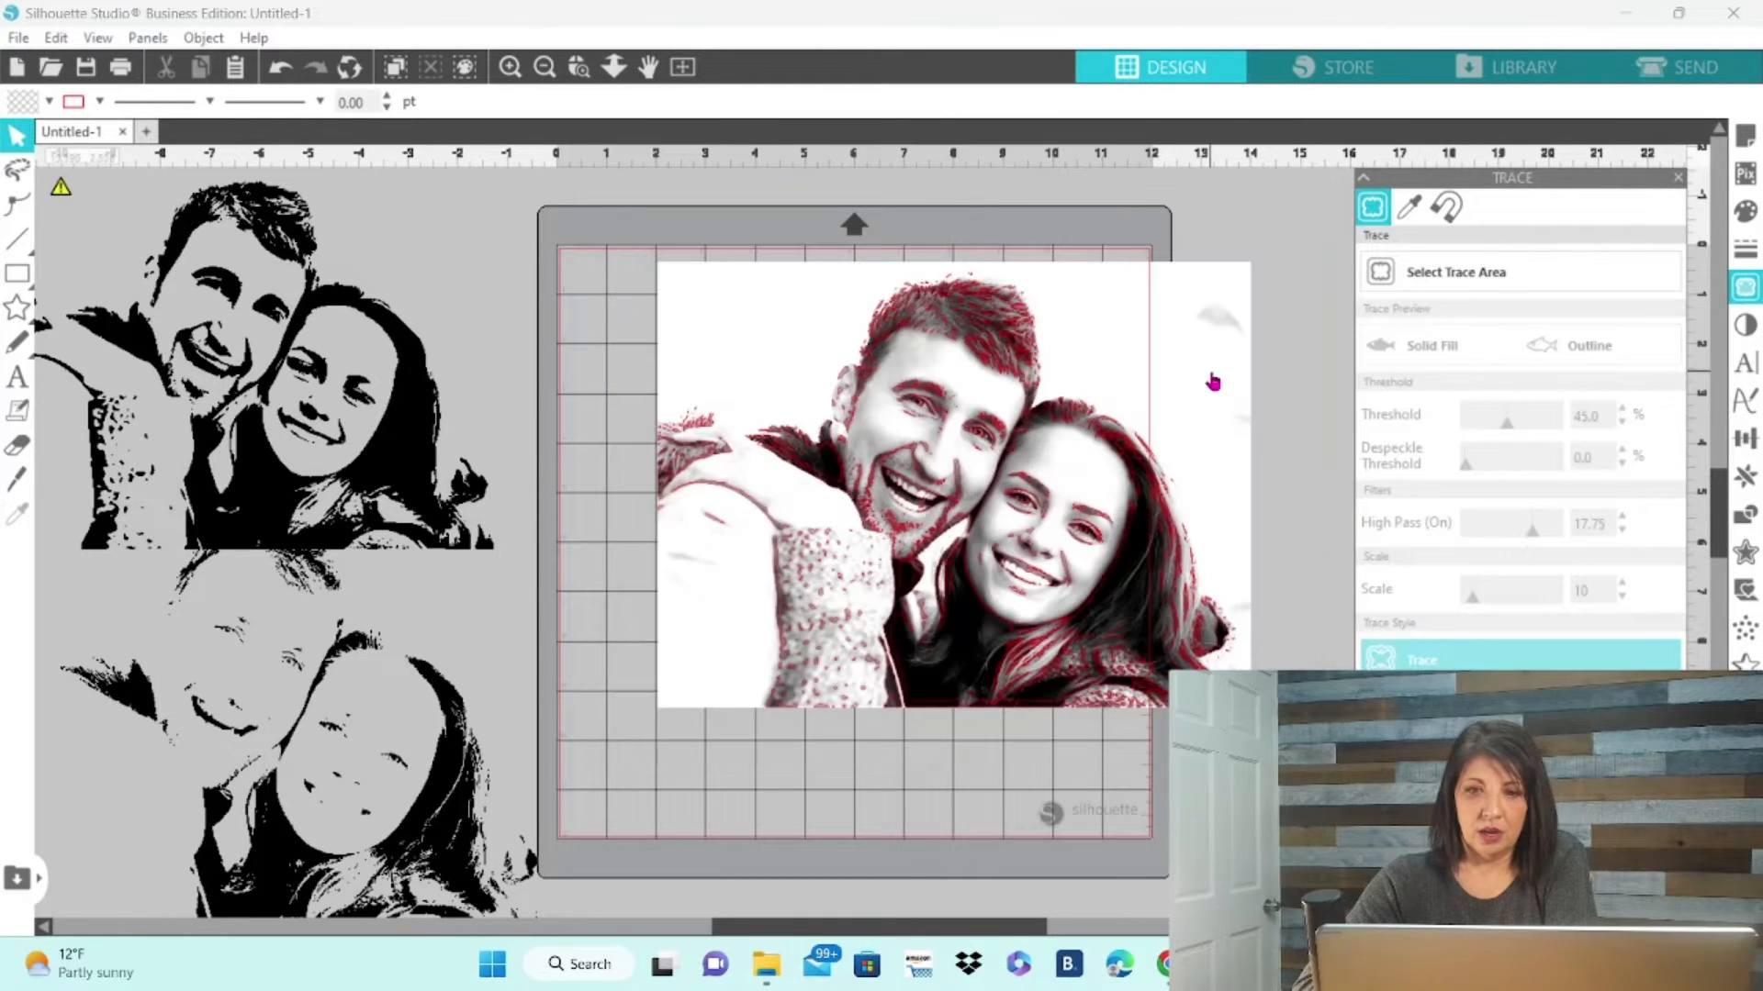
{"action": "mouse_move", "coordinate": [1209, 378]}
{"action": "left_mouse_down"}
{"action": "mouse_move", "coordinate": [1724, 372]}
{"action": "mouse_move", "coordinate": [1676, 385]}
{"action": "mouse_move", "coordinate": [1700, 380]}
{"action": "left_mouse_up"}
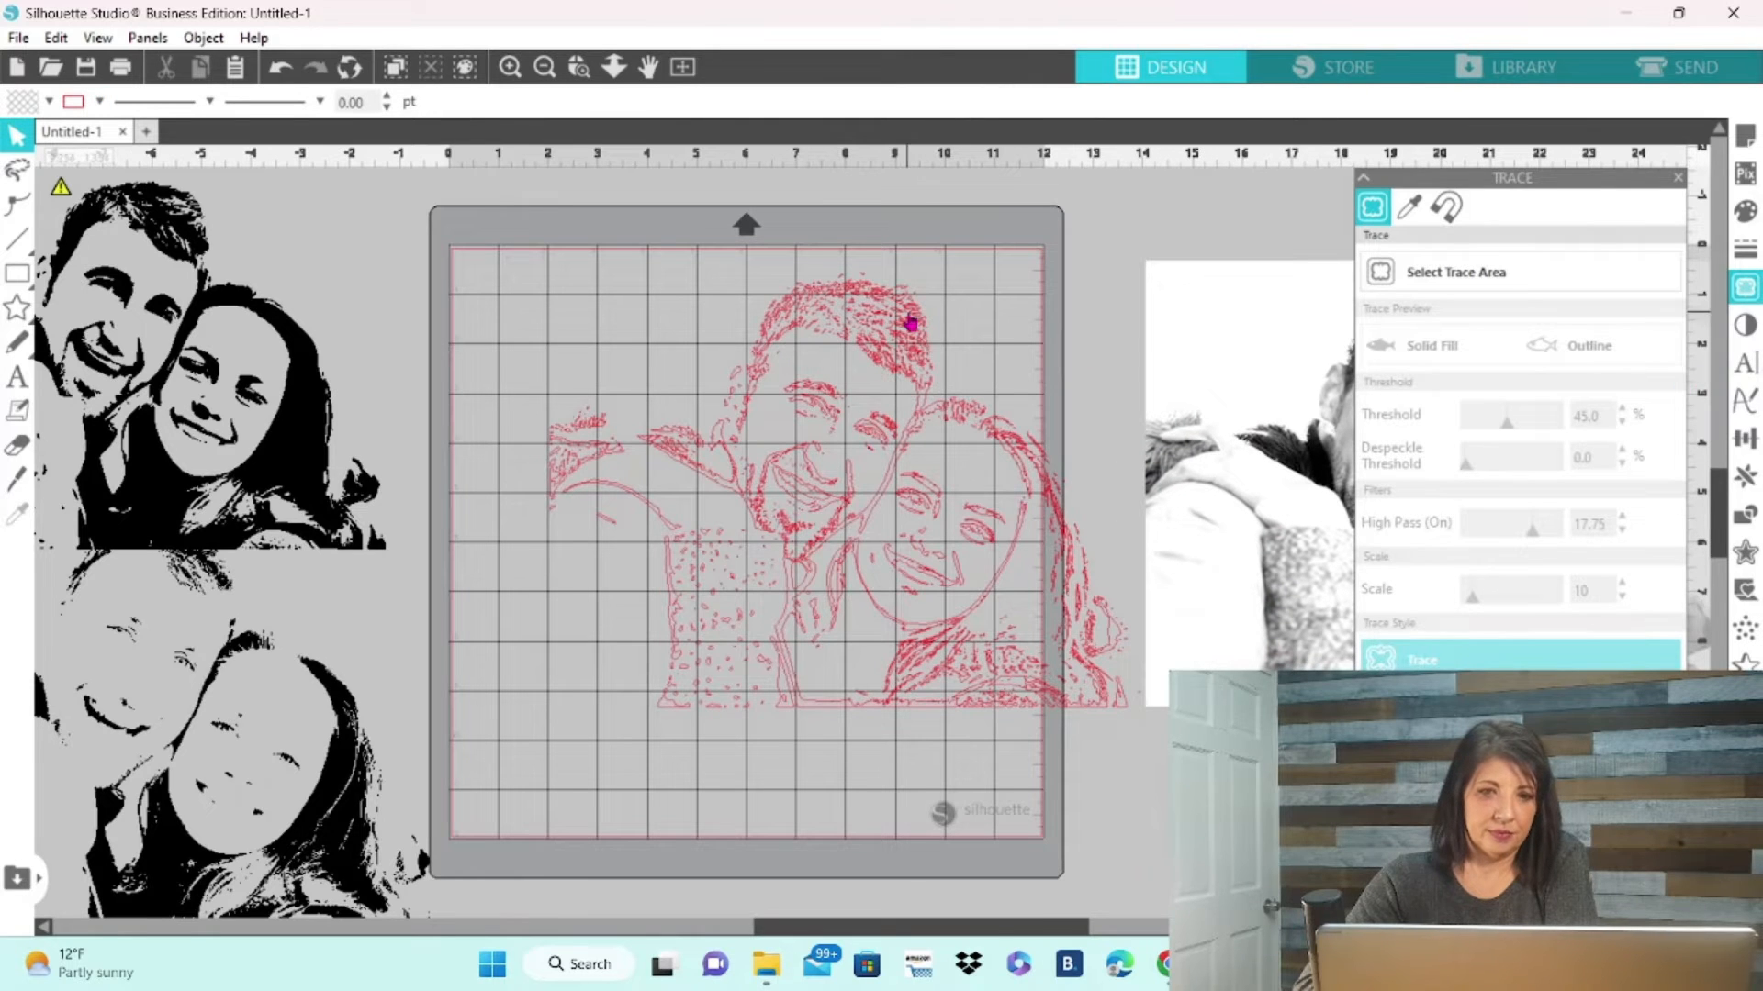
Fill the high-pass trace with black and remove its line color.
{"action": "left_click", "coordinate": [910, 323]}
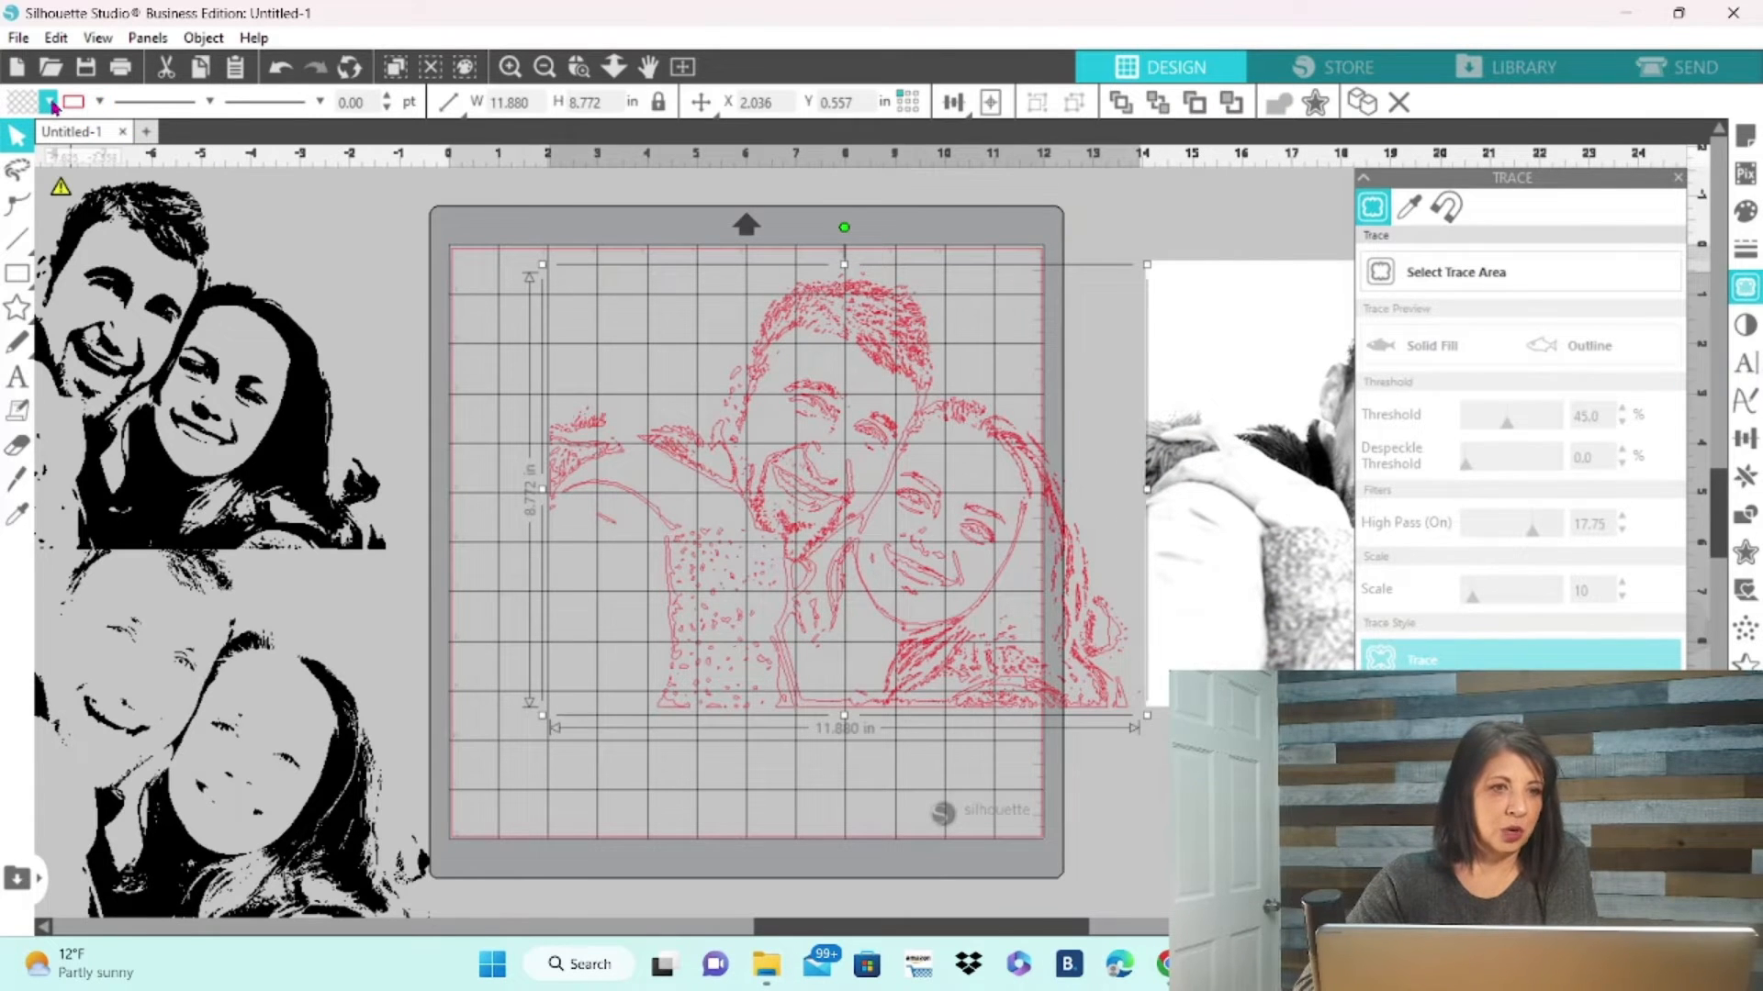
{"action": "left_click", "coordinate": [48, 102]}
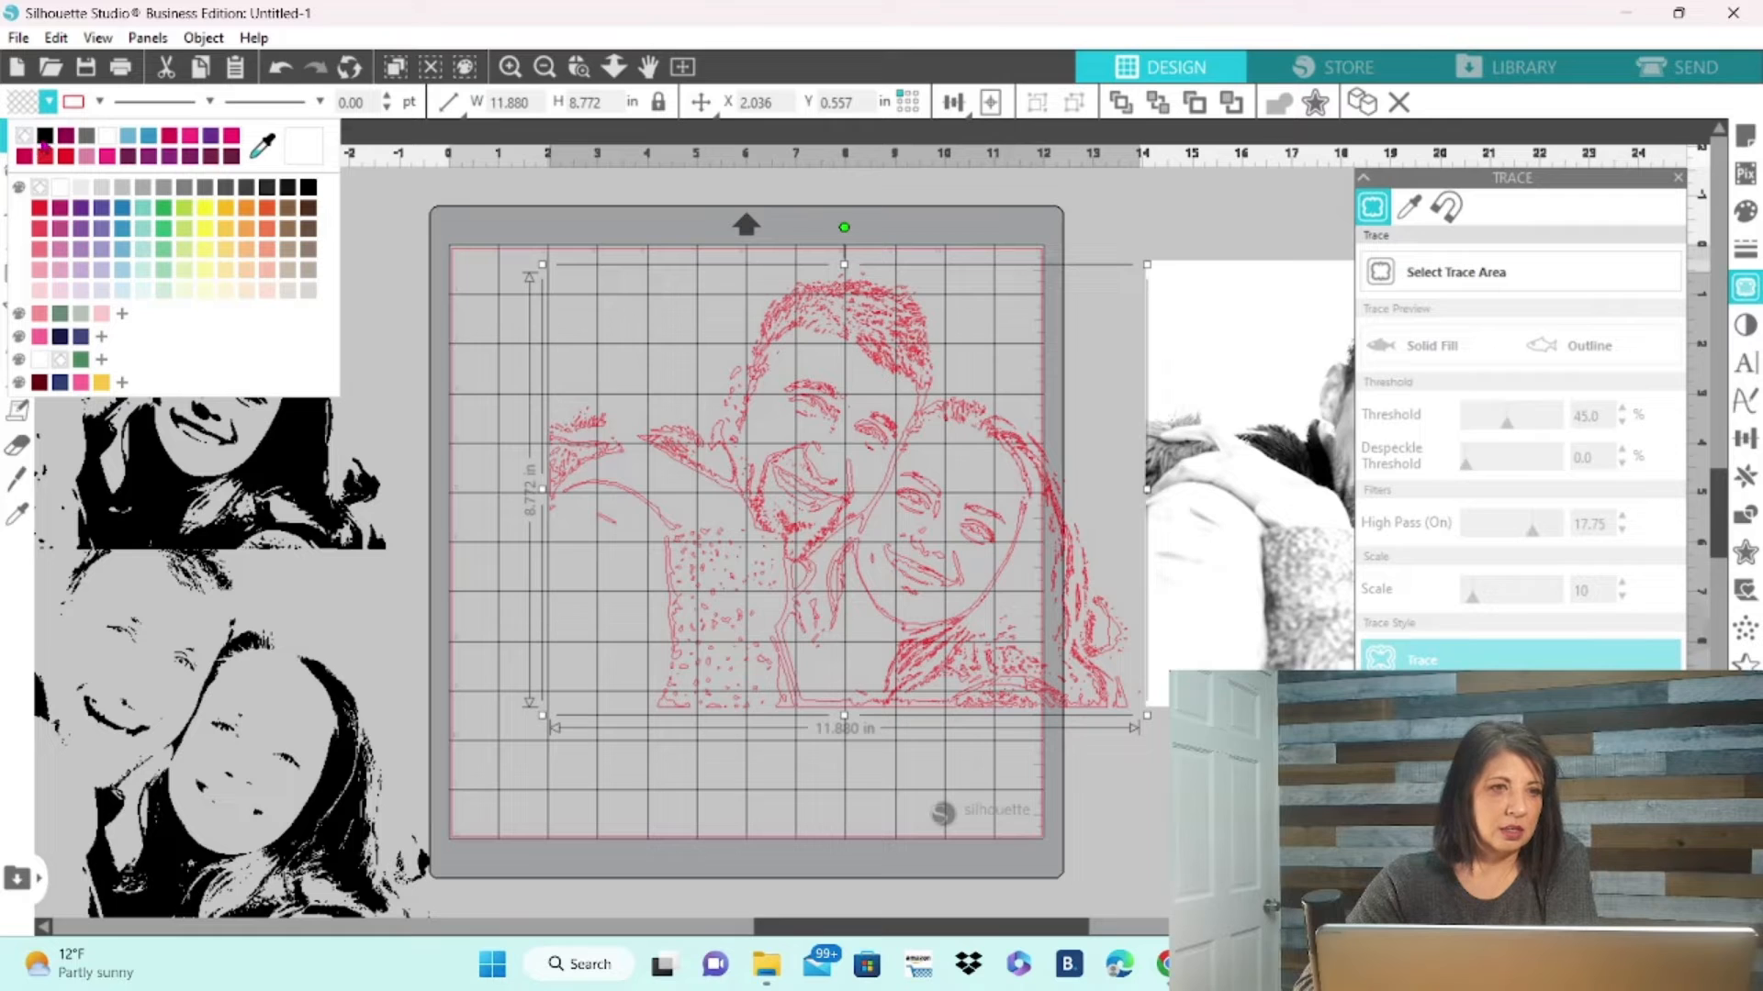
{"action": "left_click", "coordinate": [44, 136]}
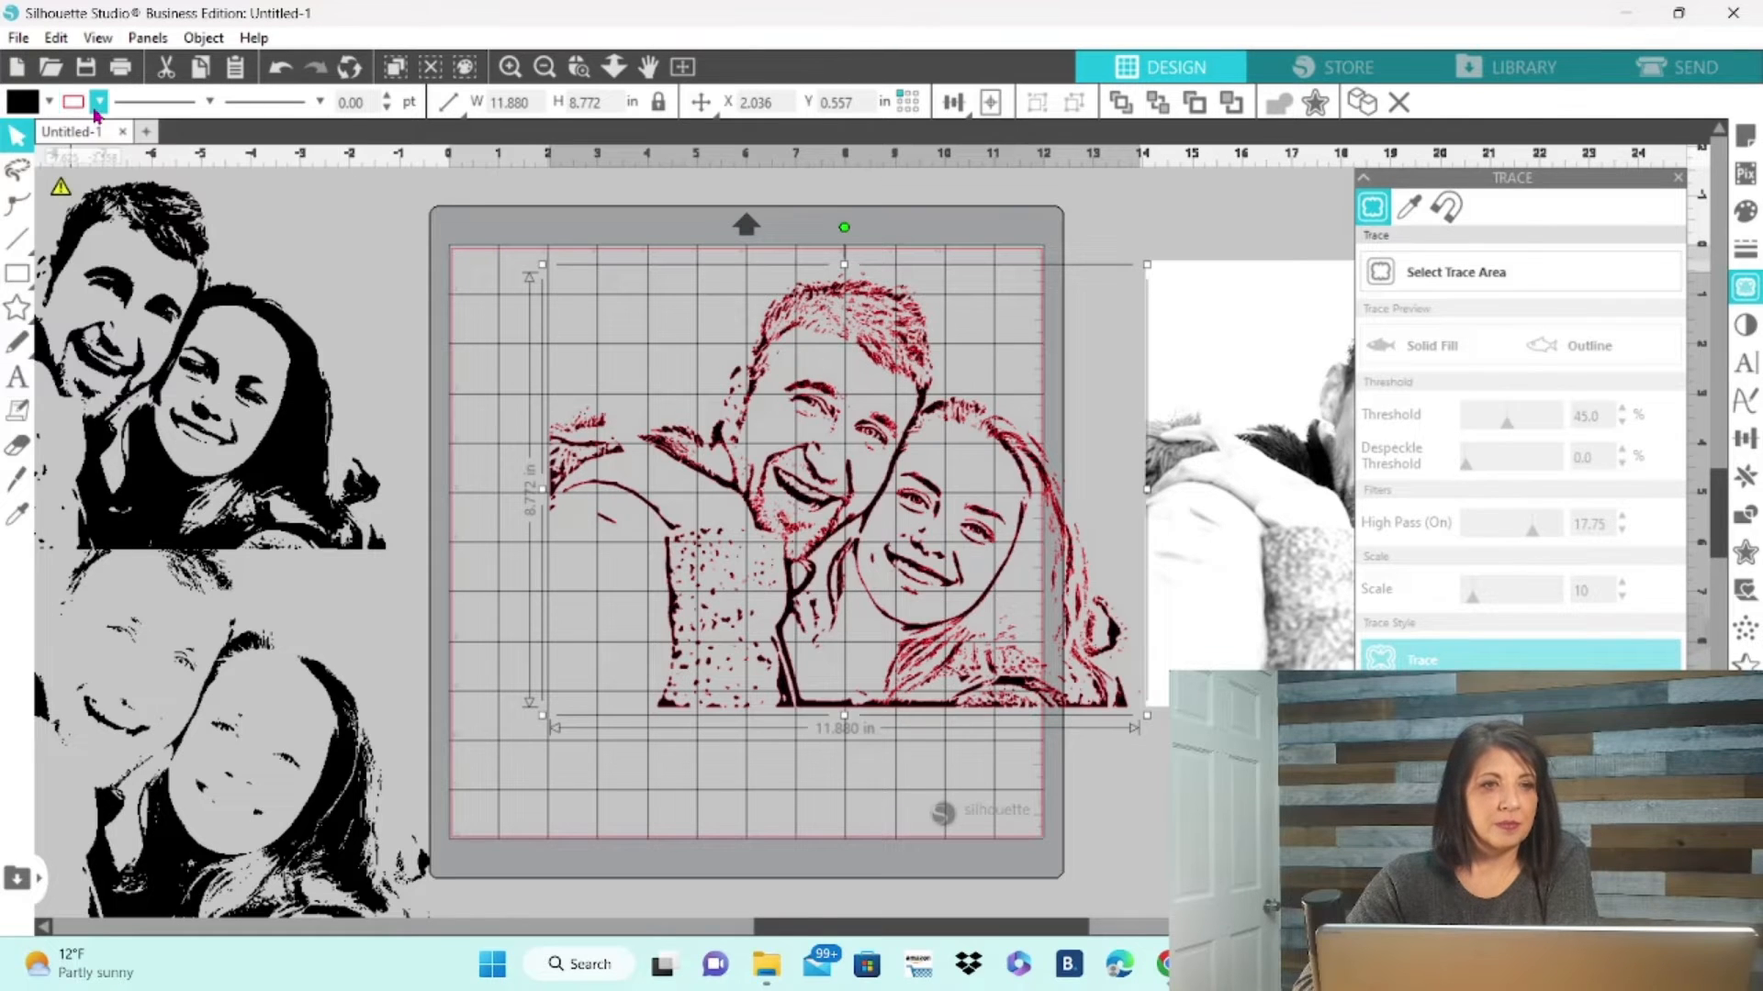
{"action": "left_click", "coordinate": [97, 105]}
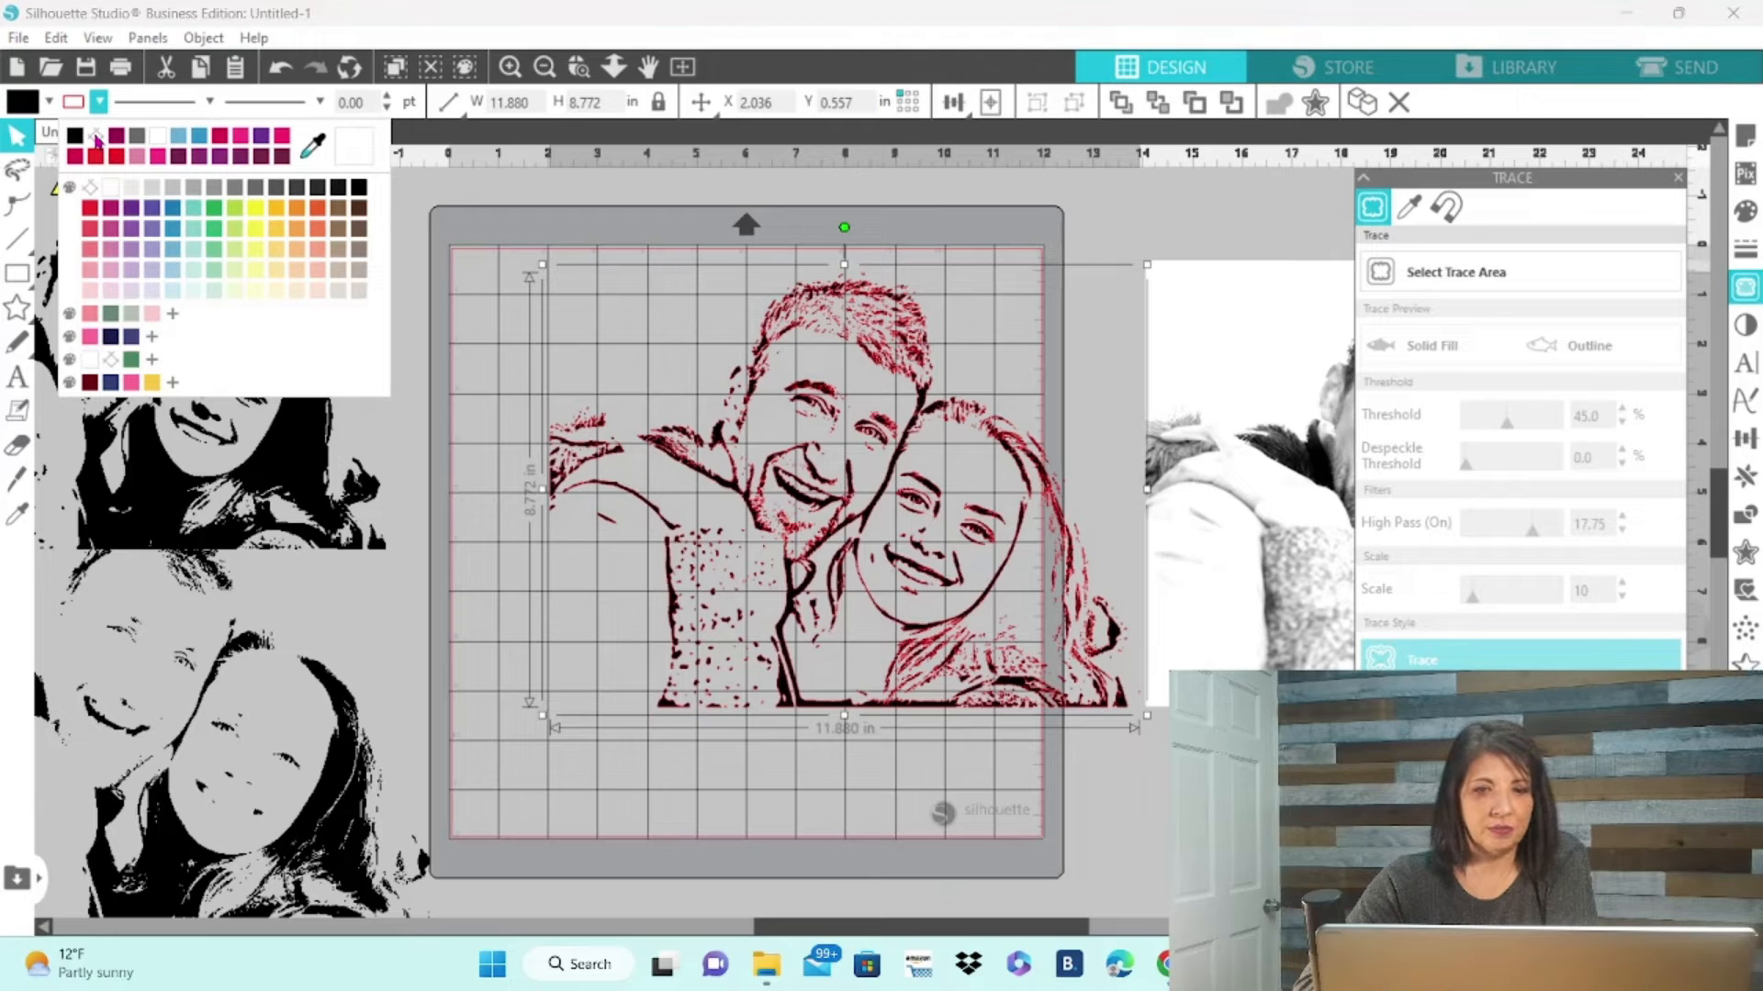
{"action": "left_click", "coordinate": [97, 138]}
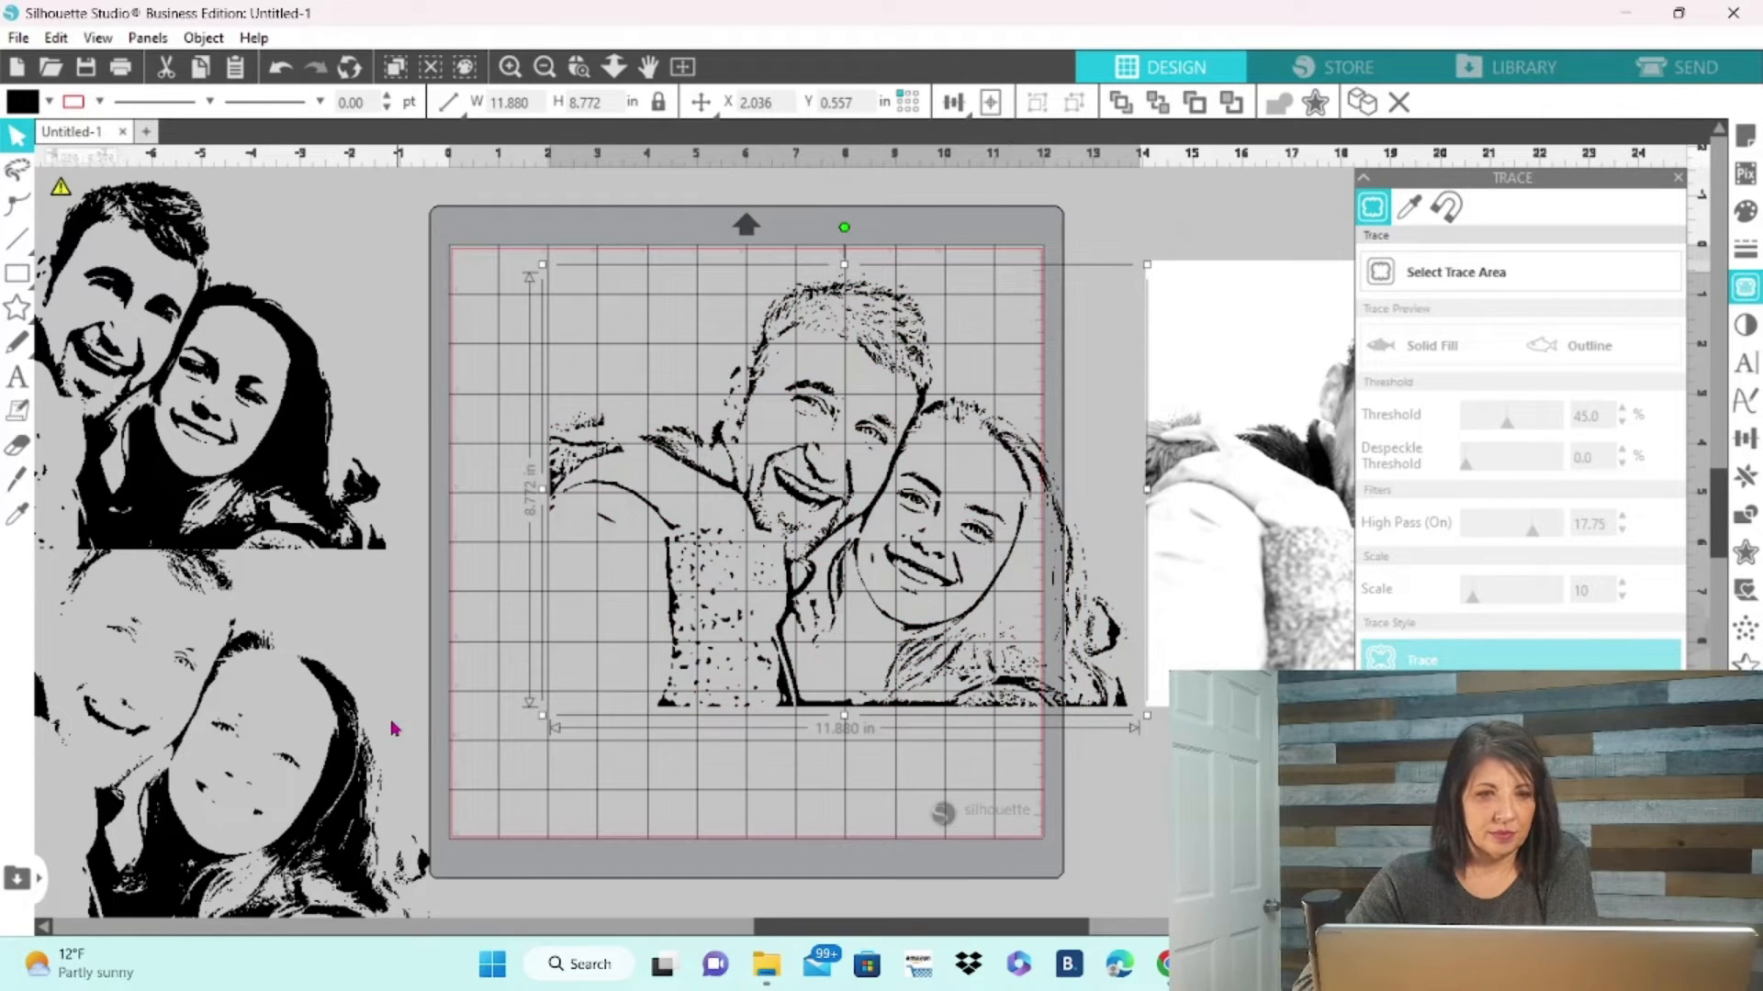
Align the low-threshold trace over the high-pass trace on the mat and weld the two together.
{"action": "mouse_move", "coordinate": [353, 774]}
{"action": "left_mouse_down"}
{"action": "mouse_move", "coordinate": [687, 530]}
{"action": "mouse_move", "coordinate": [987, 520]}
{"action": "mouse_move", "coordinate": [1040, 544]}
{"action": "left_mouse_up"}
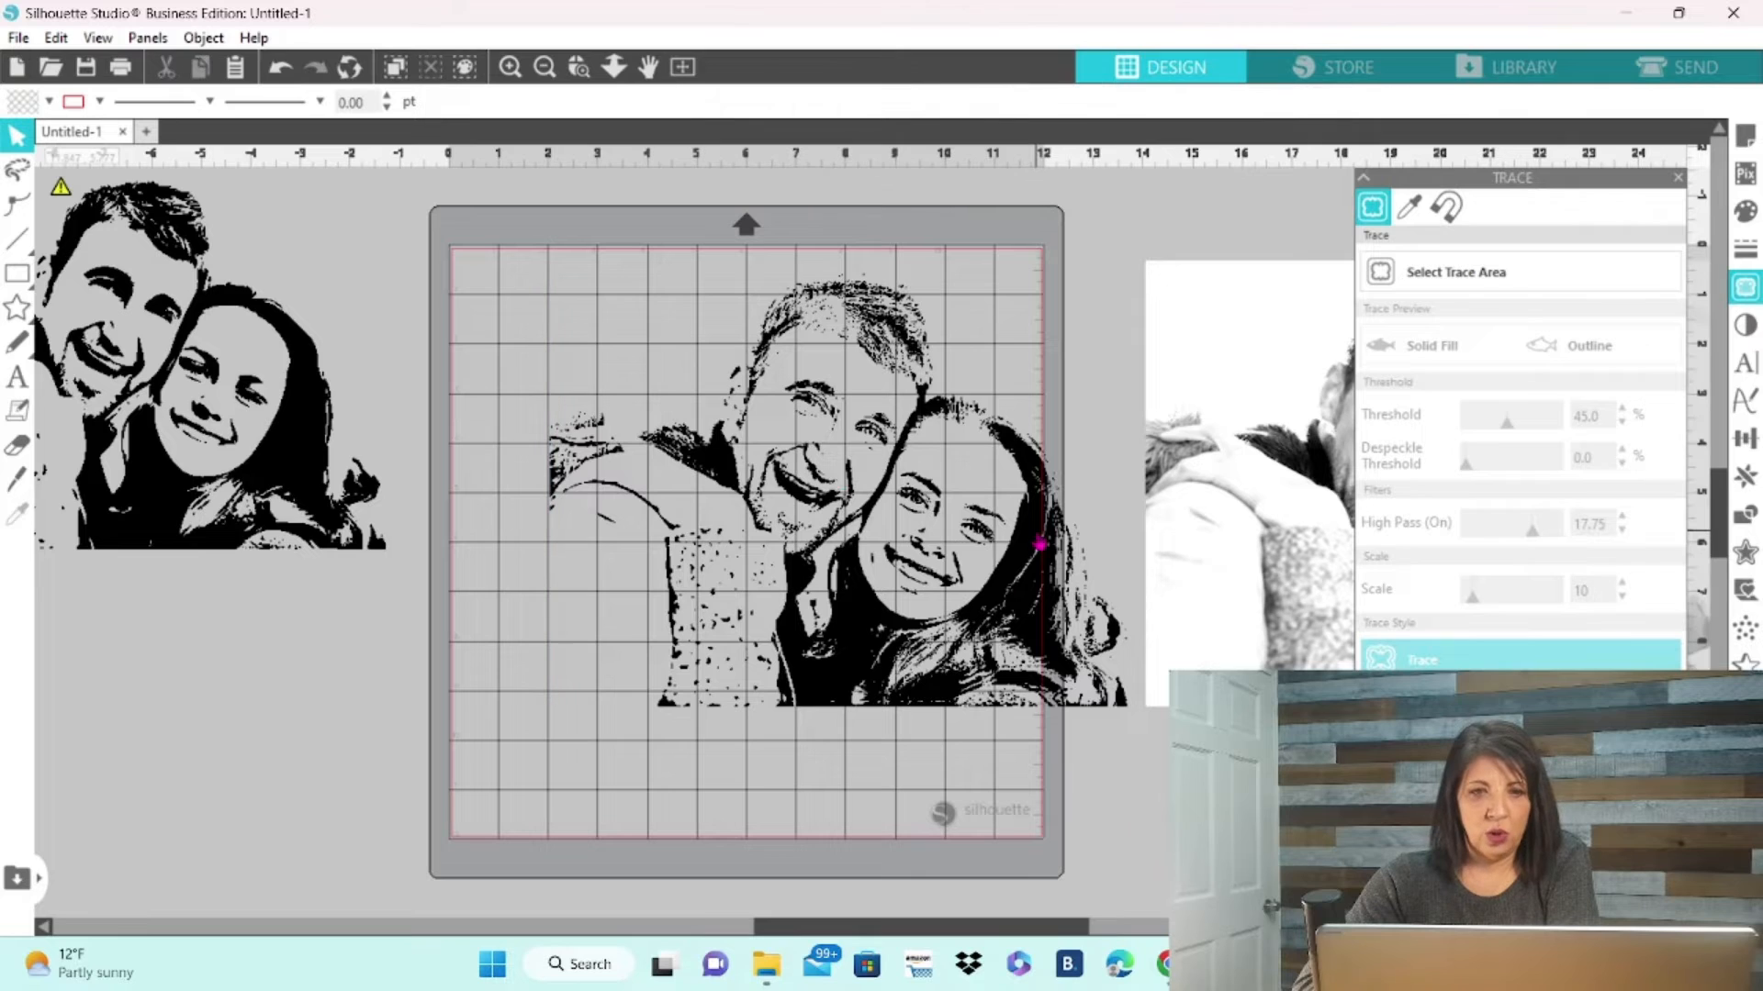
{"action": "mouse_move", "coordinate": [548, 261]}
{"action": "left_mouse_down"}
{"action": "mouse_move", "coordinate": [964, 486]}
{"action": "mouse_move", "coordinate": [1074, 625]}
{"action": "left_mouse_up"}
{"action": "right_click", "coordinate": [1074, 625]}
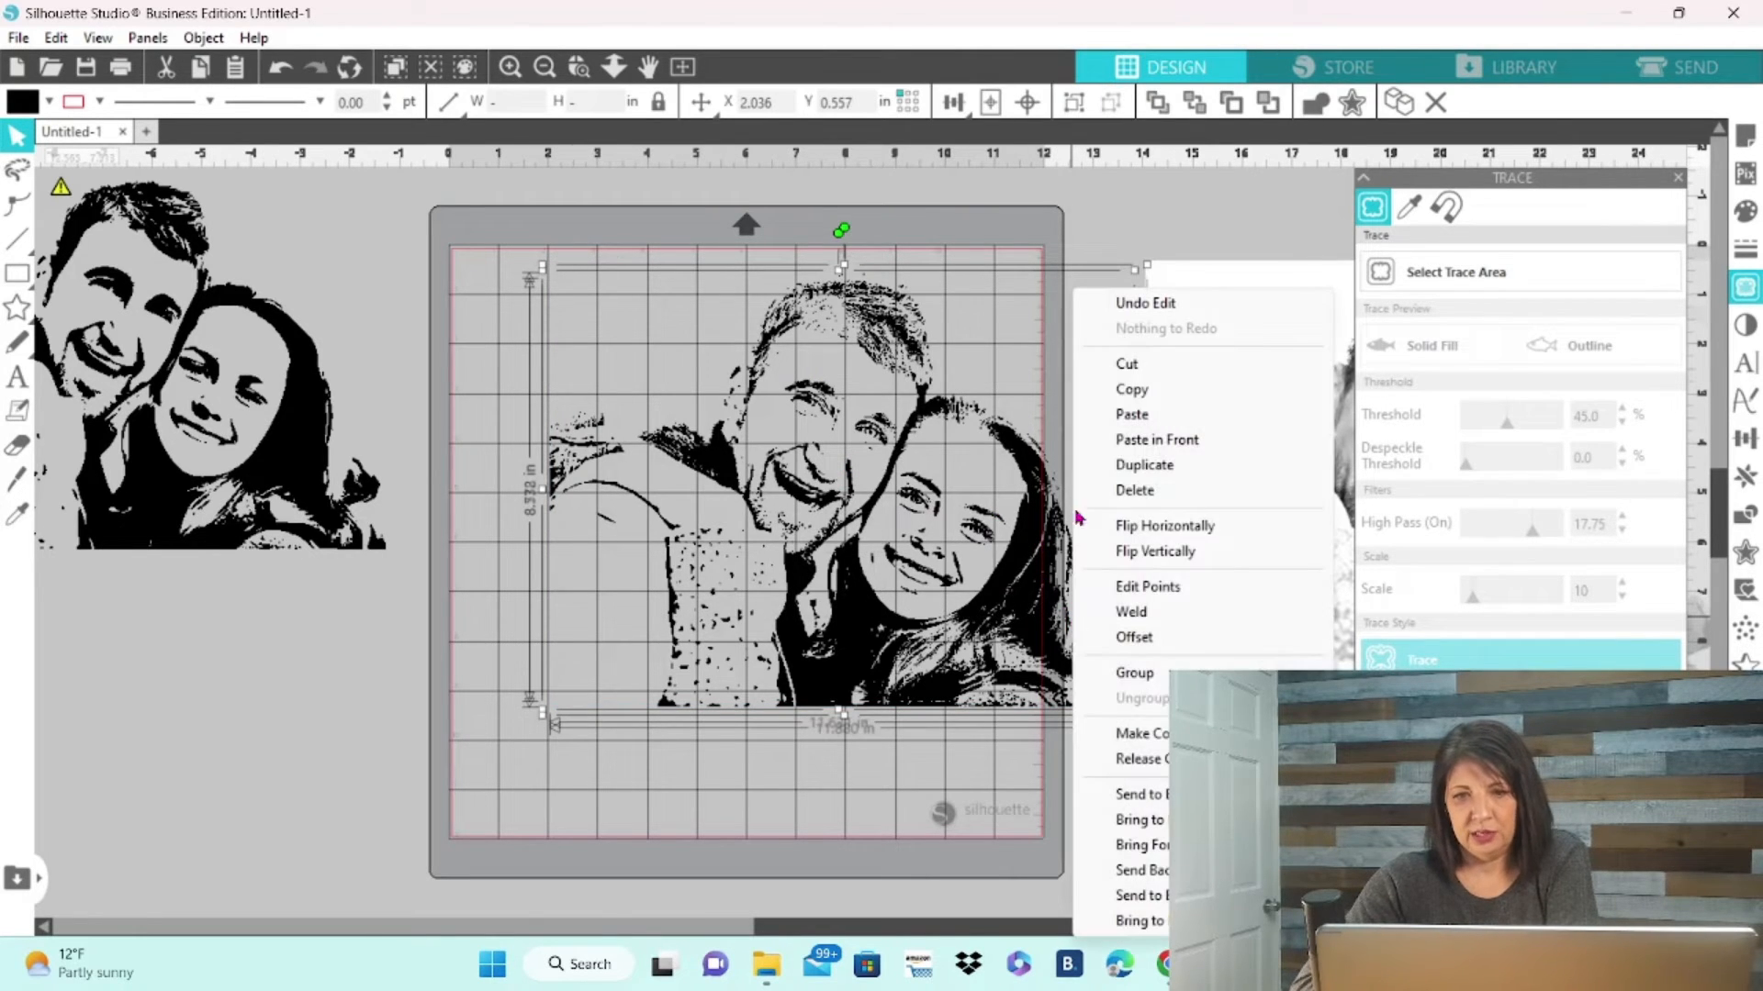
{"action": "left_click", "coordinate": [1141, 615]}
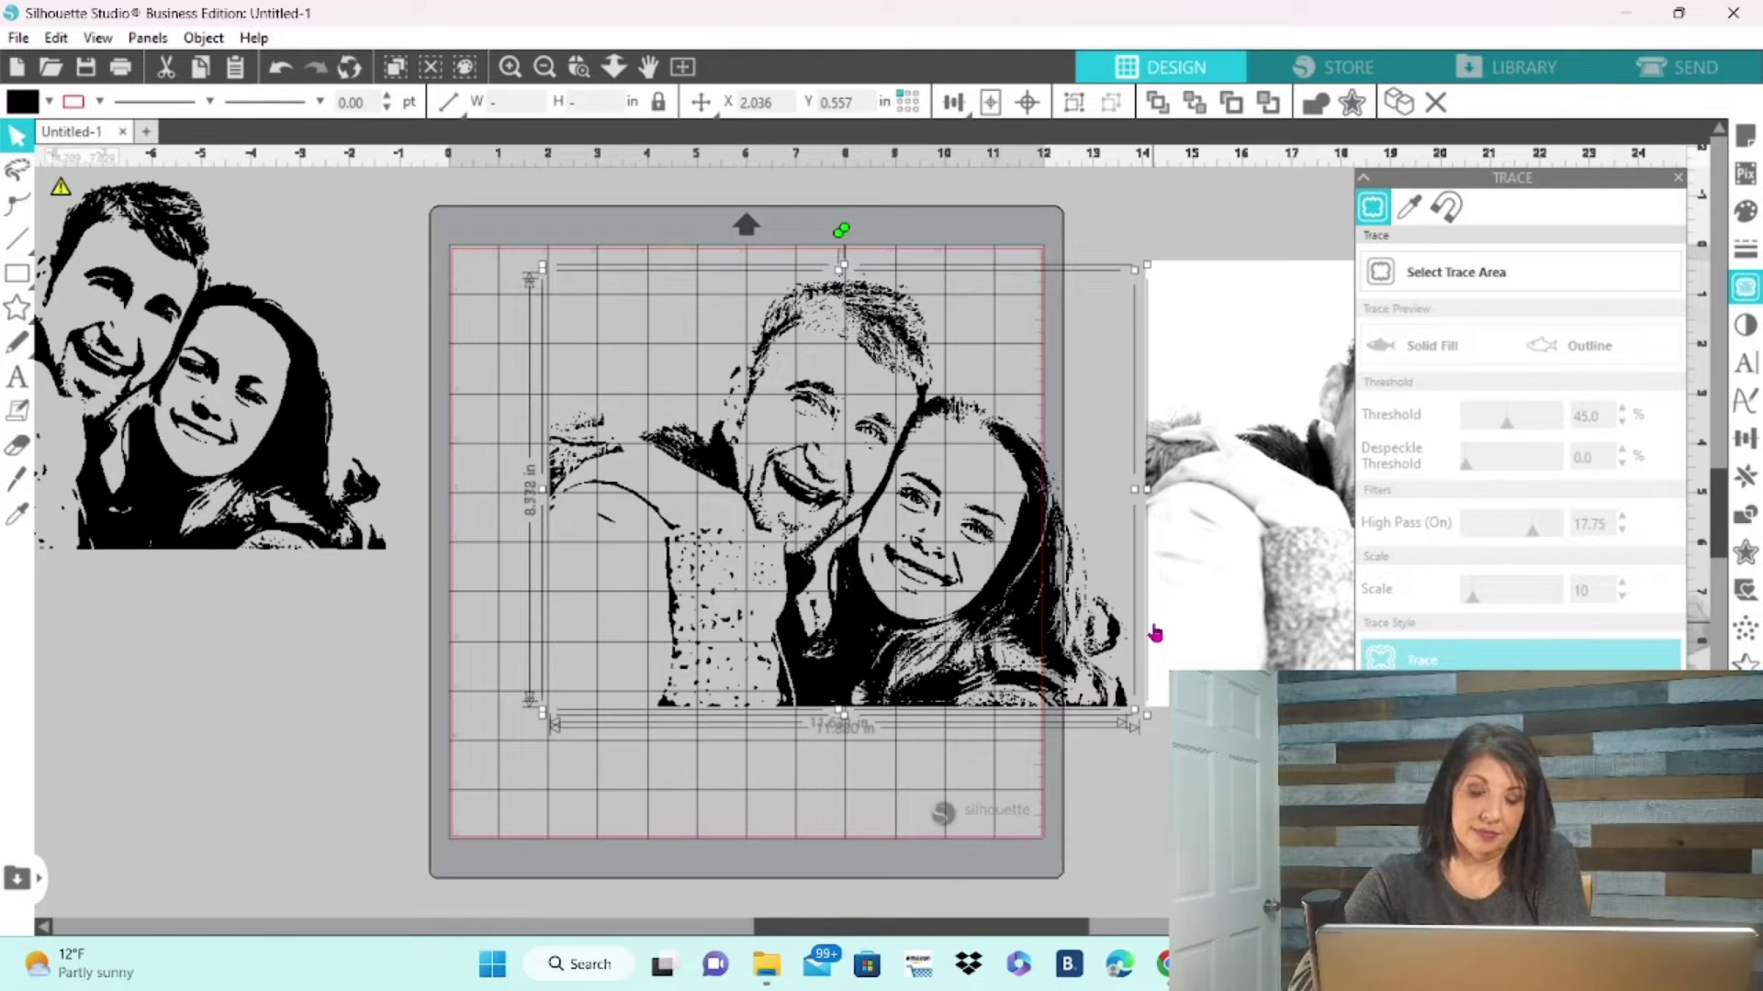
Combine all the separate shapes of the welded design into one compound path.
{"action": "key", "text": "ctrl+shift+e"}
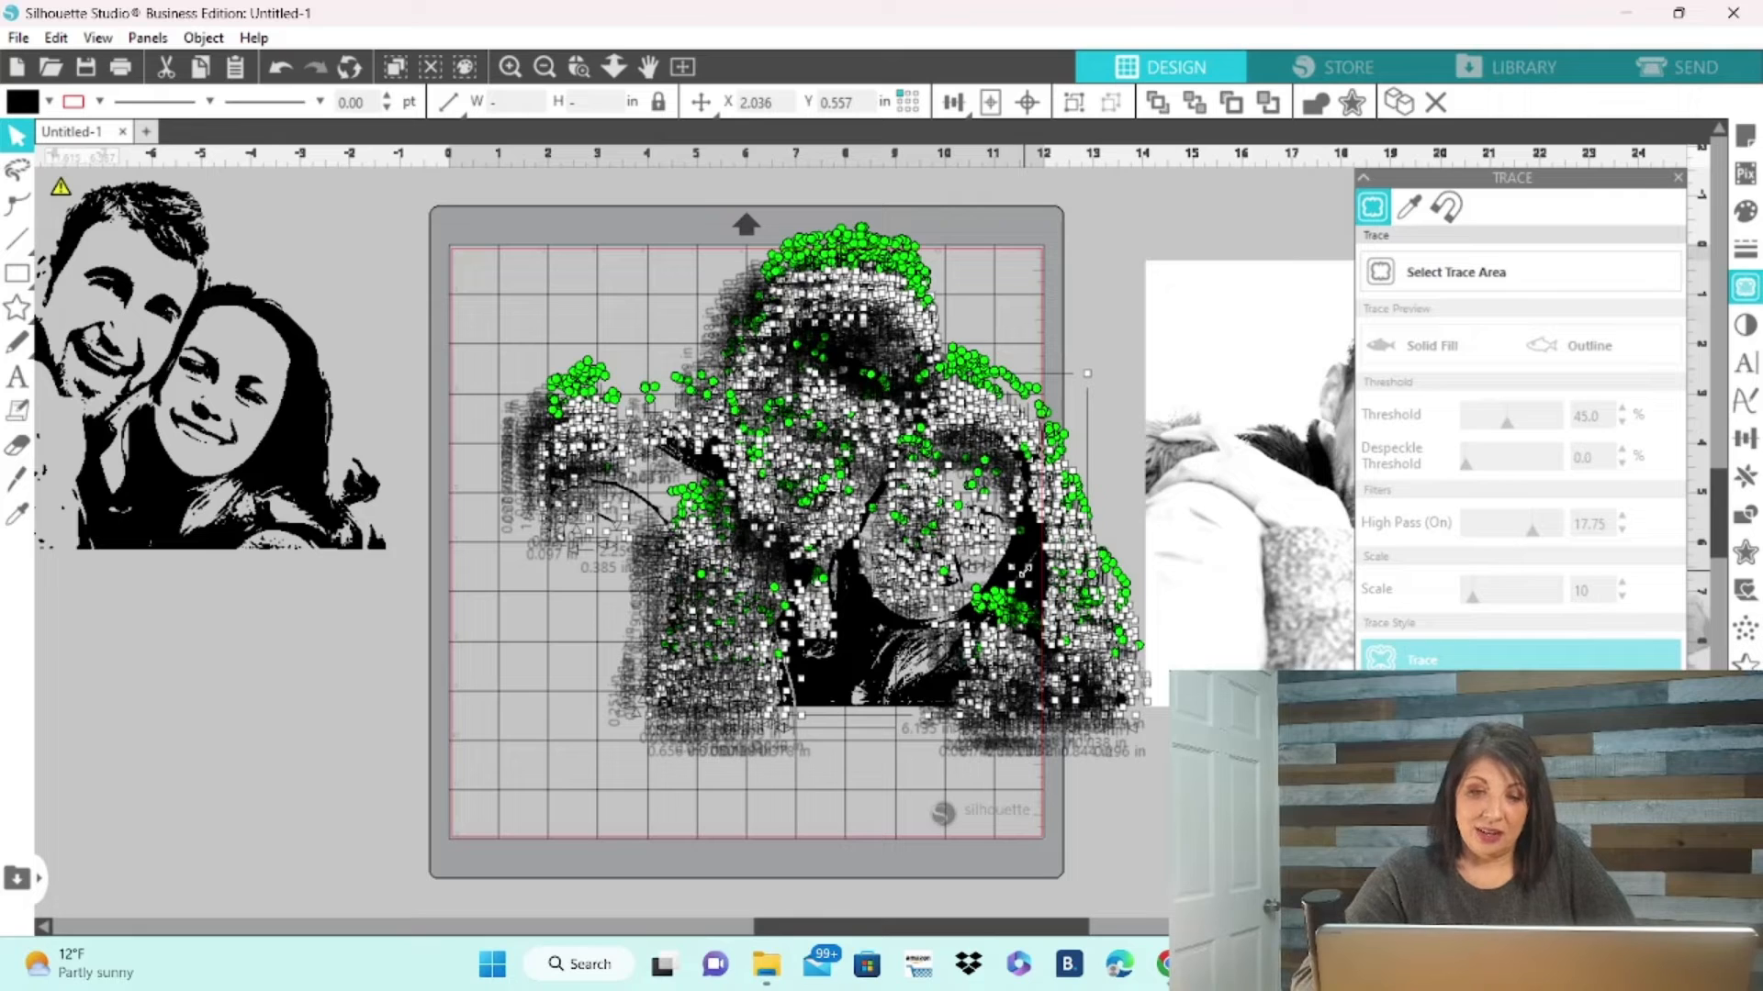
{"action": "right_click", "coordinate": [1025, 573]}
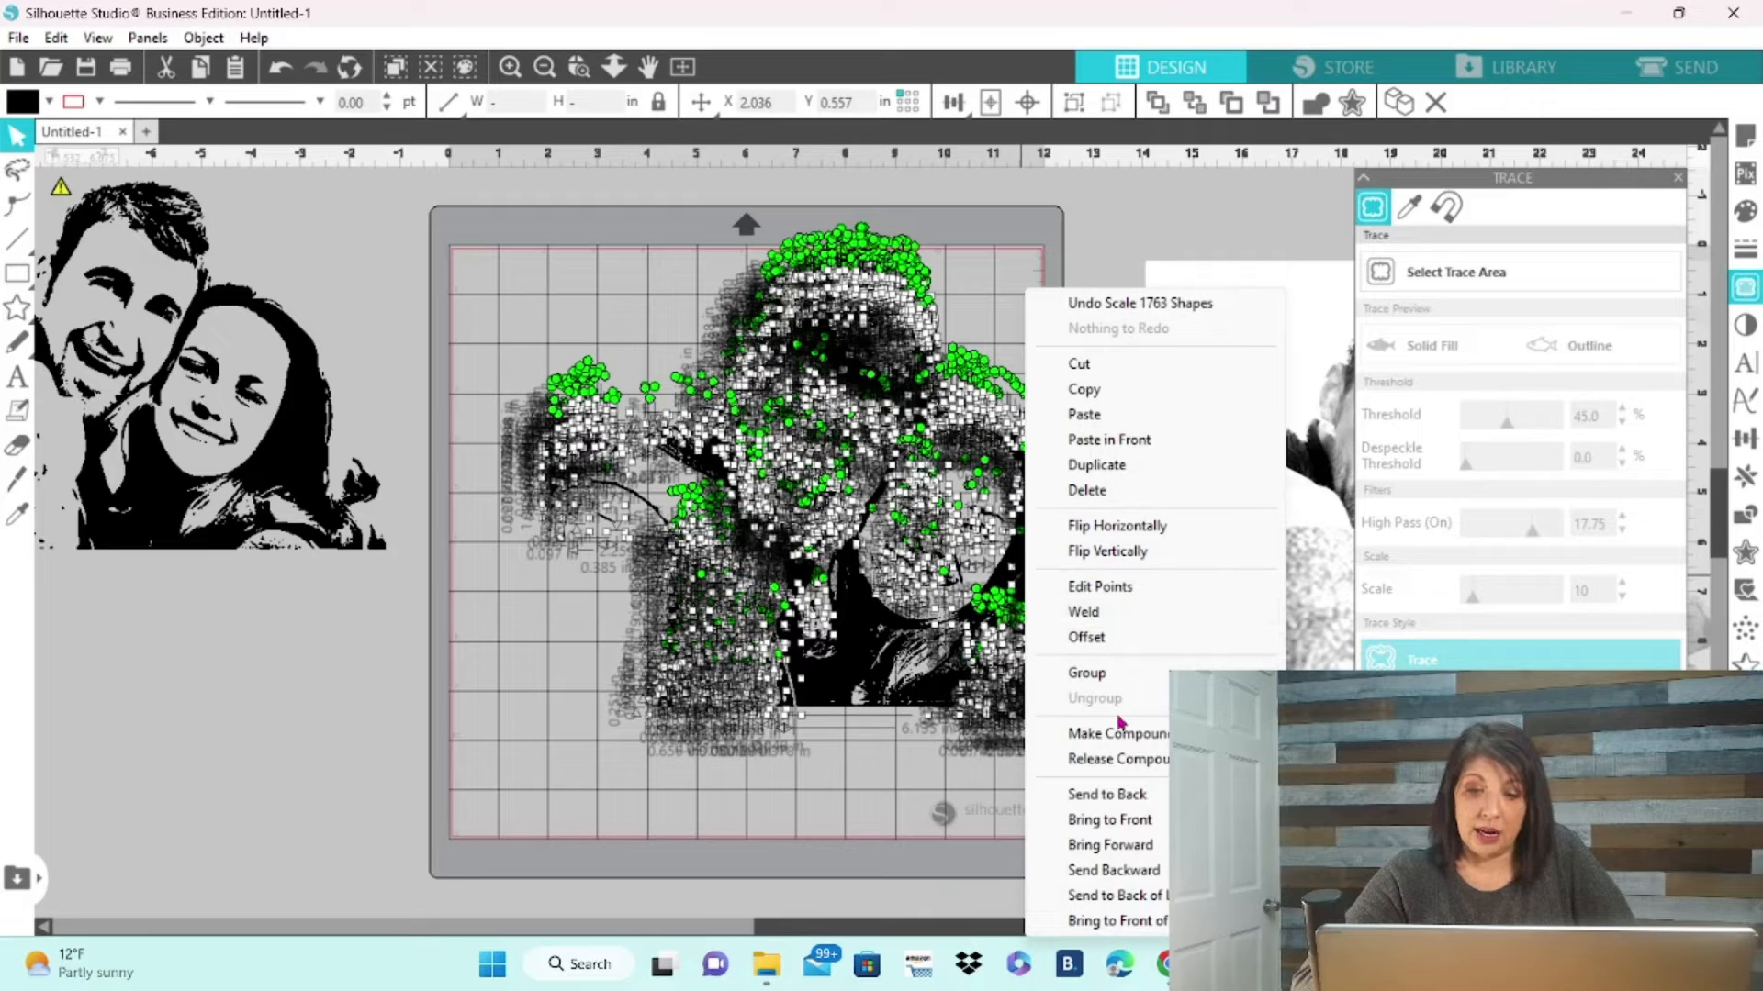
{"action": "left_click", "coordinate": [1119, 734]}
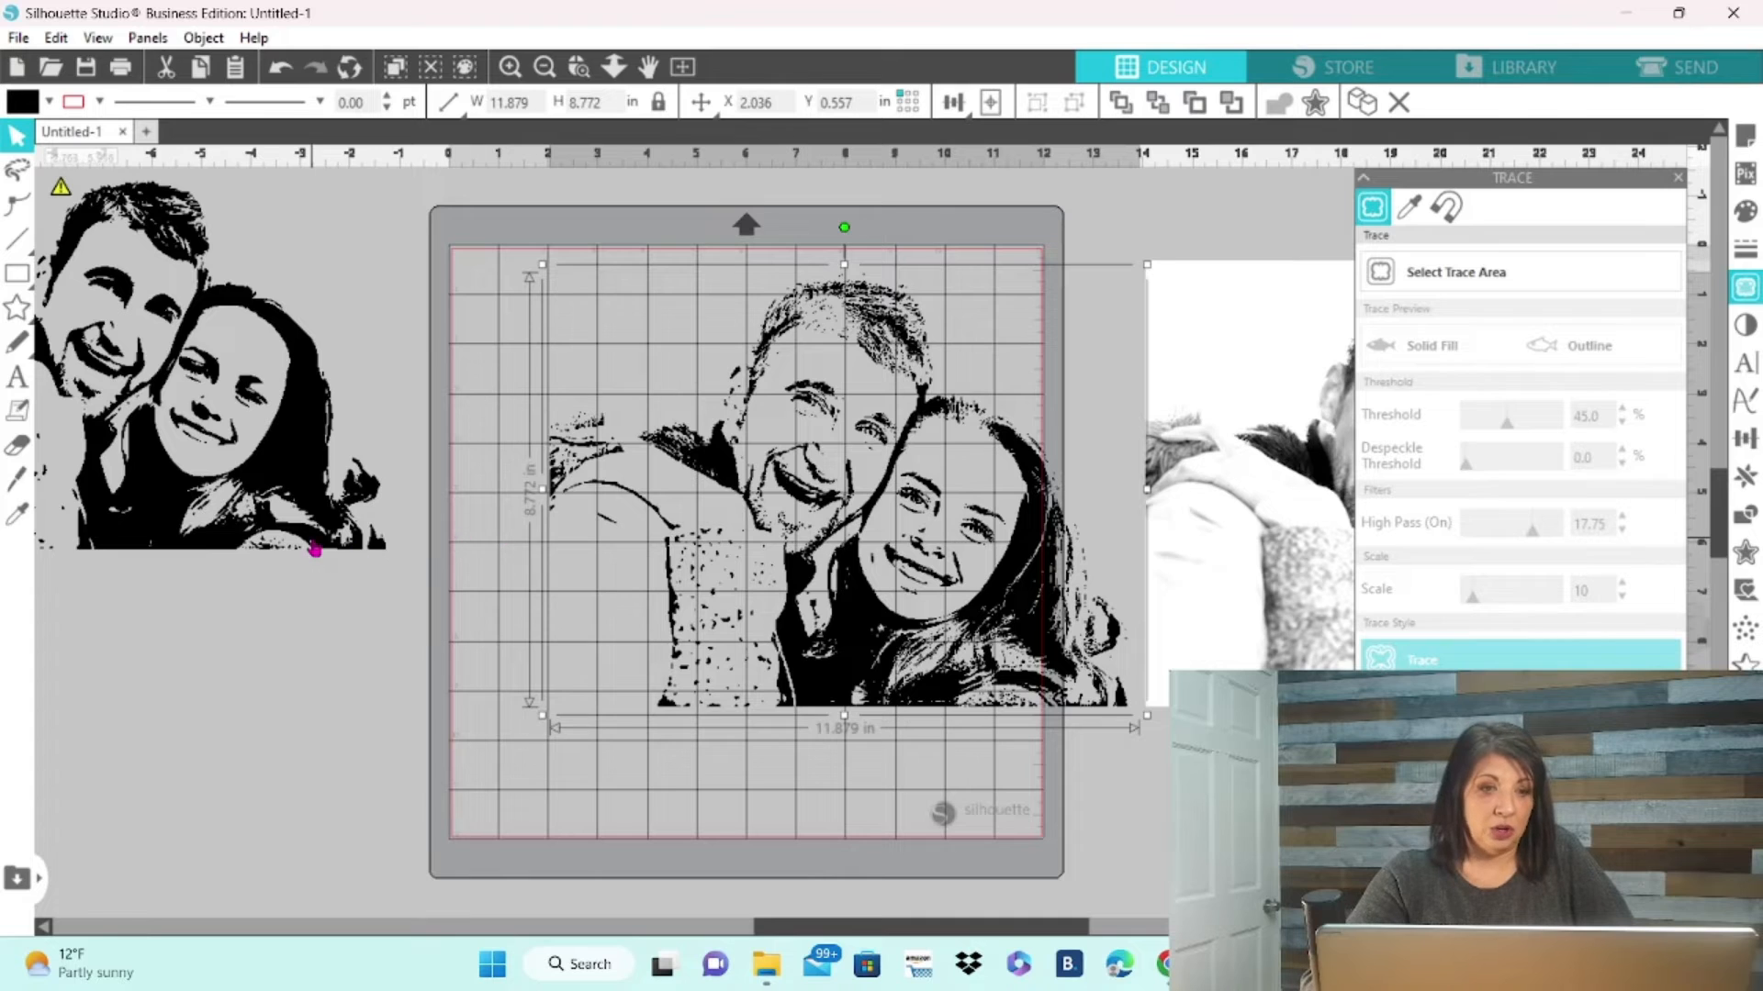
Place the earlier finished design beside the new combined design and shift the new one slightly down for comparison.
{"action": "mouse_move", "coordinate": [315, 542]}
{"action": "left_mouse_down"}
{"action": "mouse_move", "coordinate": [358, 563]}
{"action": "mouse_move", "coordinate": [446, 693]}
{"action": "left_mouse_up"}
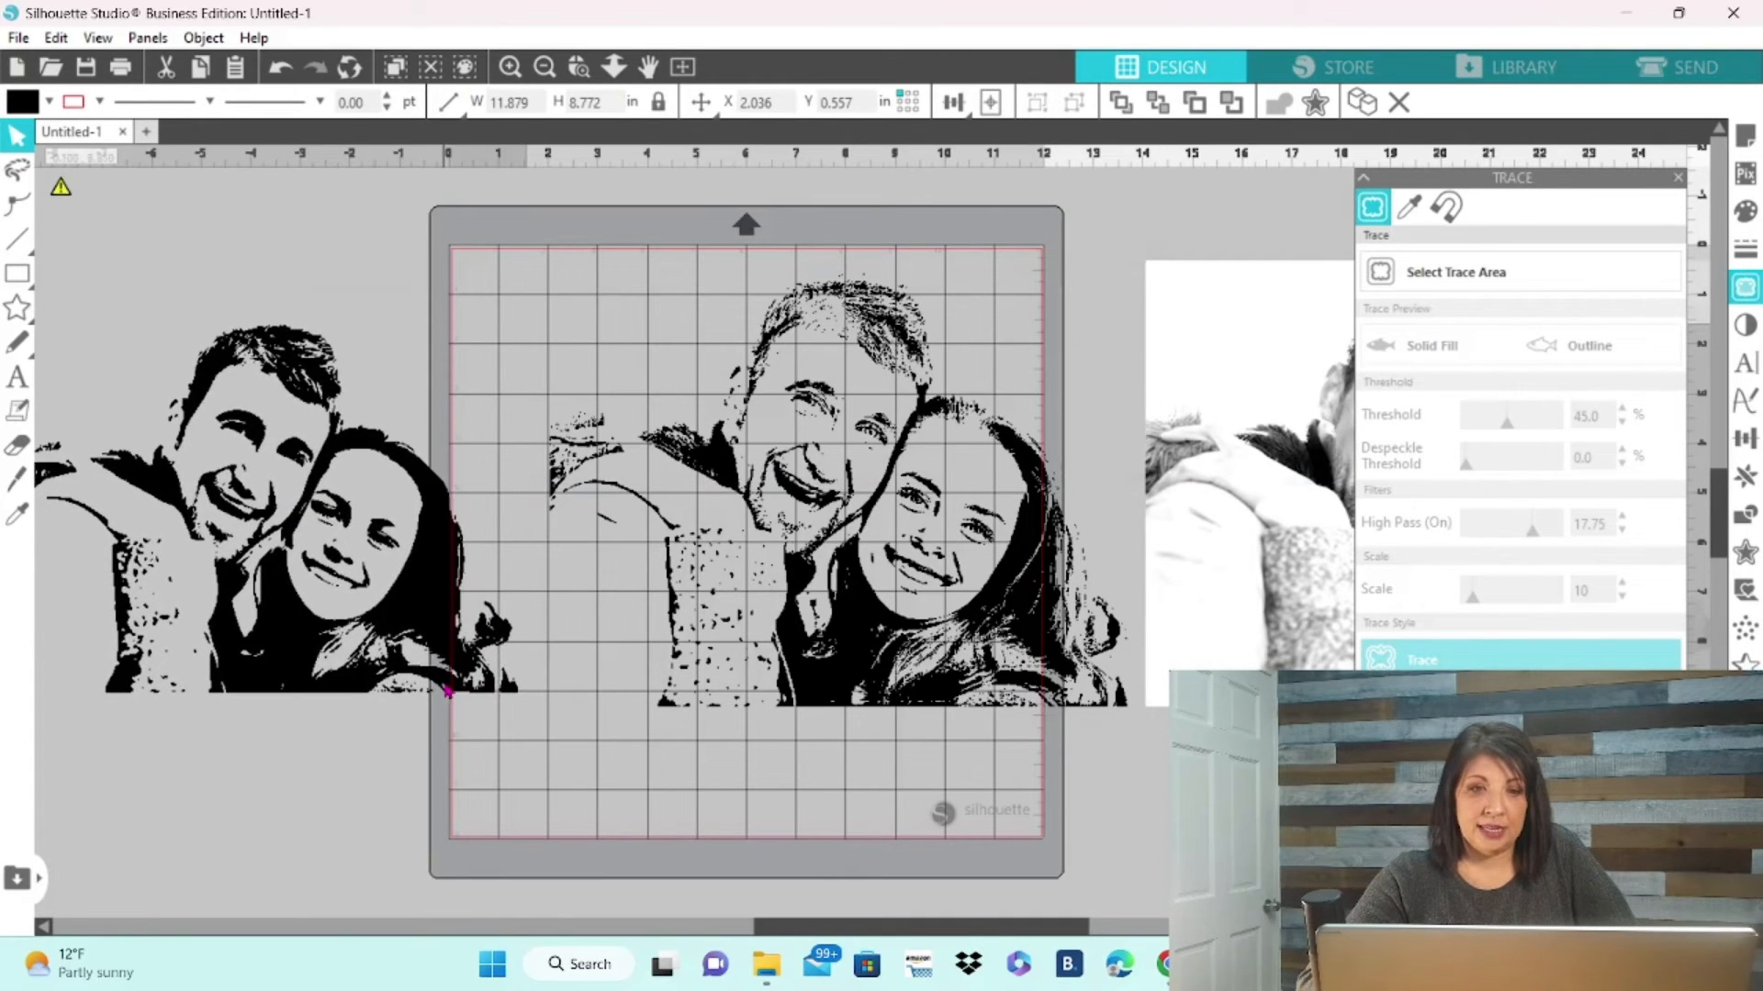
{"action": "left_click", "coordinate": [445, 693]}
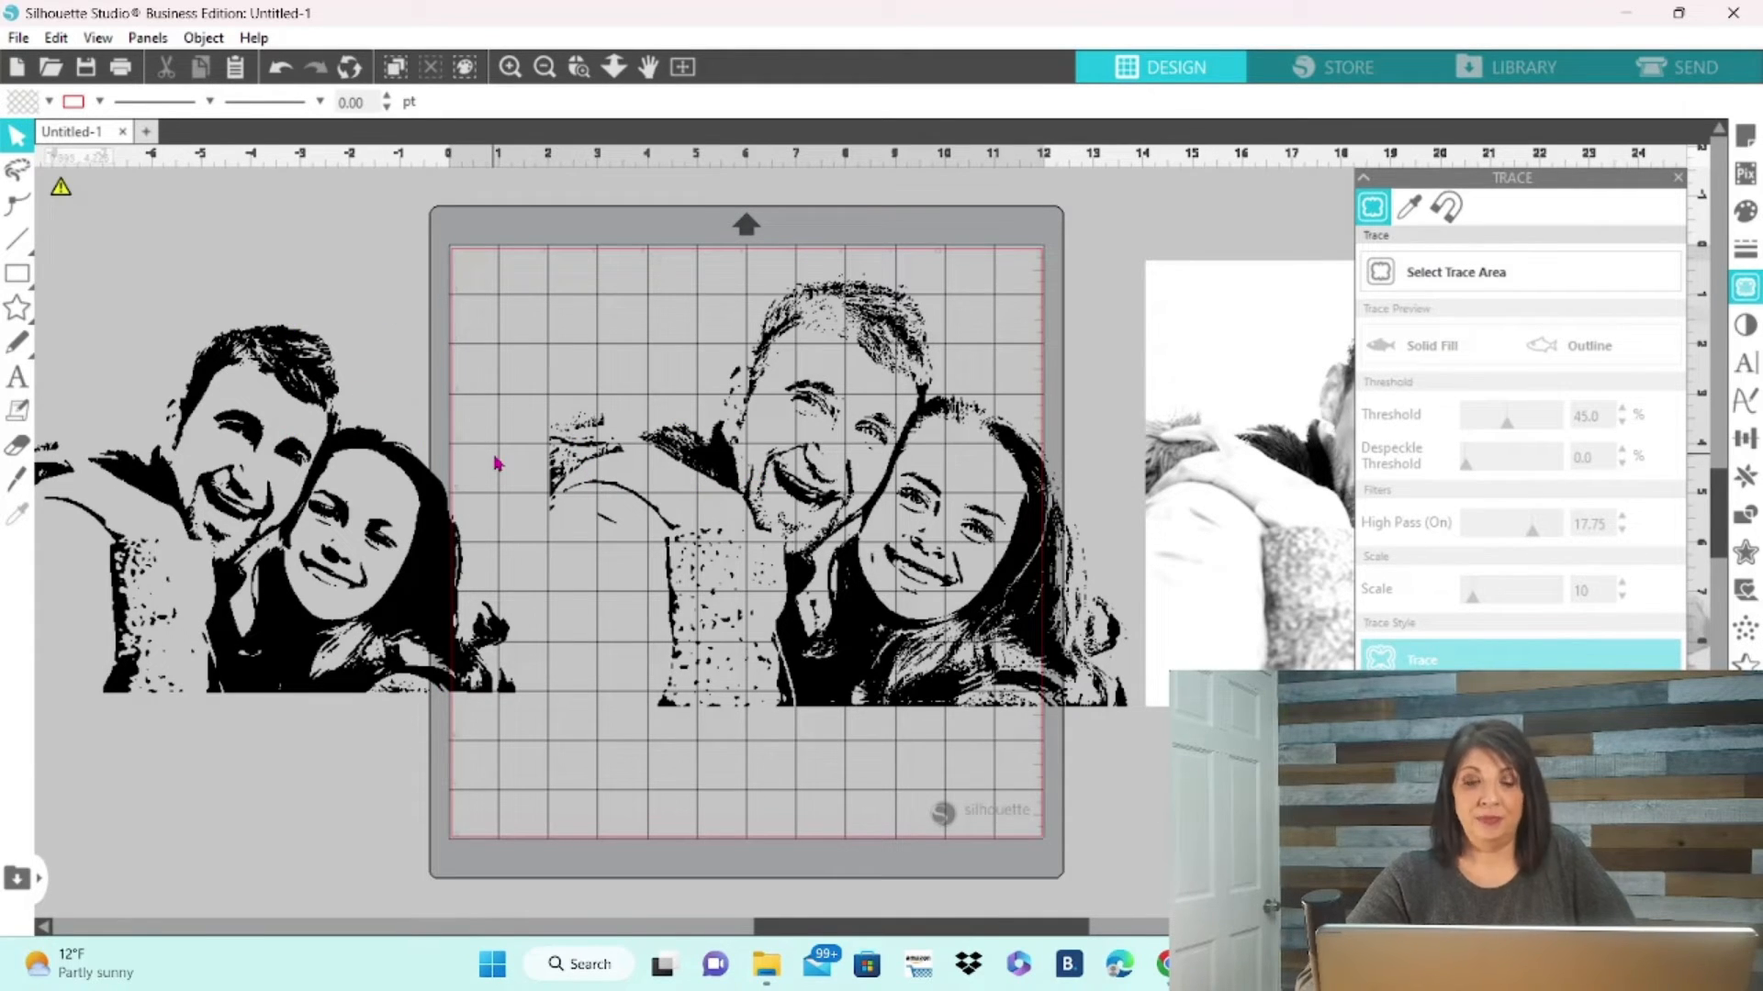
{"action": "left_click_drag", "start_coordinate": [433, 504], "coordinate": [474, 381]}
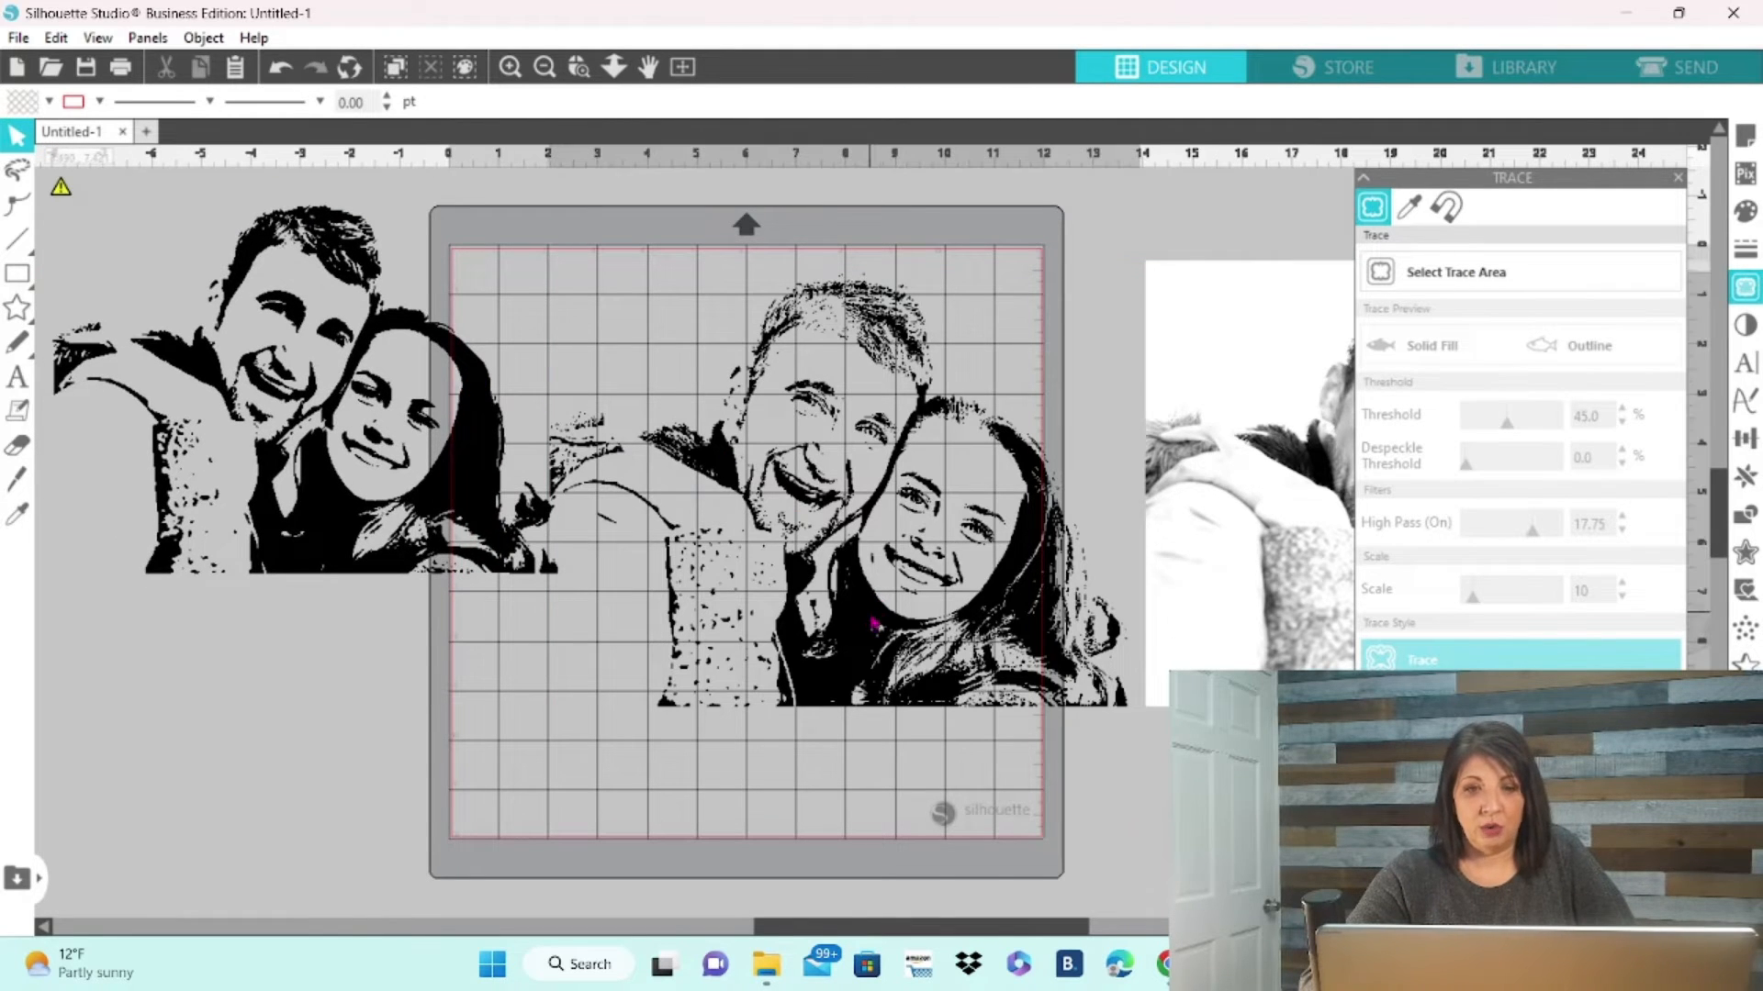
{"action": "left_click_drag", "start_coordinate": [873, 624], "coordinate": [890, 684]}
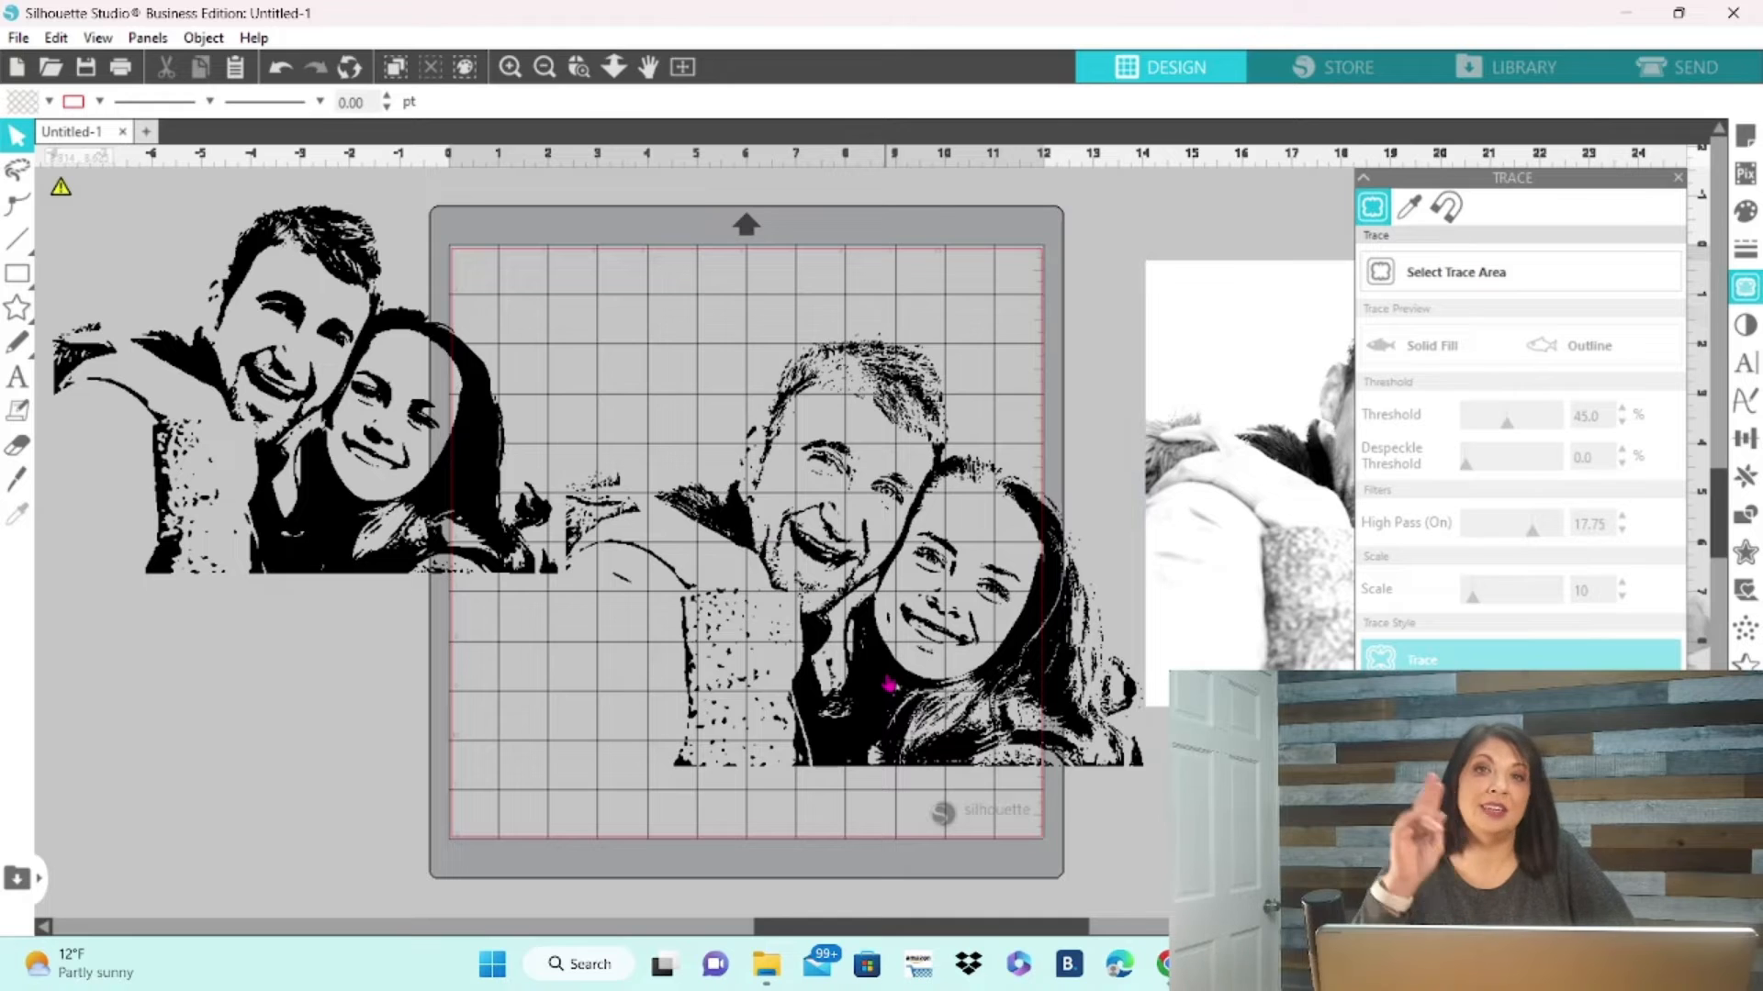
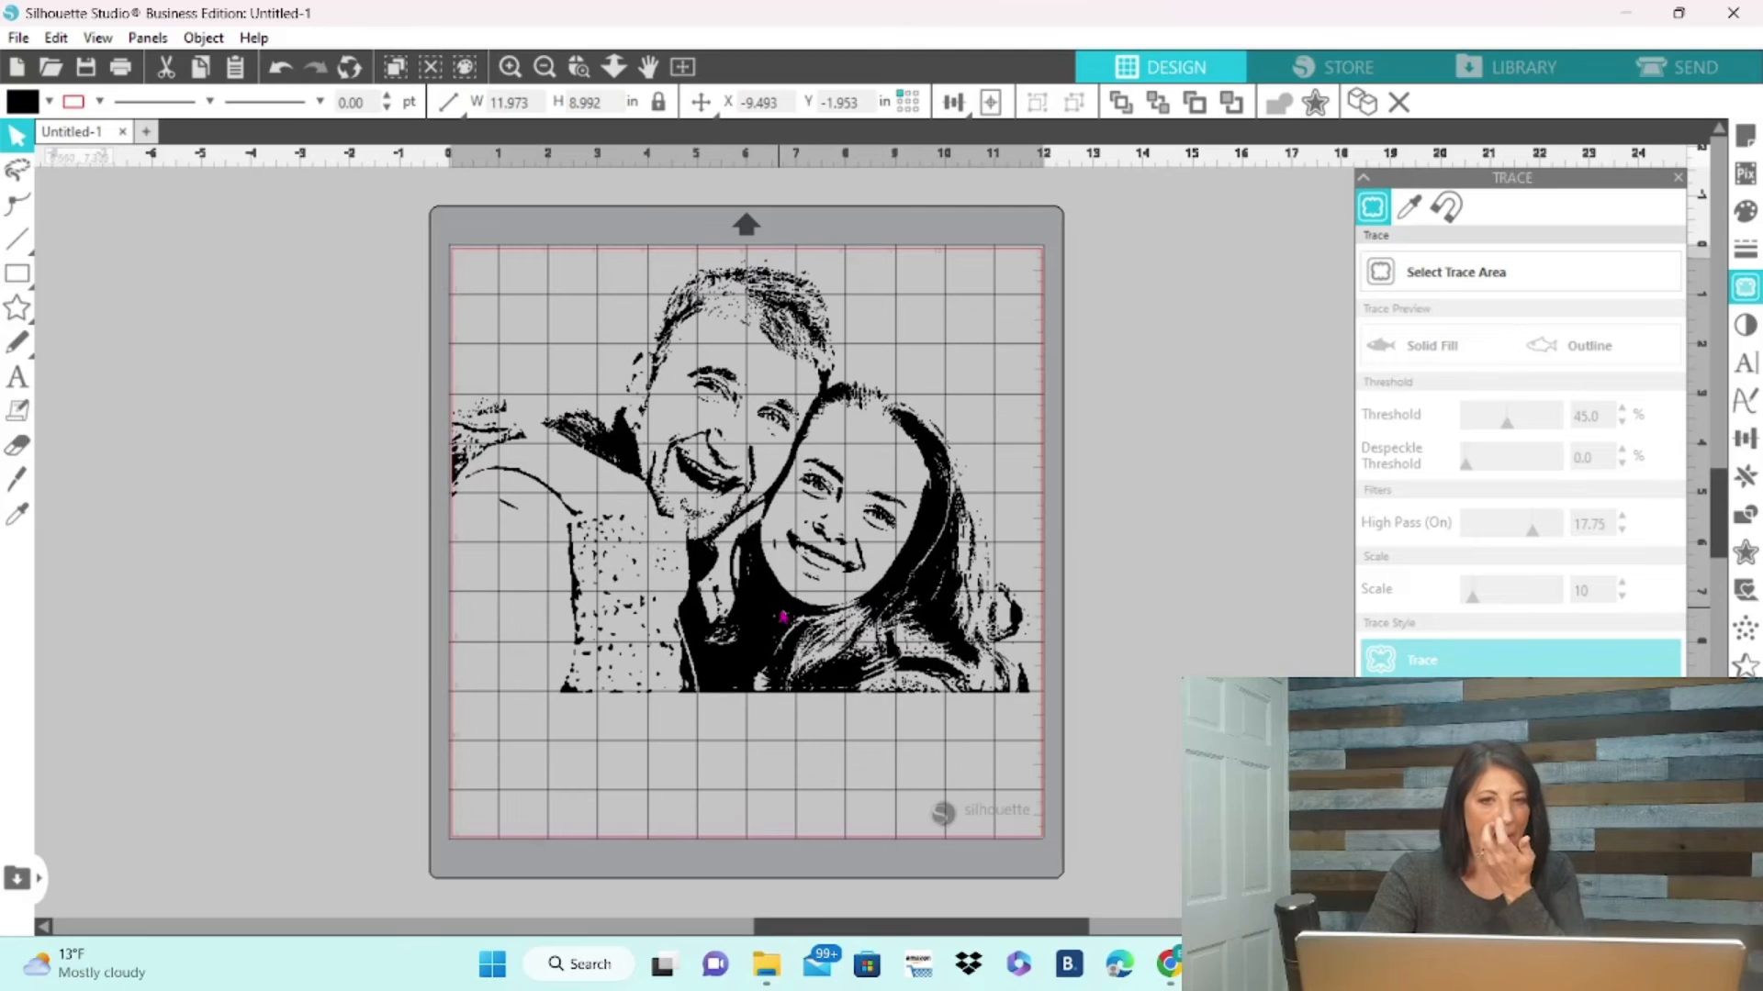
Reposition the combined design on the mat and apply the parallel-line sketch fill to it.
{"action": "left_click_drag", "start_coordinate": [783, 616], "coordinate": [800, 621]}
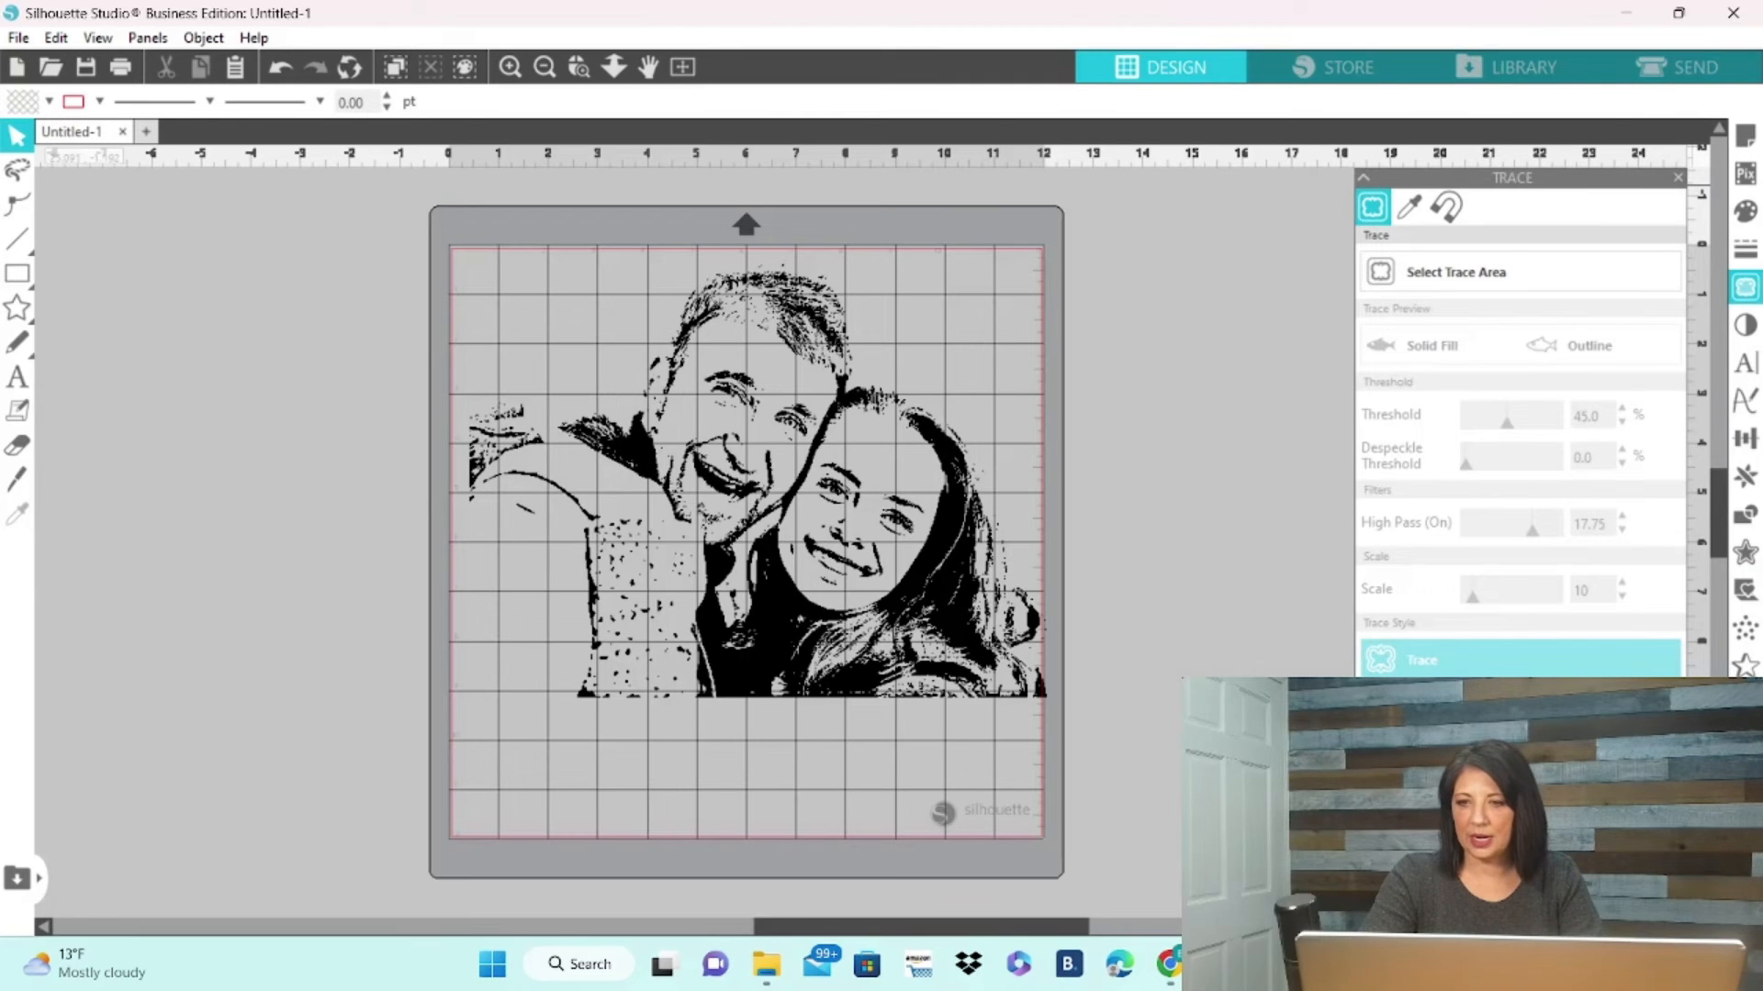
{"action": "left_click", "coordinate": [1745, 703]}
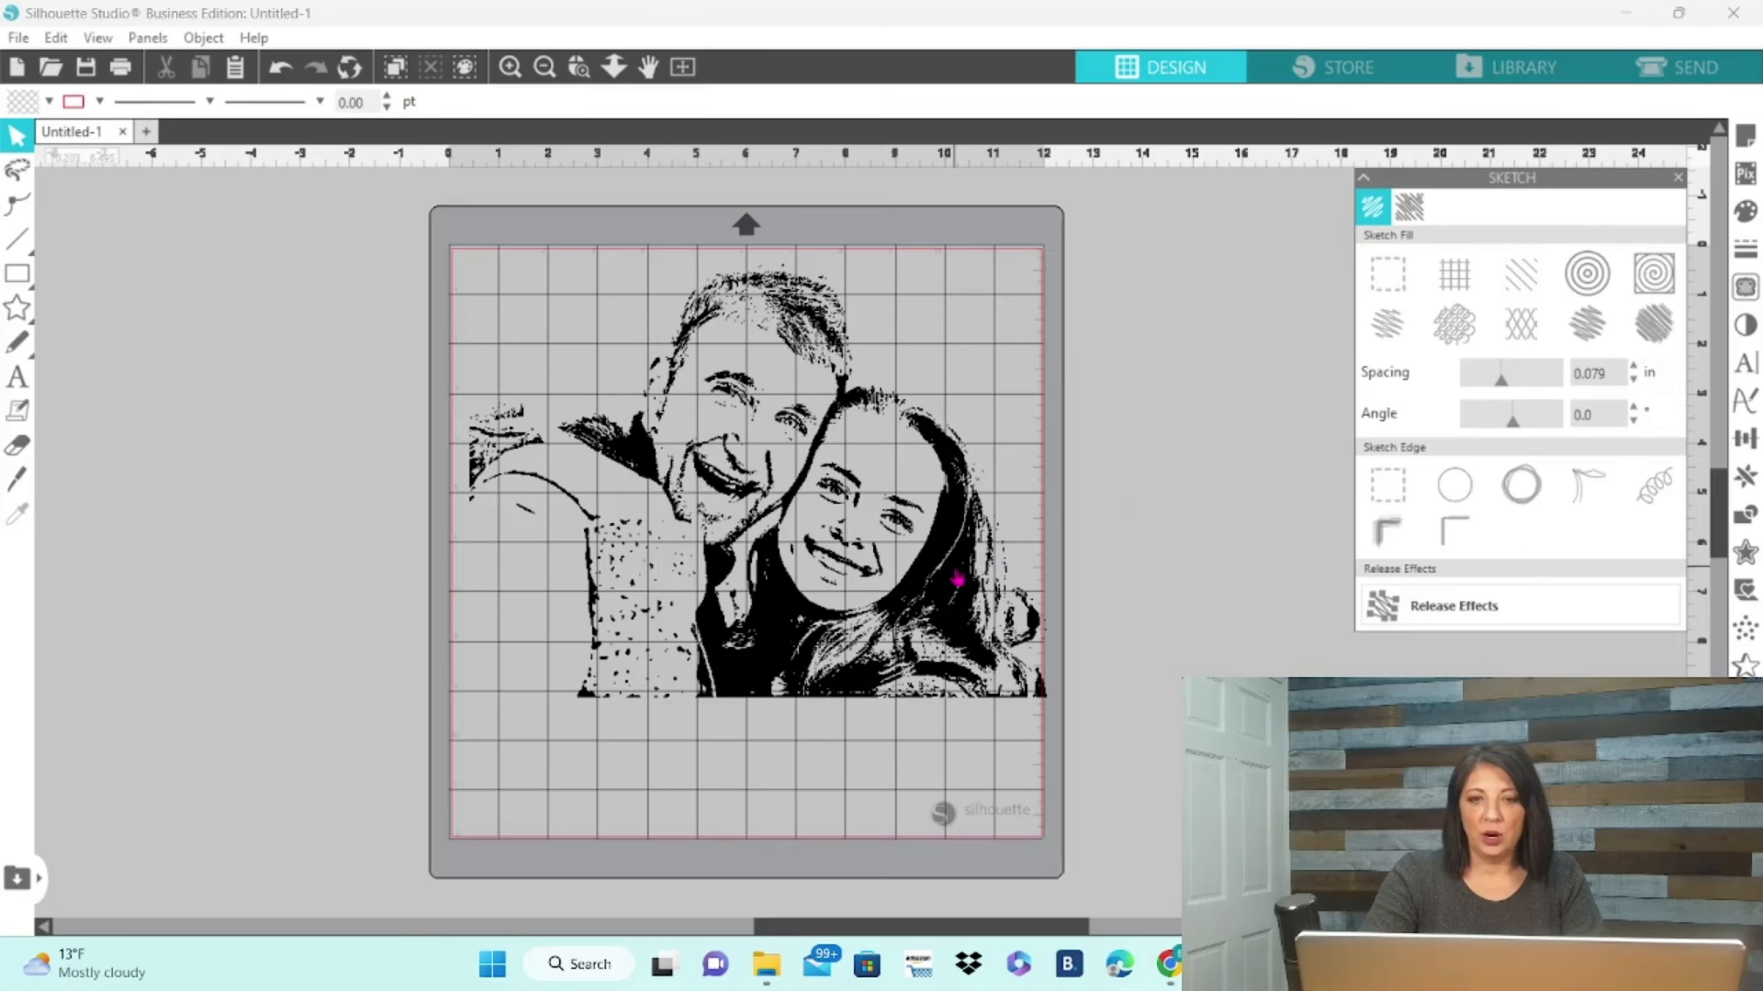
{"action": "left_click", "coordinate": [957, 579]}
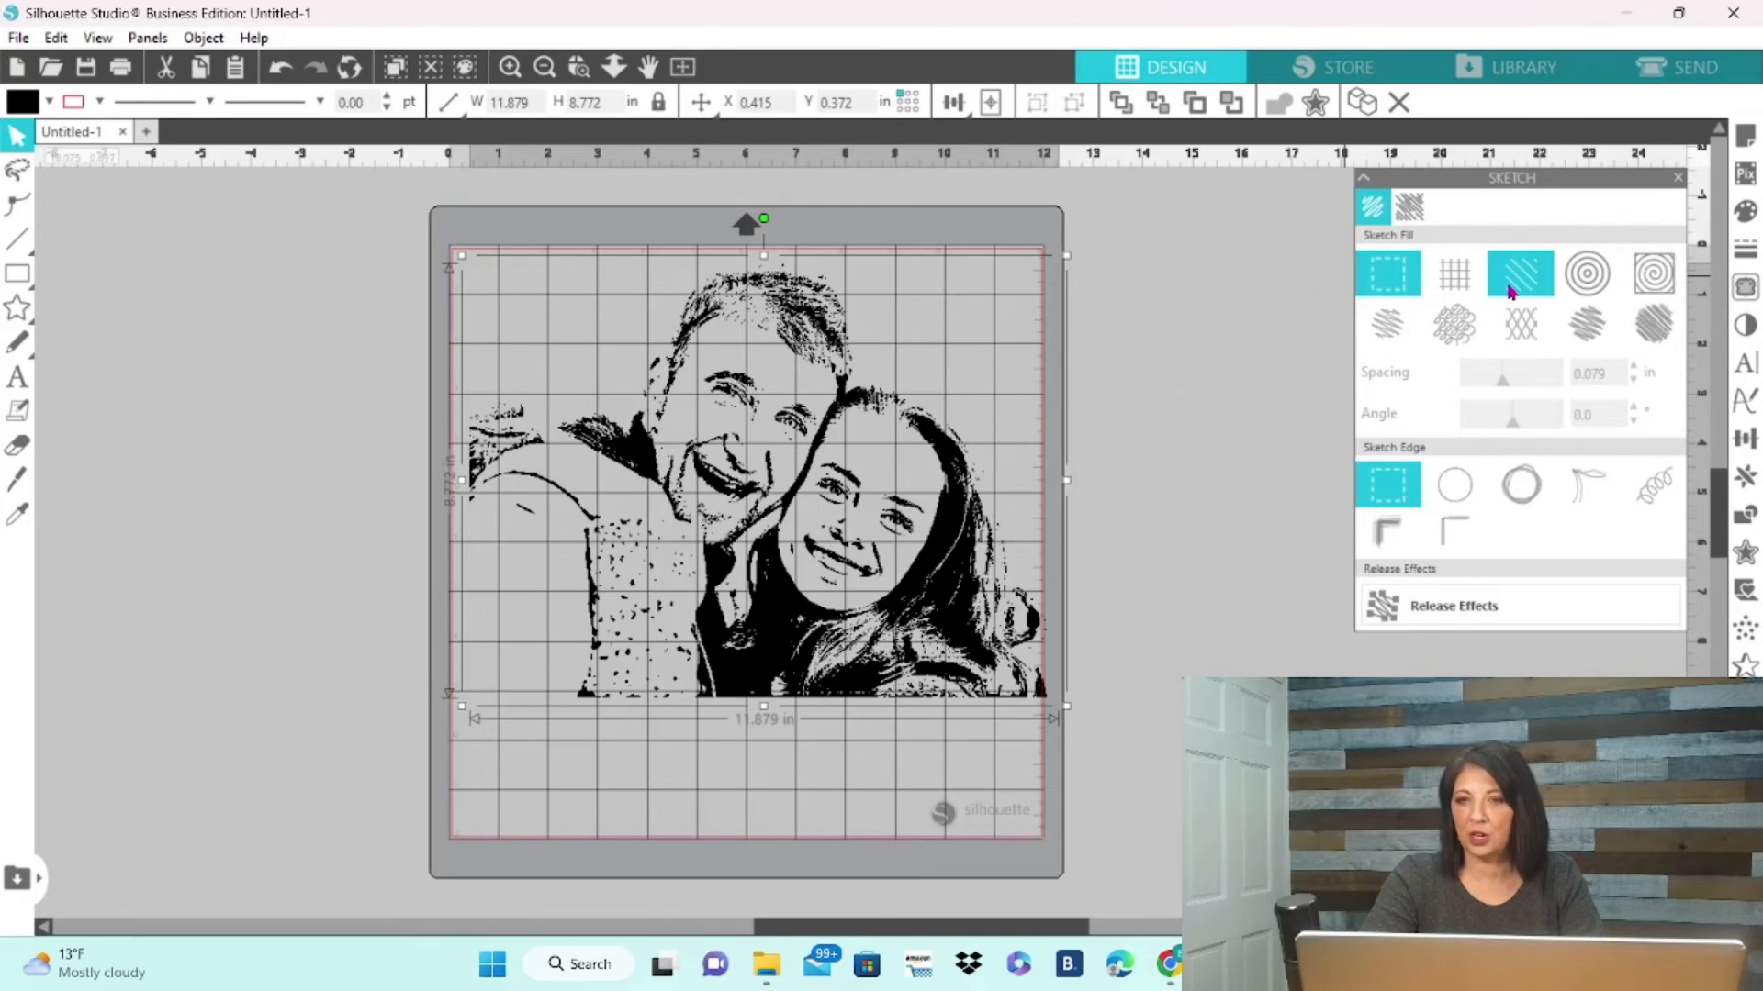
{"action": "left_click", "coordinate": [1510, 292]}
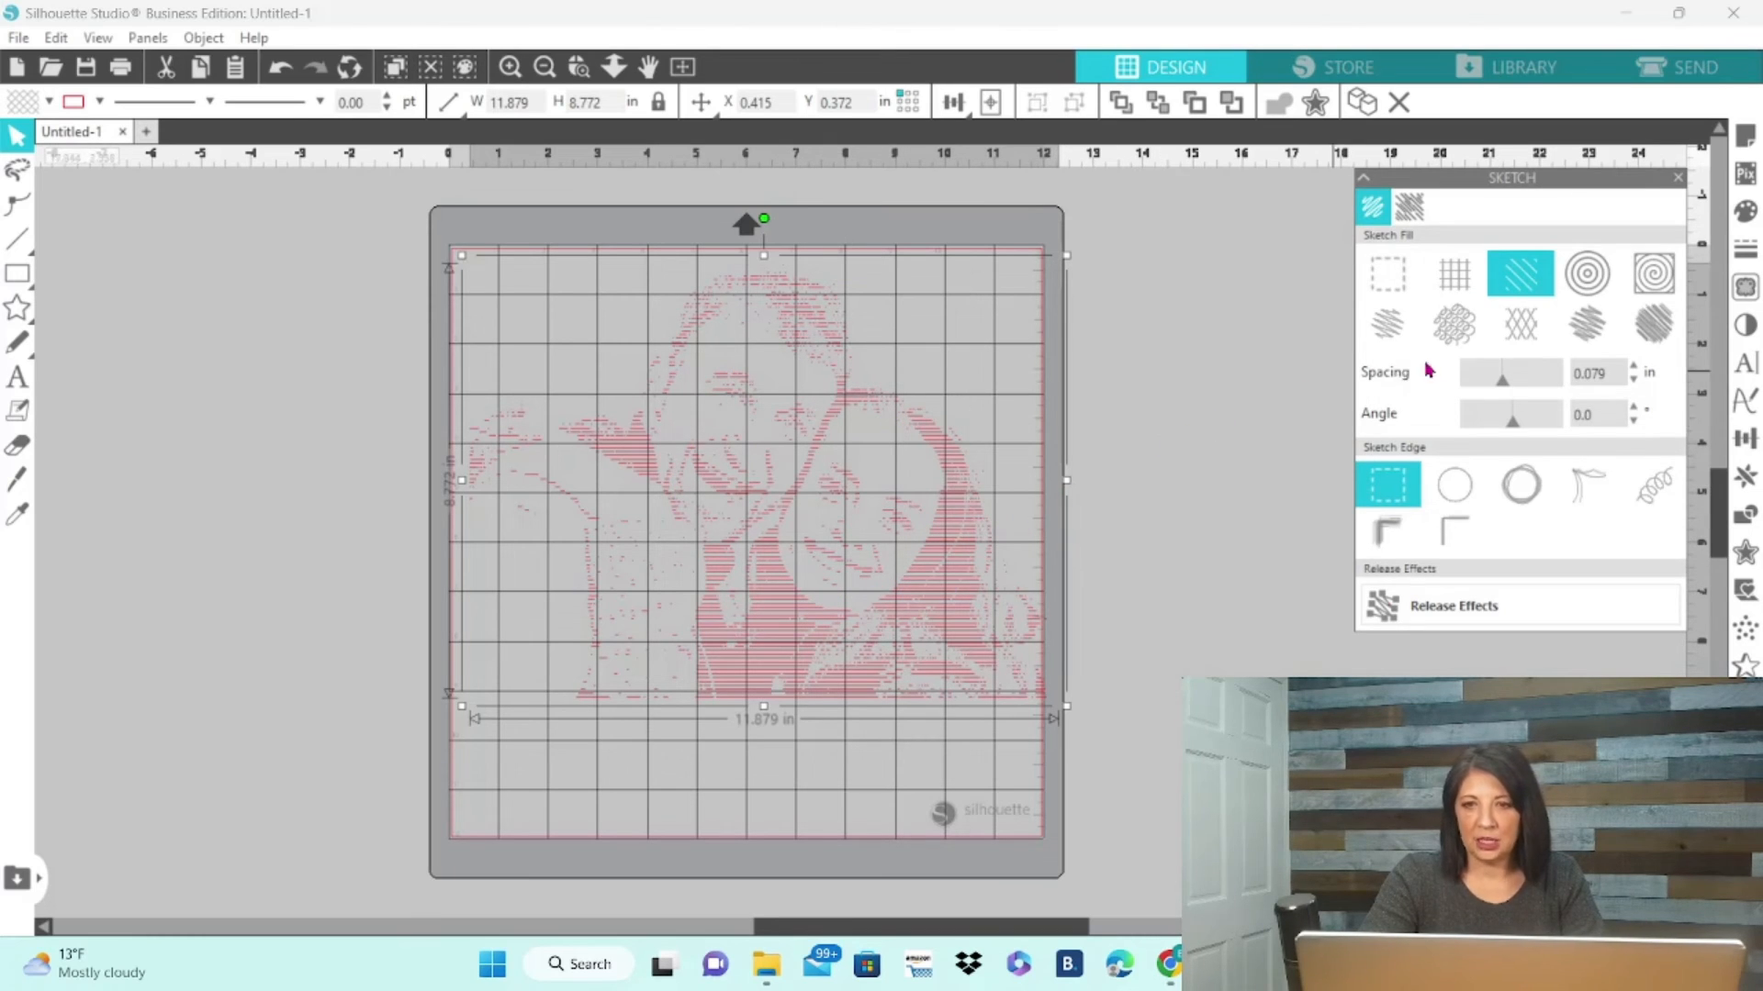
Set the spacing of the sketch fill lines to 0.015 in.
{"action": "left_click", "coordinate": [1506, 385]}
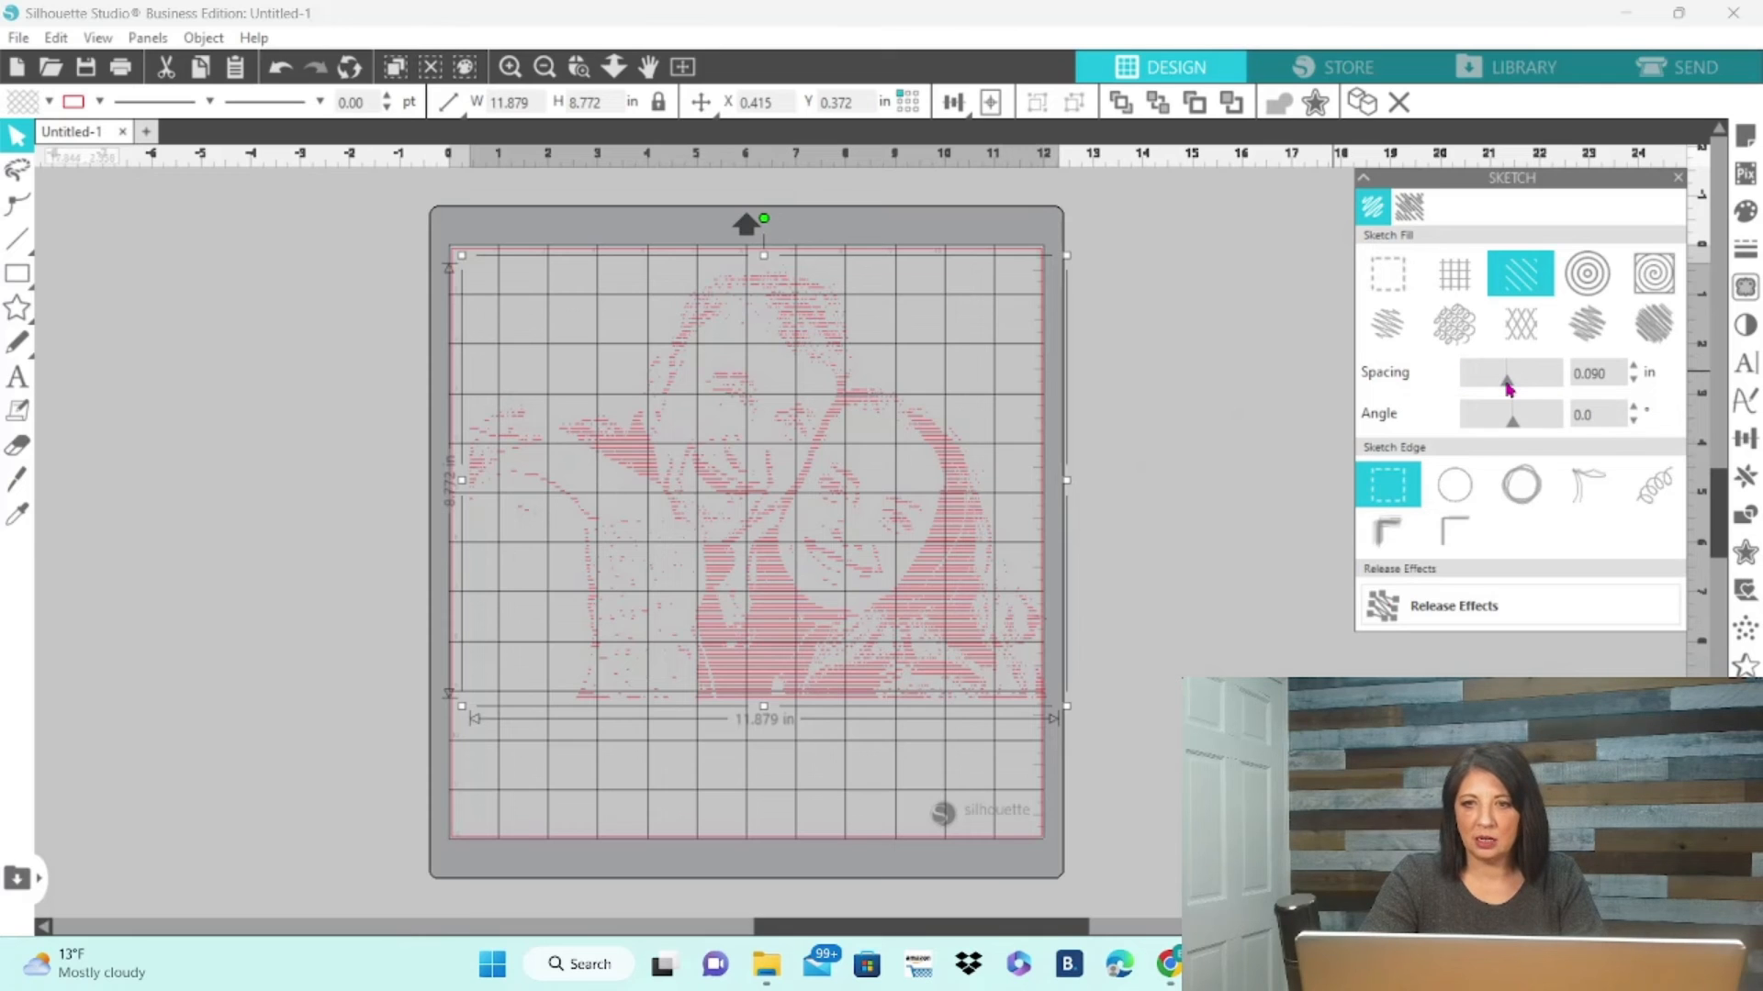
{"action": "left_click", "coordinate": [1488, 389]}
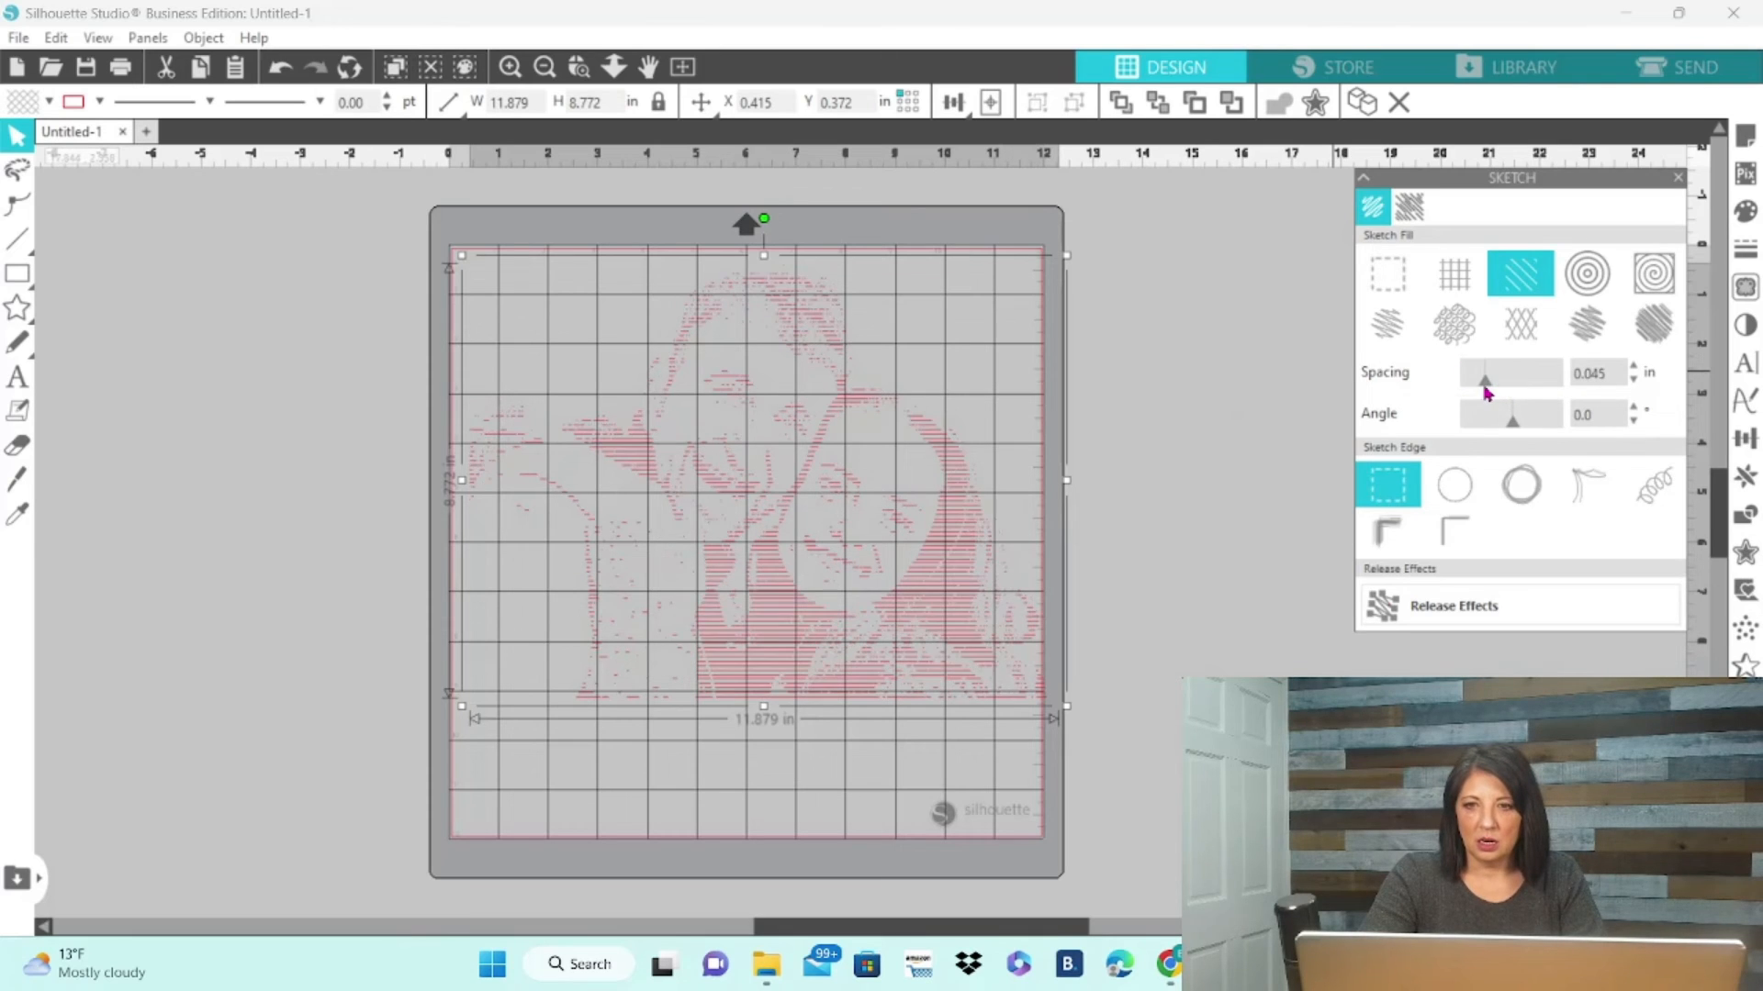
{"action": "left_click_drag", "start_coordinate": [1479, 393], "coordinate": [1472, 393]}
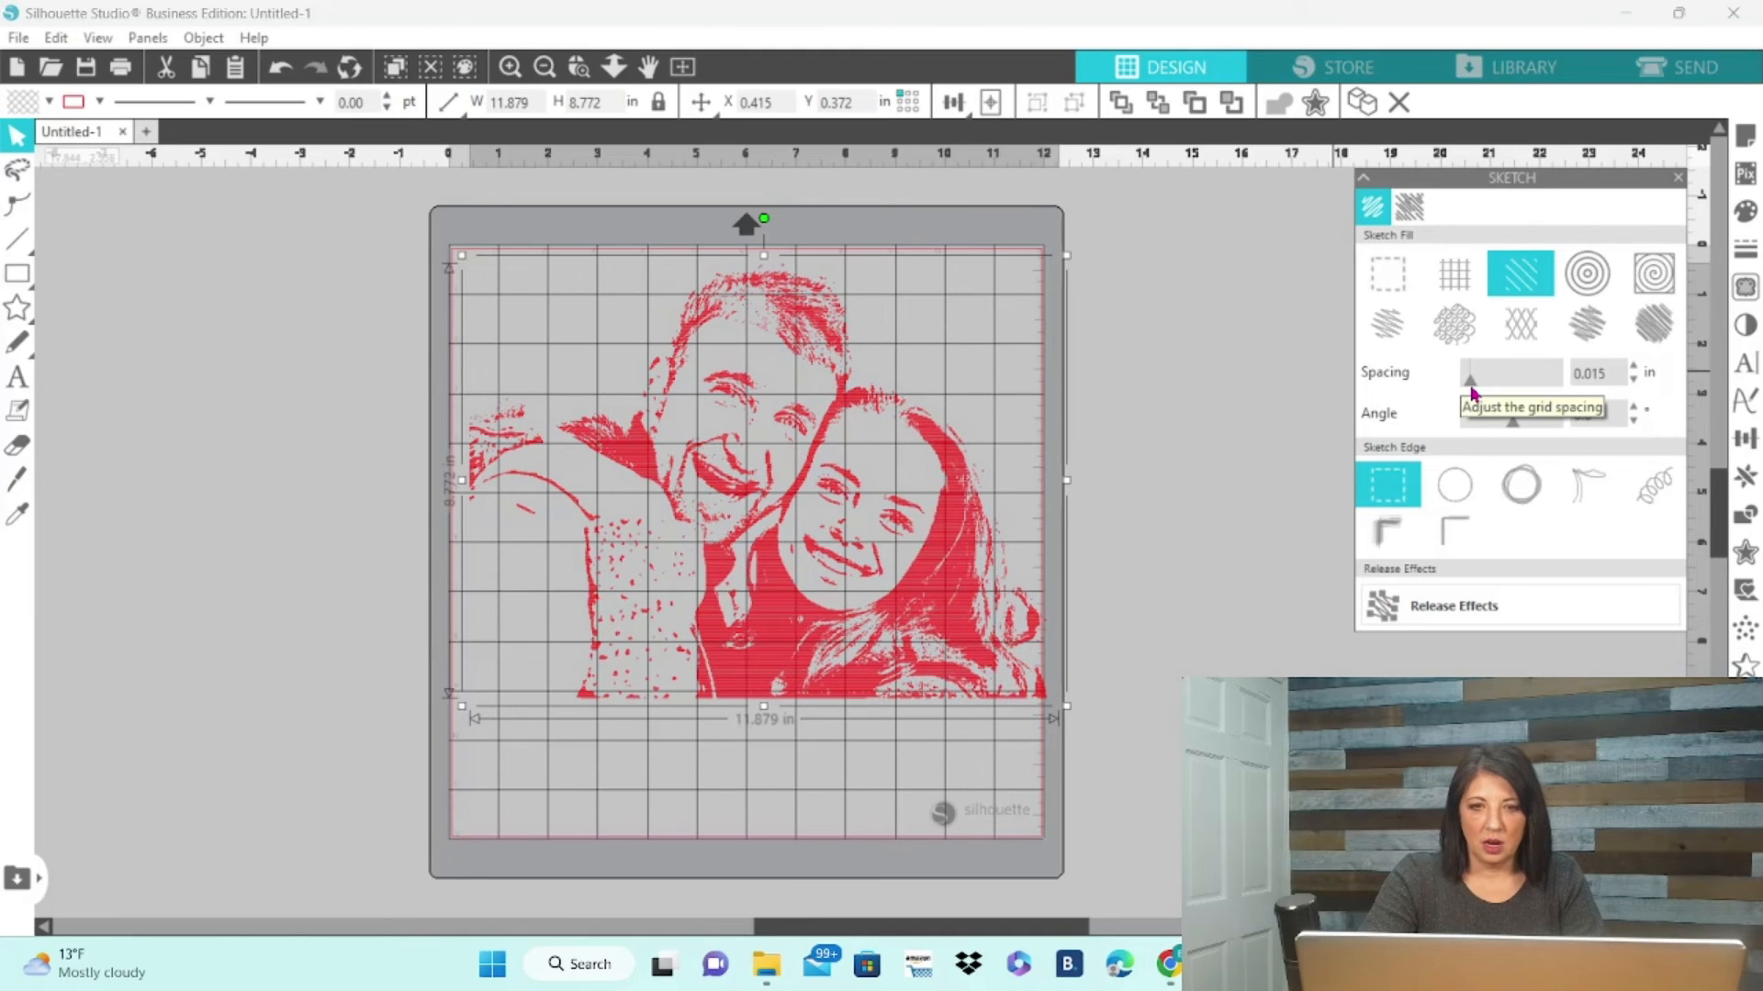
Set the angle of the parallel sketch fill lines to 65 degrees.
{"action": "left_click_drag", "start_coordinate": [1510, 432], "coordinate": [1542, 439]}
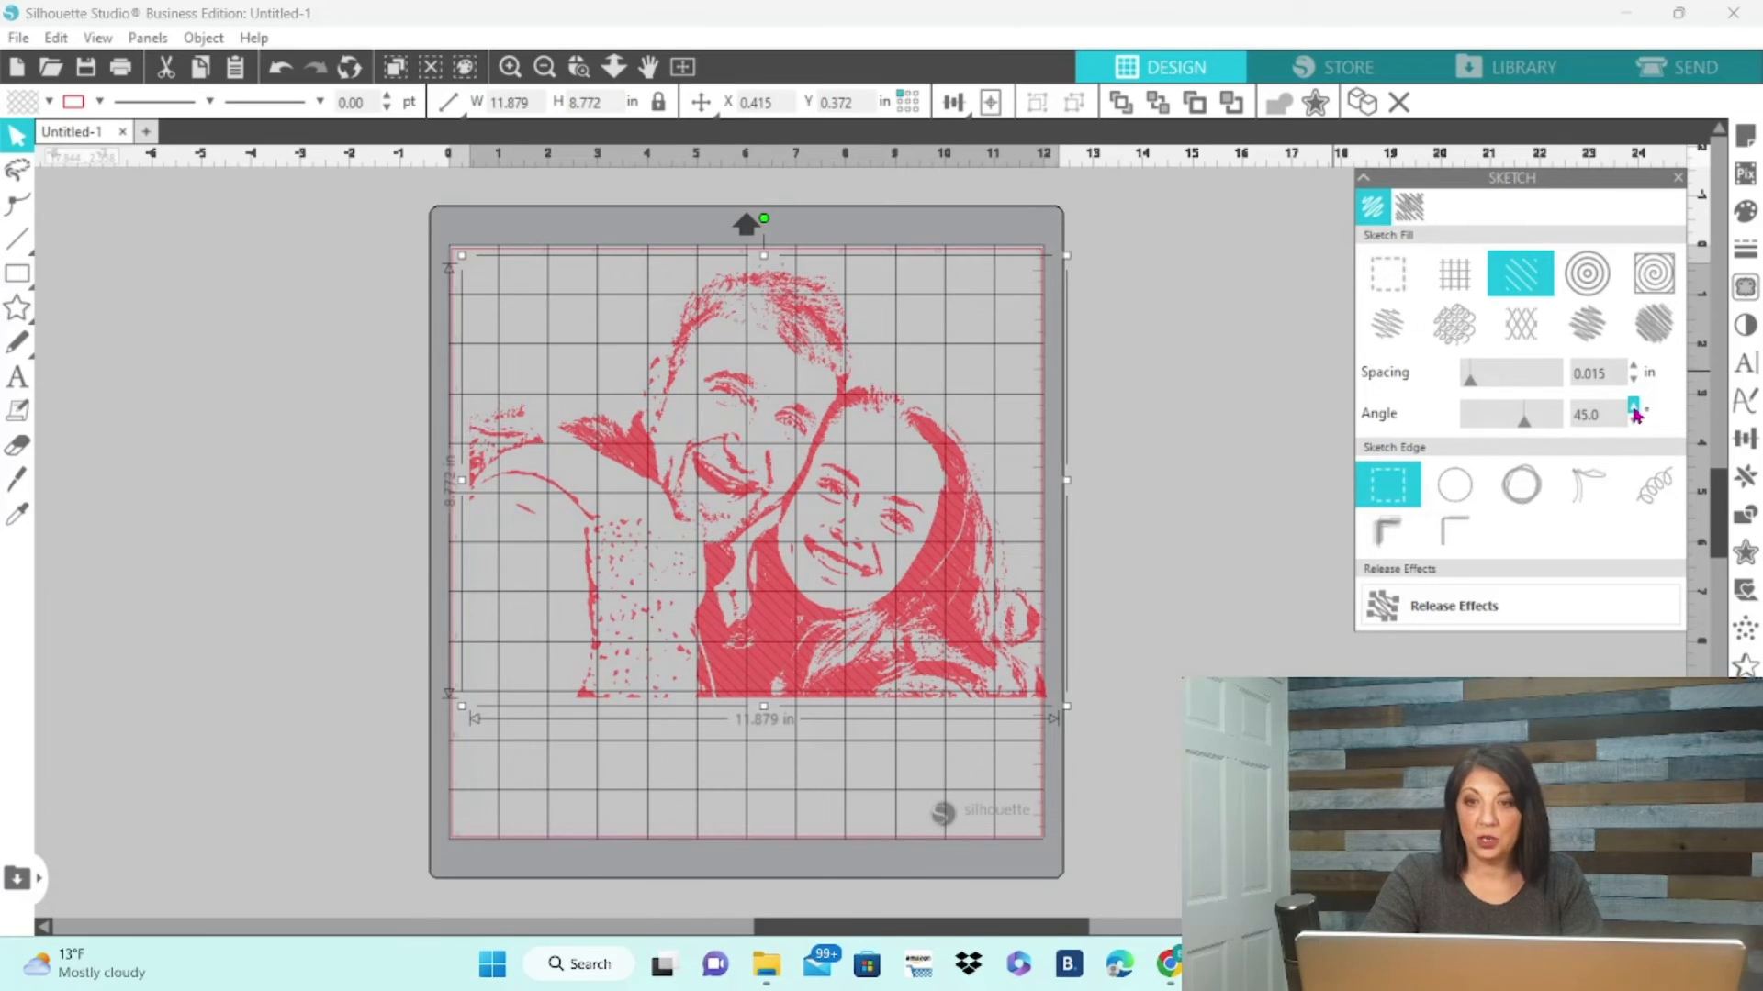
{"action": "left_click", "coordinate": [1633, 407]}
{"action": "left_click", "coordinate": [1633, 407]}
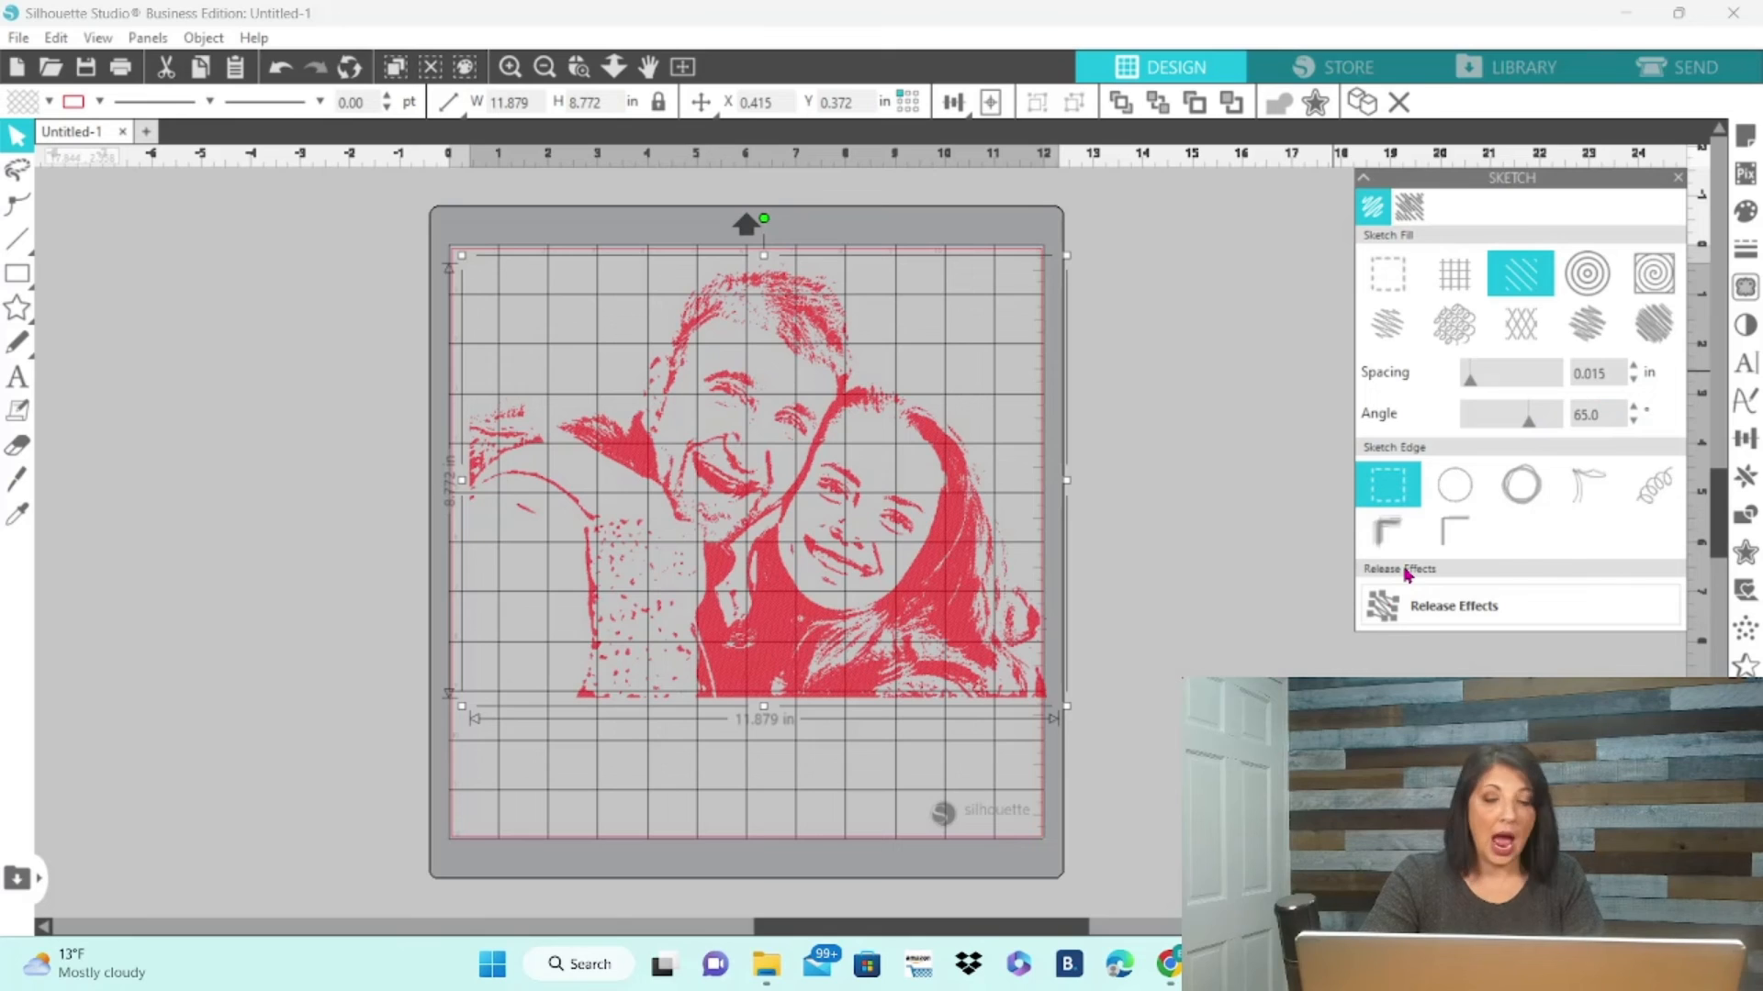
Outline the sketched design with the single-line sketch edge, and try the multi-line edge style before undoing it.
{"action": "left_click", "coordinate": [1444, 507]}
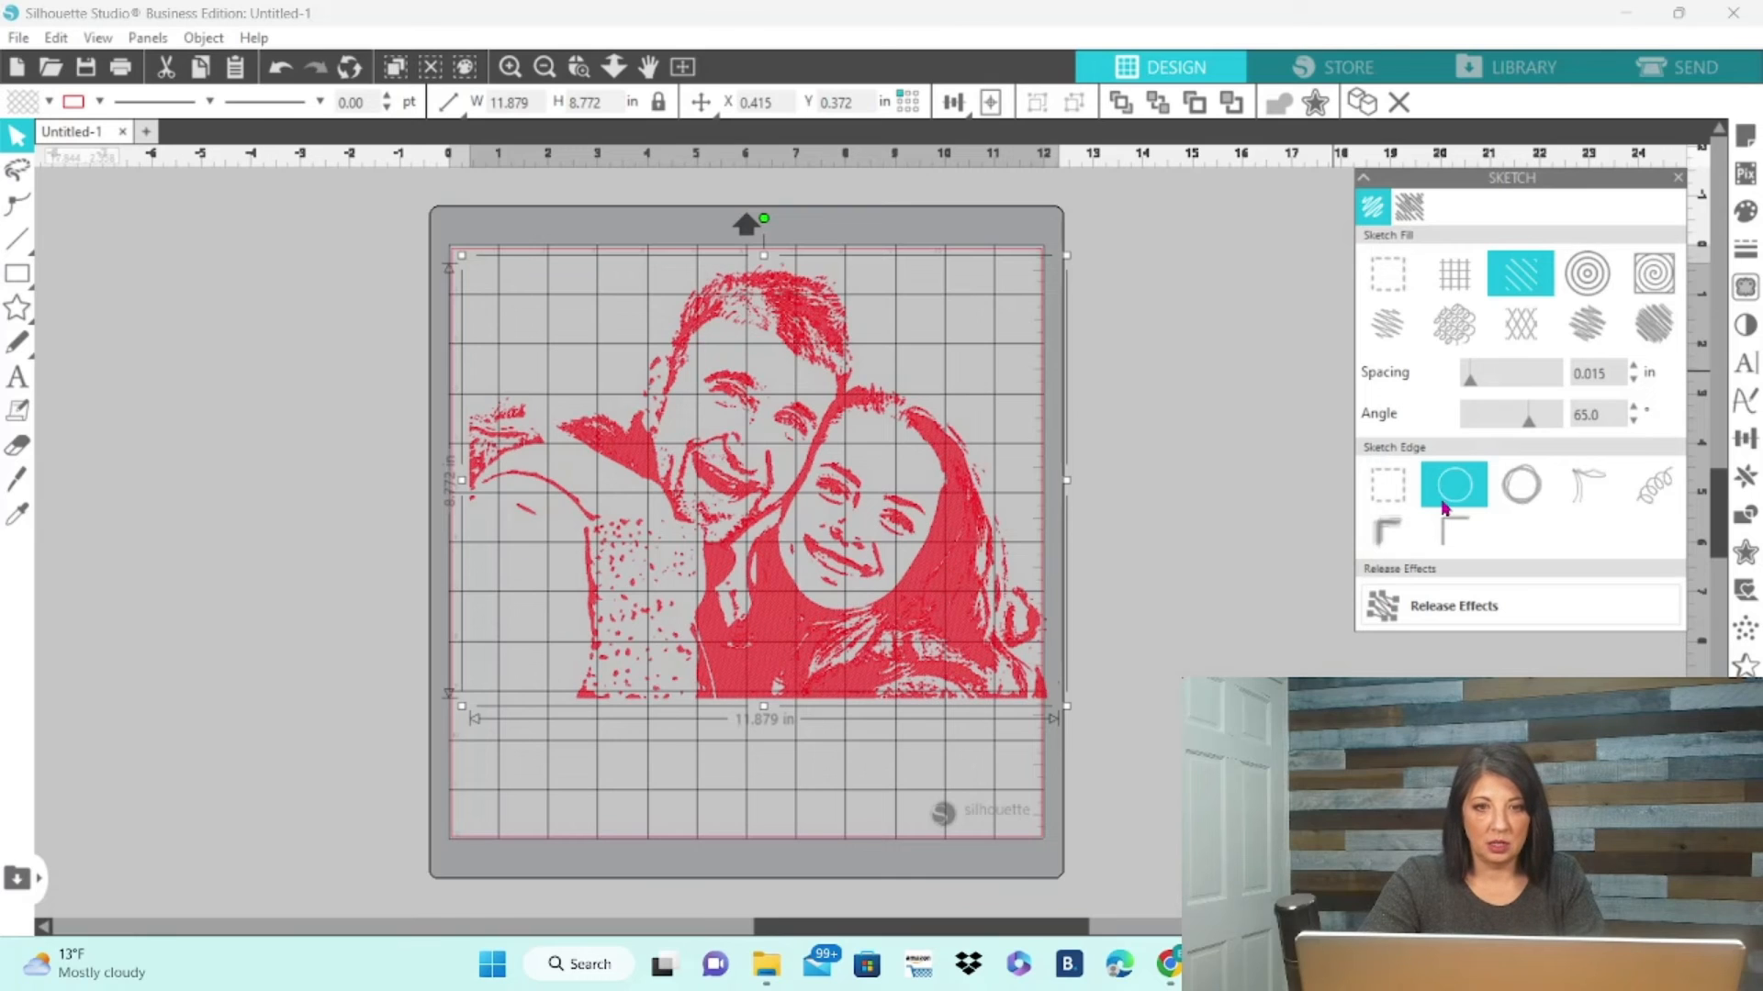
{"action": "left_click", "coordinate": [1516, 510]}
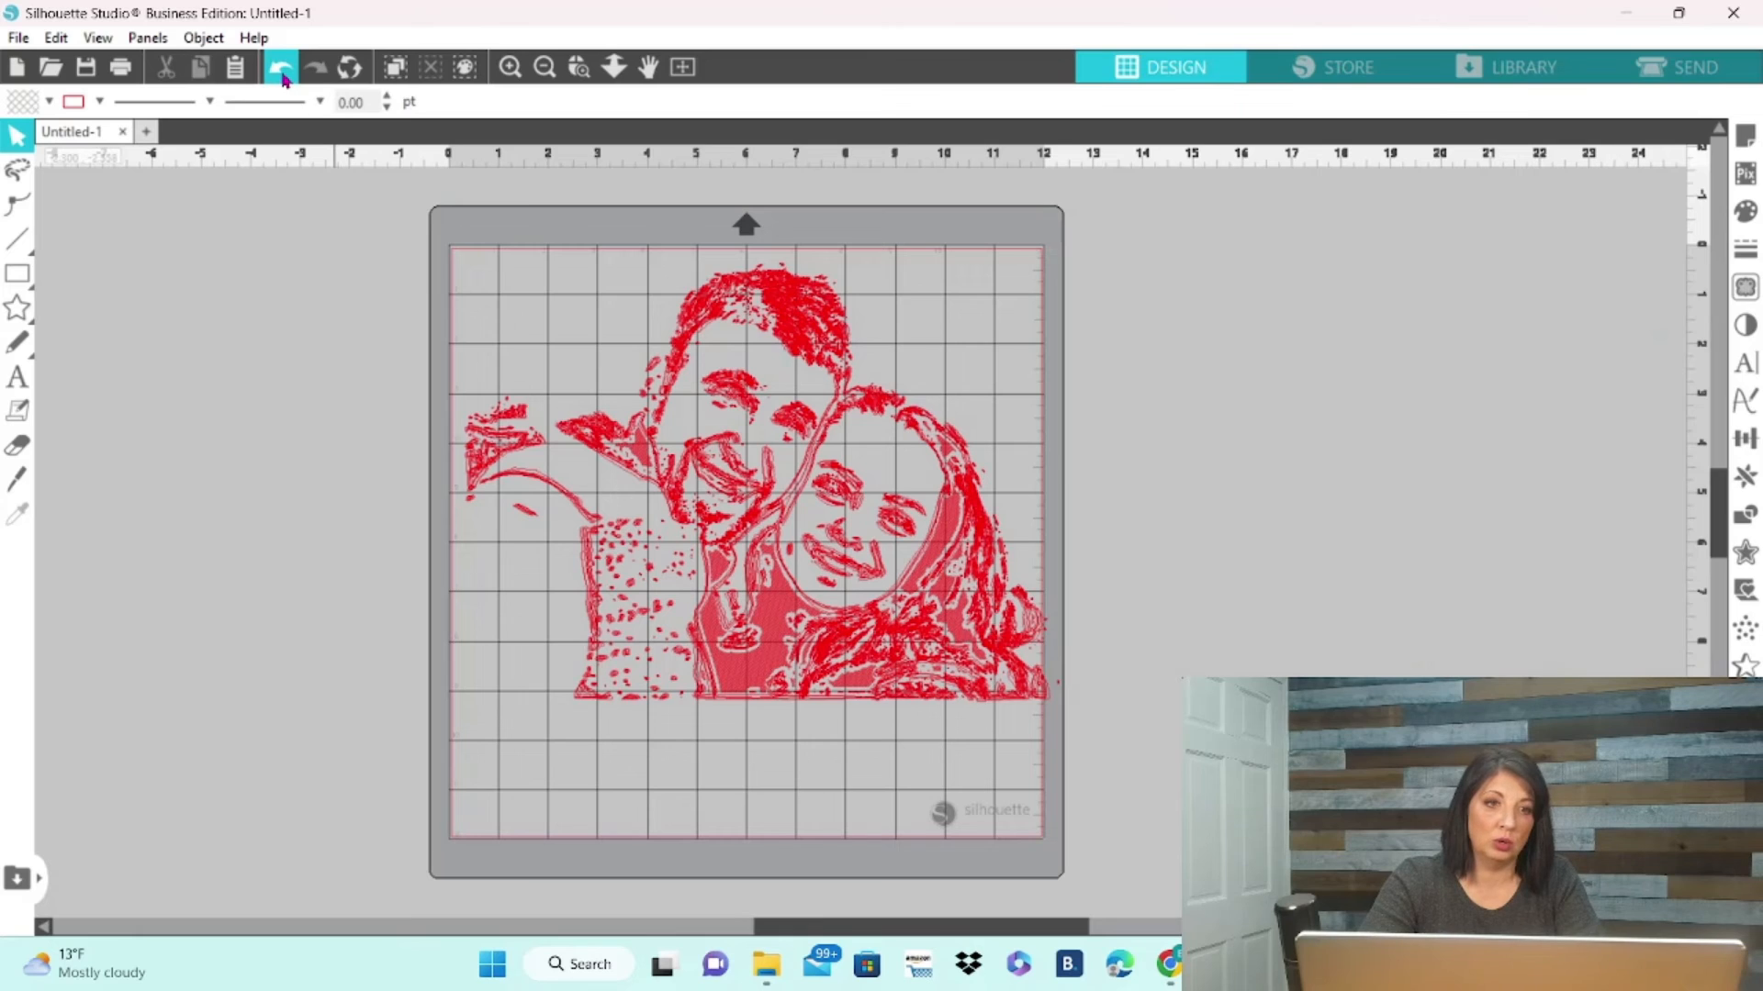
{"action": "left_click", "coordinate": [282, 78]}
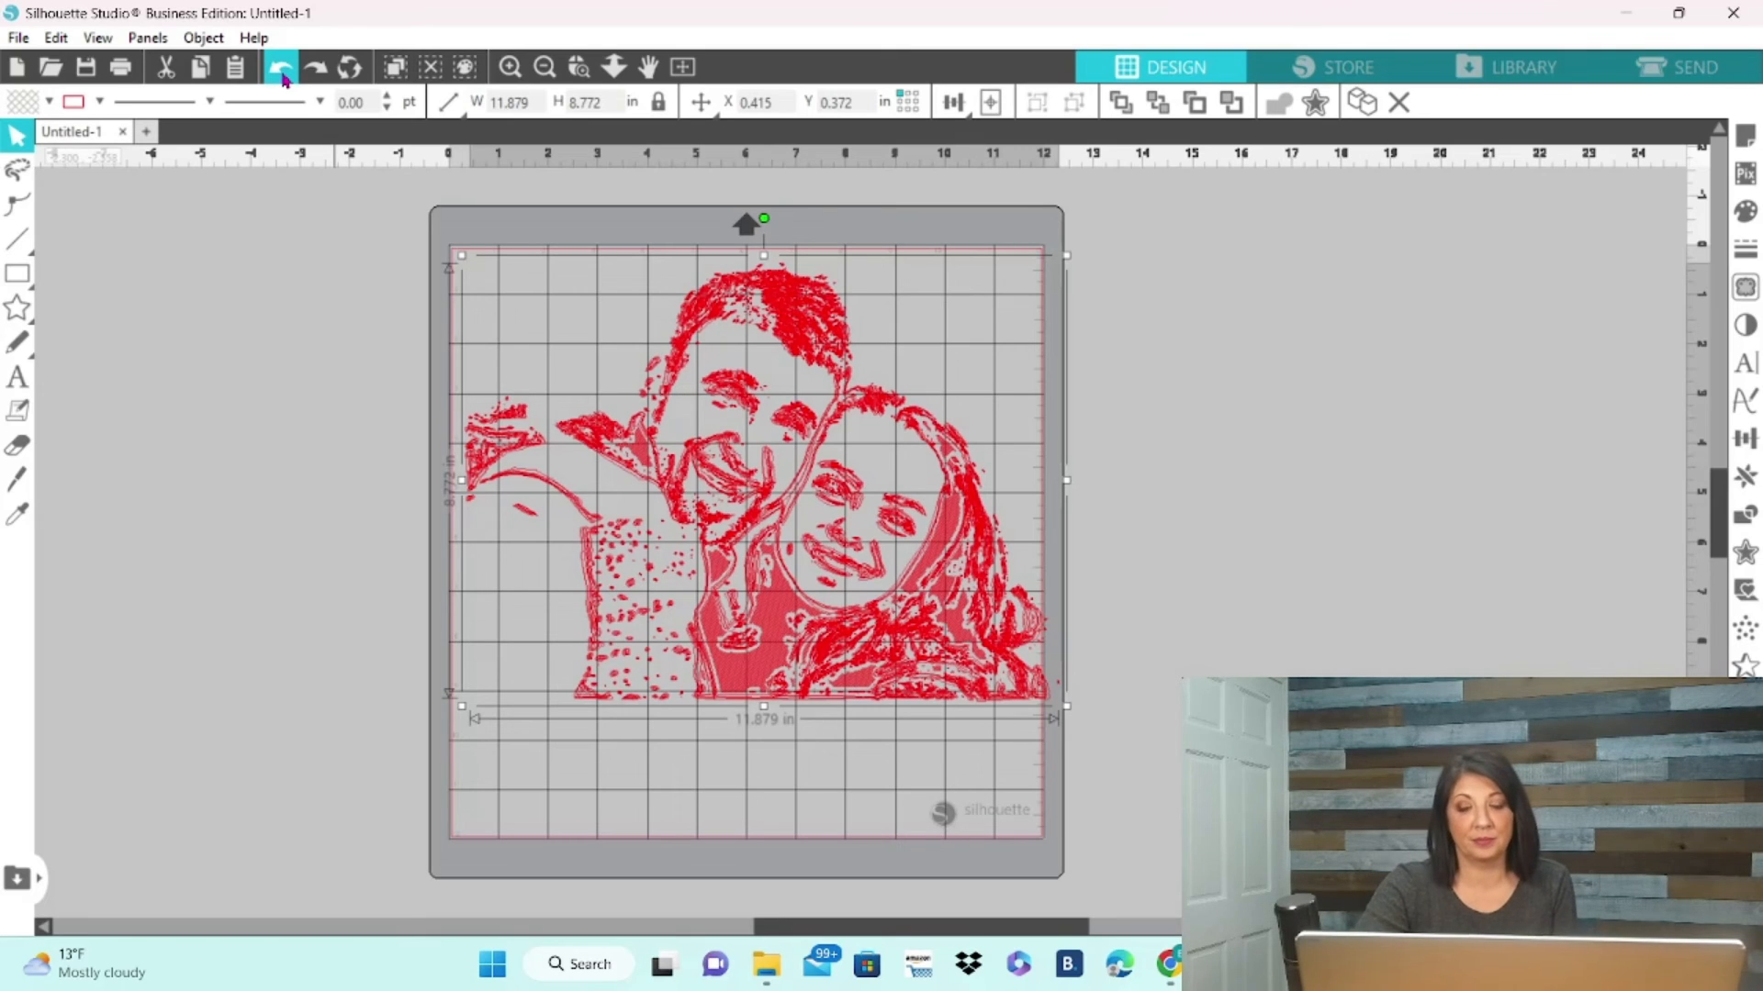
{"action": "left_click", "coordinate": [284, 77]}
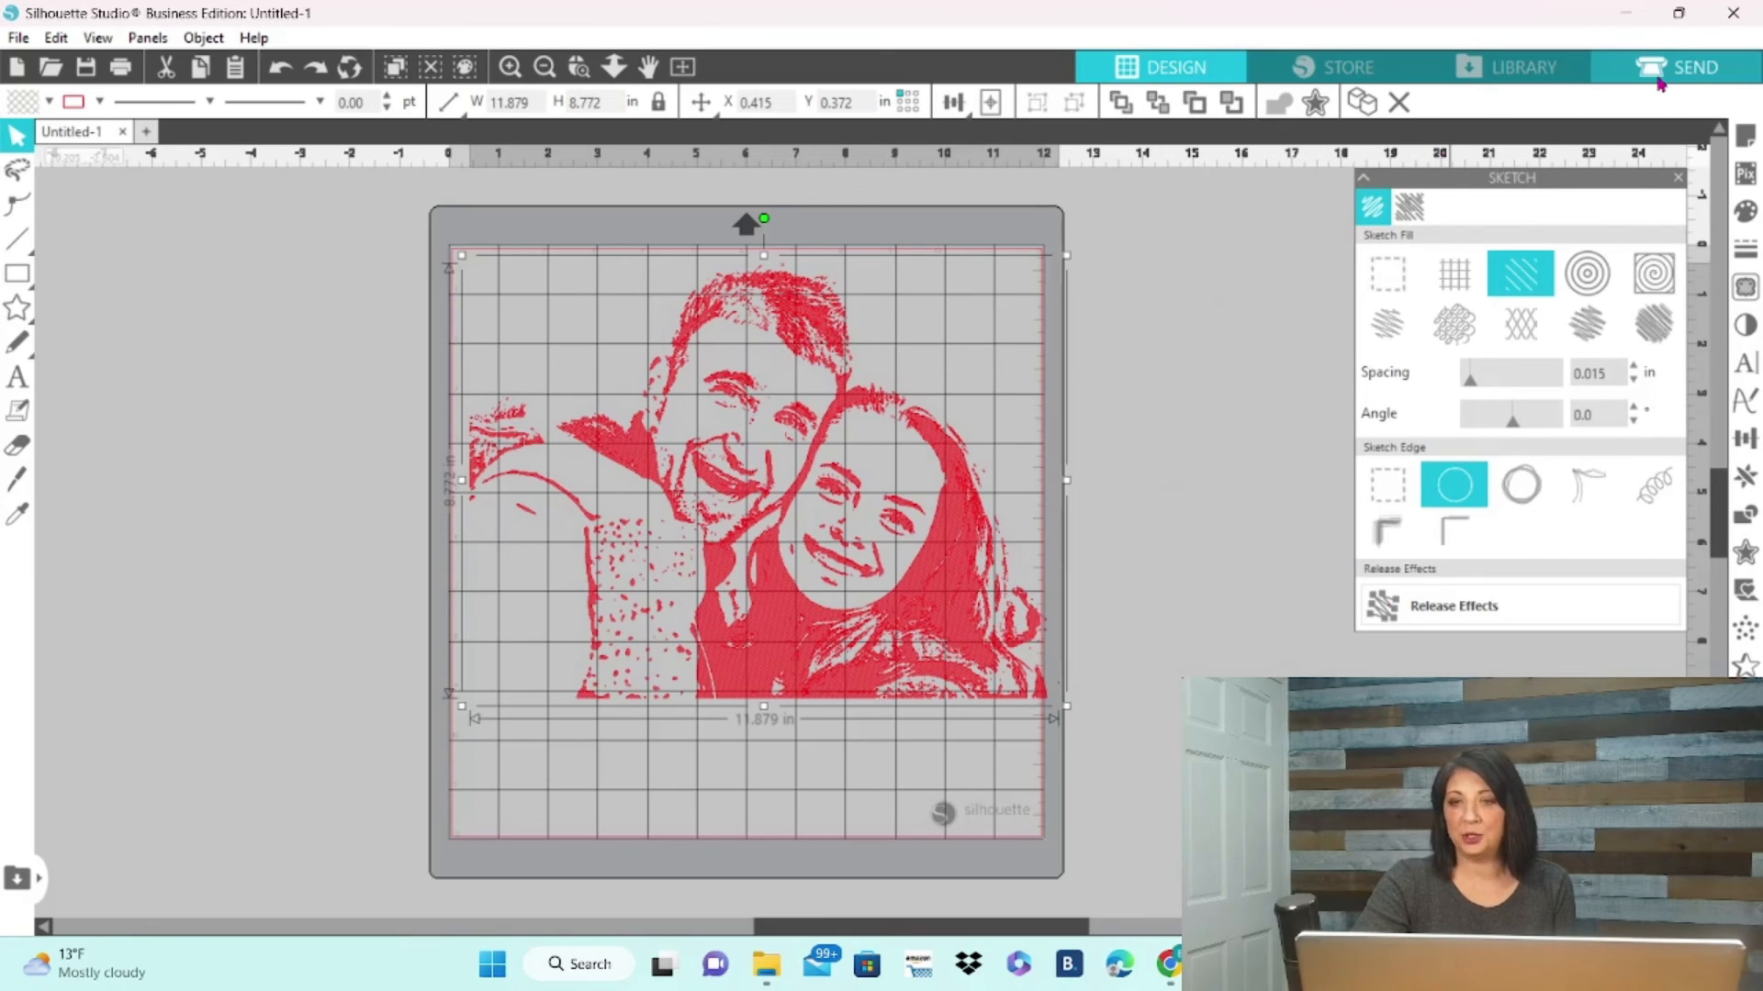
Prepare the design for sending with Carriage 1 set to the Cardstock, Plain material and the Sketch action.
{"action": "left_click", "coordinate": [1660, 81]}
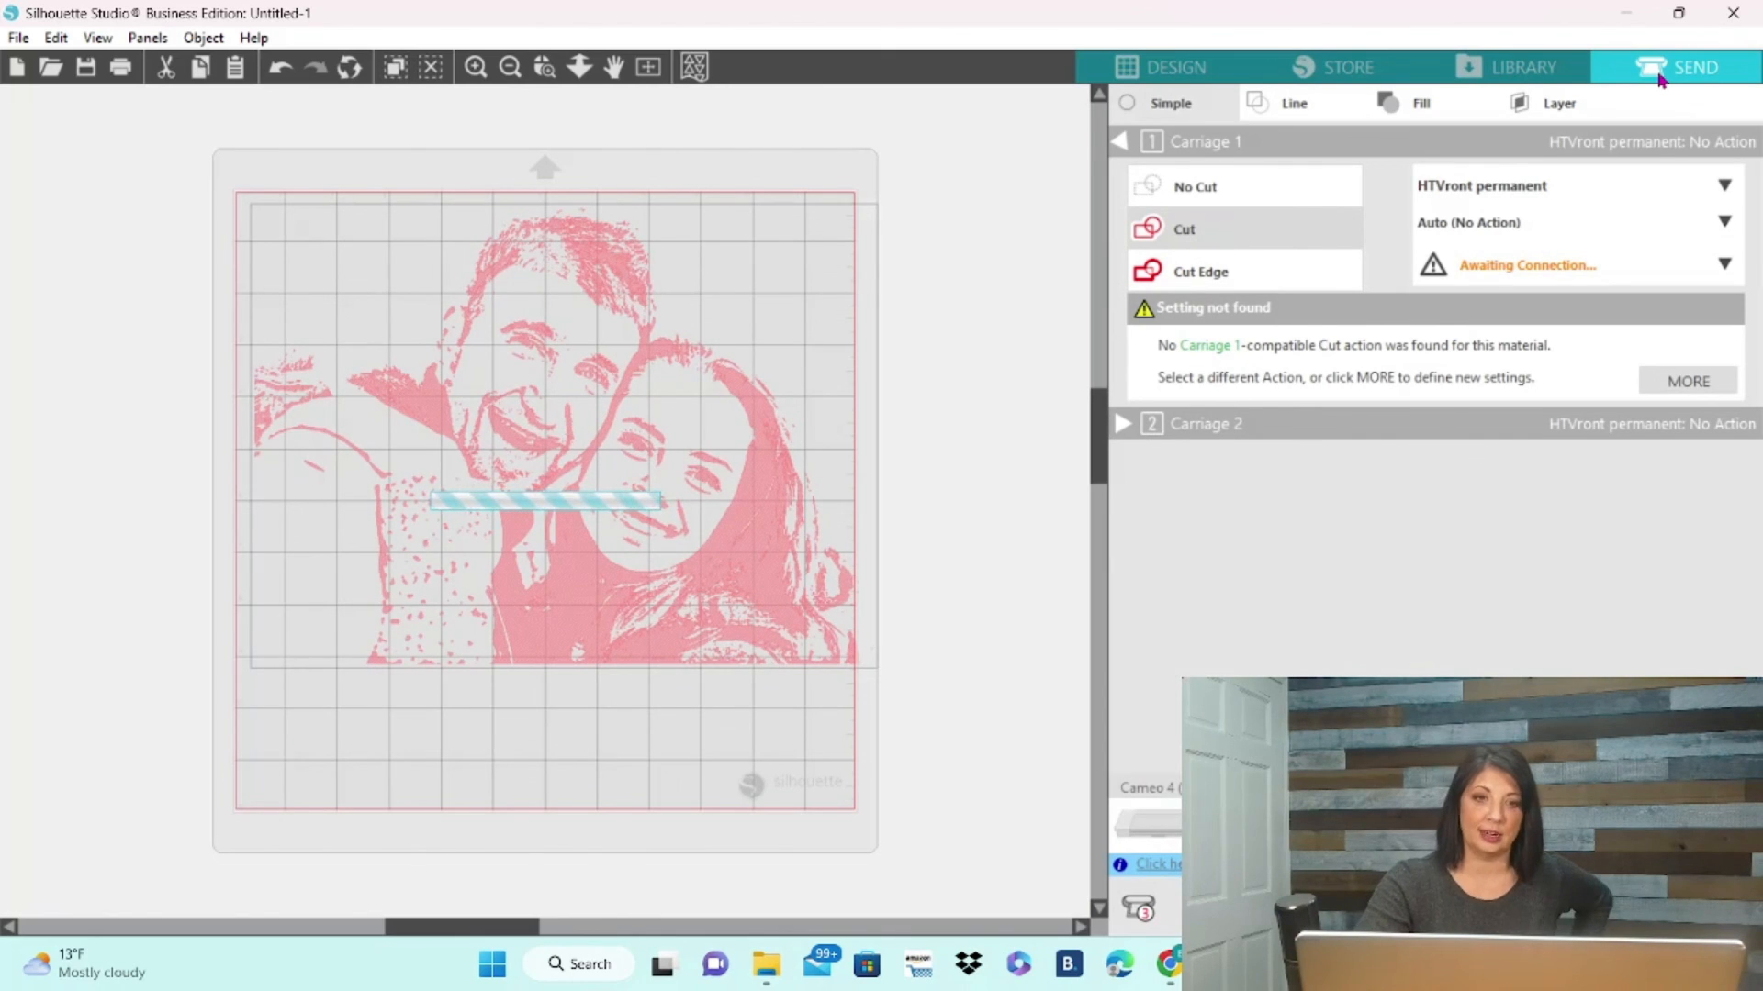
{"action": "left_click", "coordinate": [1724, 189]}
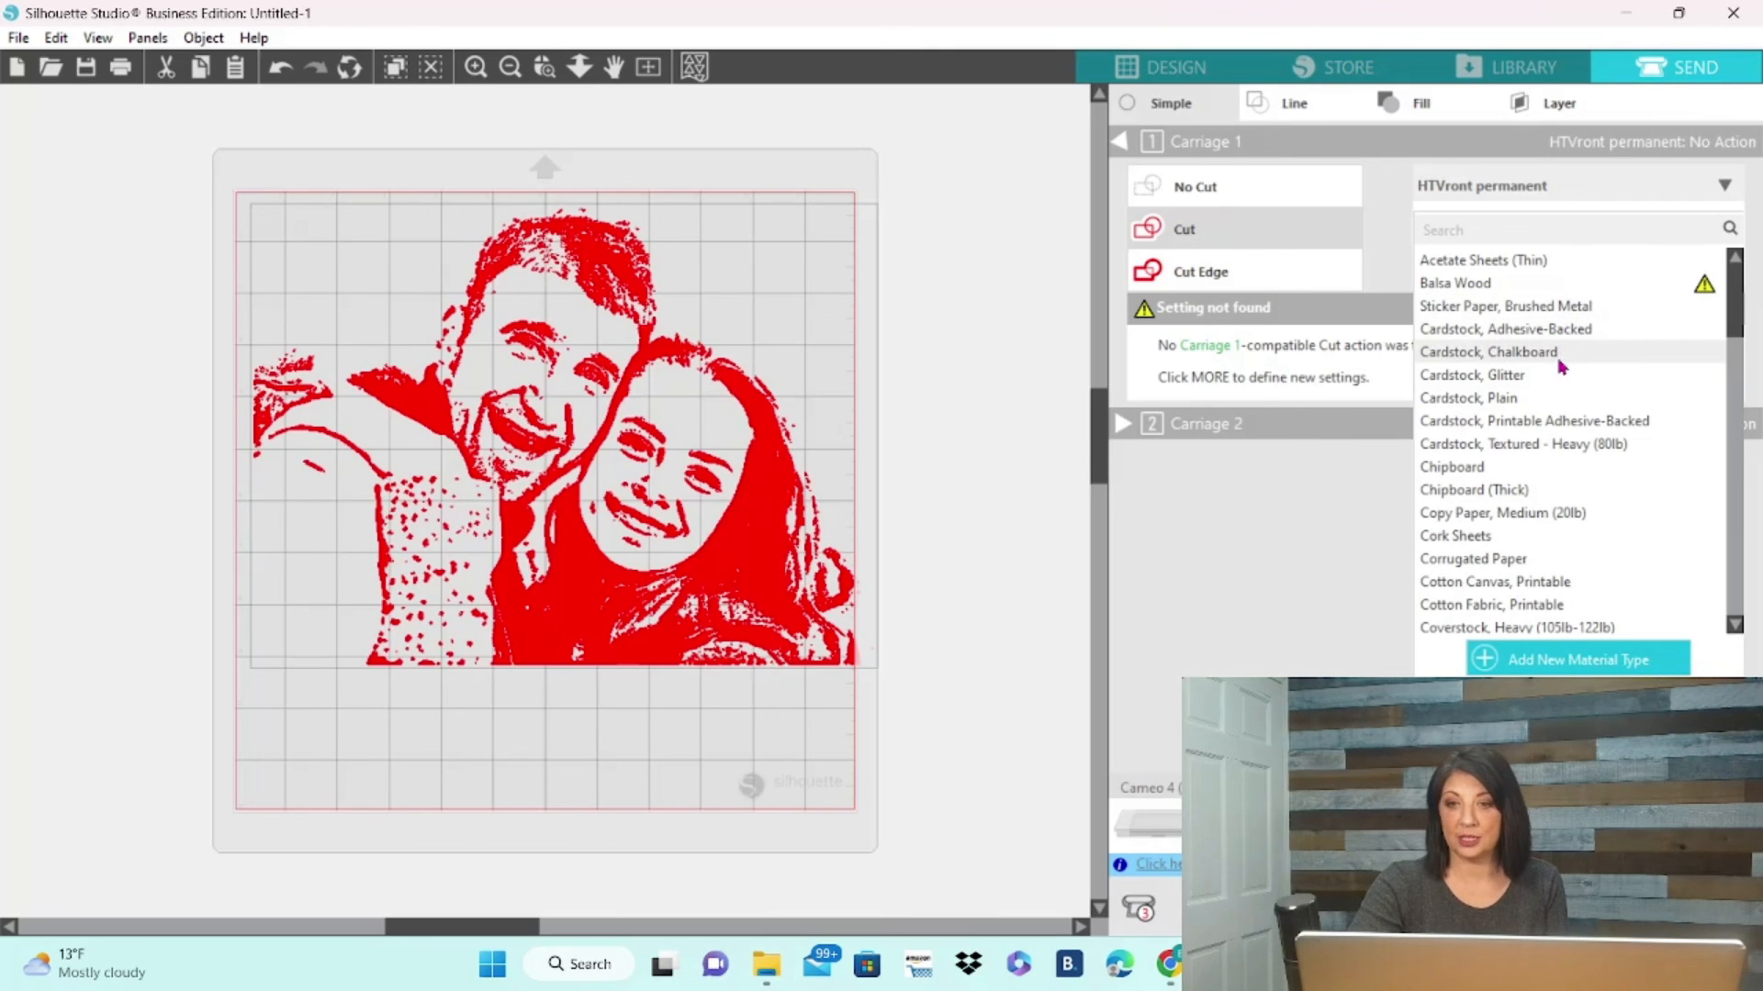
{"action": "left_click", "coordinate": [1489, 402]}
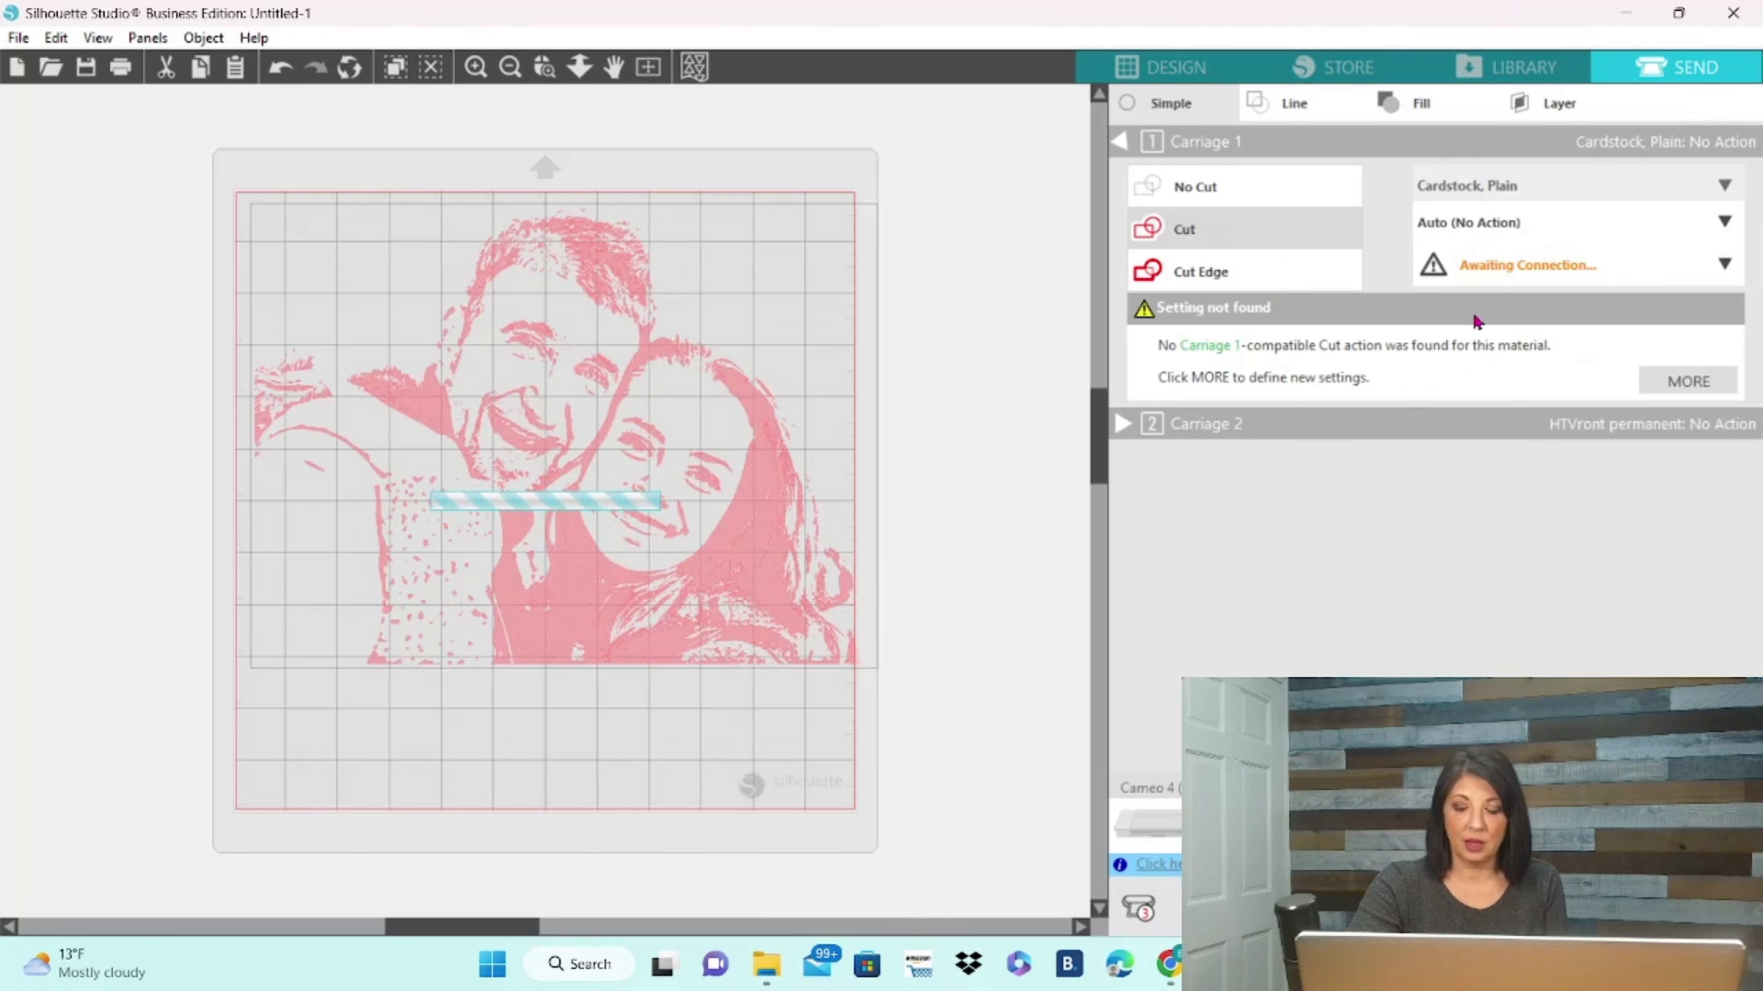
{"action": "left_click", "coordinate": [1726, 225]}
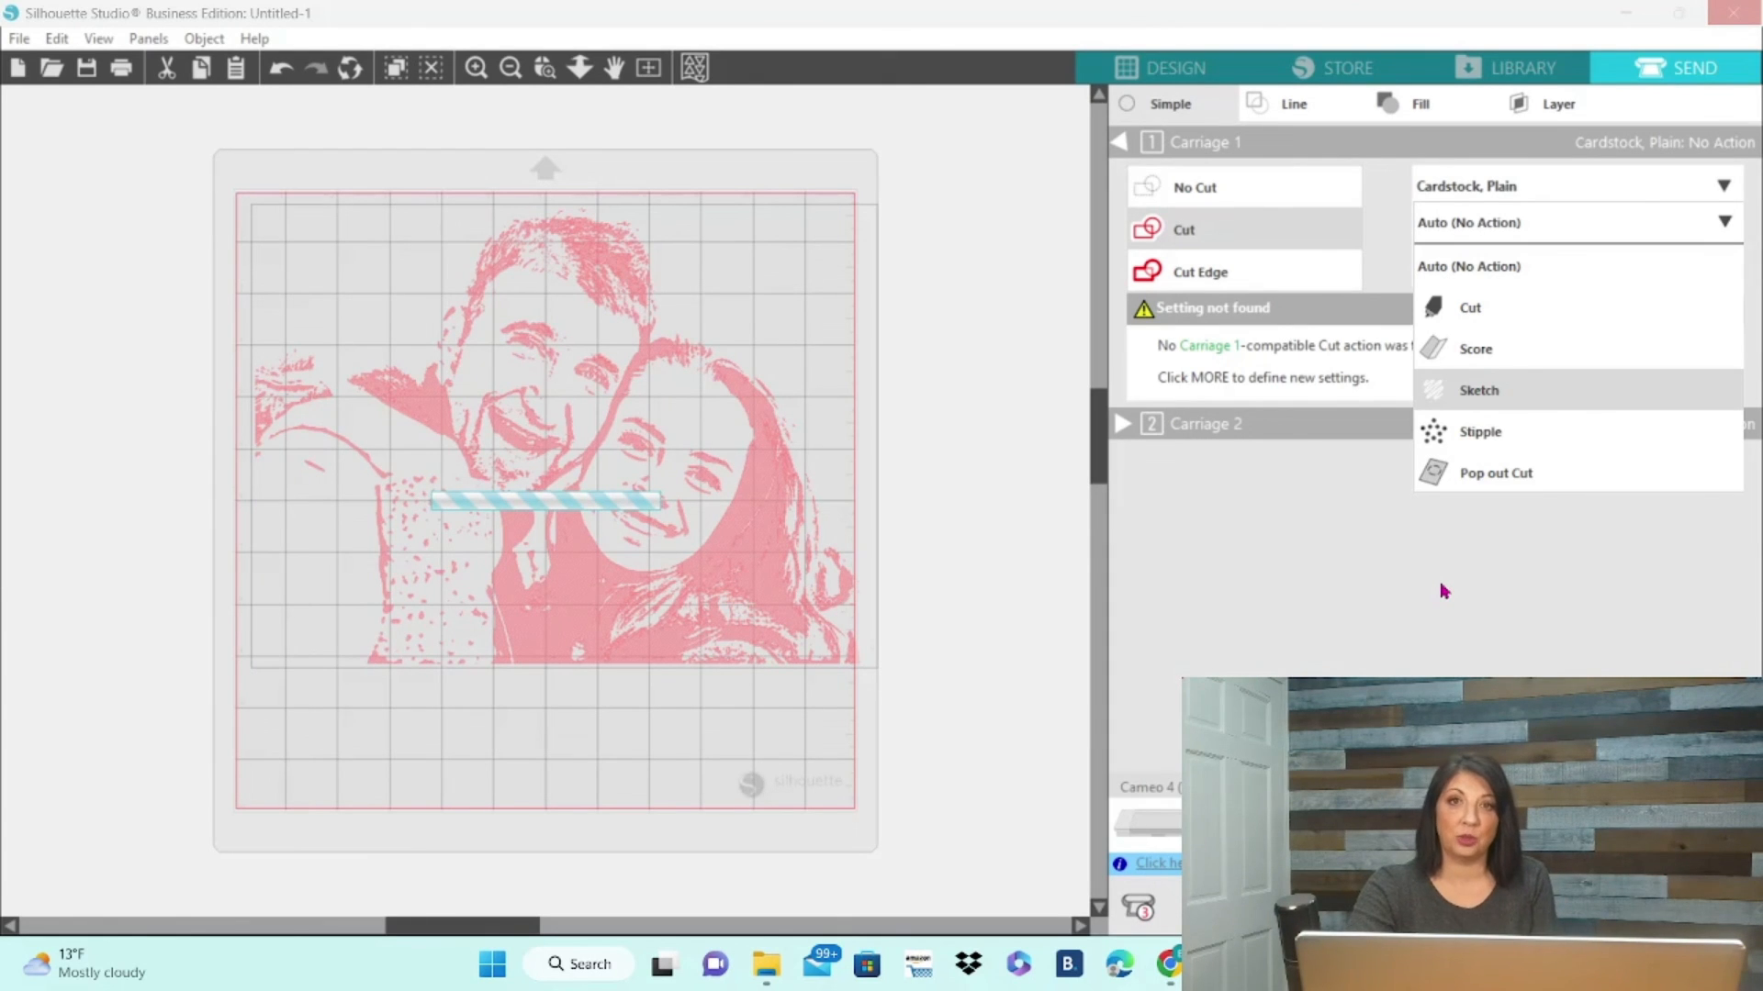
{"action": "key", "text": "Return"}
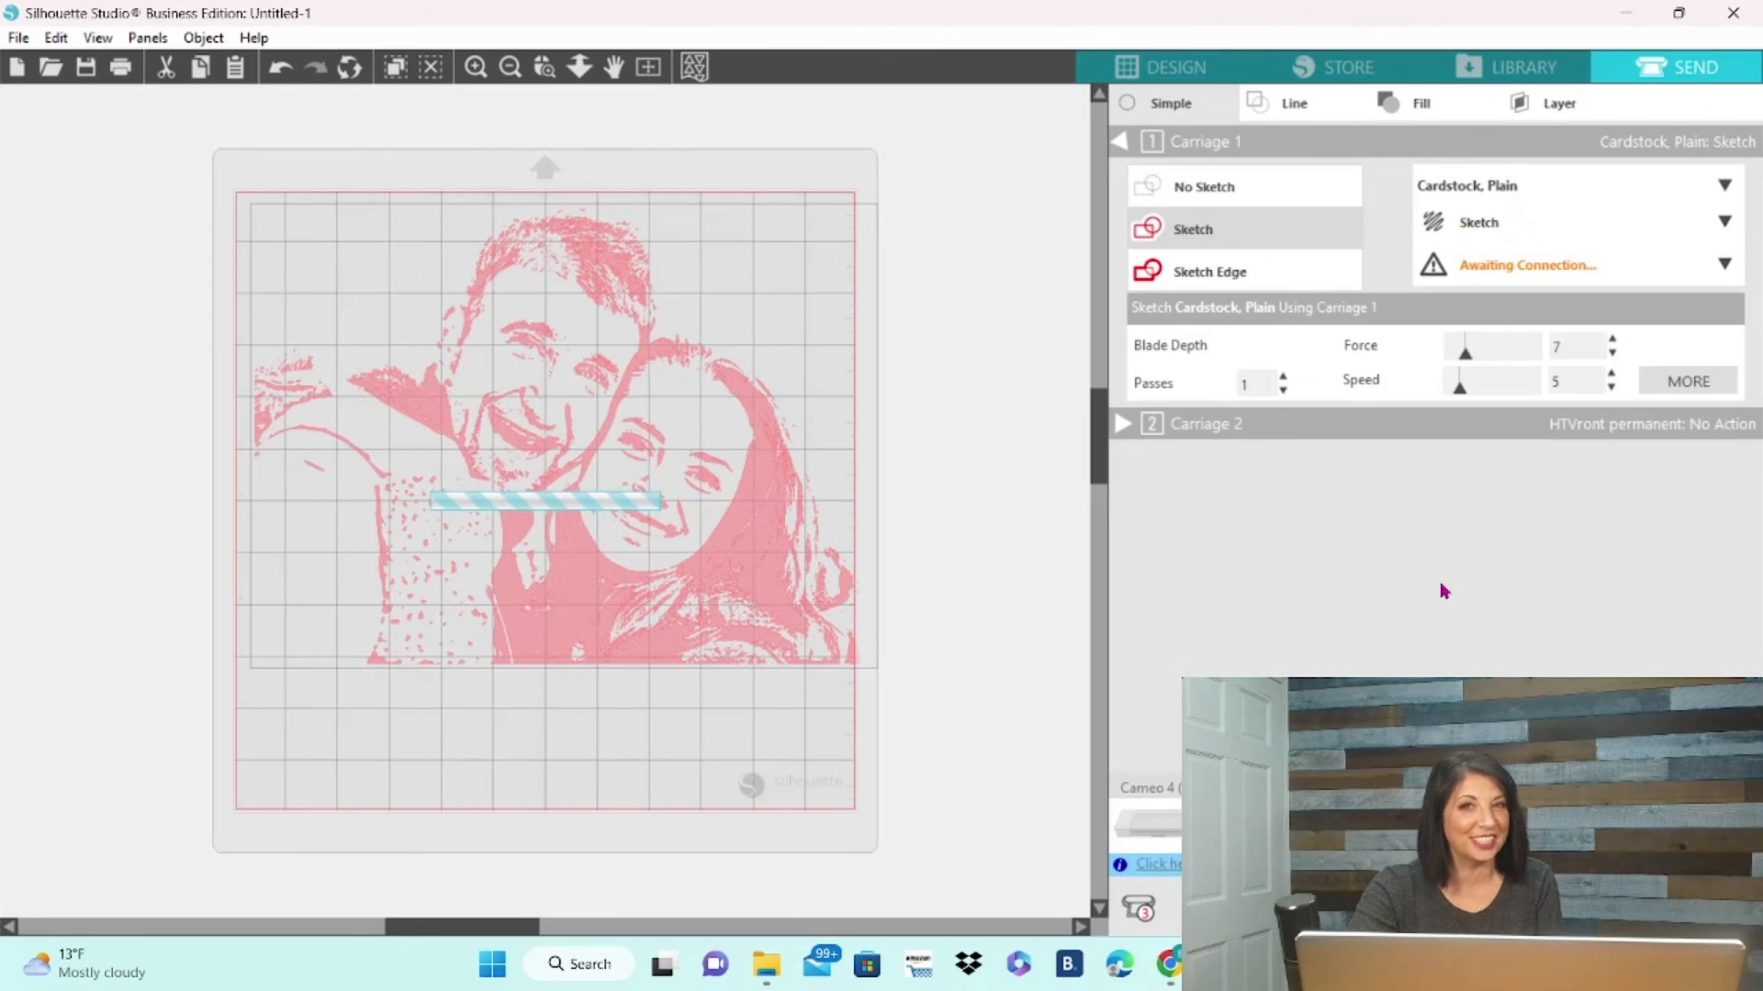